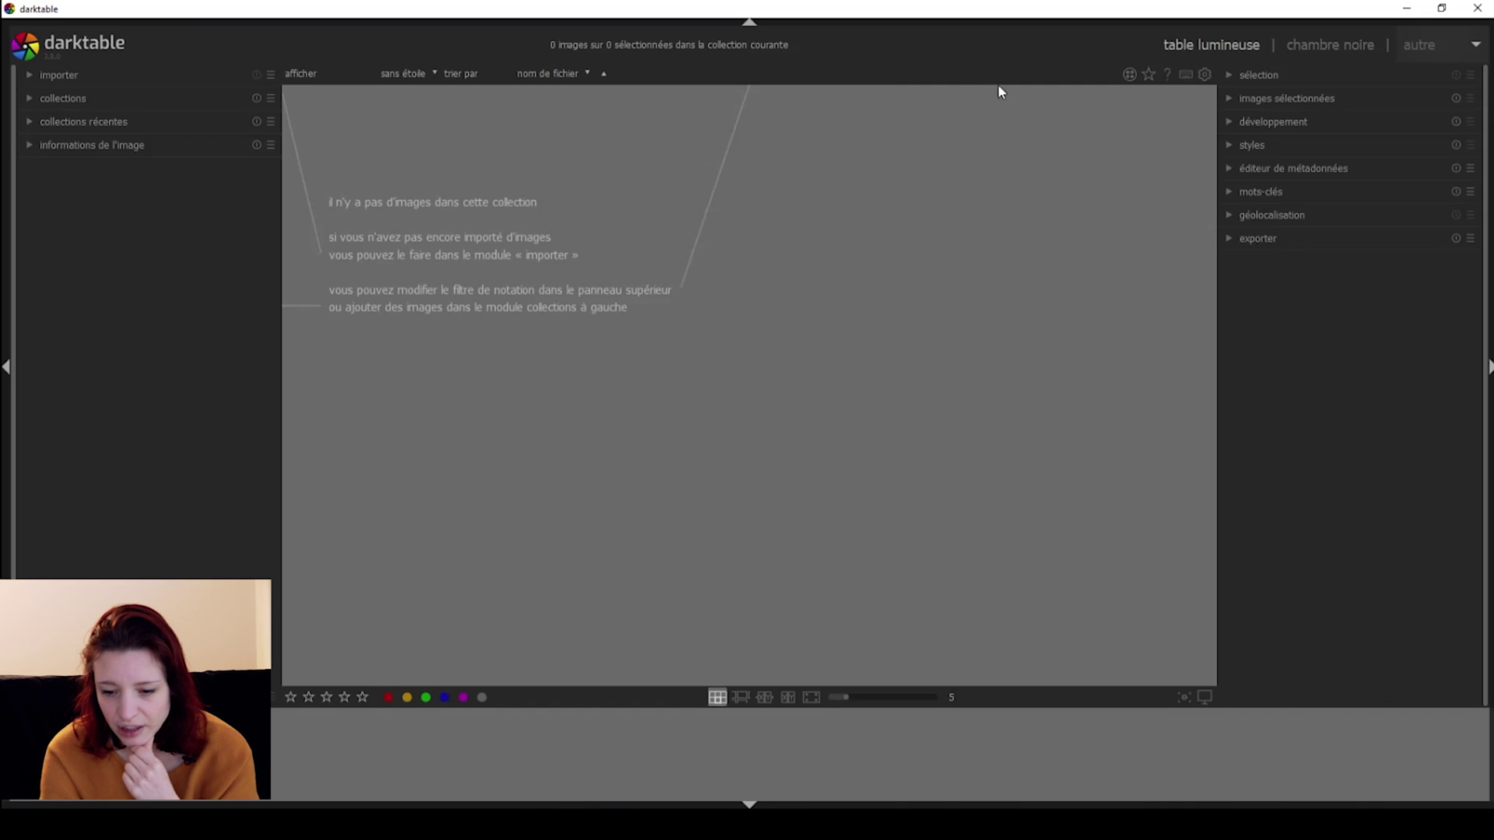
left_click(1350, 40)
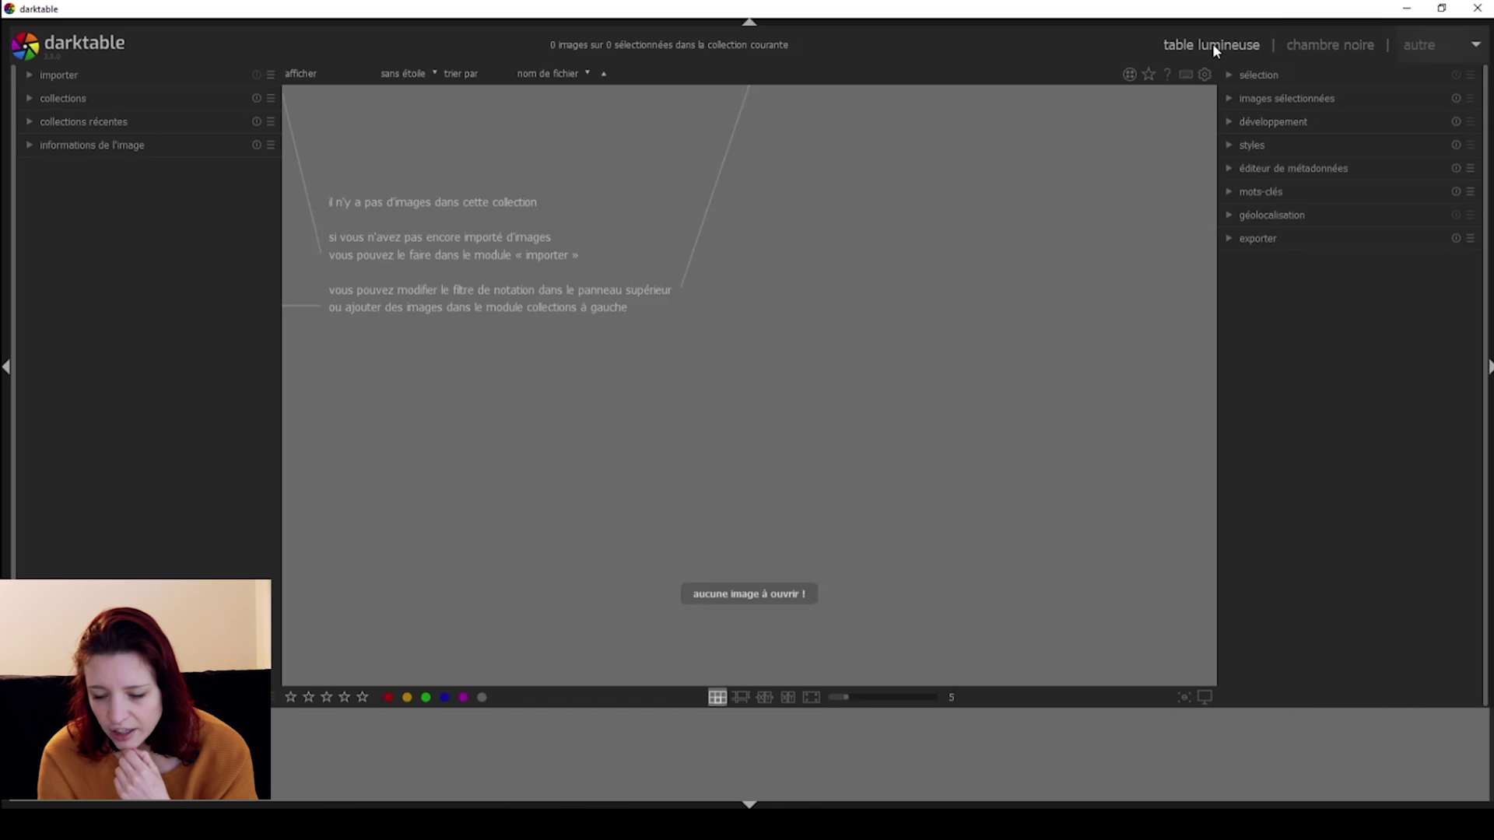
left_click(1228, 122)
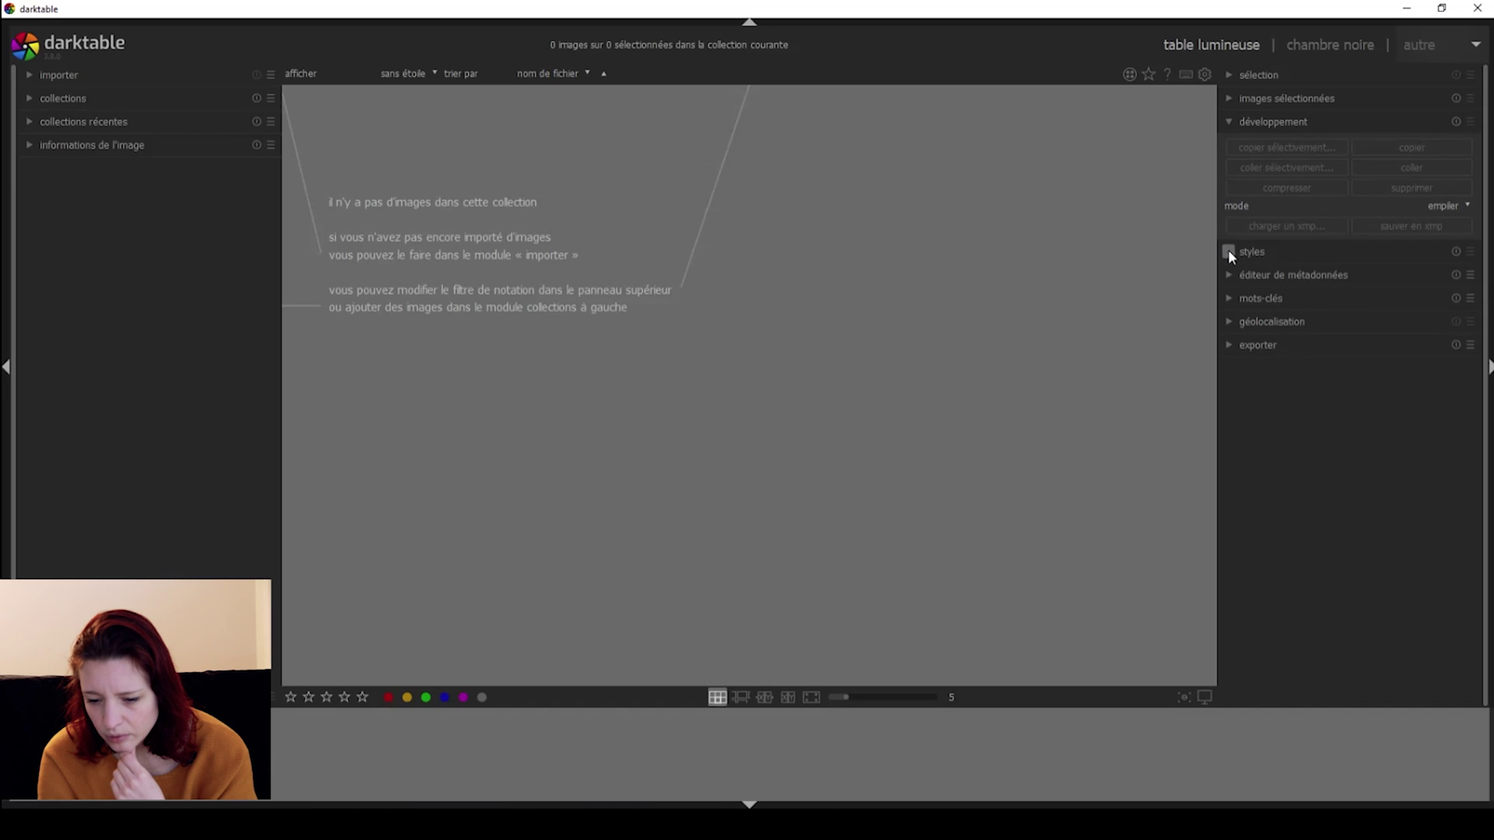
left_click(1228, 252)
left_click(1228, 121)
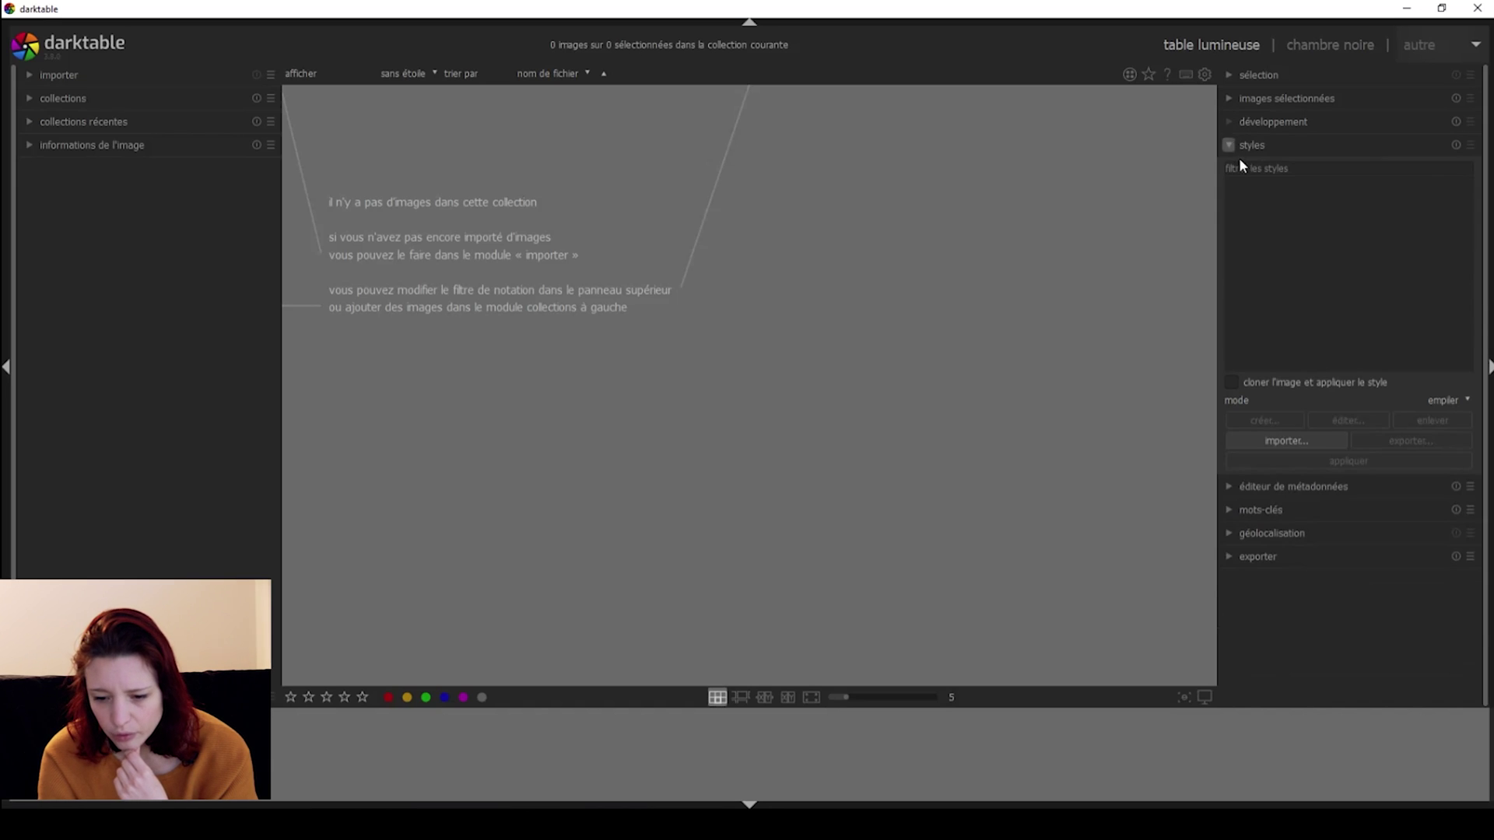
left_click(1225, 147)
Step: Start adding images to the library and add the 2021 folder from the Photos (G:) drive as a new import location
left_click(220, 75)
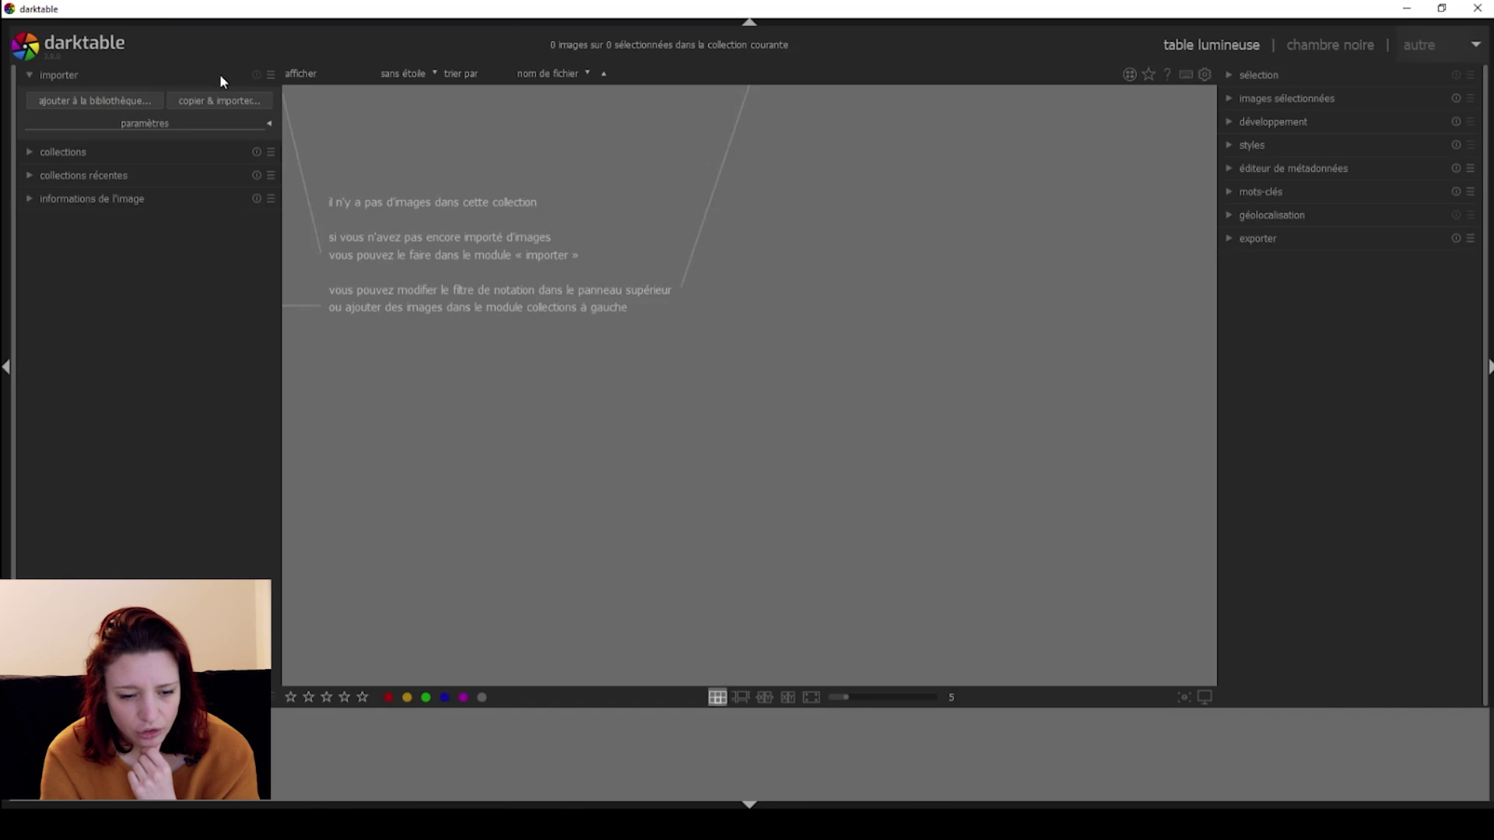
left_click(95, 98)
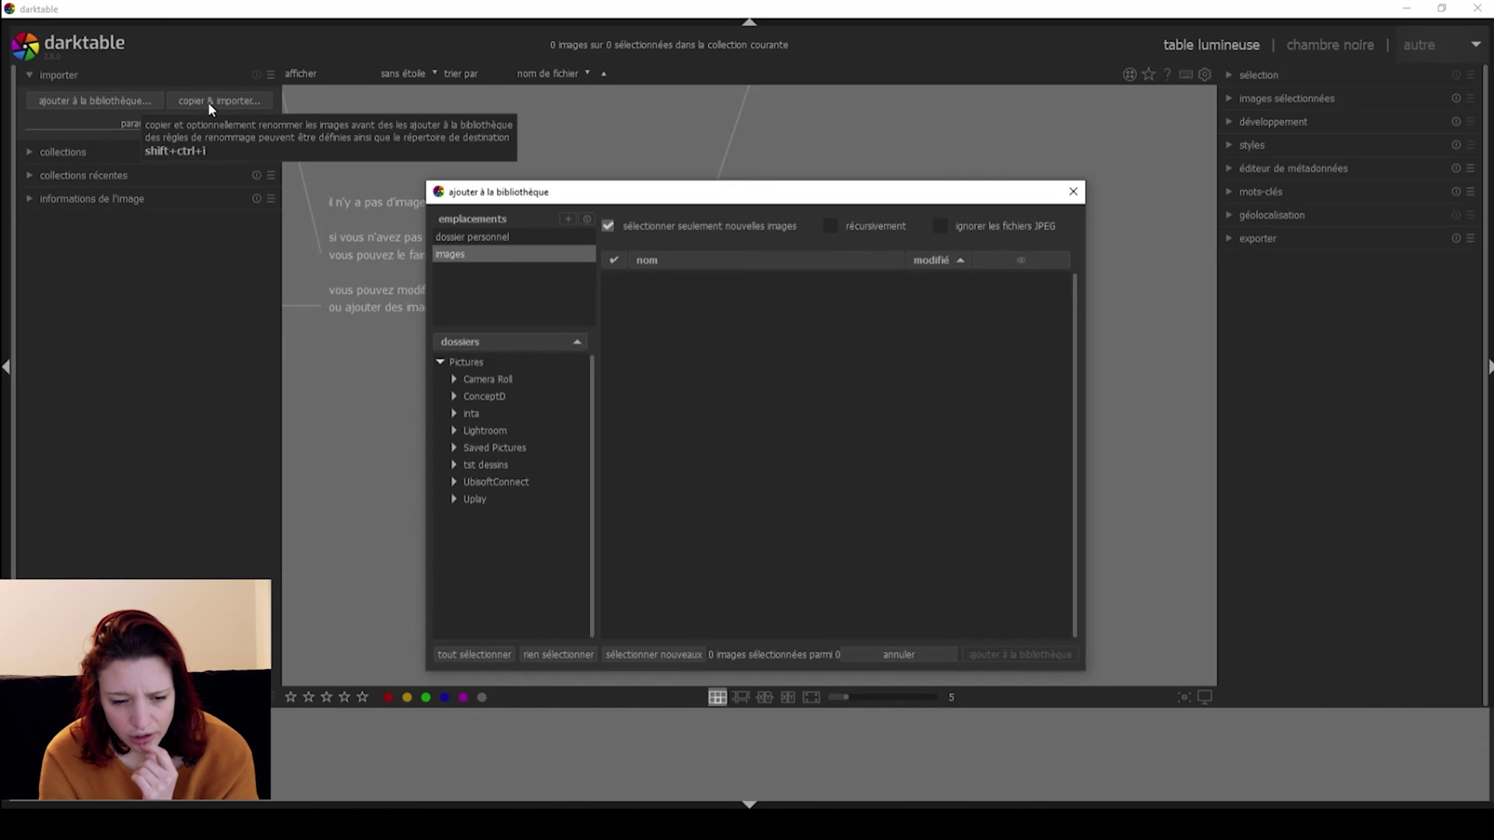
left_click(440, 362)
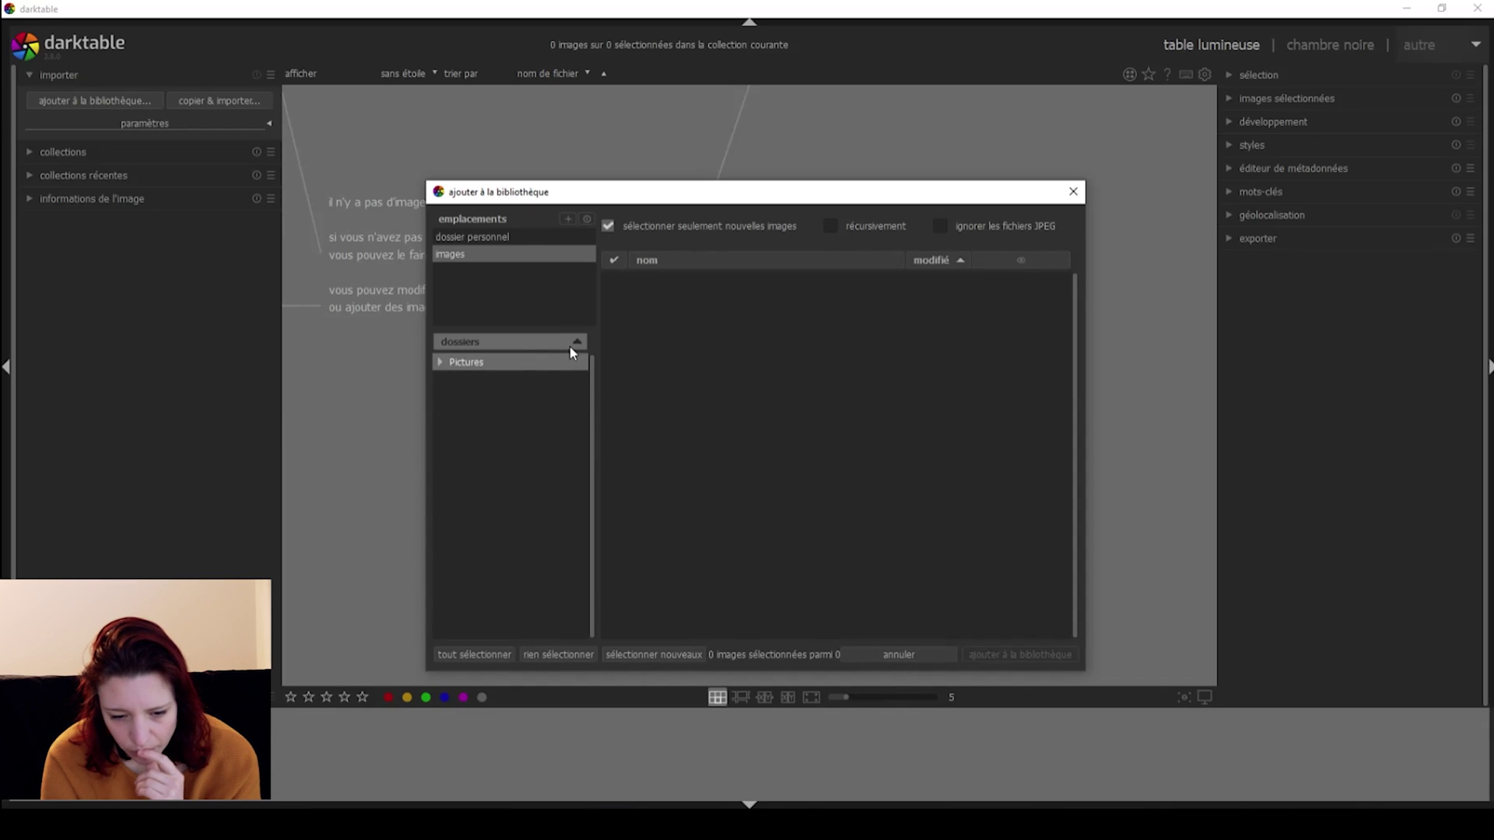
left_click(490, 236)
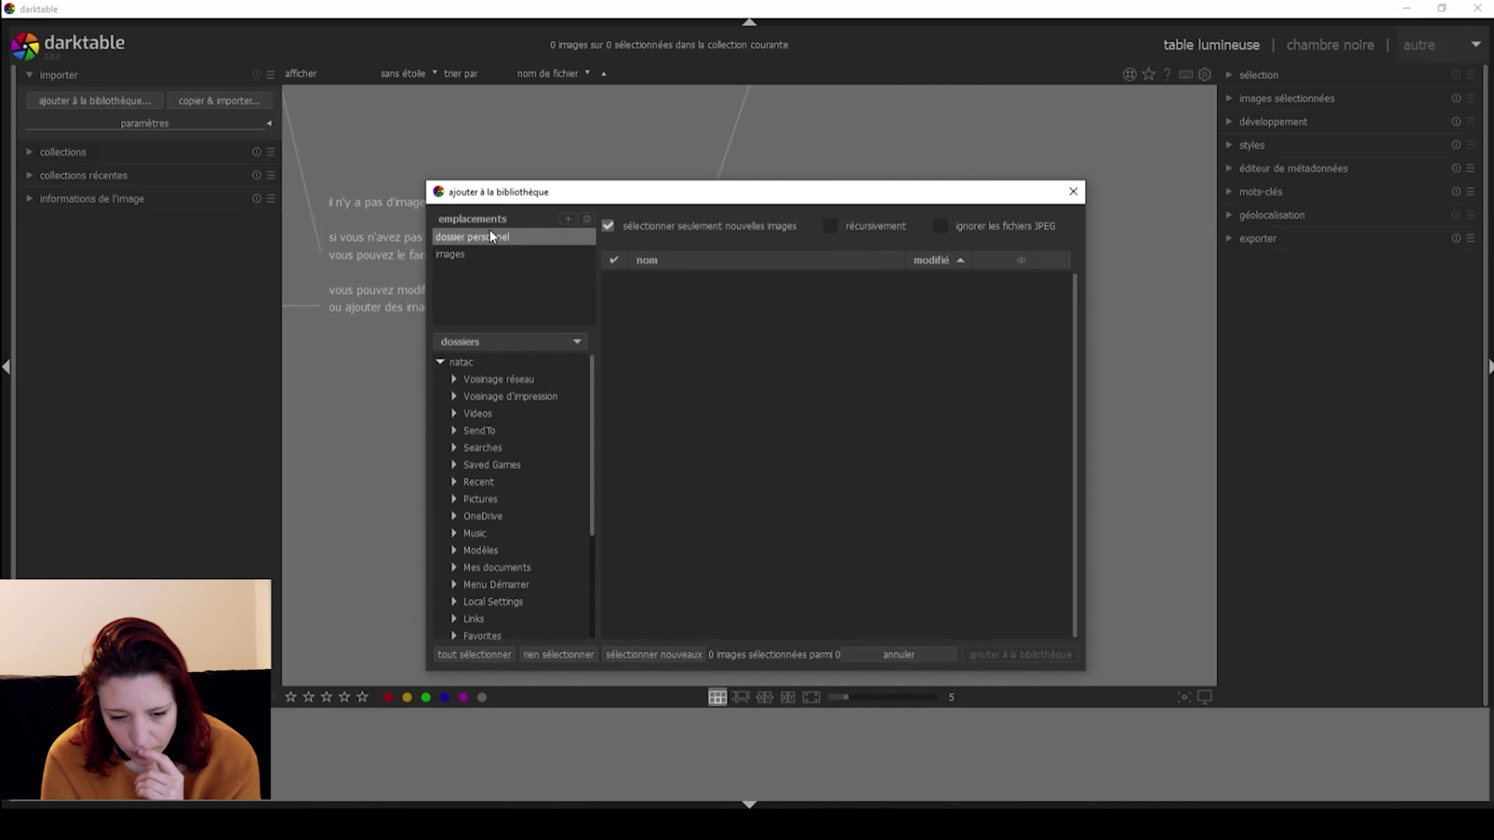
scroll(534, 457, "down", 3)
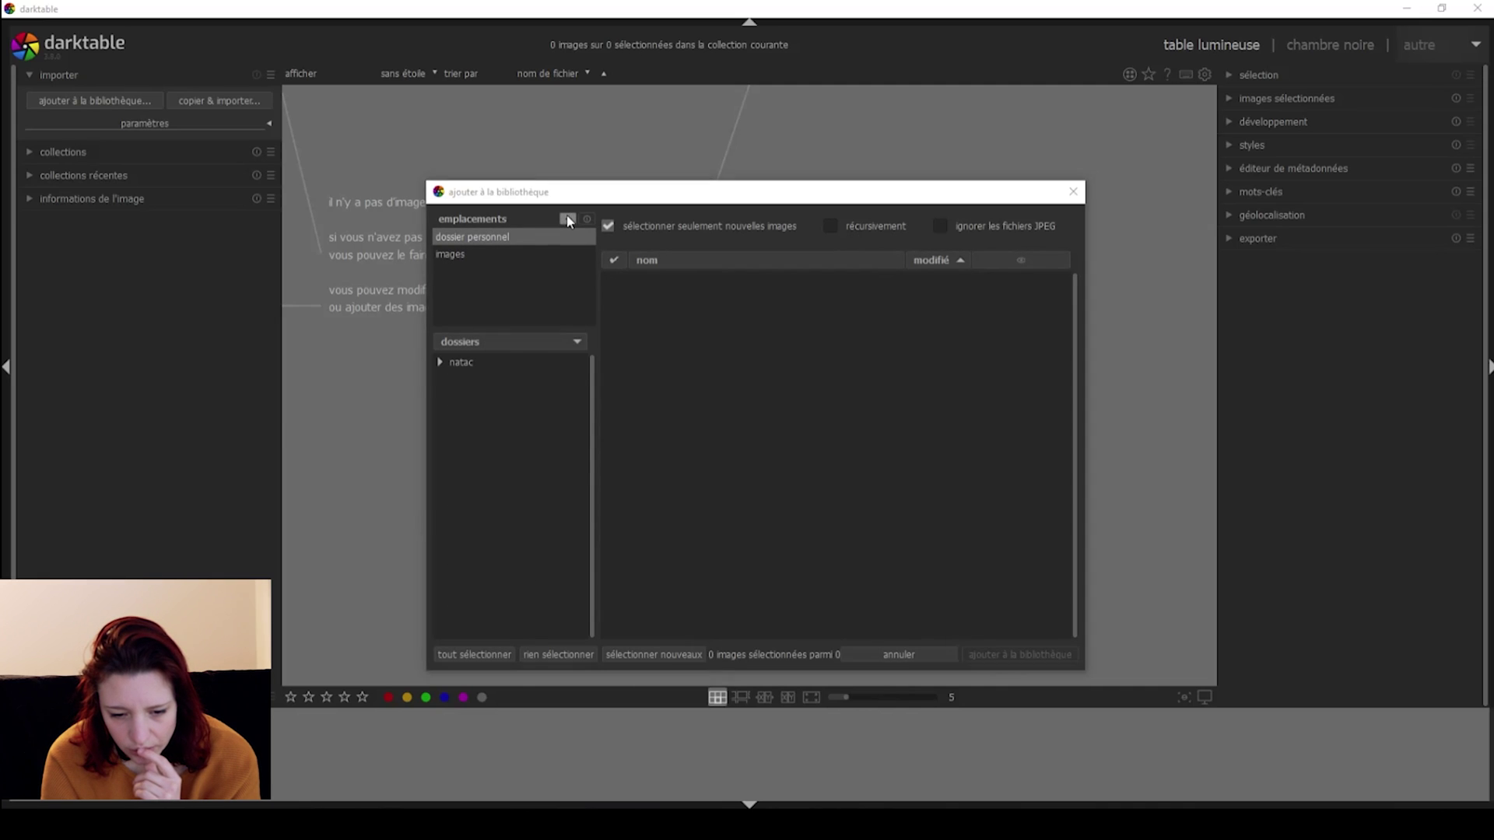
left_click(568, 219)
scroll(113, 301, "down", 5)
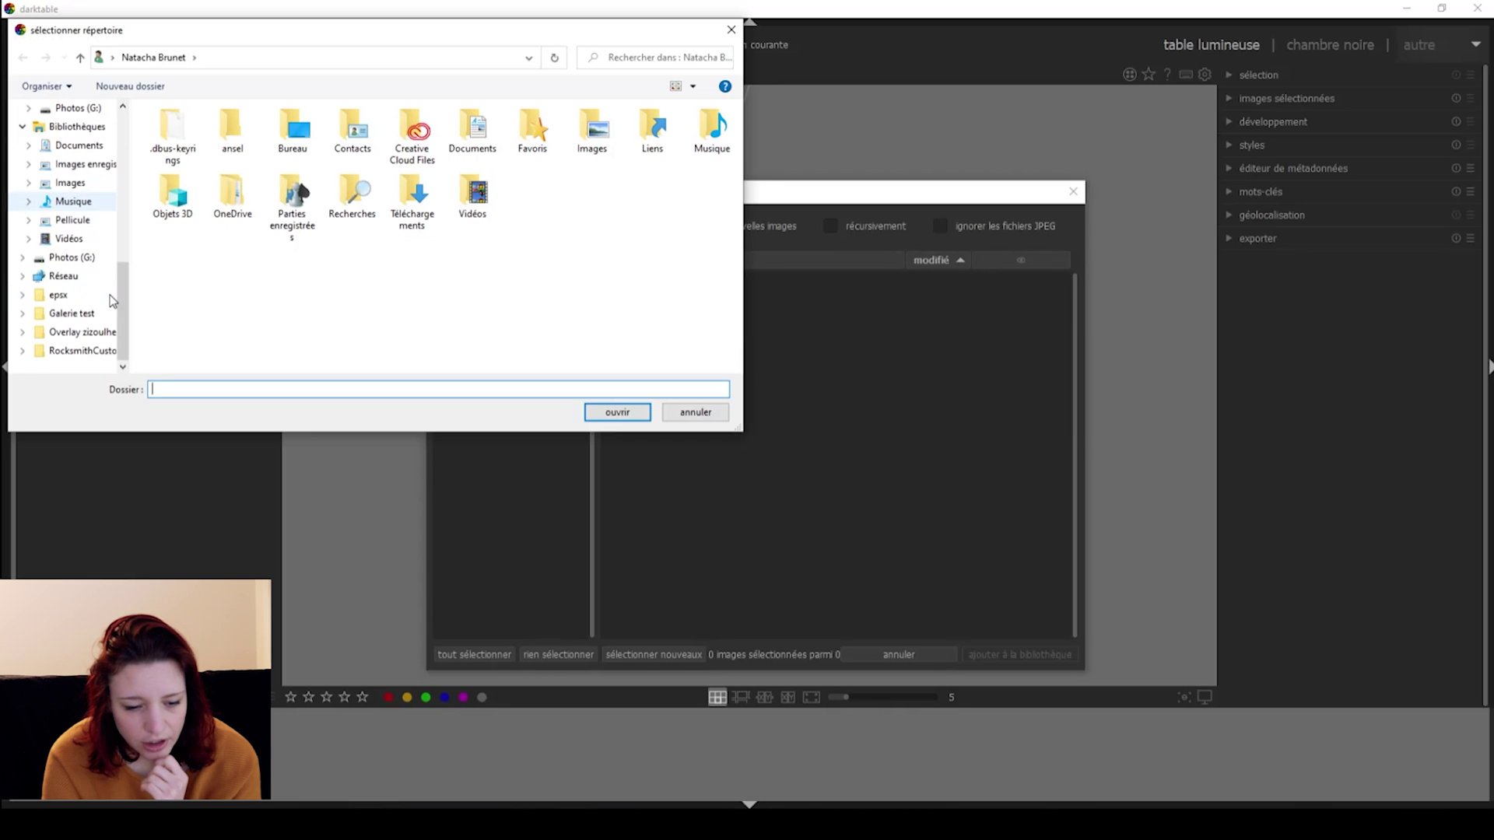
left_click(24, 265)
left_click(617, 412)
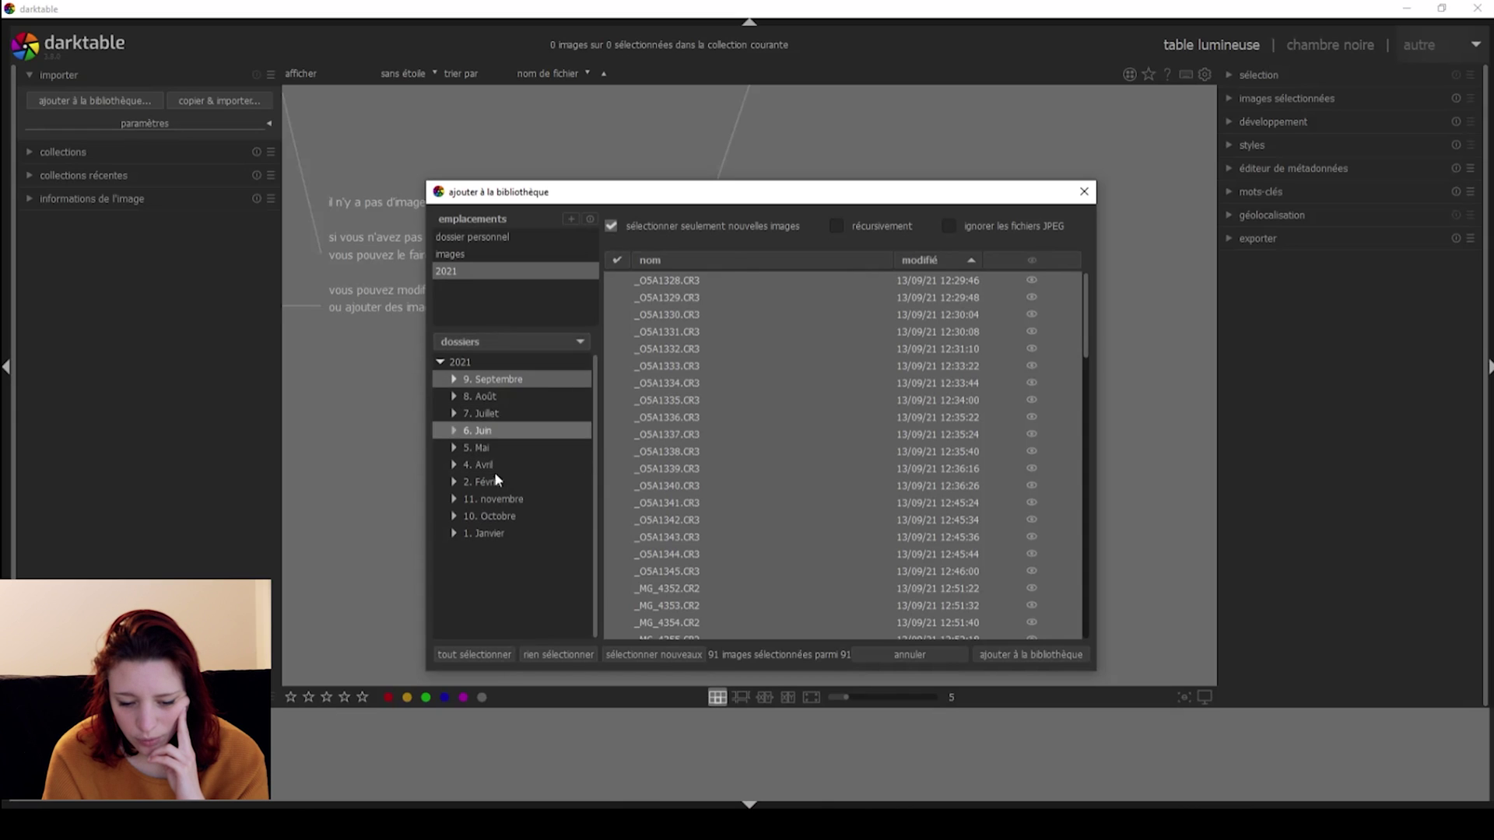
Step: Add all images of the 11. novembre folder to the library
left_click(490, 499)
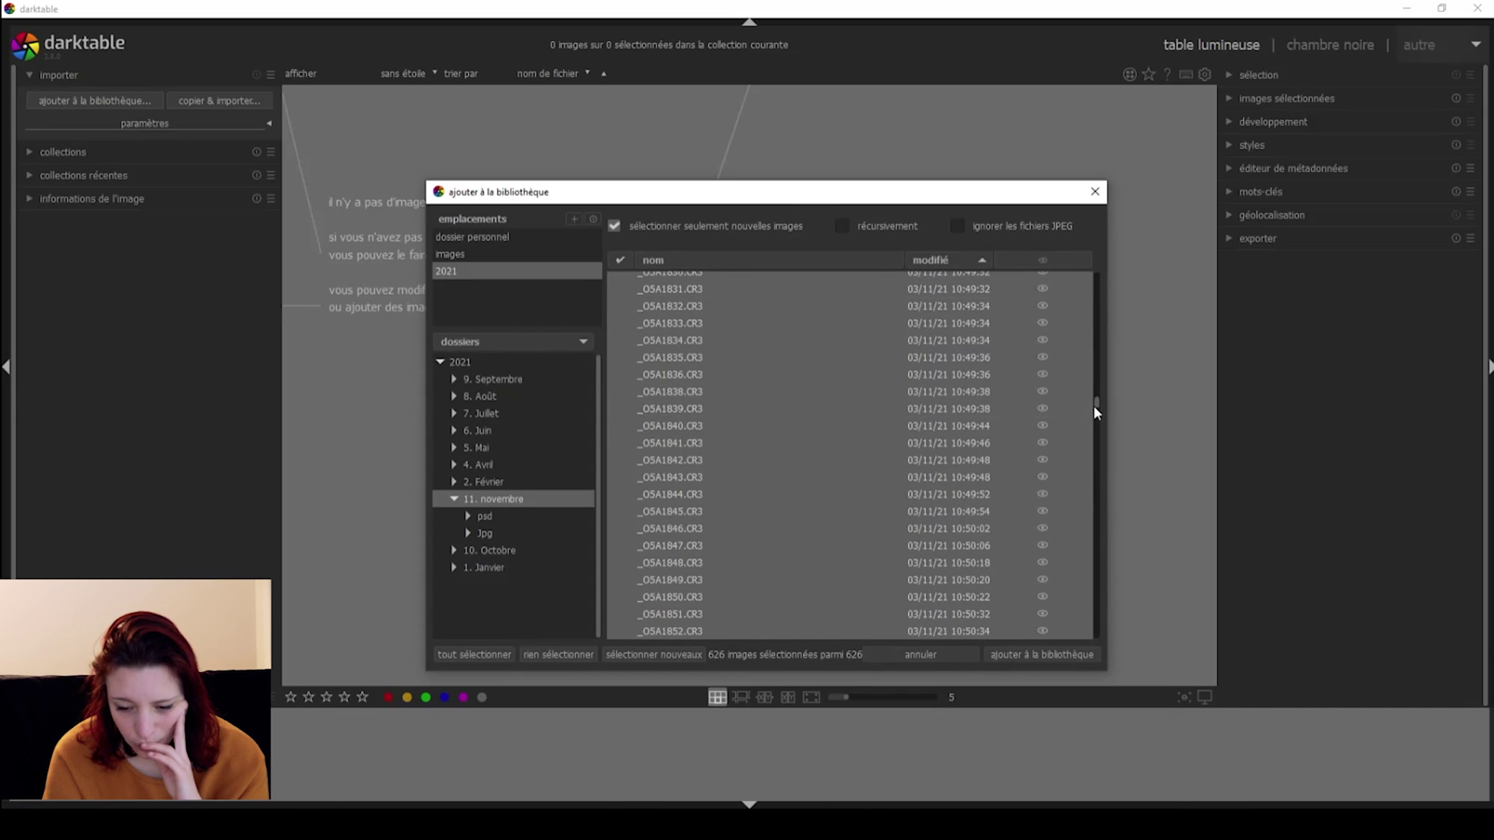
left_click_drag(1095, 408, 1071, 669)
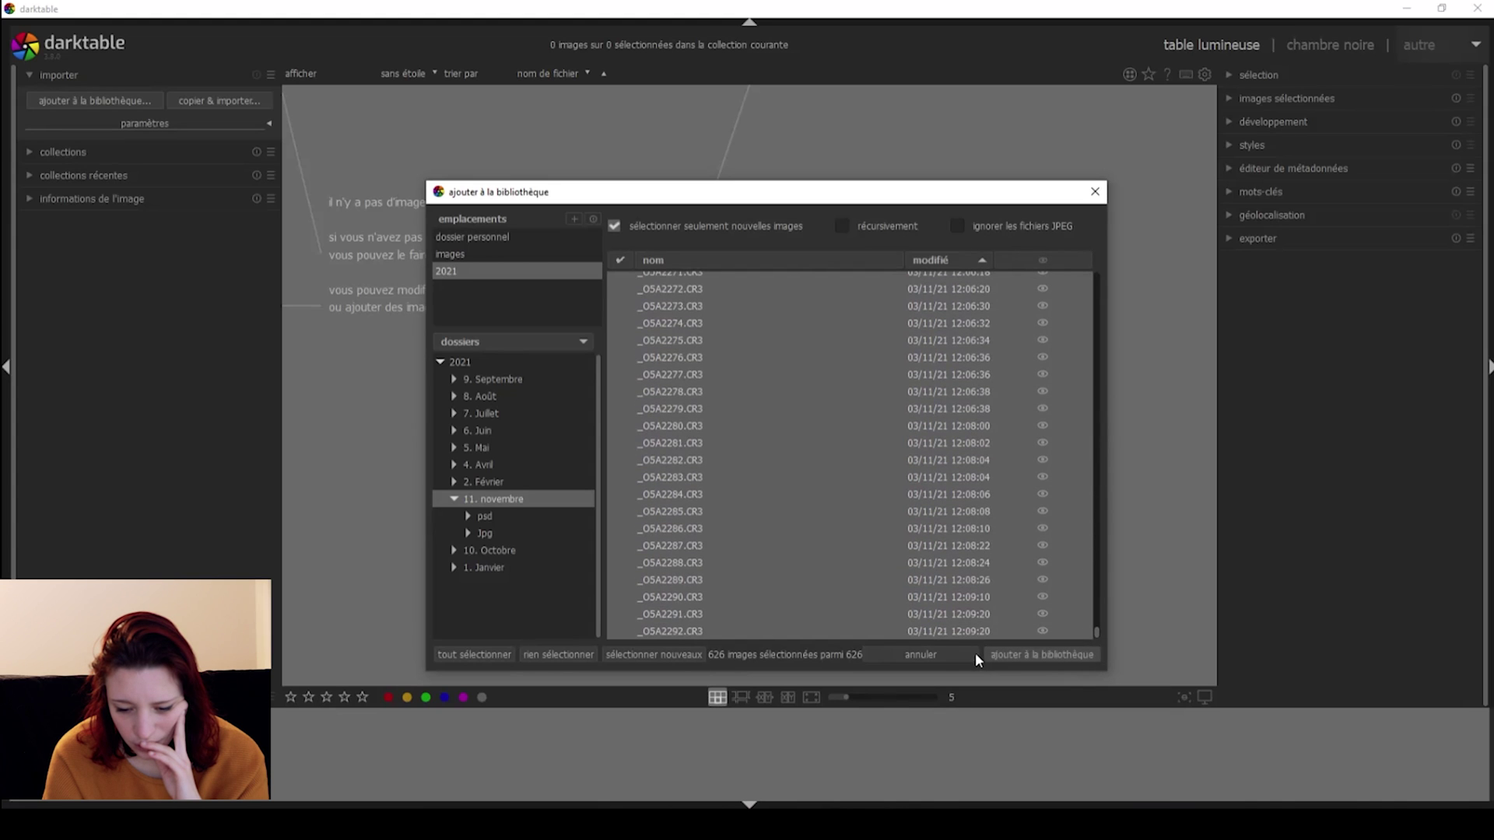
left_click(1021, 654)
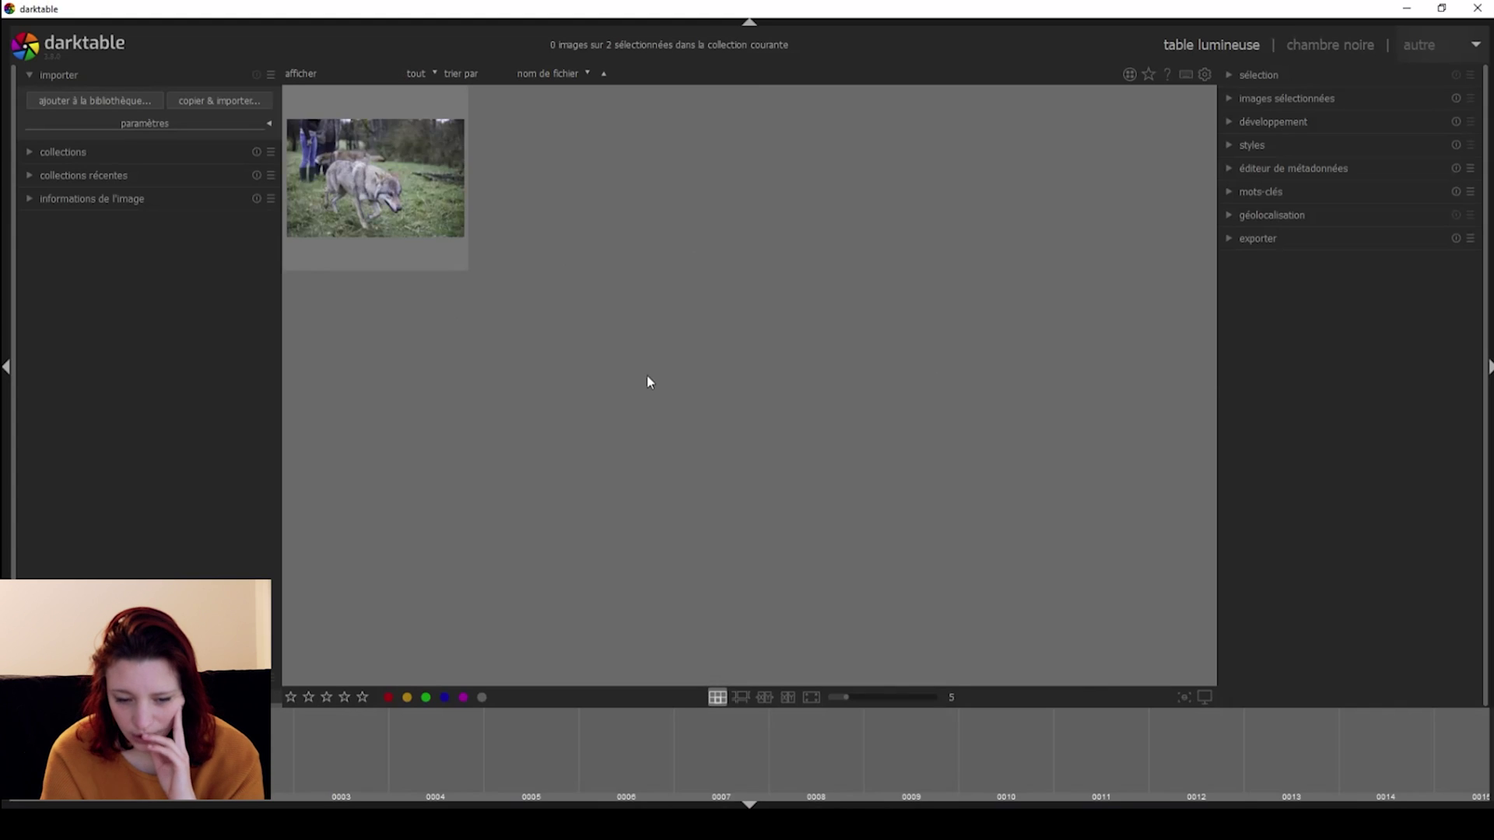
Step: Browse the imported thumbnails and view the vertical photo of the wolf standing on a log in the darkroom
scroll(769, 524, "down", 1)
scroll(771, 531, "down", 2)
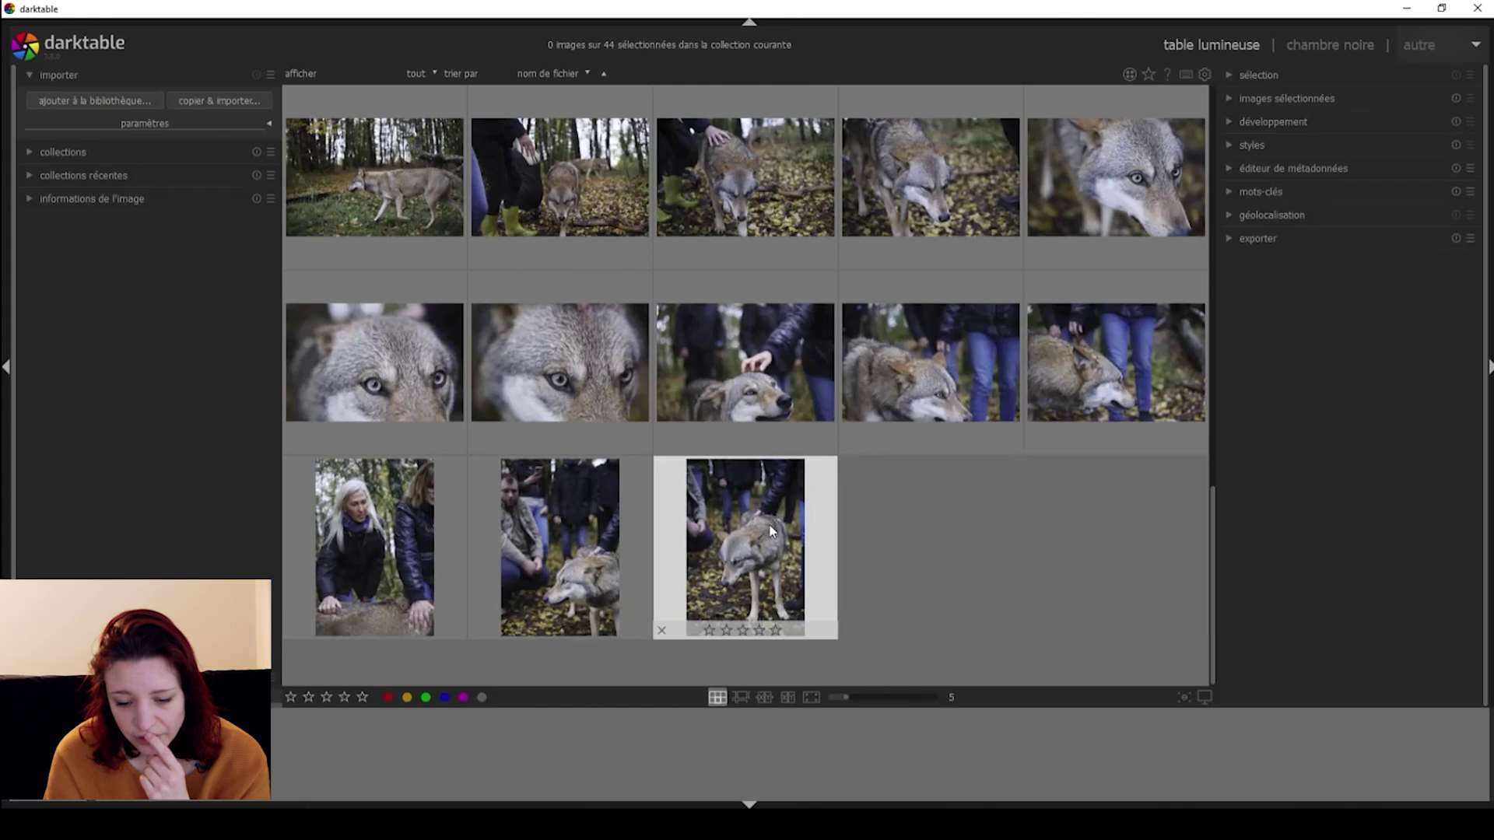
scroll(769, 526, "down", 2)
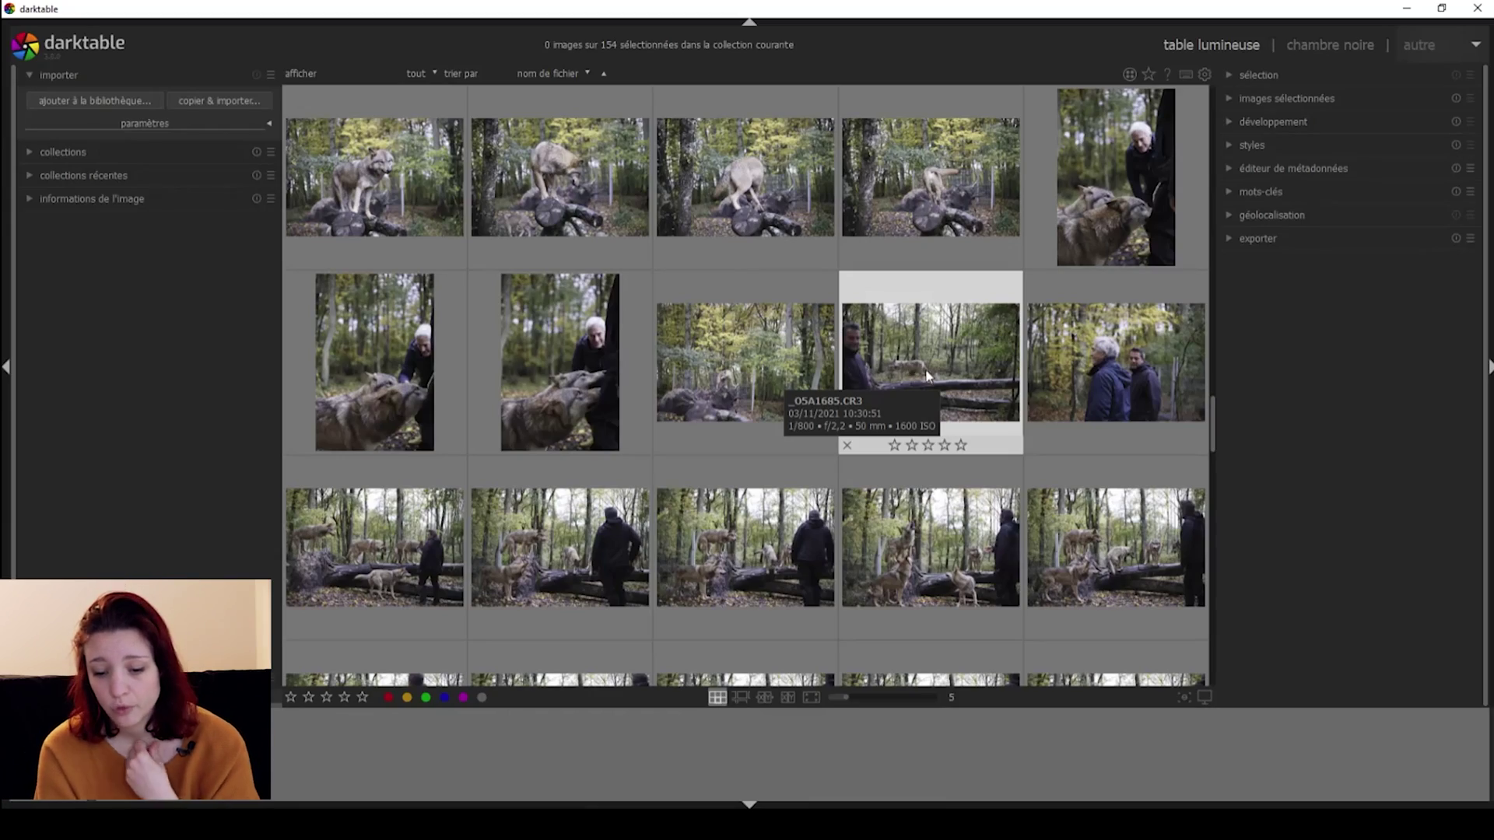
scroll(926, 370, "down", 6)
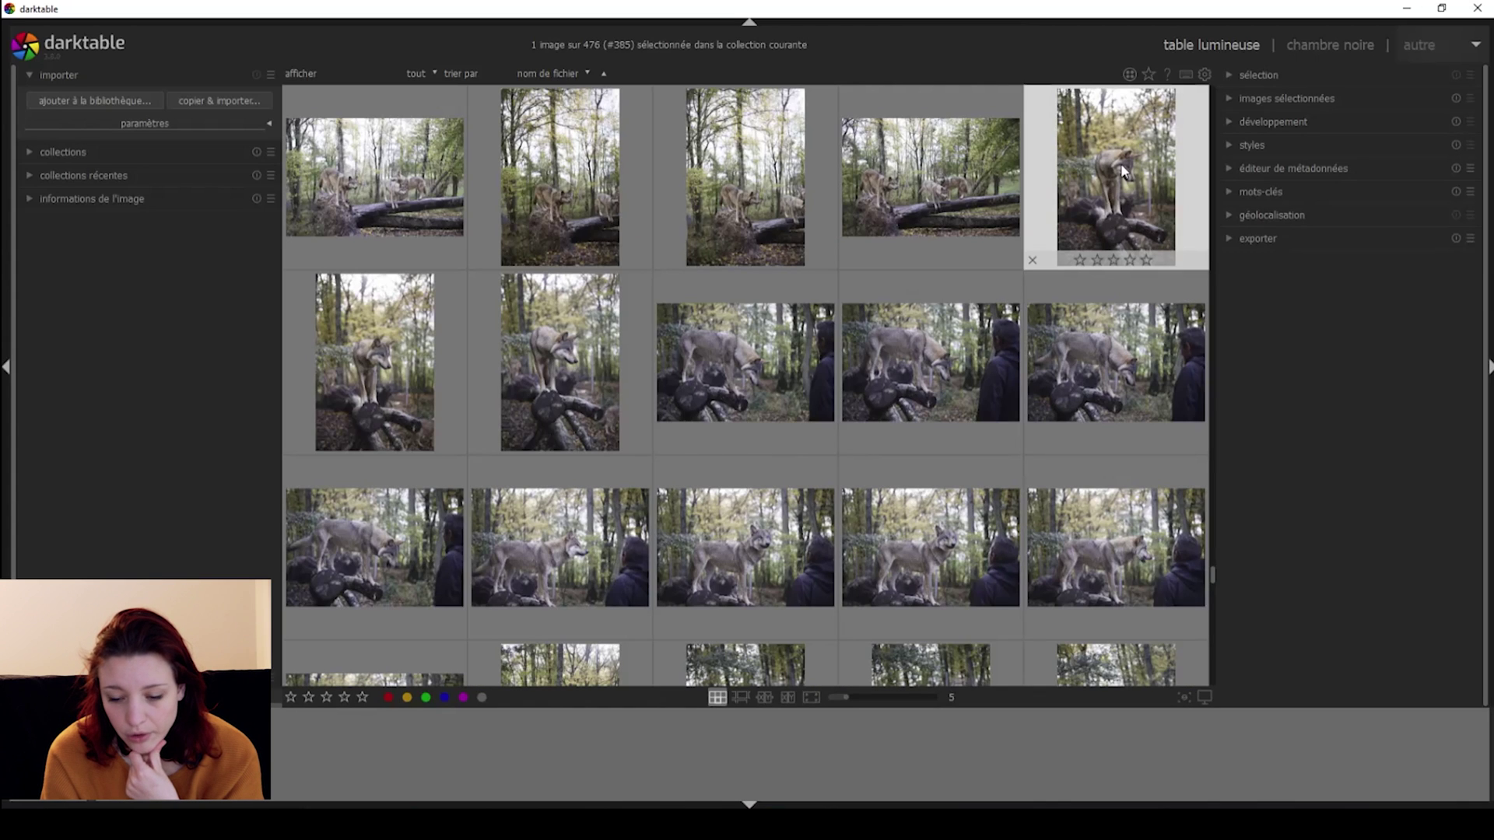
double_click(1091, 251)
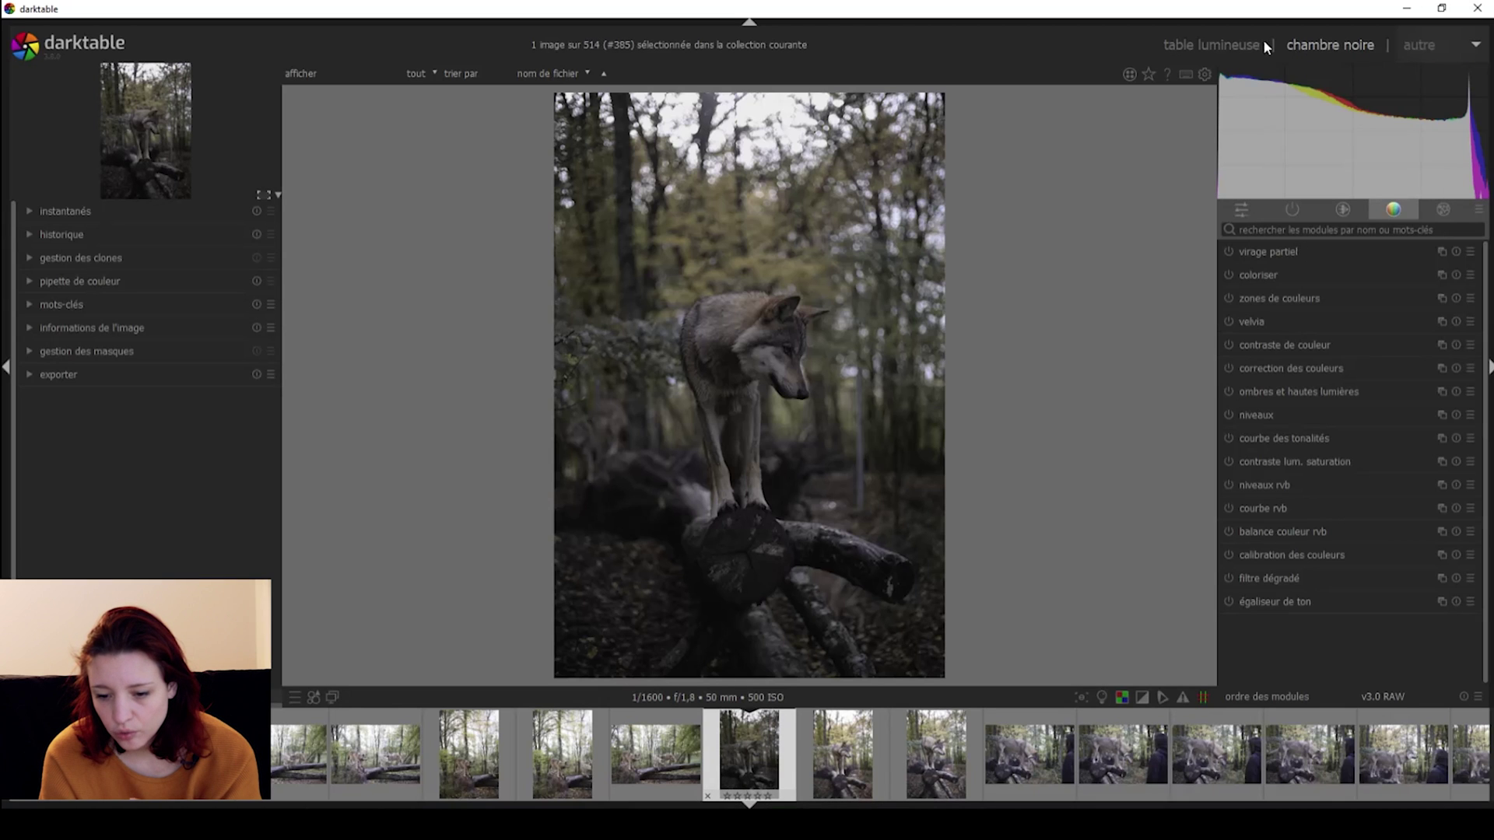
left_click(1228, 46)
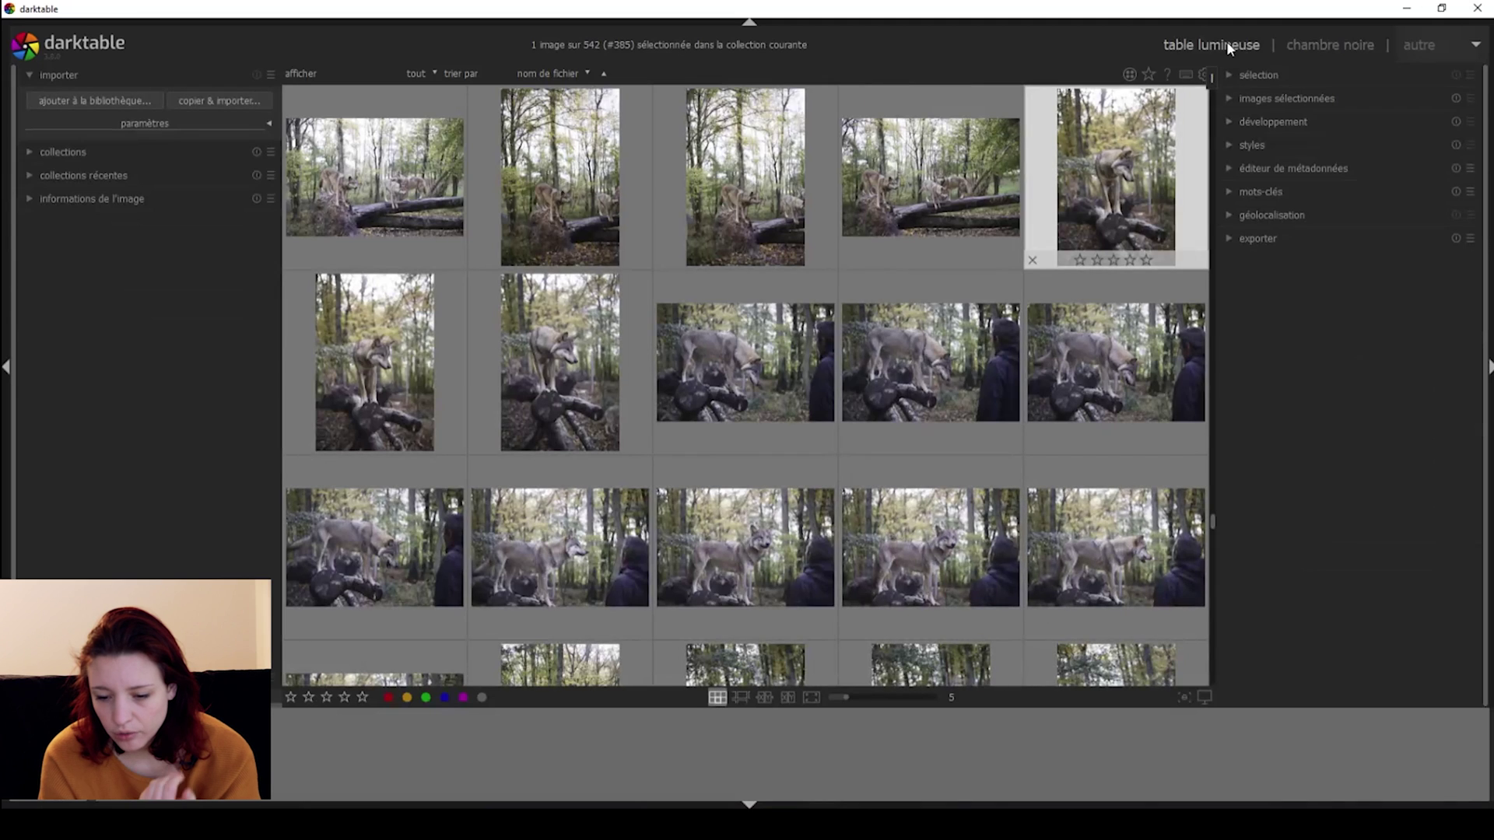
Step: Try to give the vertical photo of the wolf on the log a star rating in the lighttable
left_click(1234, 77)
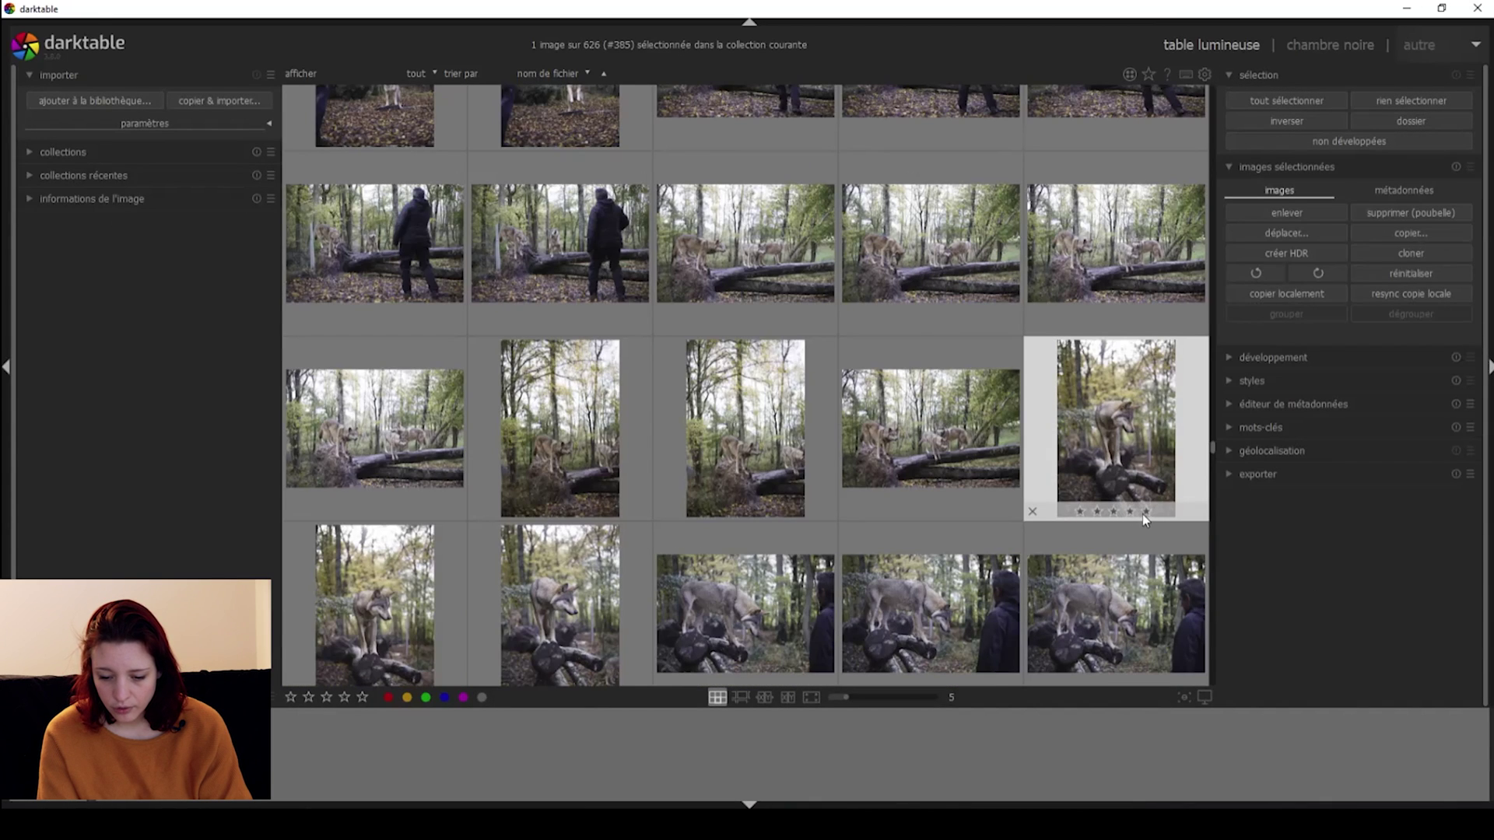
left_click(1079, 511)
scroll(1086, 529, "up", 1)
left_click(1080, 632)
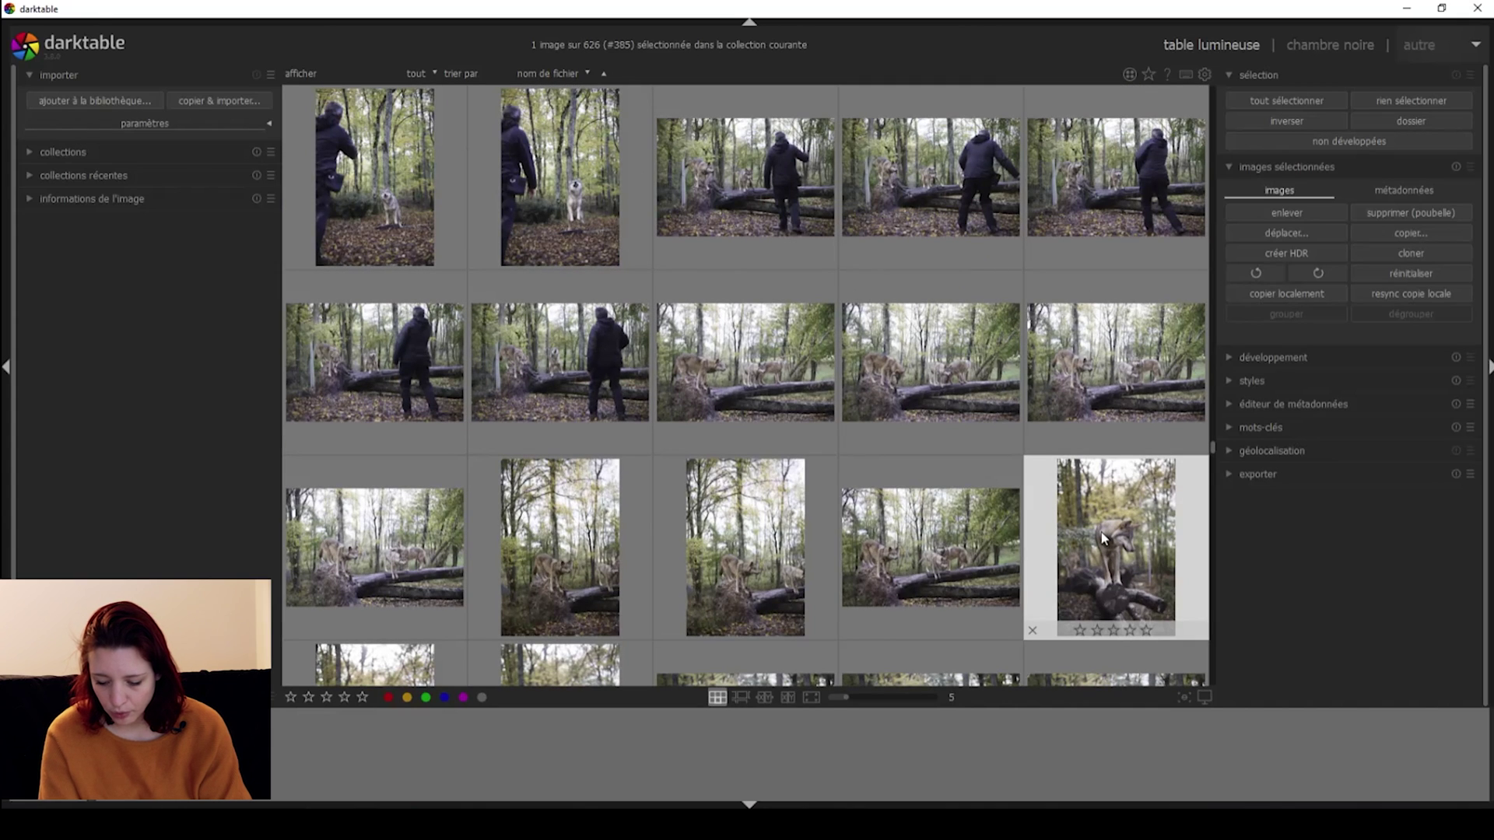
key("5")
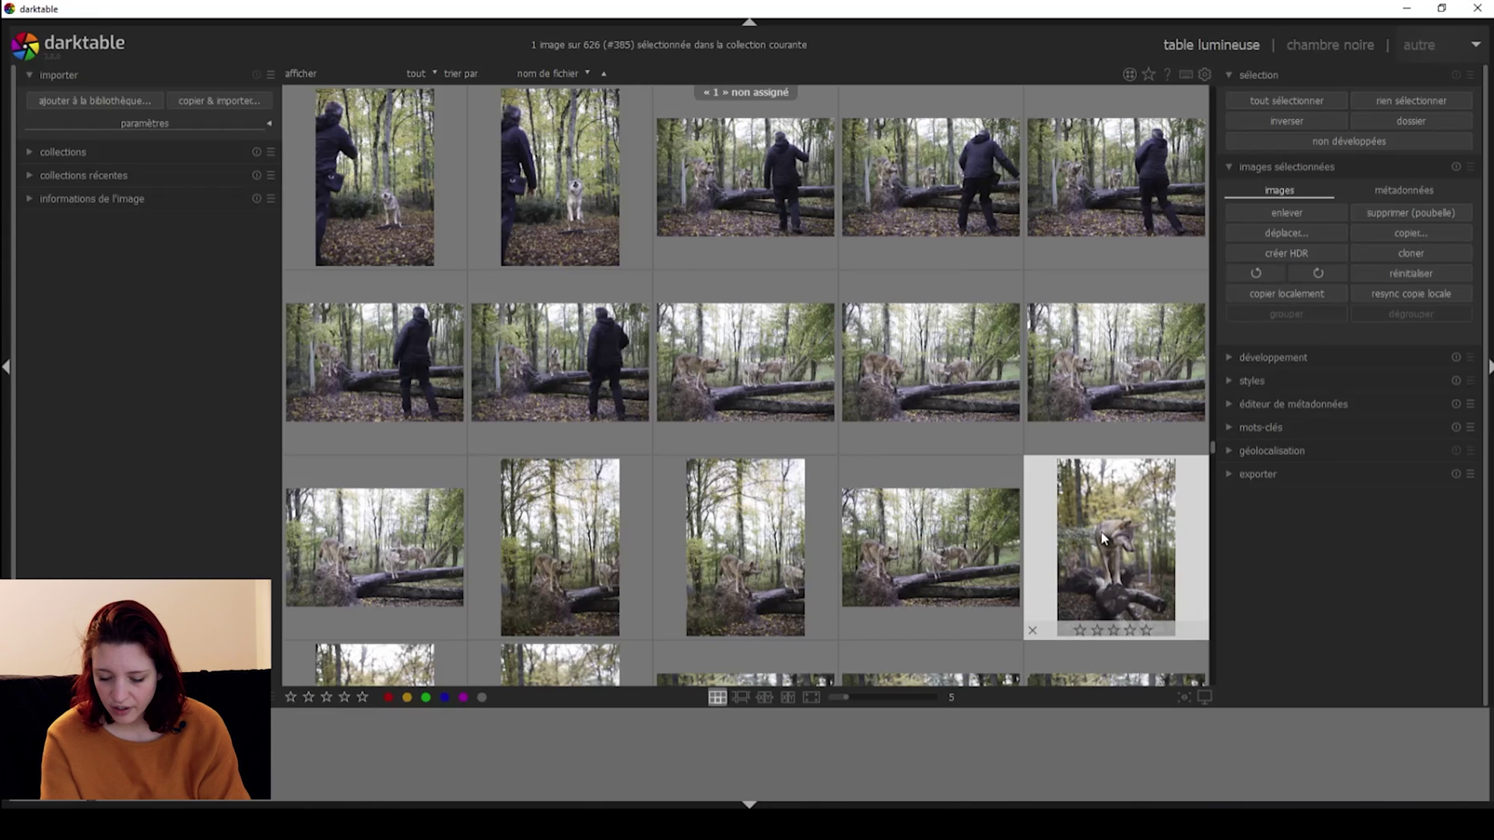
Step: Inspect the vertical wolf photo at large size in the darkroom and return to the lighttable
scroll(1103, 537, "down", 1)
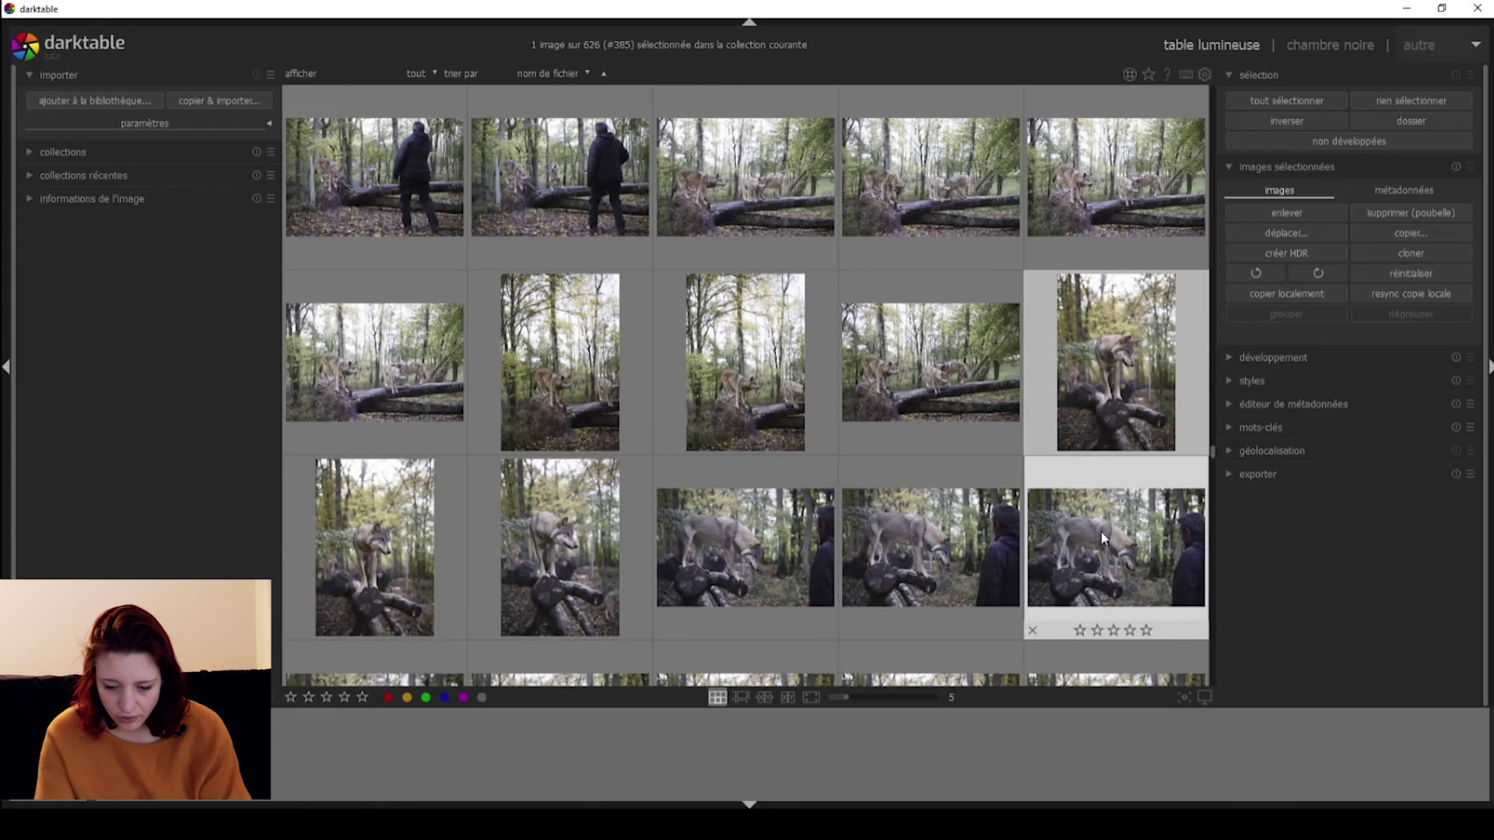
double_click(1126, 375)
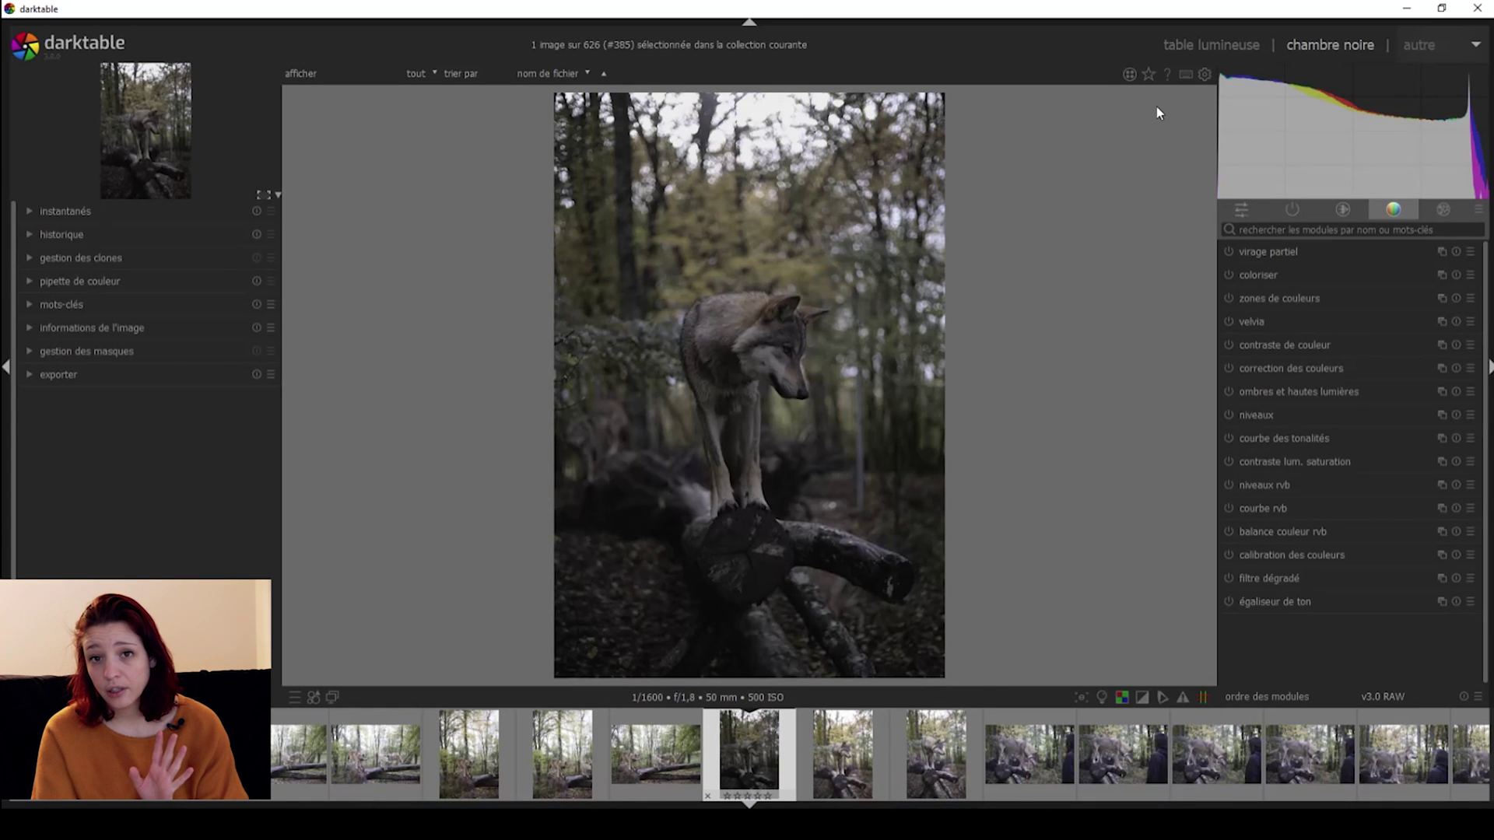
left_click(1239, 55)
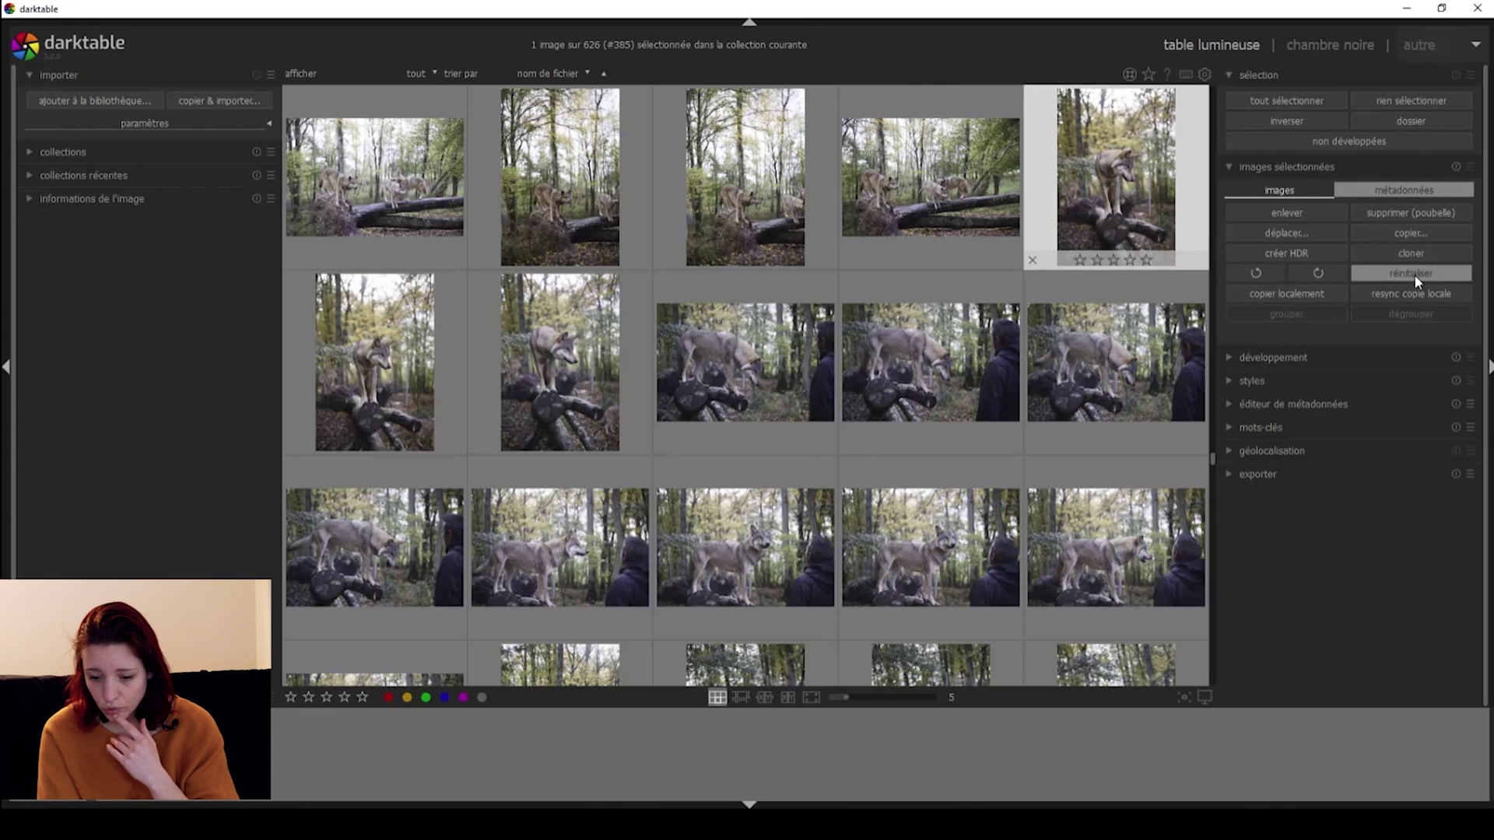
Step: Review the development, styles and metadata editor modules for the selected wolf photo
left_click(1254, 168)
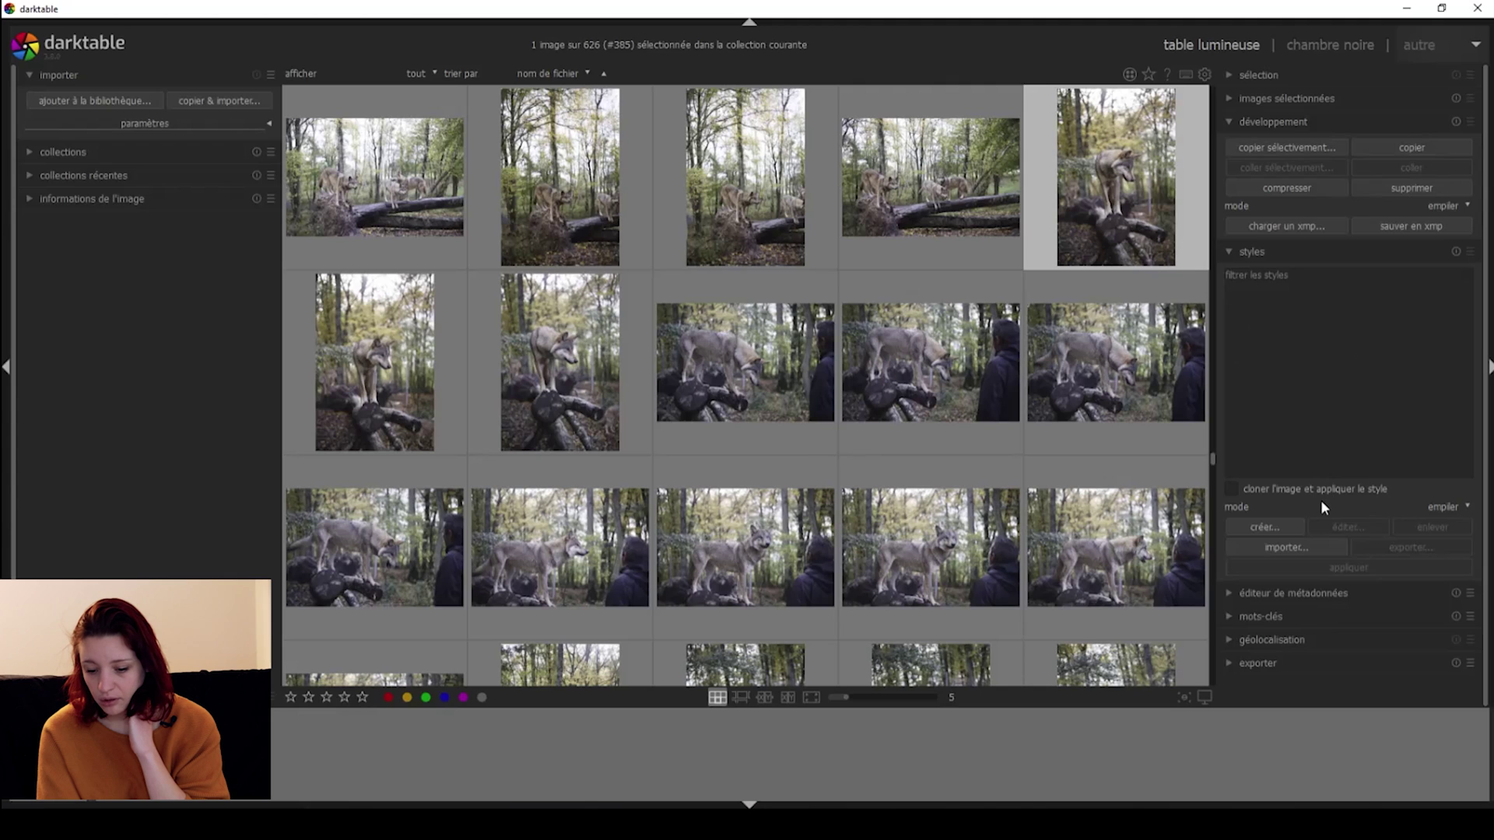
left_click(1282, 594)
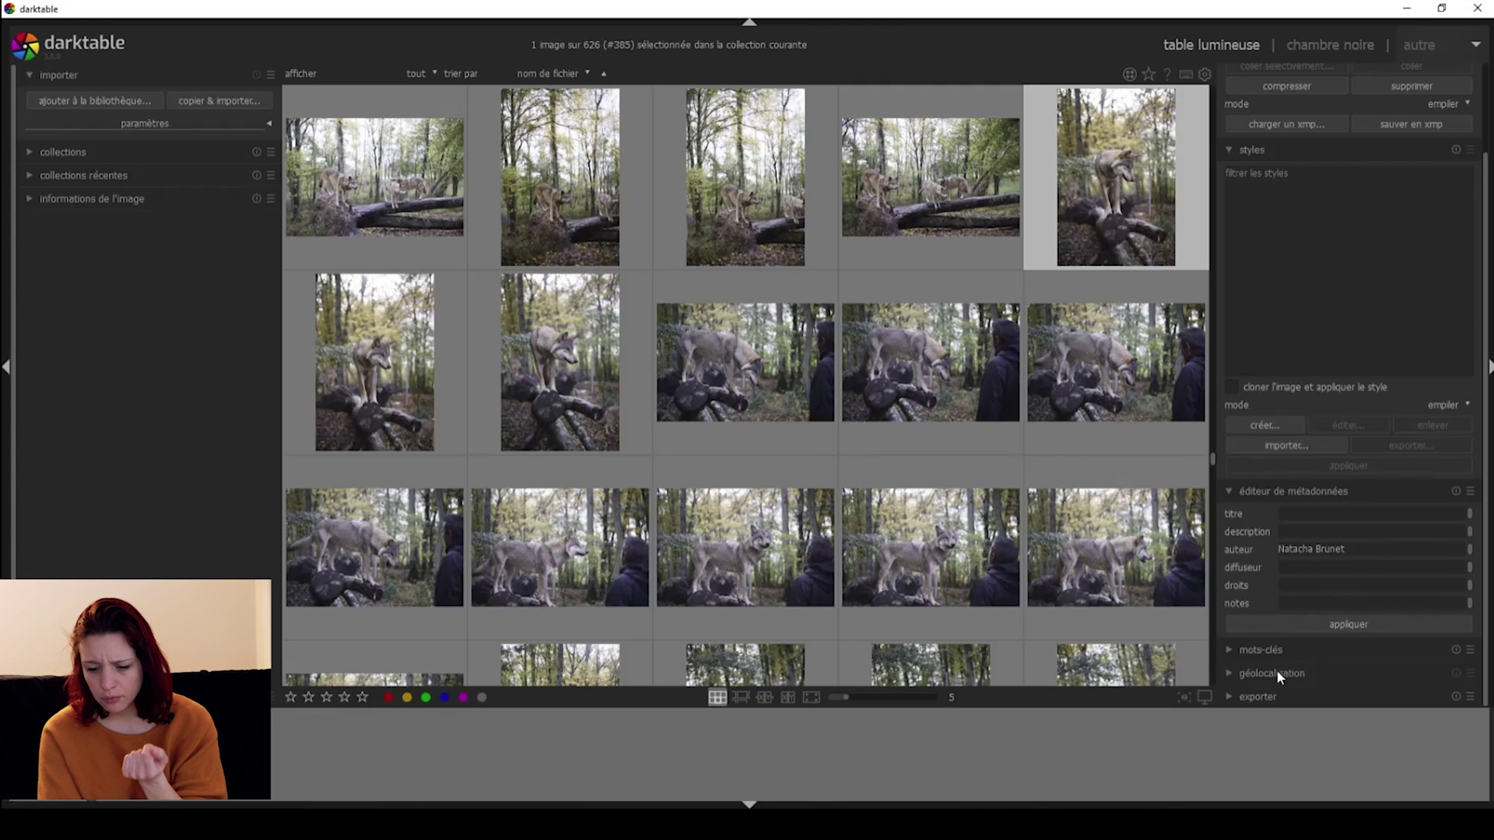
left_click(1241, 491)
left_click(1245, 250)
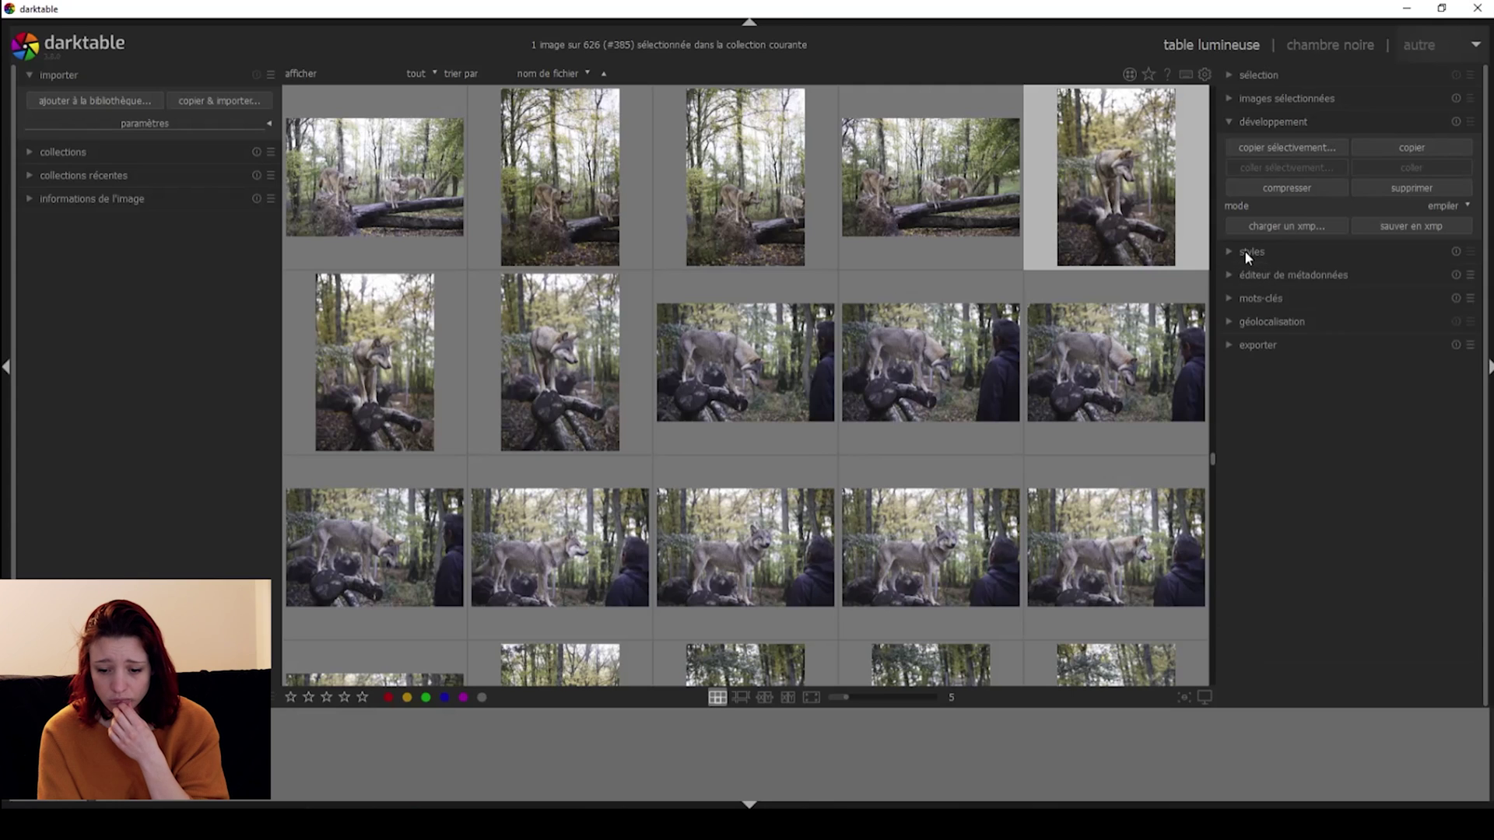
Step: Examine which modules can be included in a new style and in a selective copy of the photo's development
left_click(1245, 254)
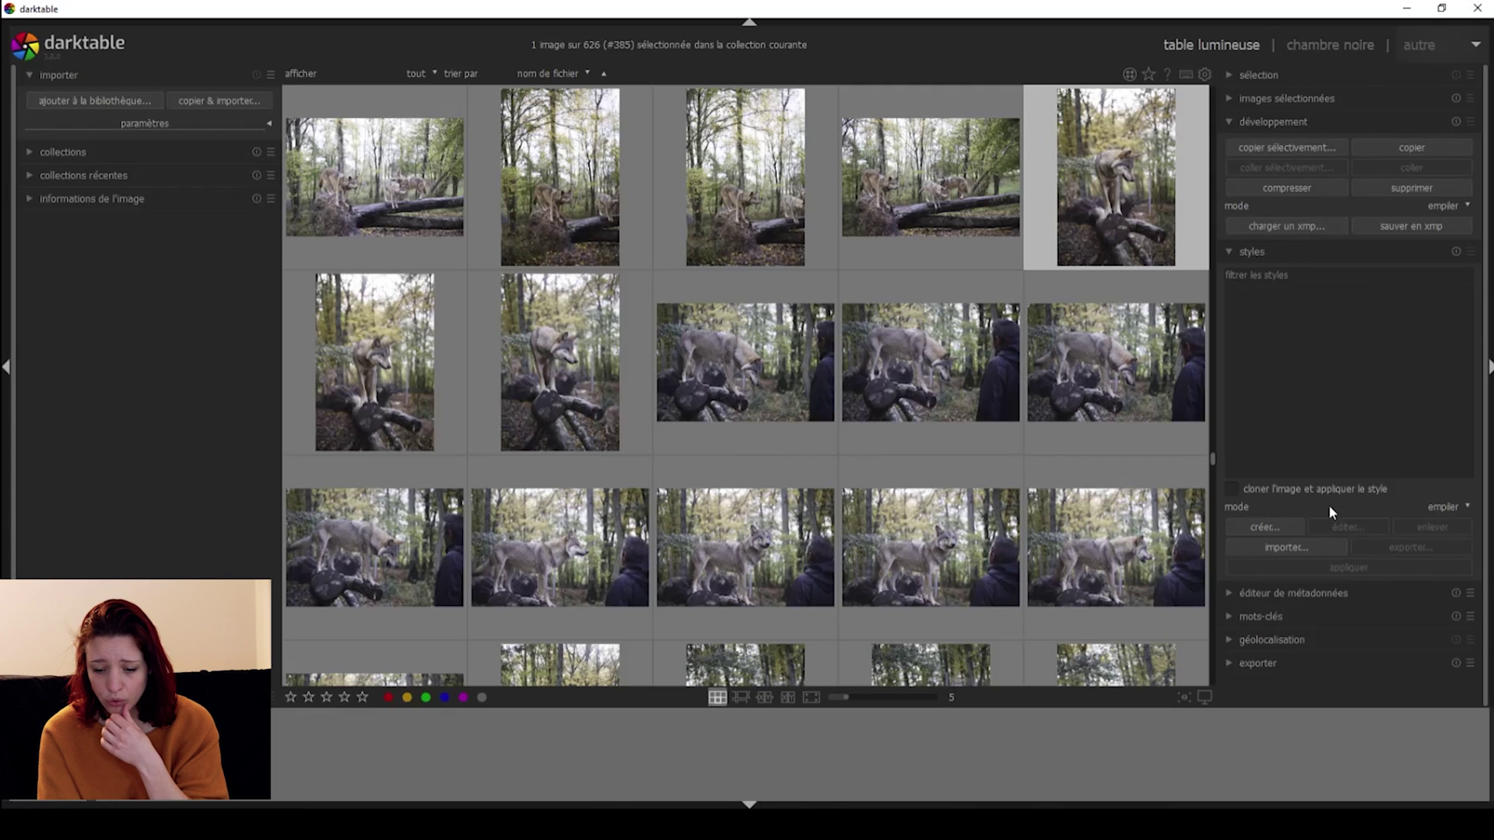
left_click(1276, 528)
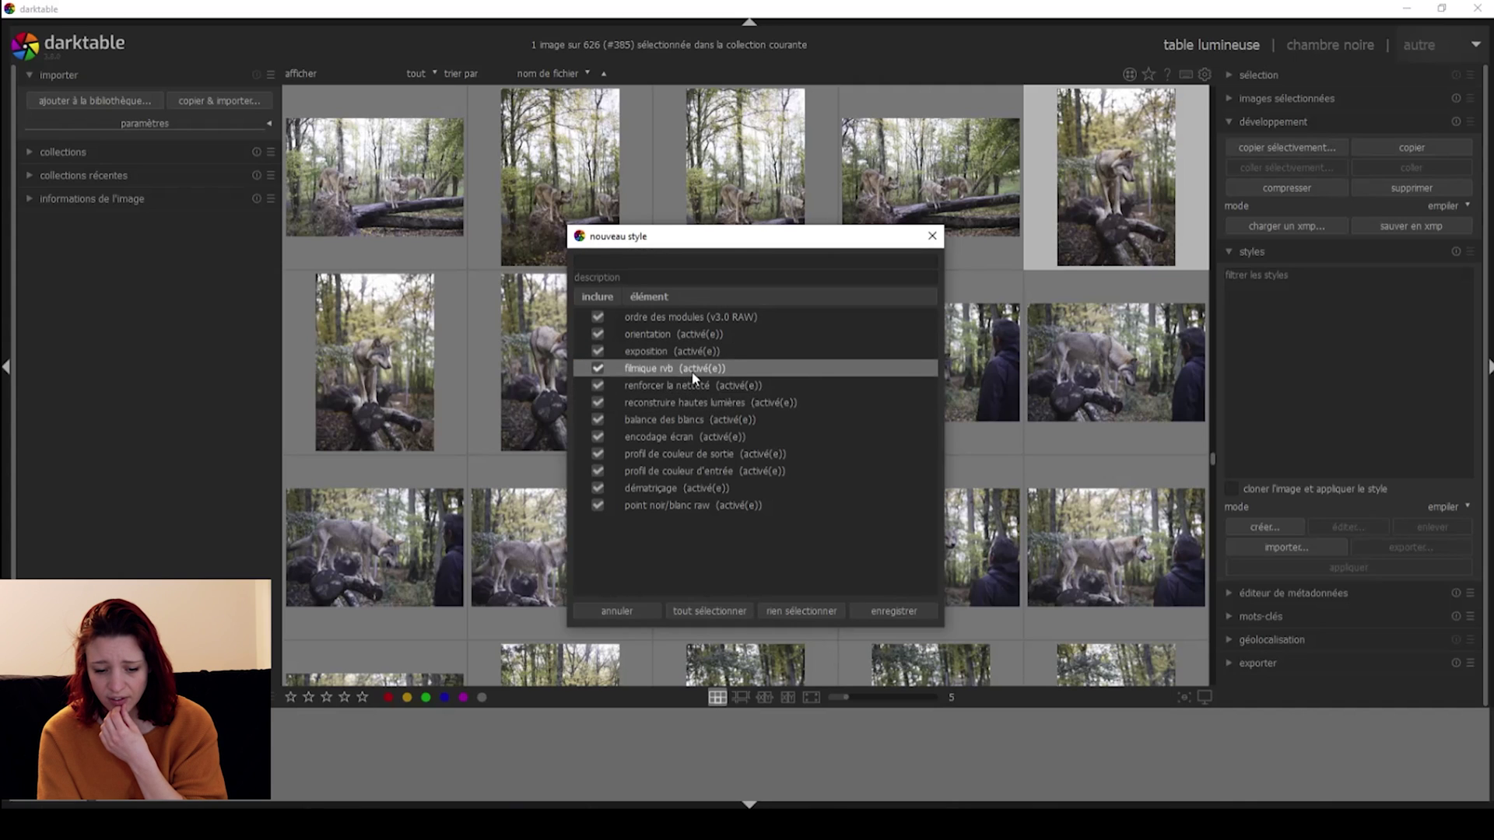
left_click(932, 235)
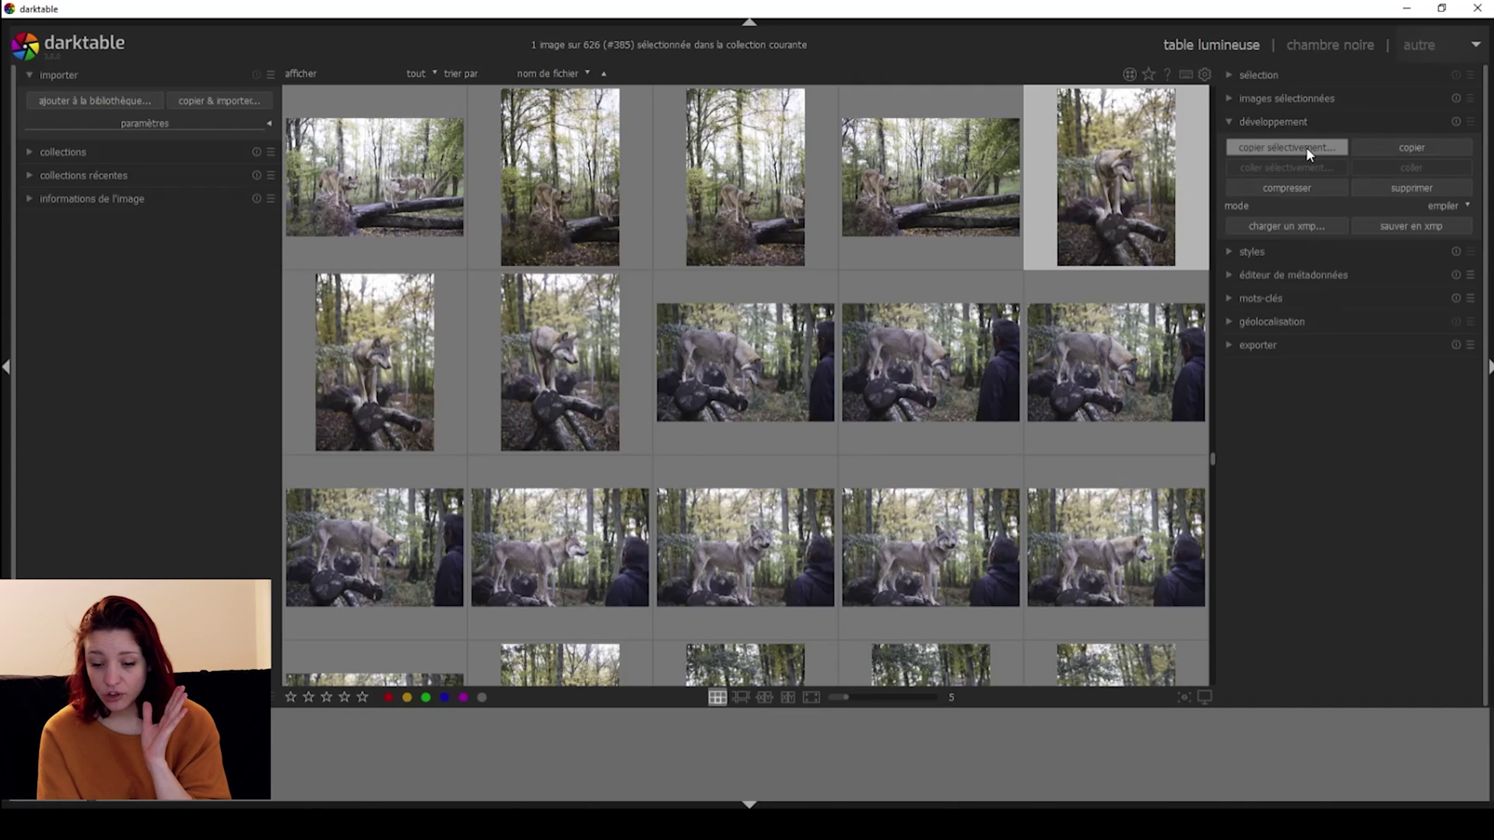
left_click(1306, 146)
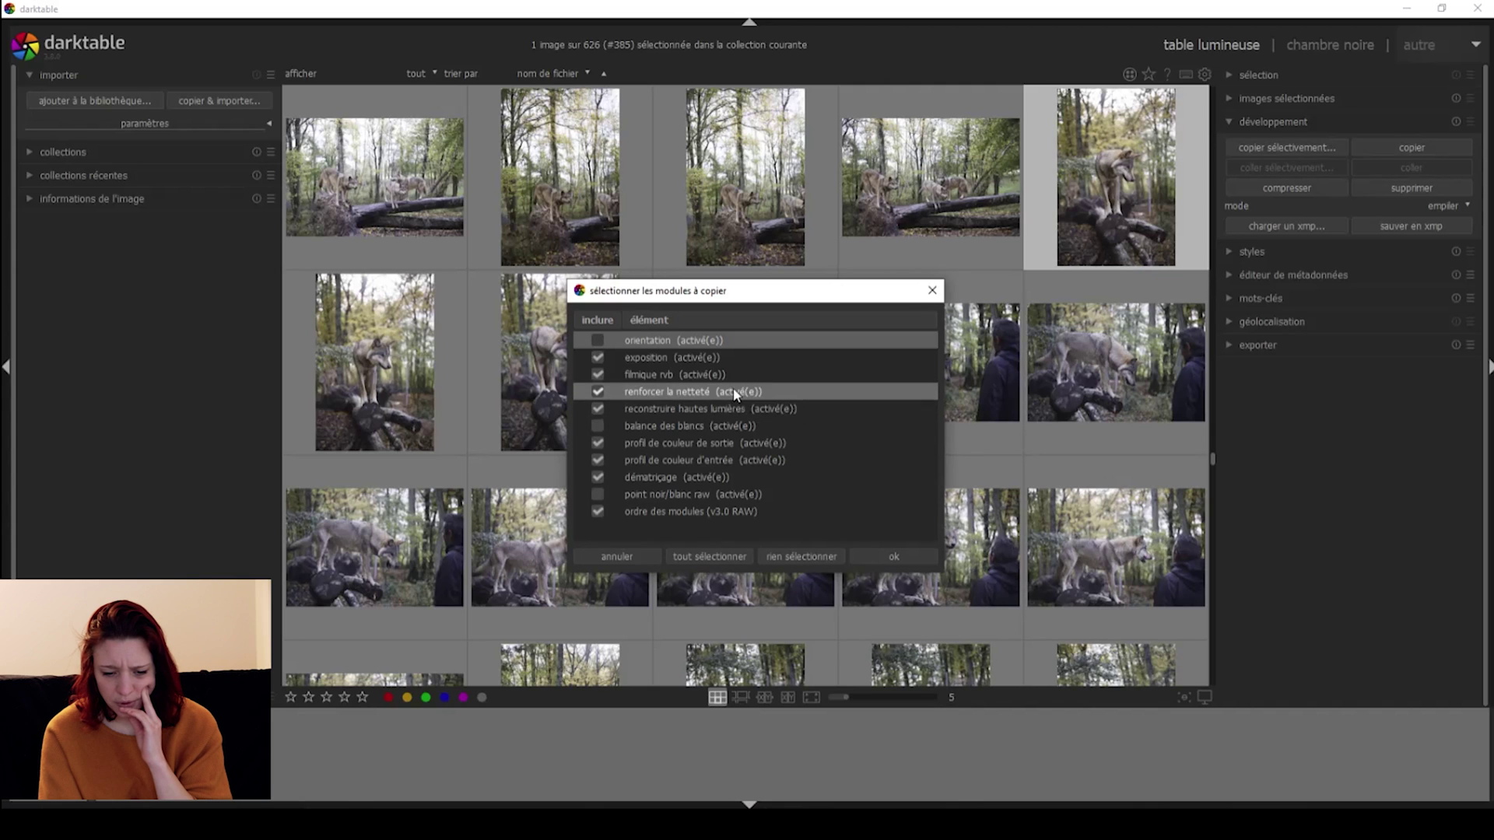
left_click(933, 290)
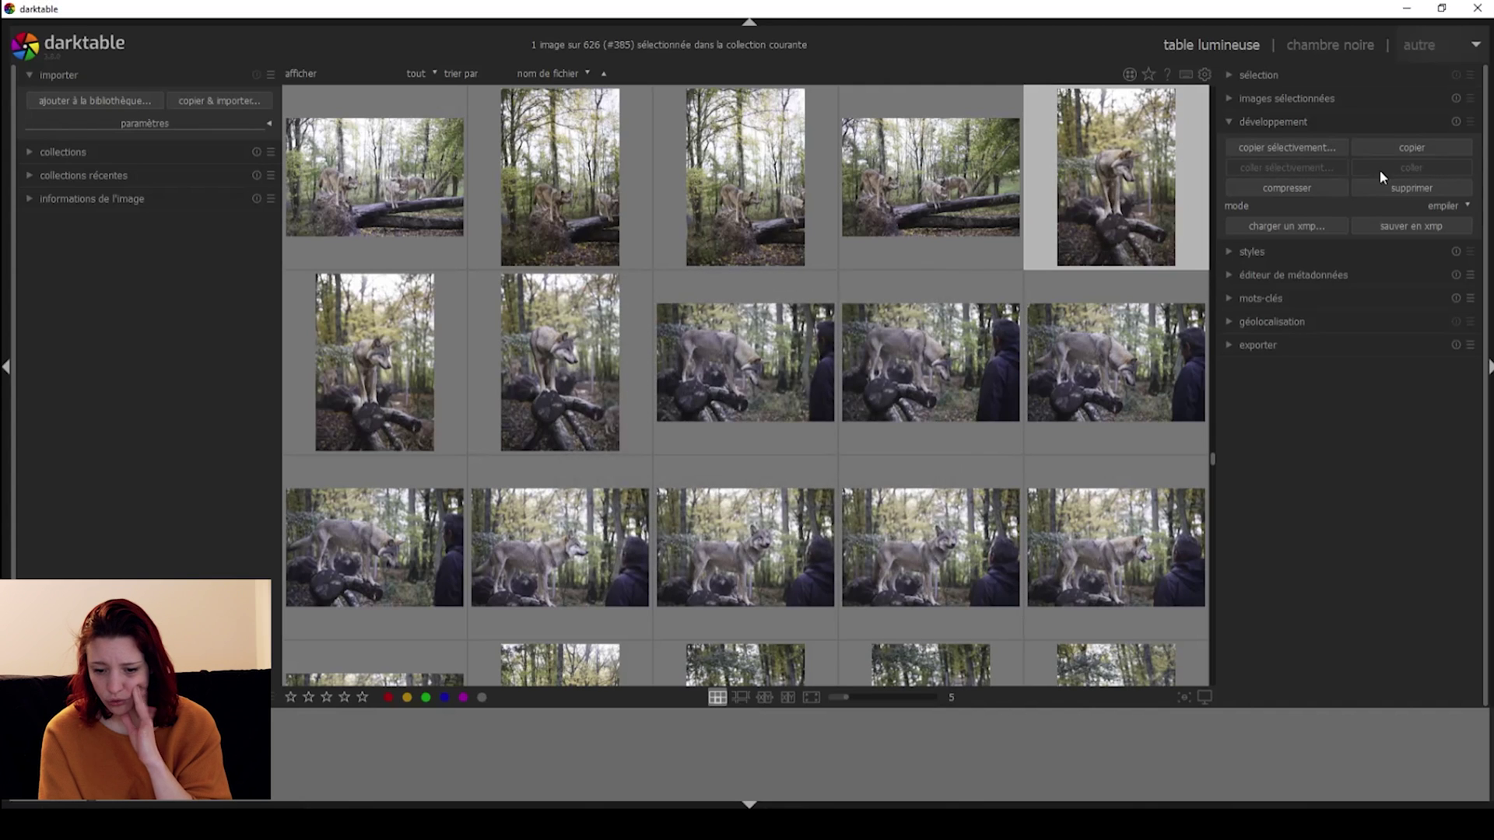
Step: View the wolf photo in the darkroom once more and switch the lighttable to the zoomable layout
double_click(1131, 195)
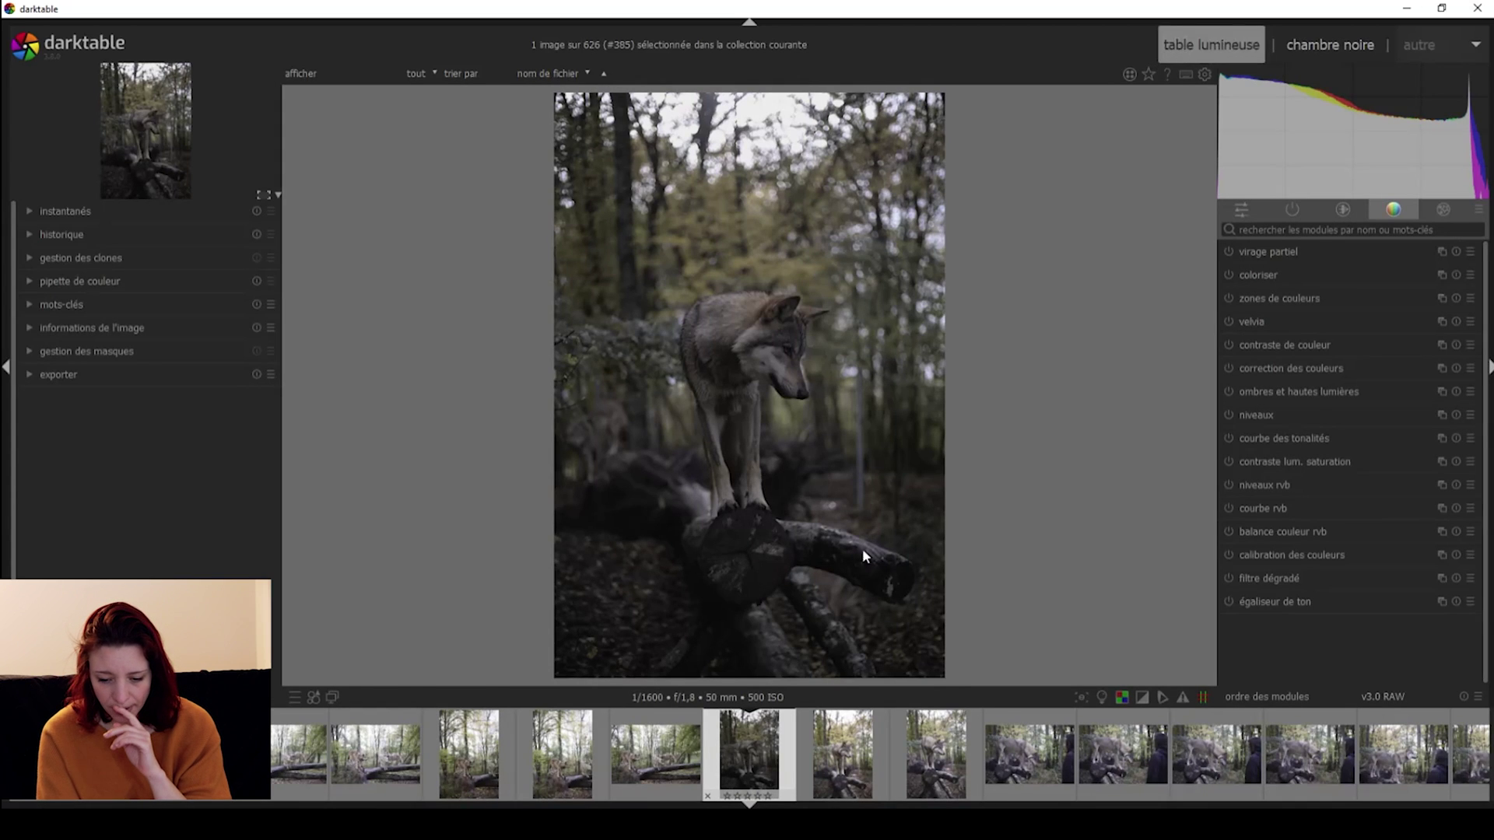
left_click(1180, 46)
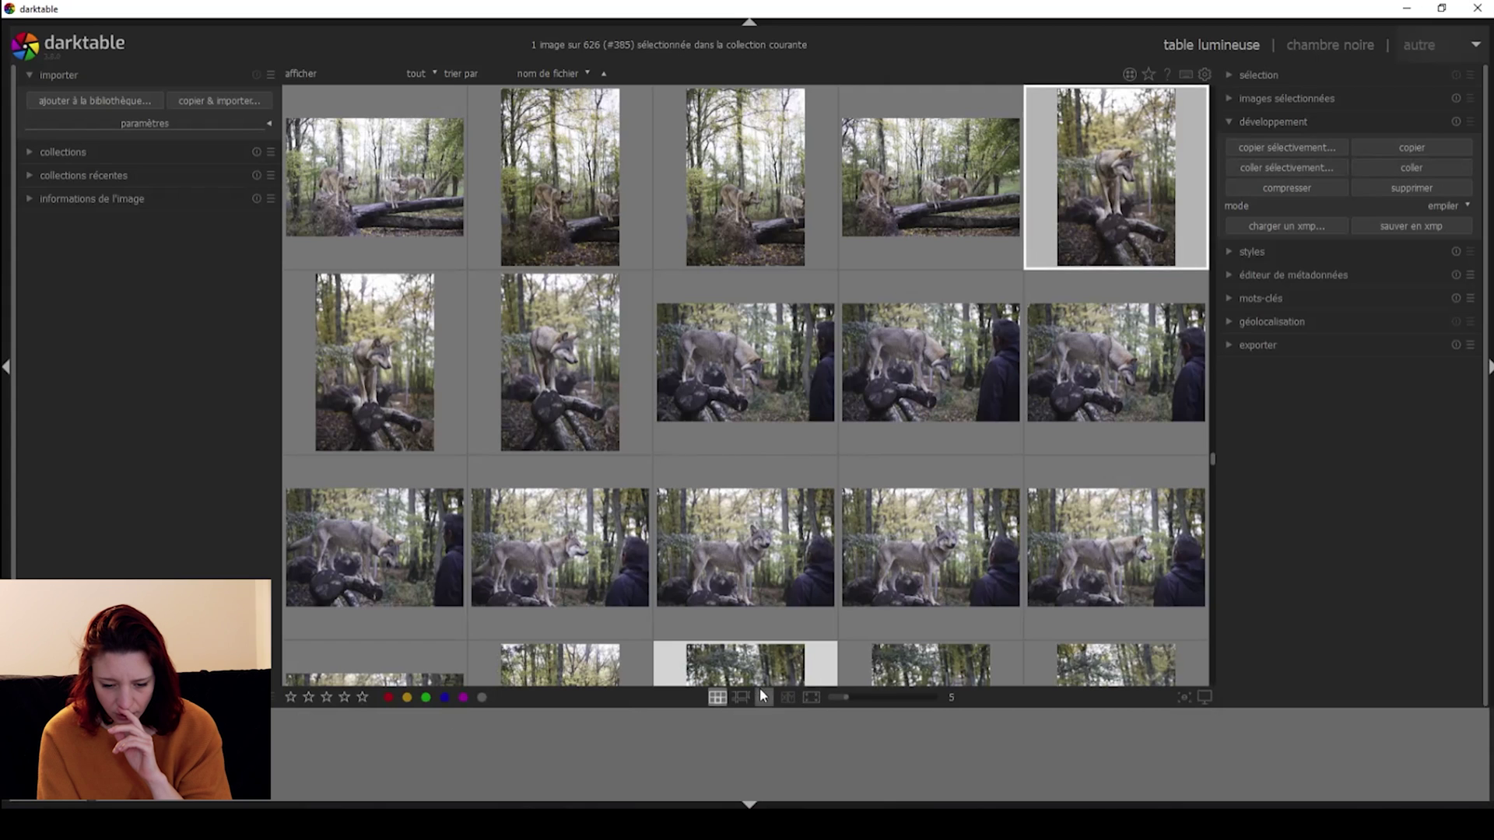
left_click(741, 698)
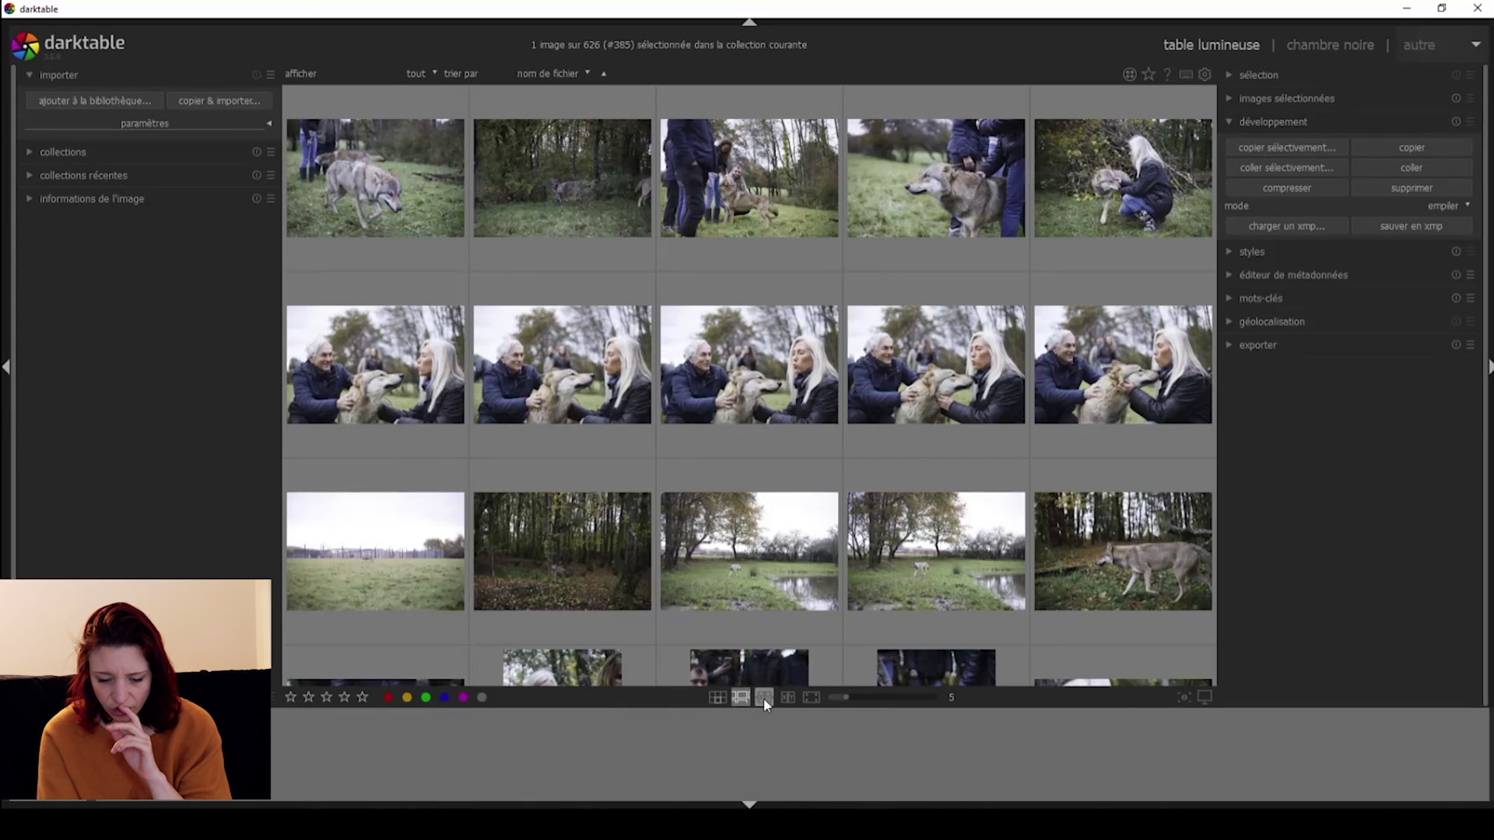
Step: Try the lighttable's culling and full preview layouts and open the vertical wolf photo in the darkroom
left_click(764, 698)
left_click(786, 698)
left_click(810, 698)
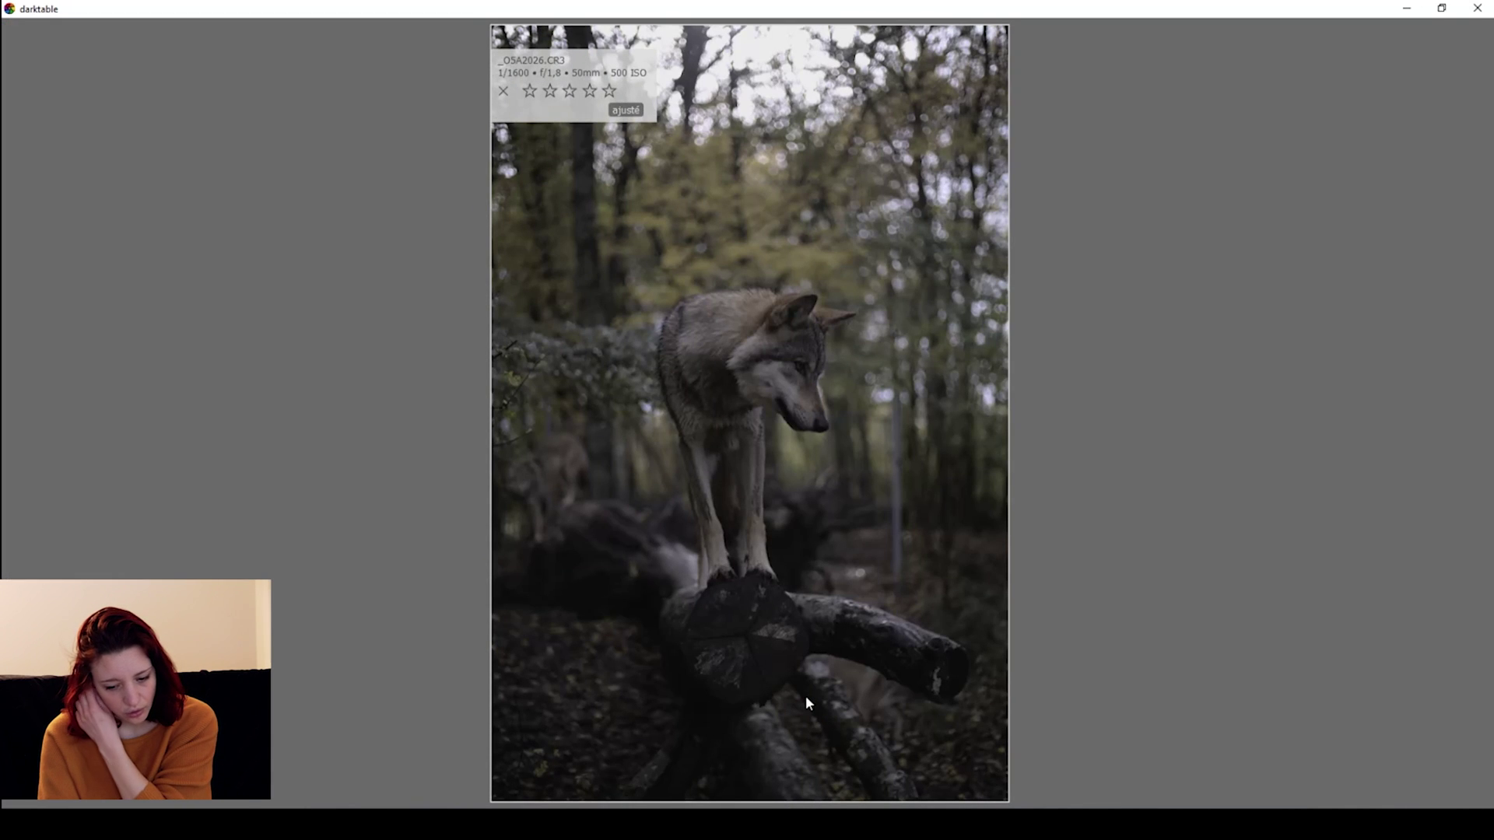
key("f")
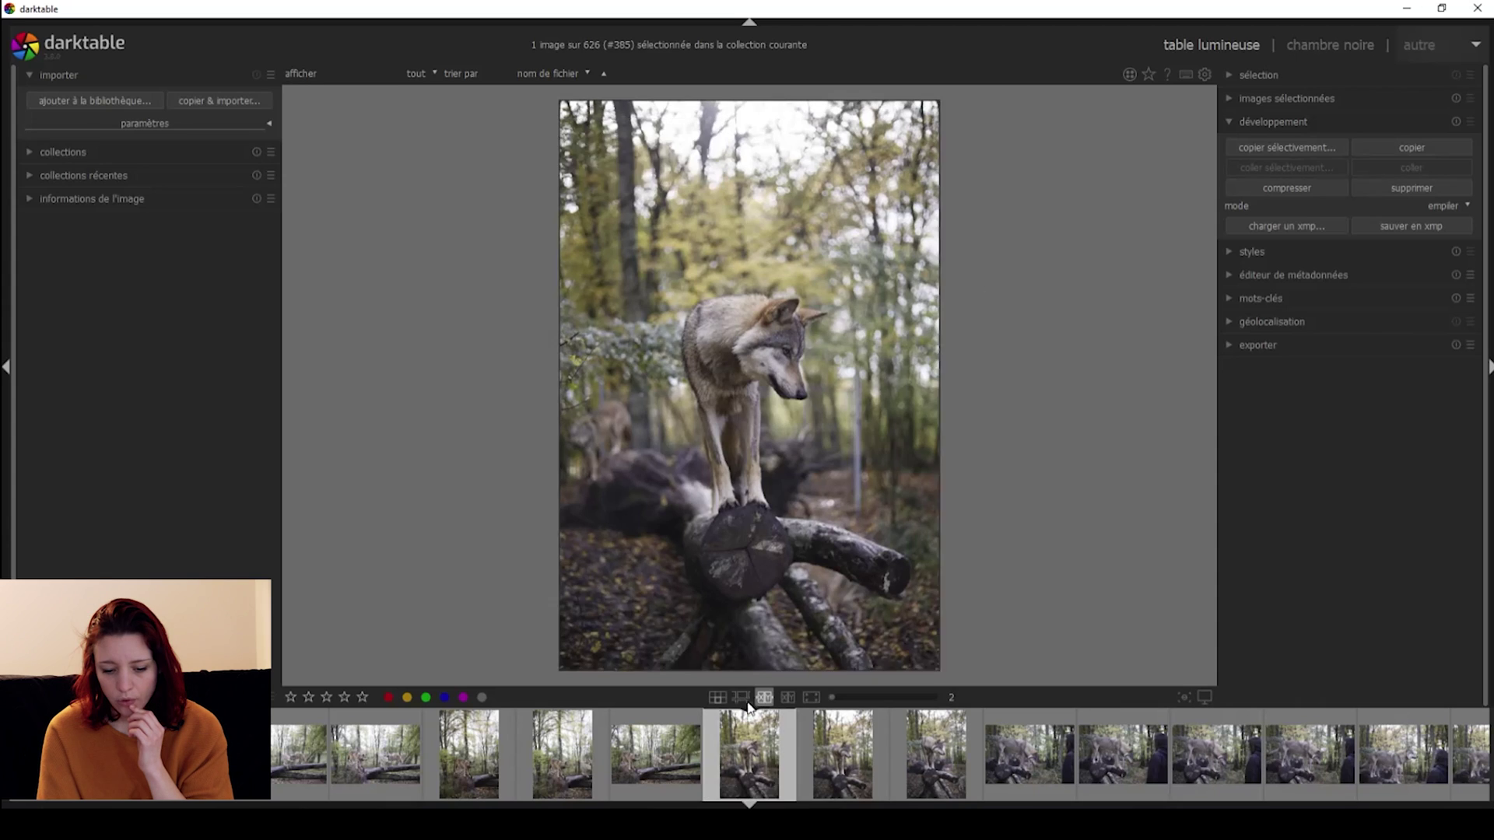
left_click(760, 749, "shift")
double_click(760, 749)
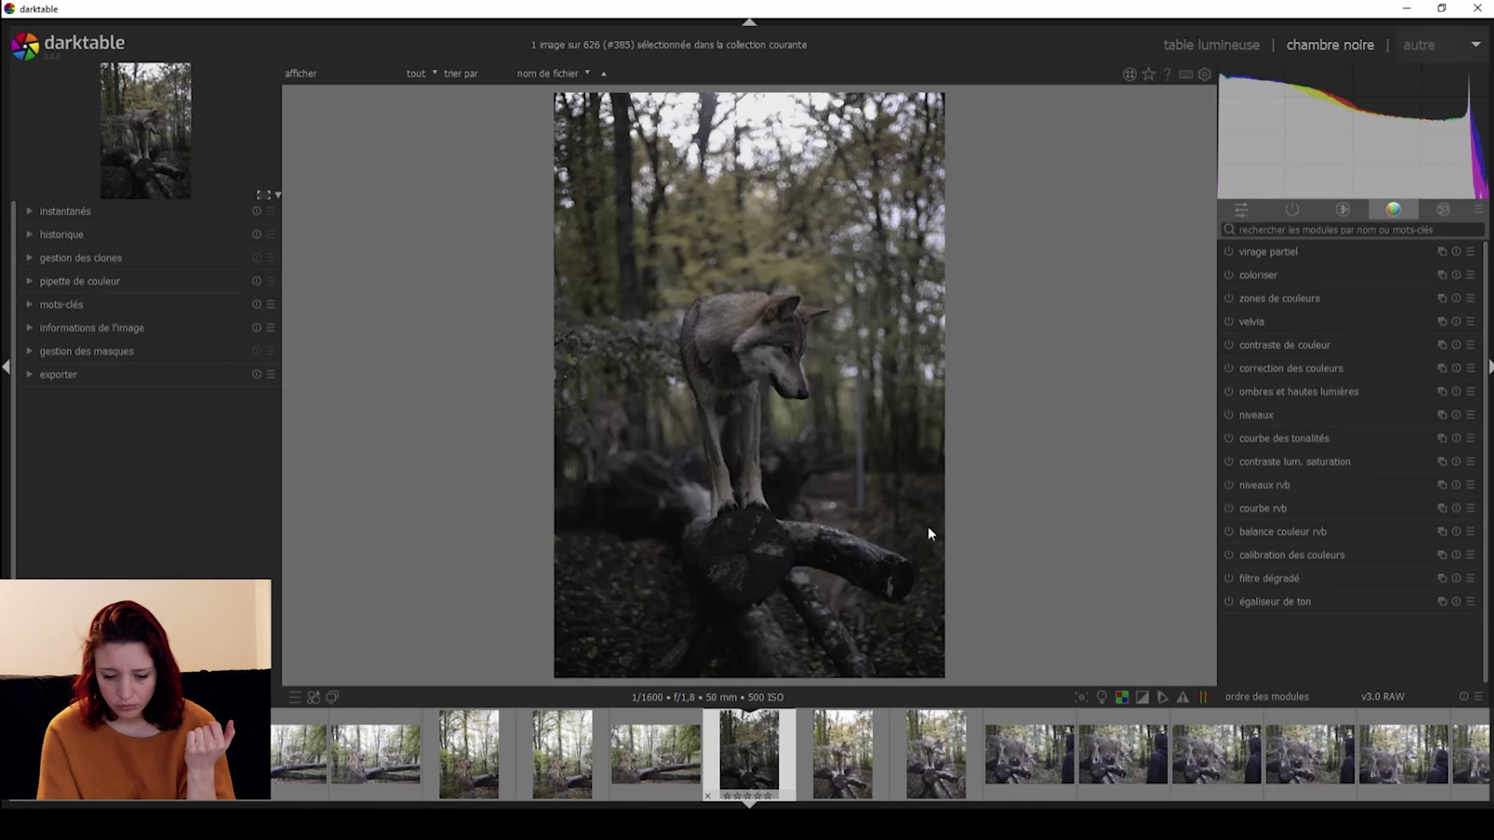
Step: View the next two wolf photos in the darkroom, return to the first one and check the virage partiel module's settings
left_click(842, 779)
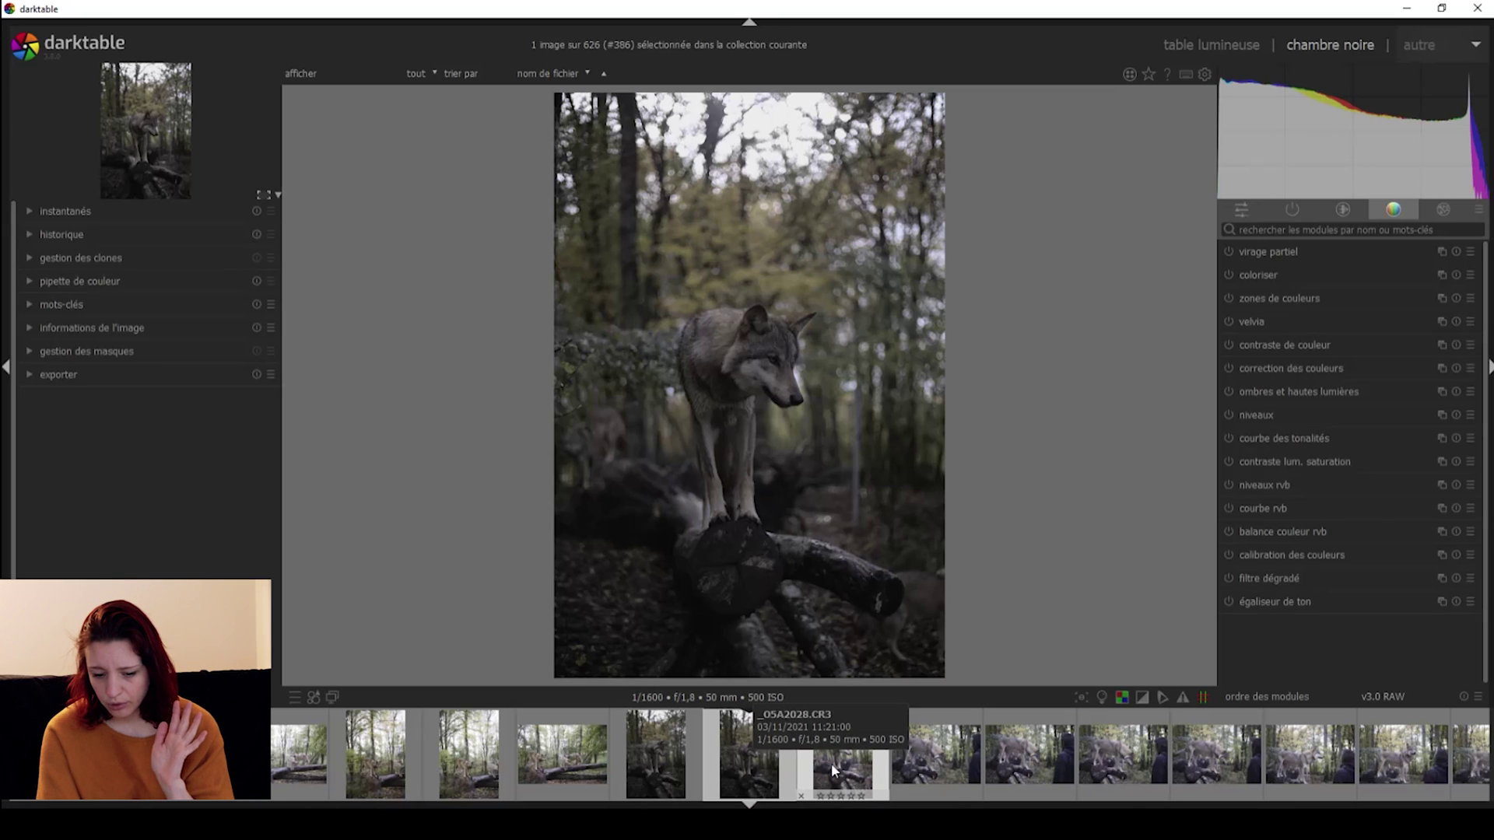
left_click(831, 764)
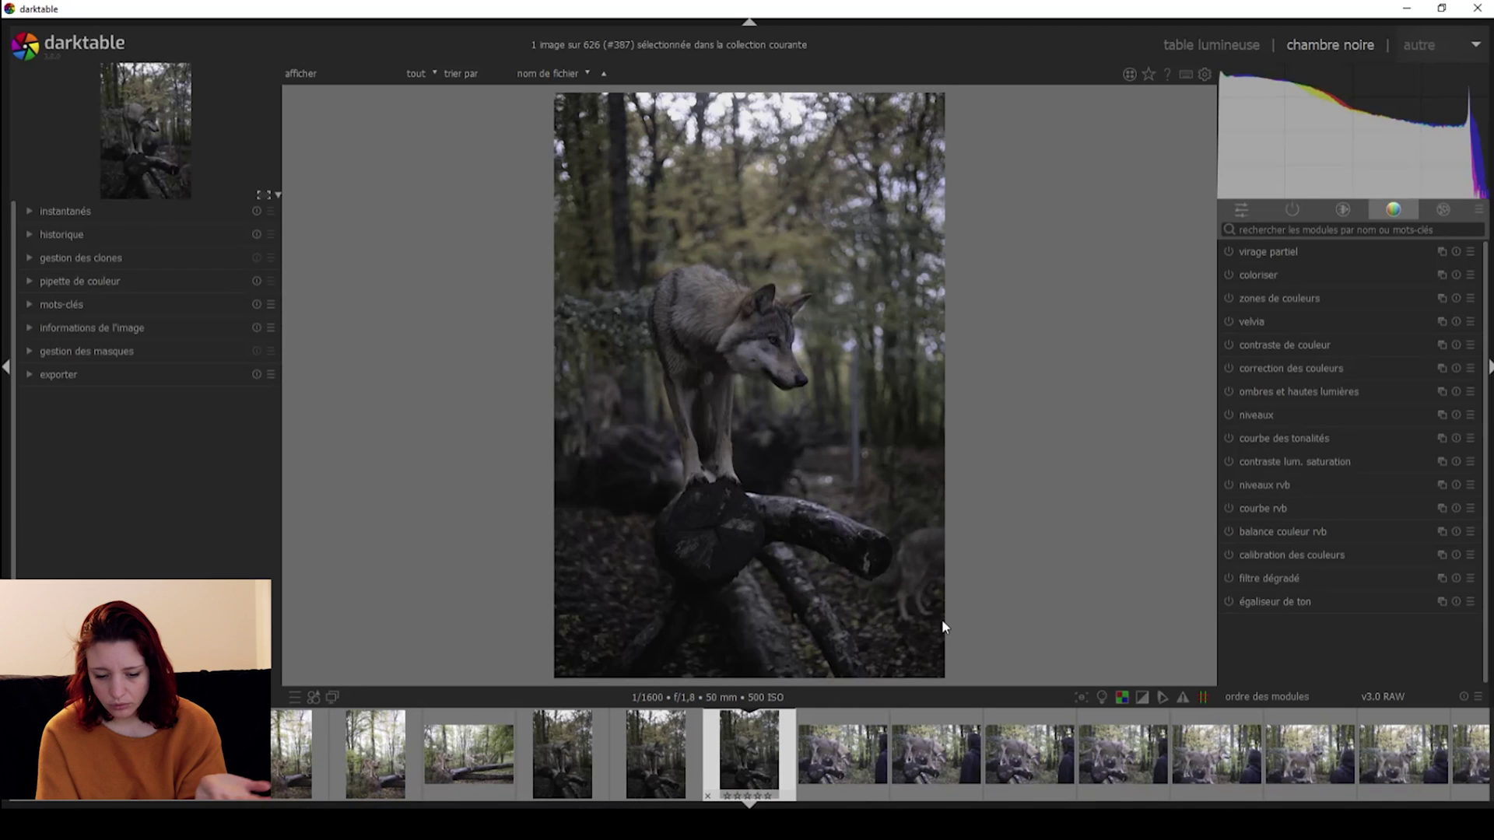
left_click(573, 755)
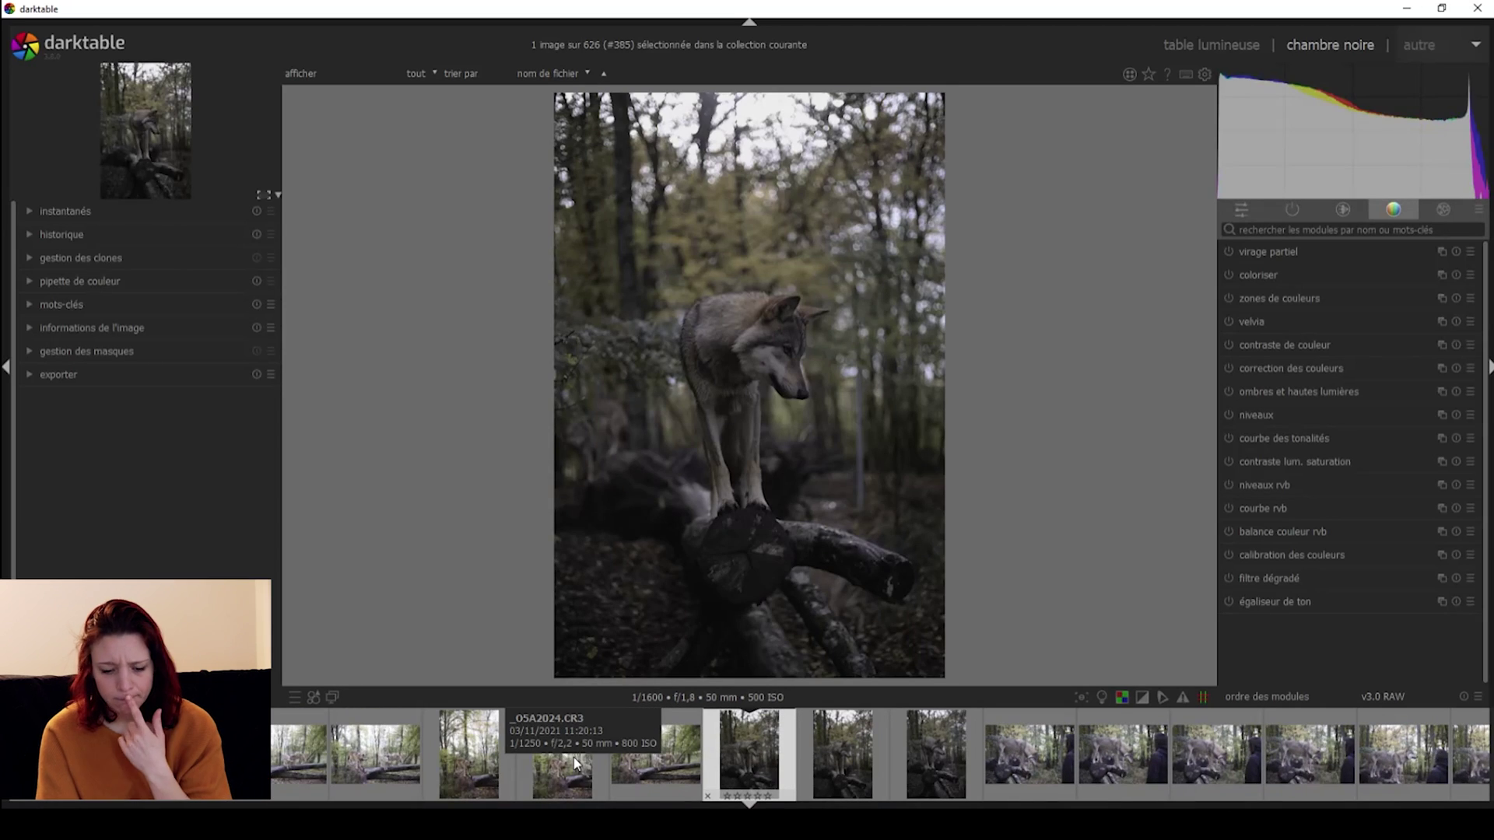
left_click(1258, 253)
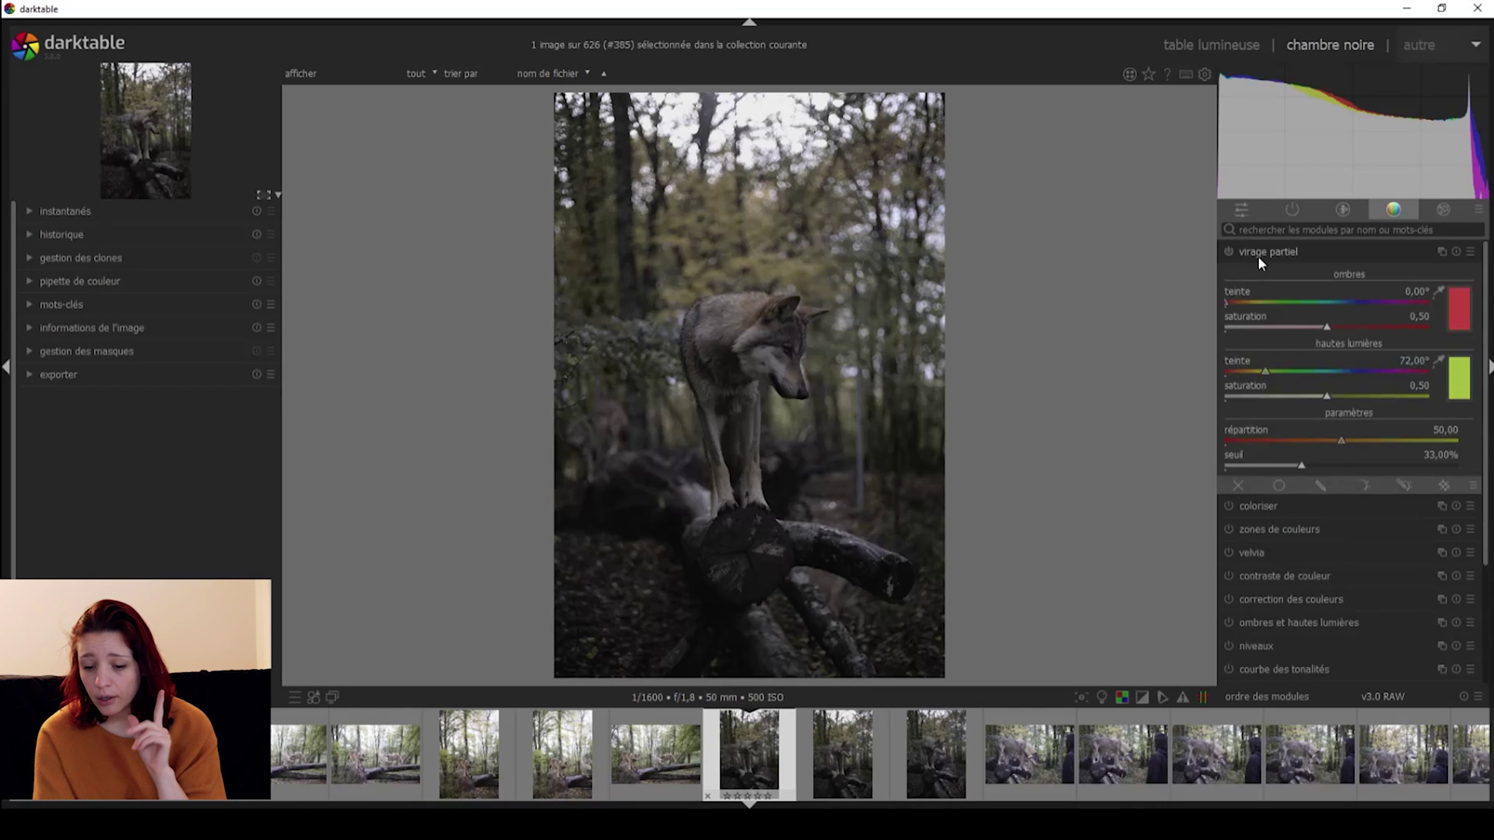
left_click(1258, 253)
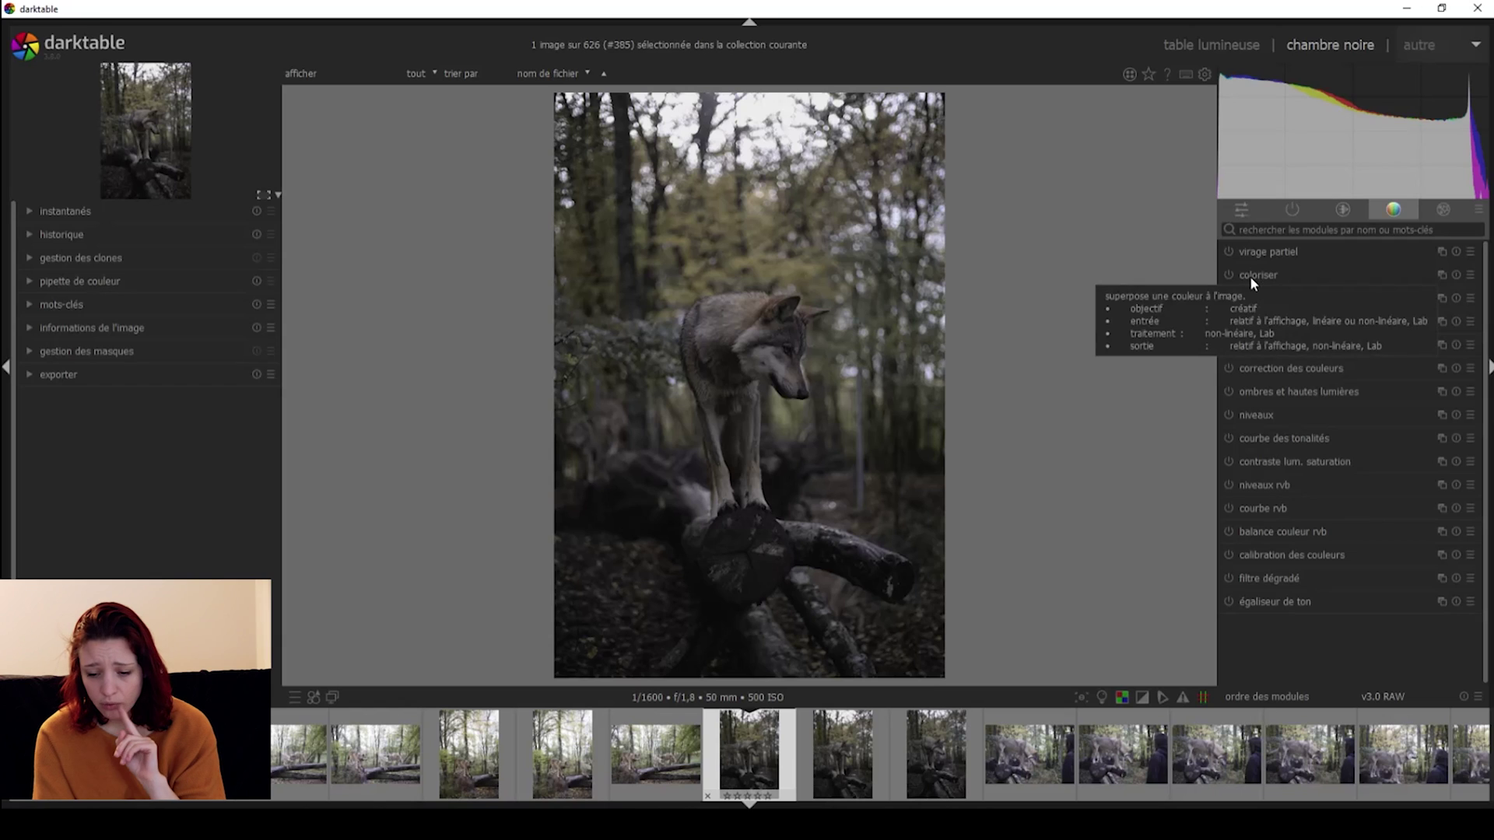
Step: Show the quick access modules and enable contraste local for the wolf photo
left_click(1245, 220)
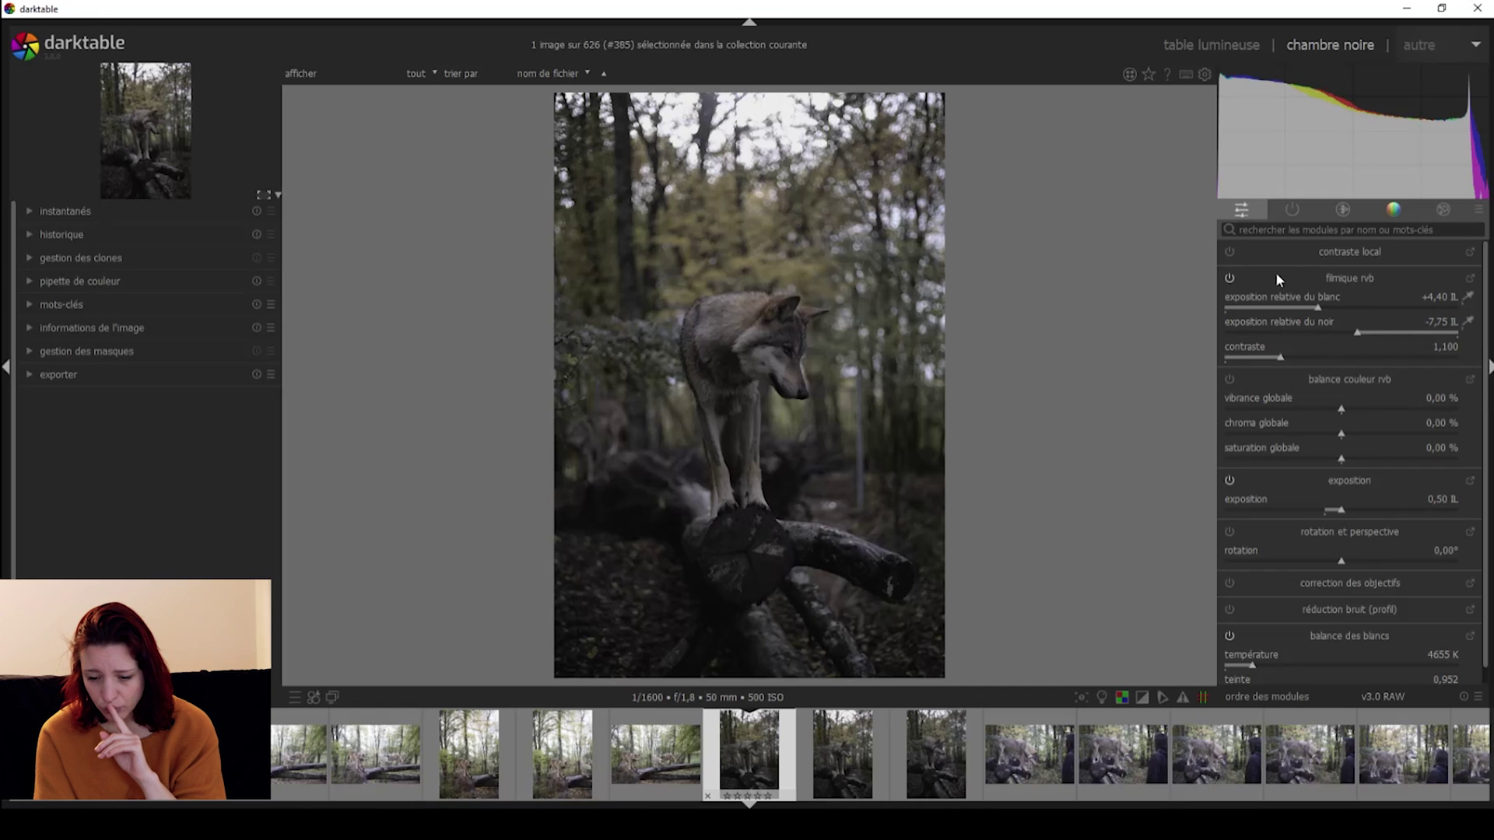
left_click(1229, 252)
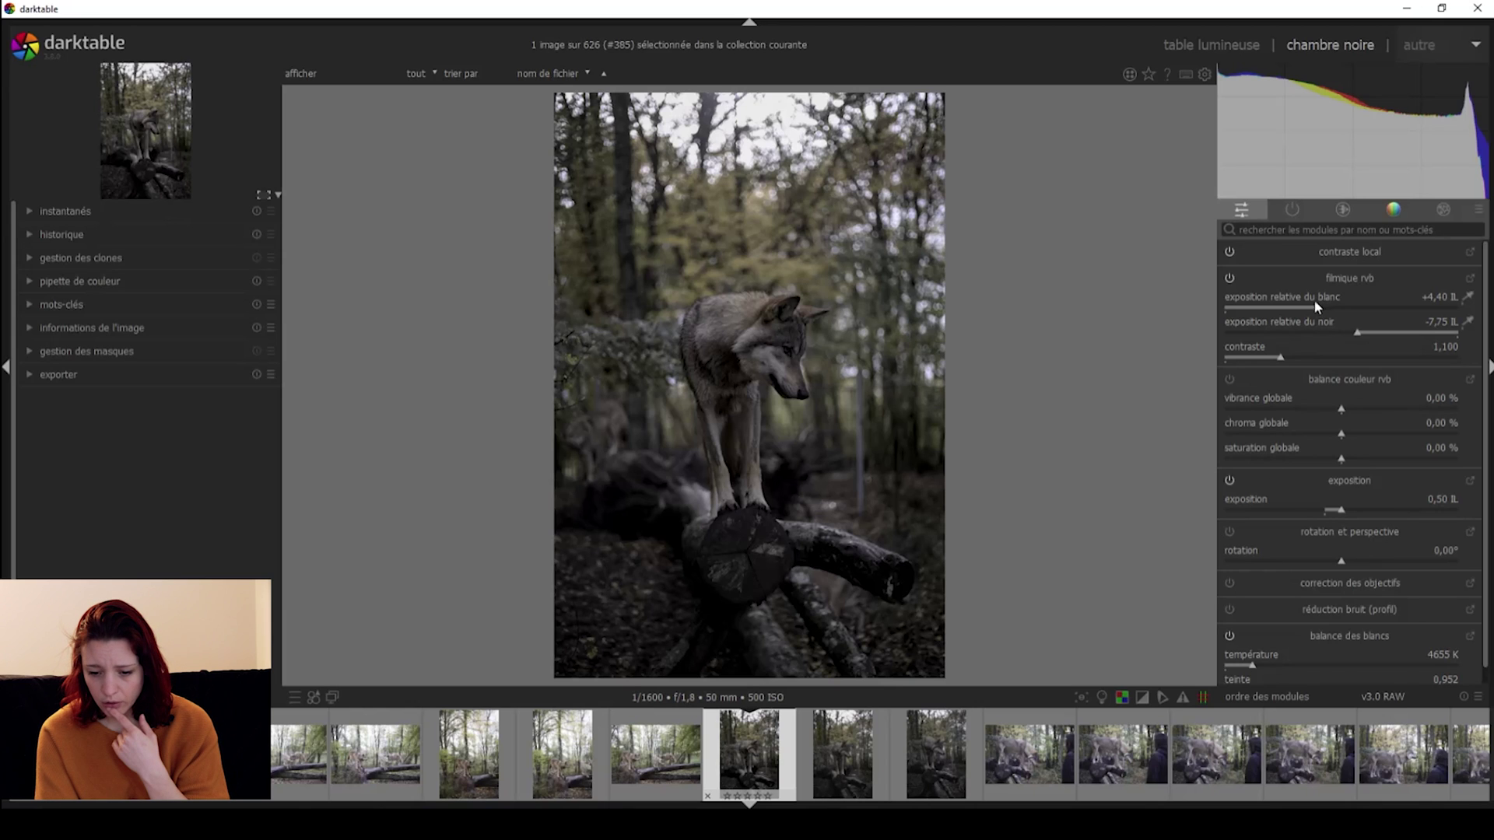
Step: Try a lower relative white exposure in filmique rvb, such as +2,42 IL, and reset it to its default
mouse_move(1314, 313)
left_mouse_down()
mouse_move(1438, 313)
mouse_move(1294, 313)
left_mouse_up()
double_click(1246, 300)
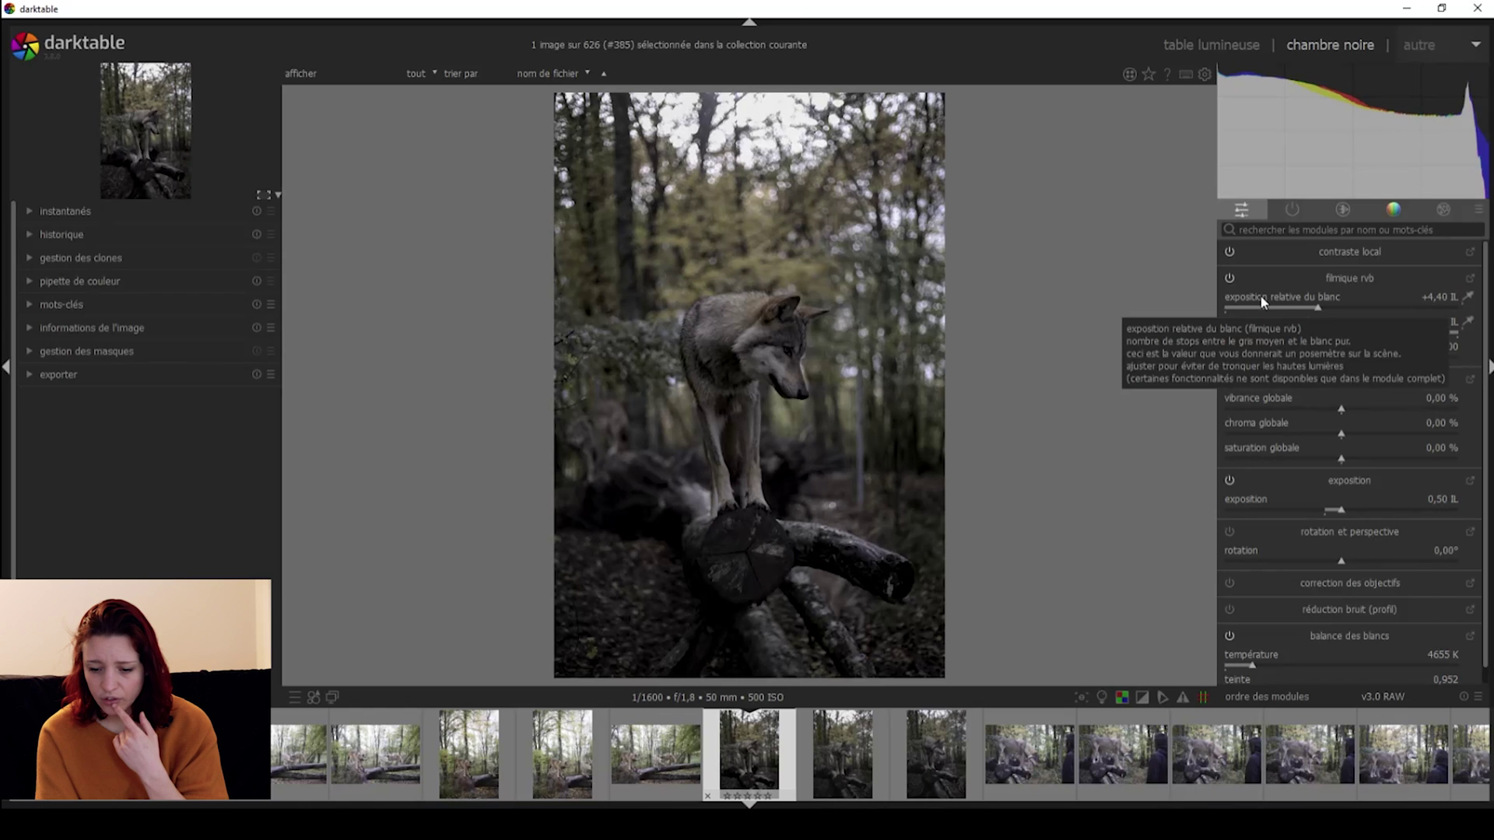
left_click(1240, 296)
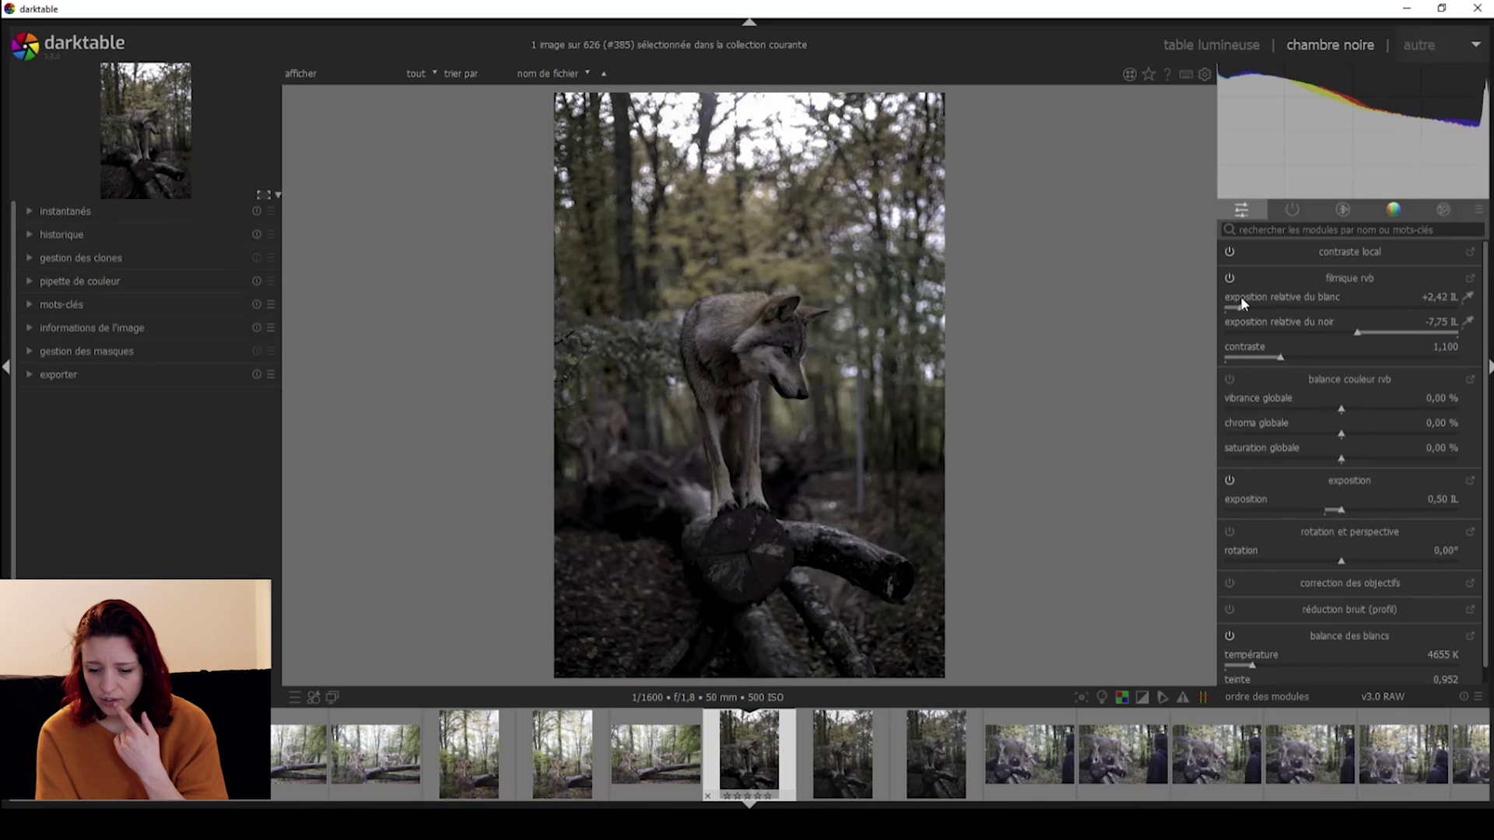
double_click(1240, 296)
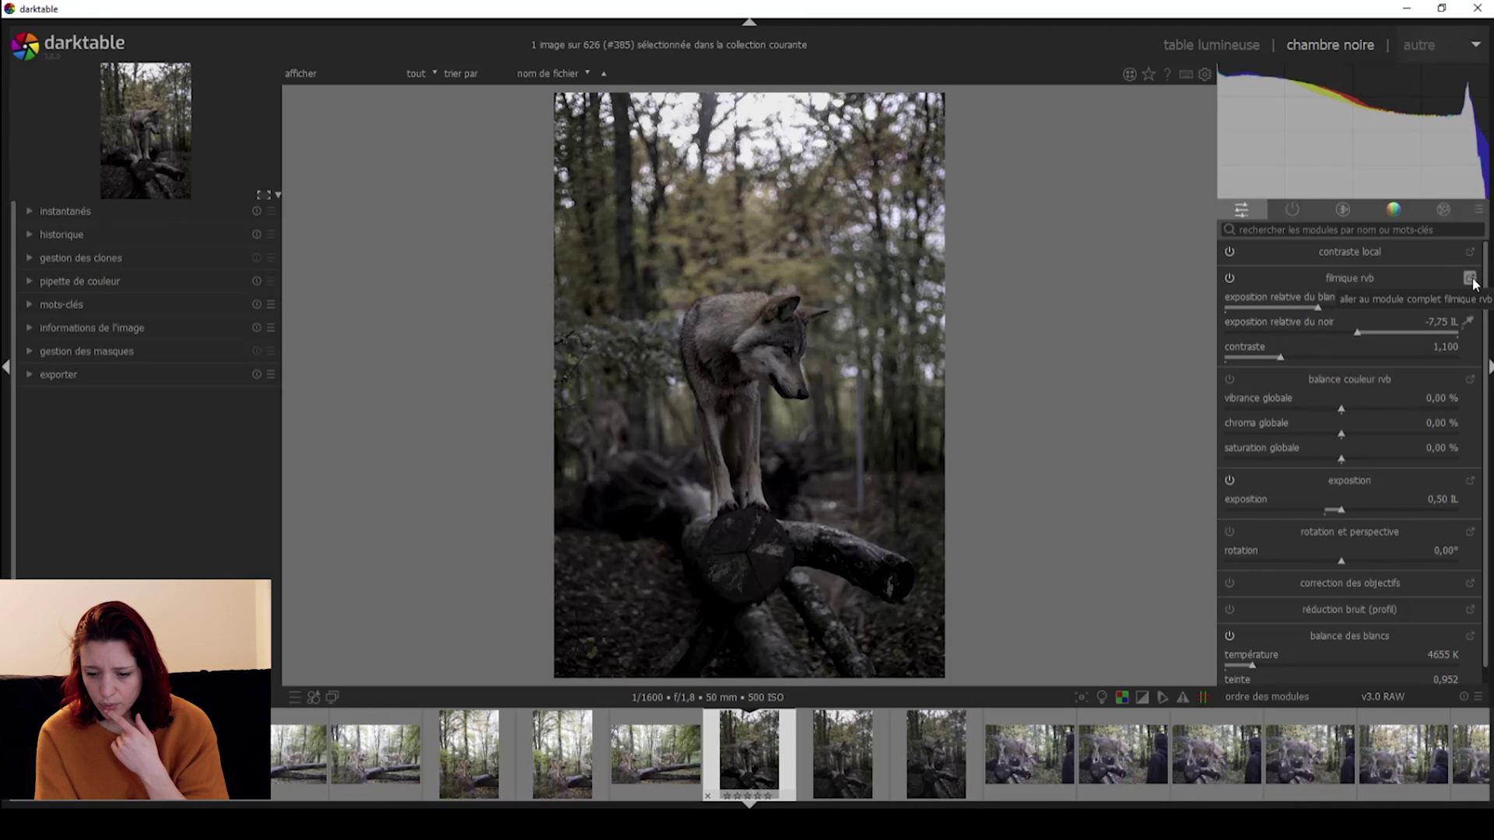
Step: Set the relative white exposure of filmique rvb to +1,79 IL after trying +3,65 IL and sampling the photo with the picker
right_click(1323, 302)
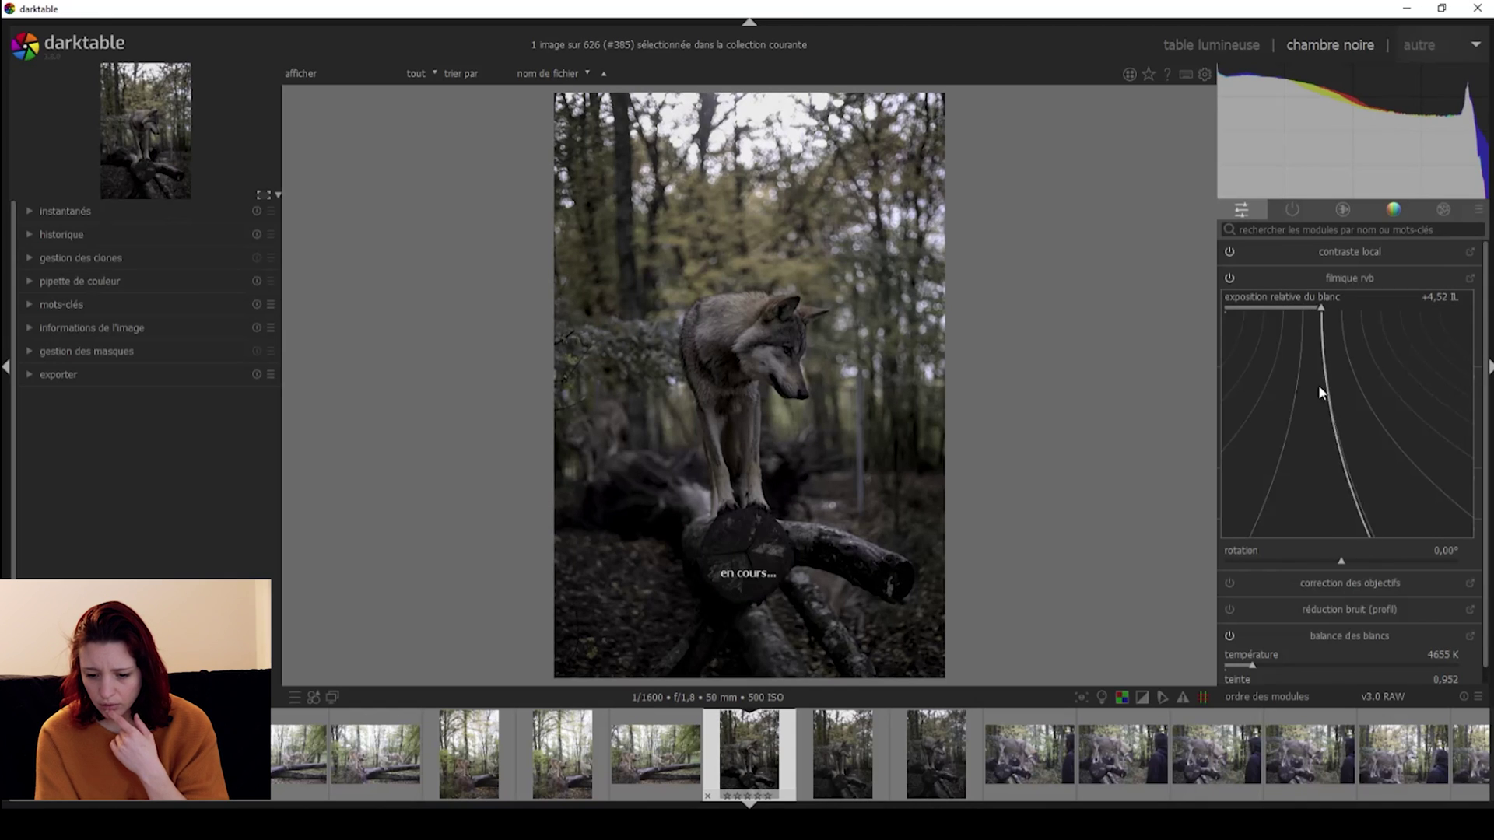
mouse_move(1273, 362)
mouse_move(1344, 380)
left_click(1277, 368)
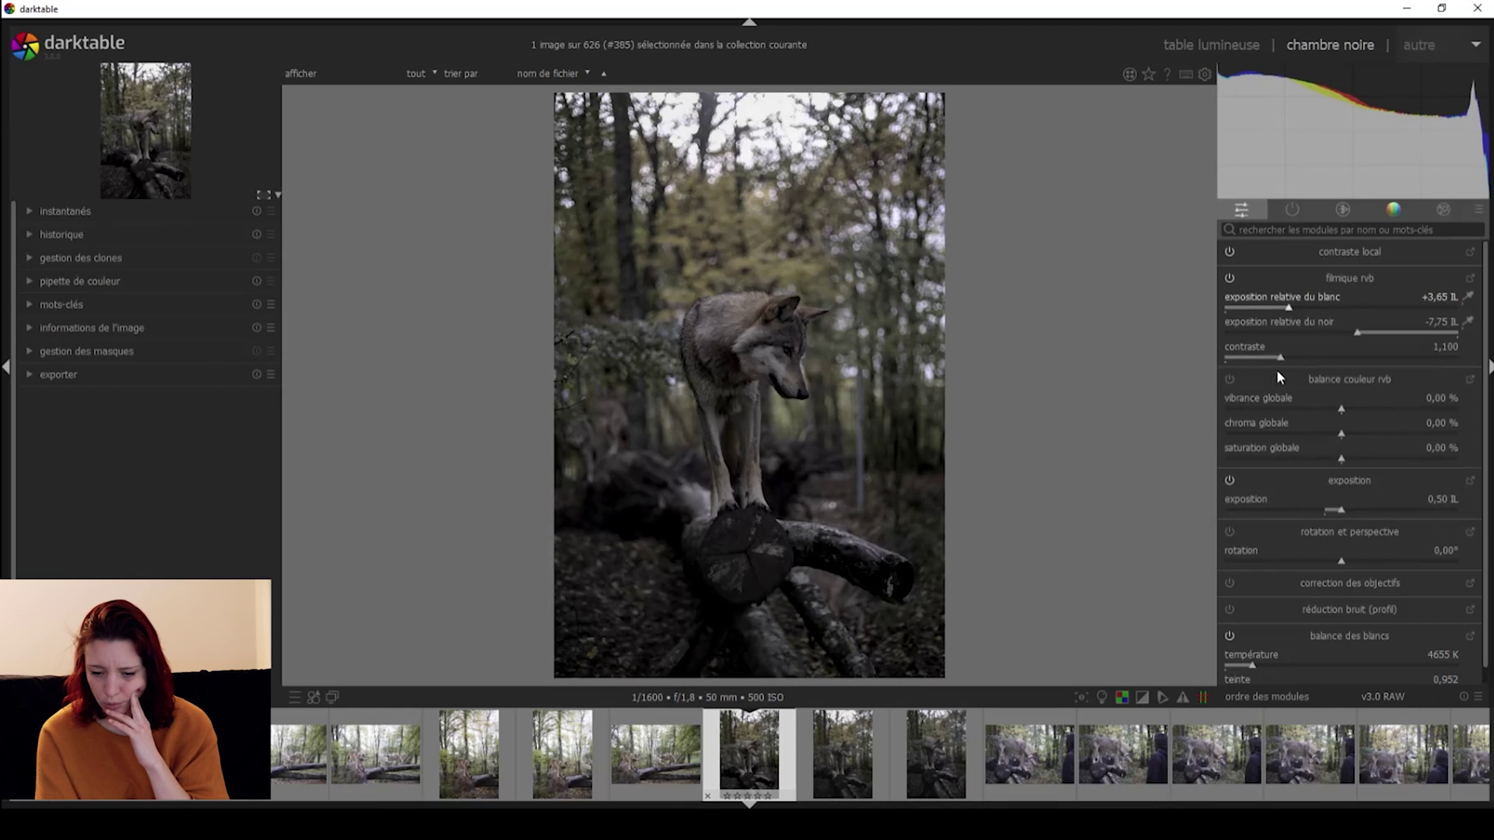
left_click(1469, 297)
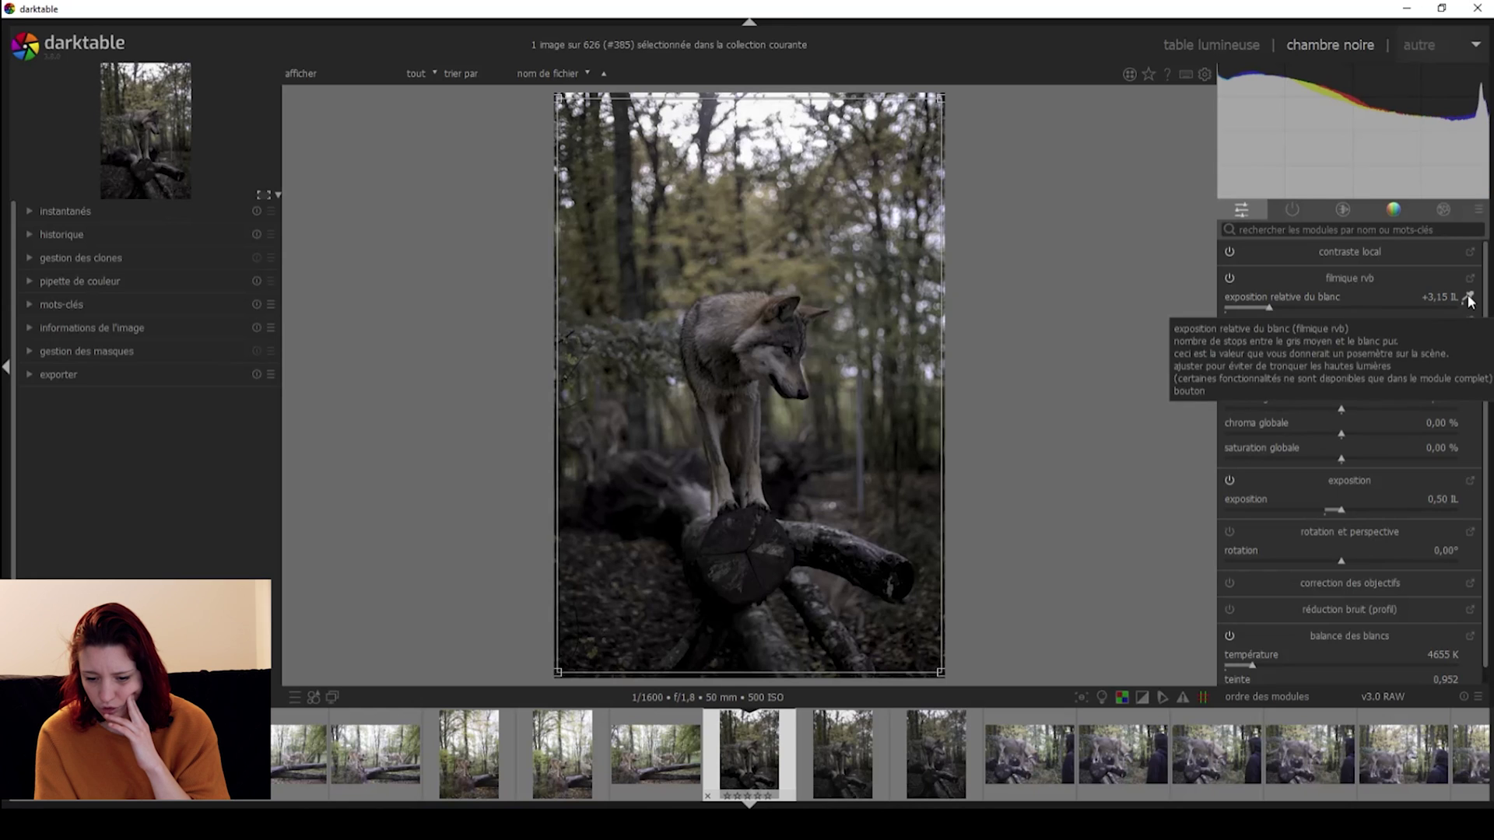
left_click(851, 217)
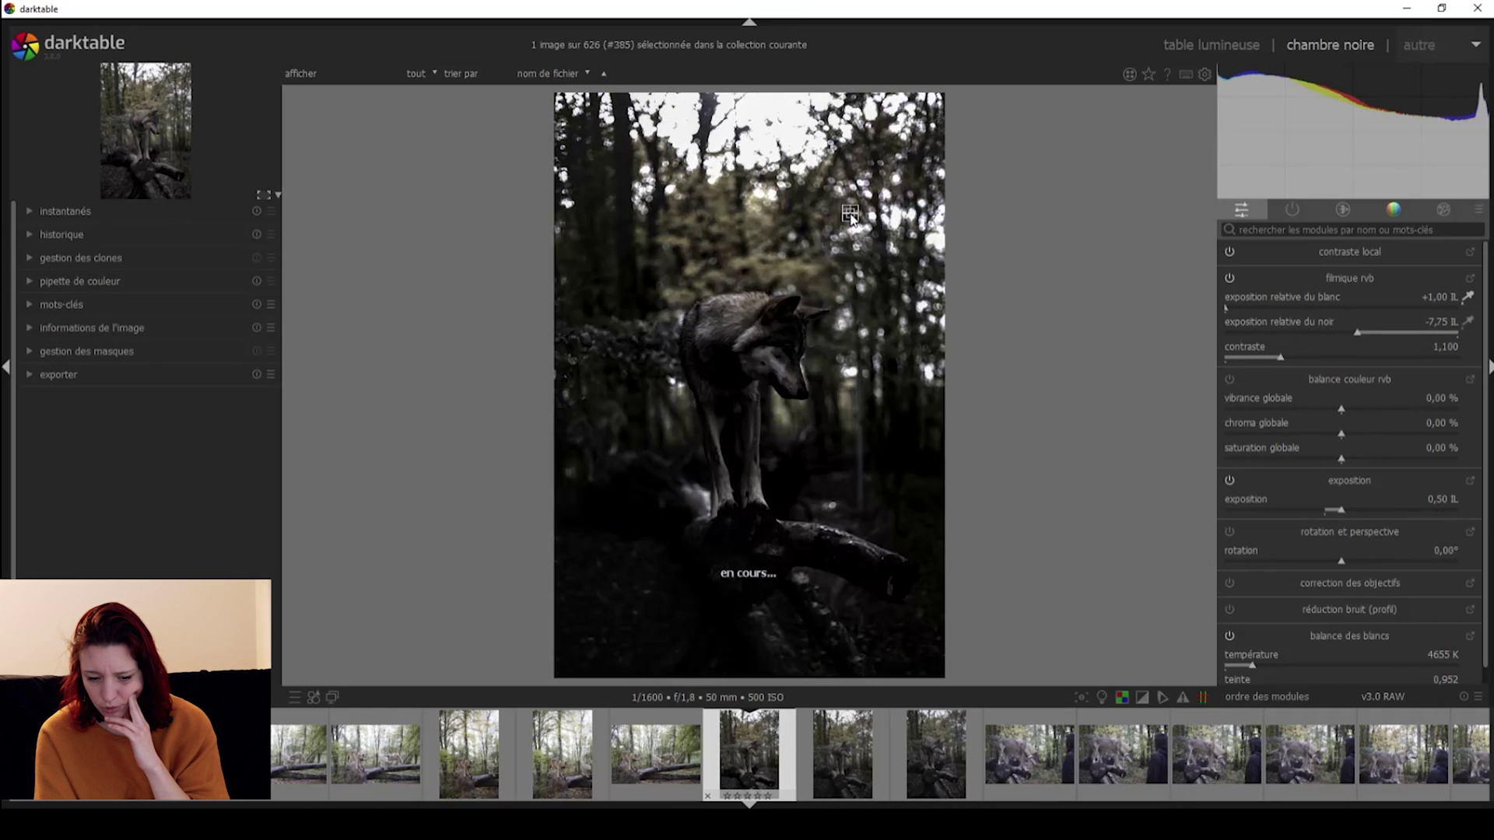
left_click(1251, 307)
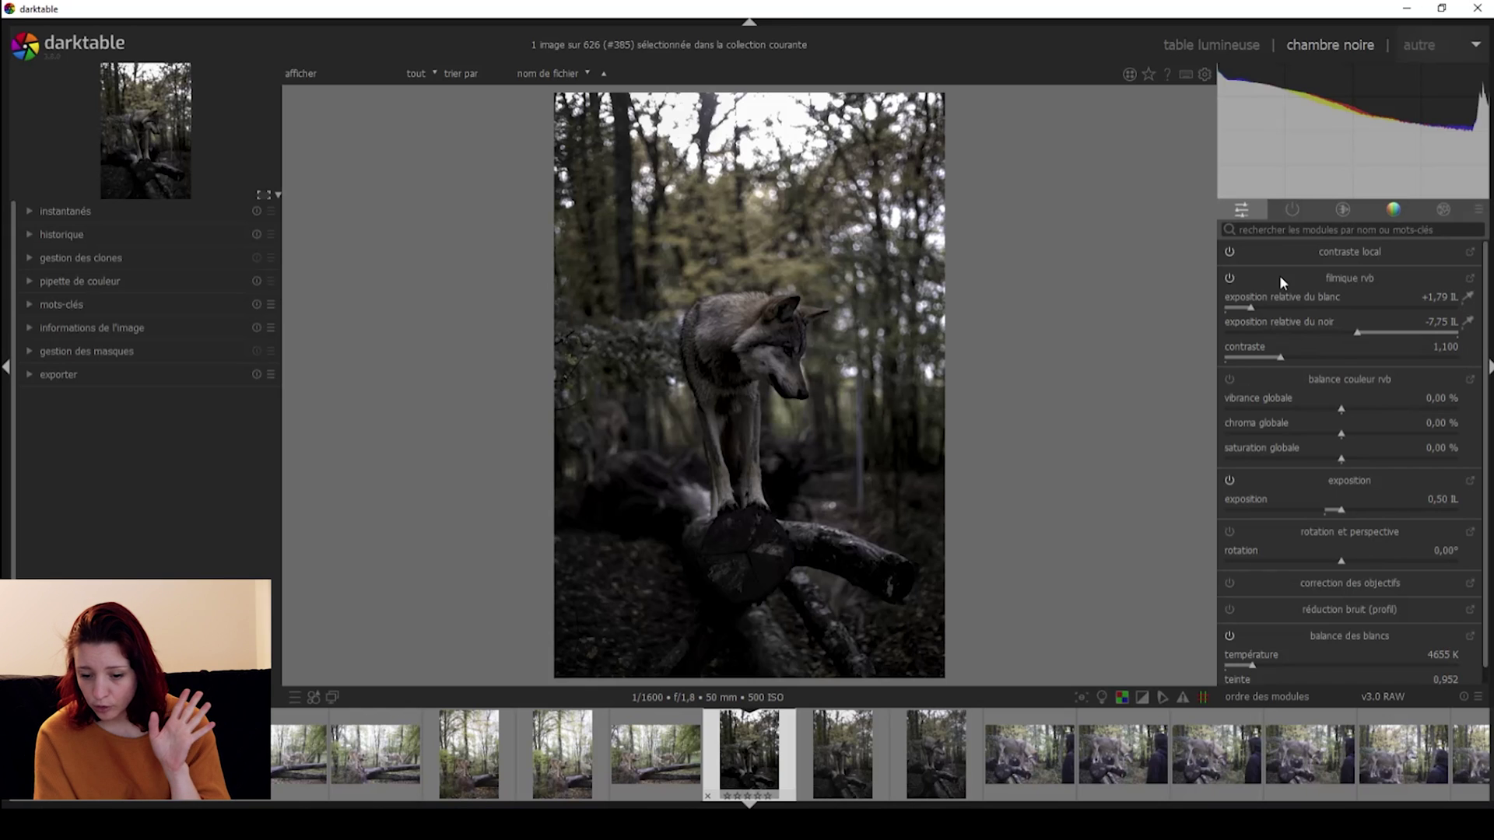
Step: Set the relative black exposure of filmique rvb to -10,04 IL after trying -12,86 IL
left_click(1440, 334)
left_click(1249, 333)
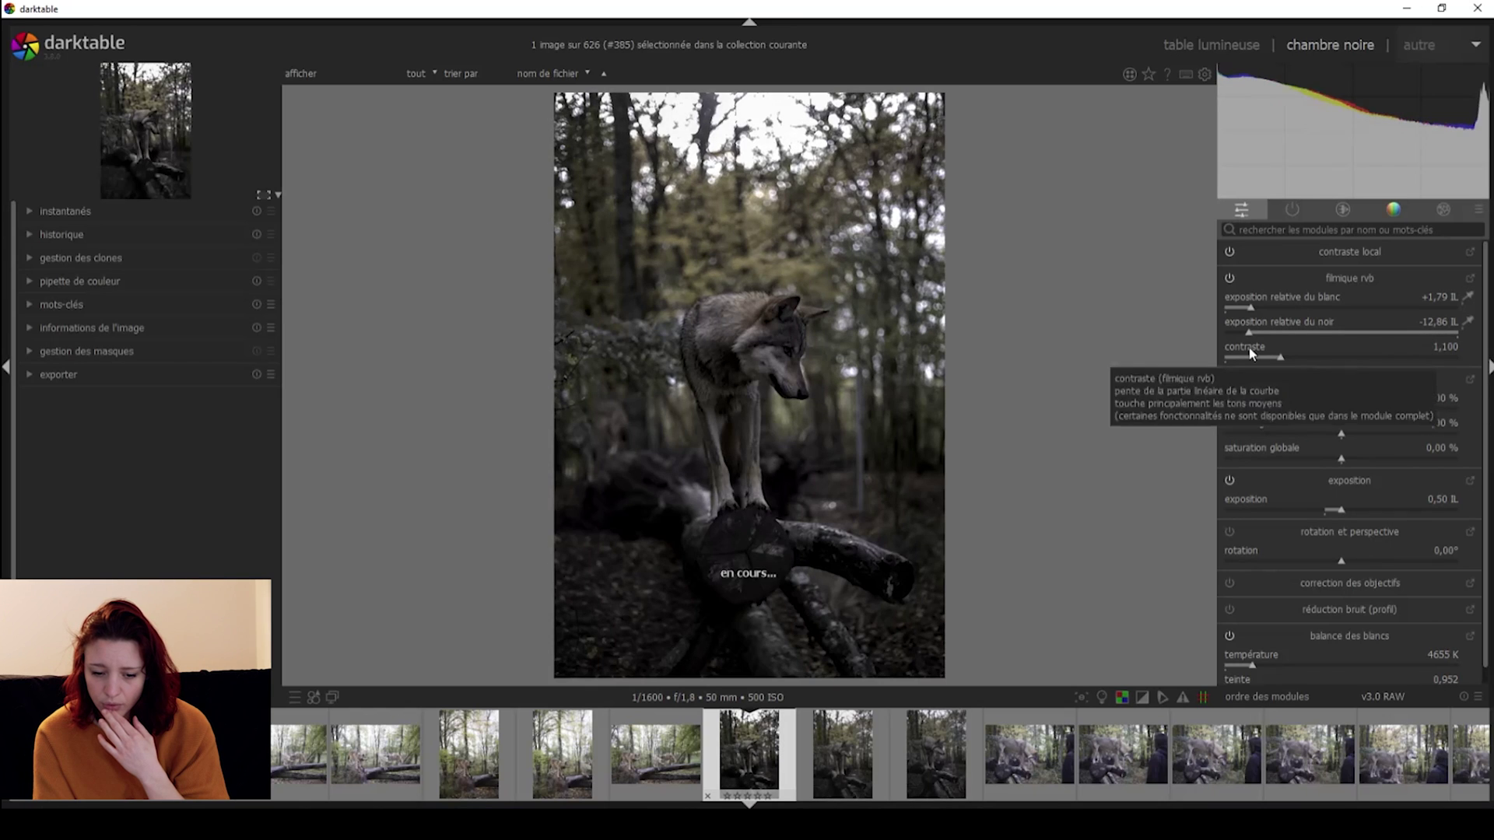
left_click(1309, 335)
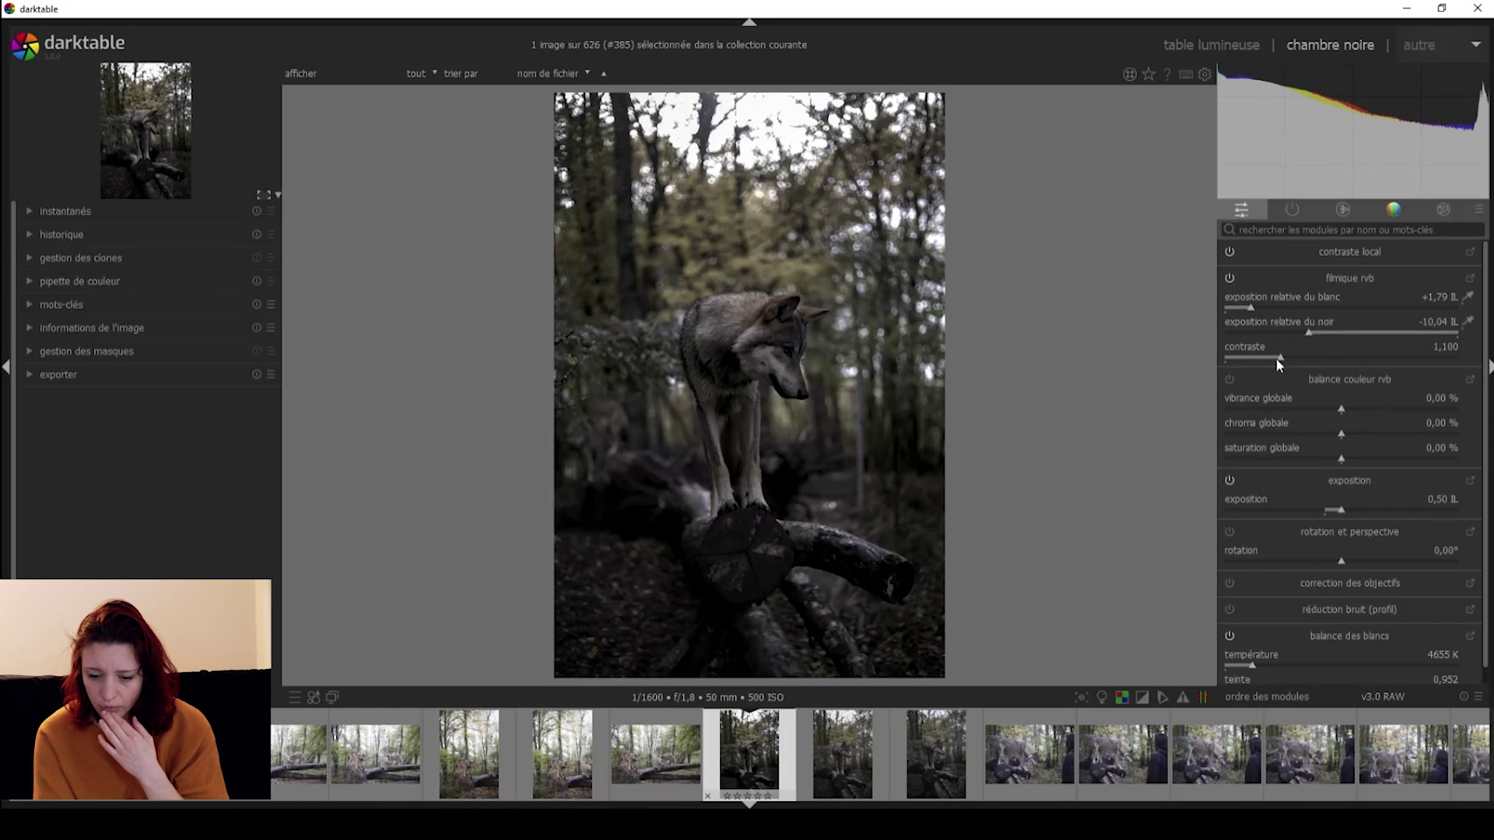
Step: Set the global vibrance to -2,00 %, the exposure to 1,27 IL and the rotation to -0,07°
mouse_move(1344, 413)
left_mouse_down()
mouse_move(1400, 410)
mouse_move(1338, 413)
left_mouse_up()
mouse_move(1348, 502)
left_mouse_down()
mouse_move(1415, 510)
mouse_move(1254, 506)
mouse_move(1383, 511)
mouse_move(1367, 511)
left_mouse_up()
left_click_drag(1342, 564, 1342, 564)
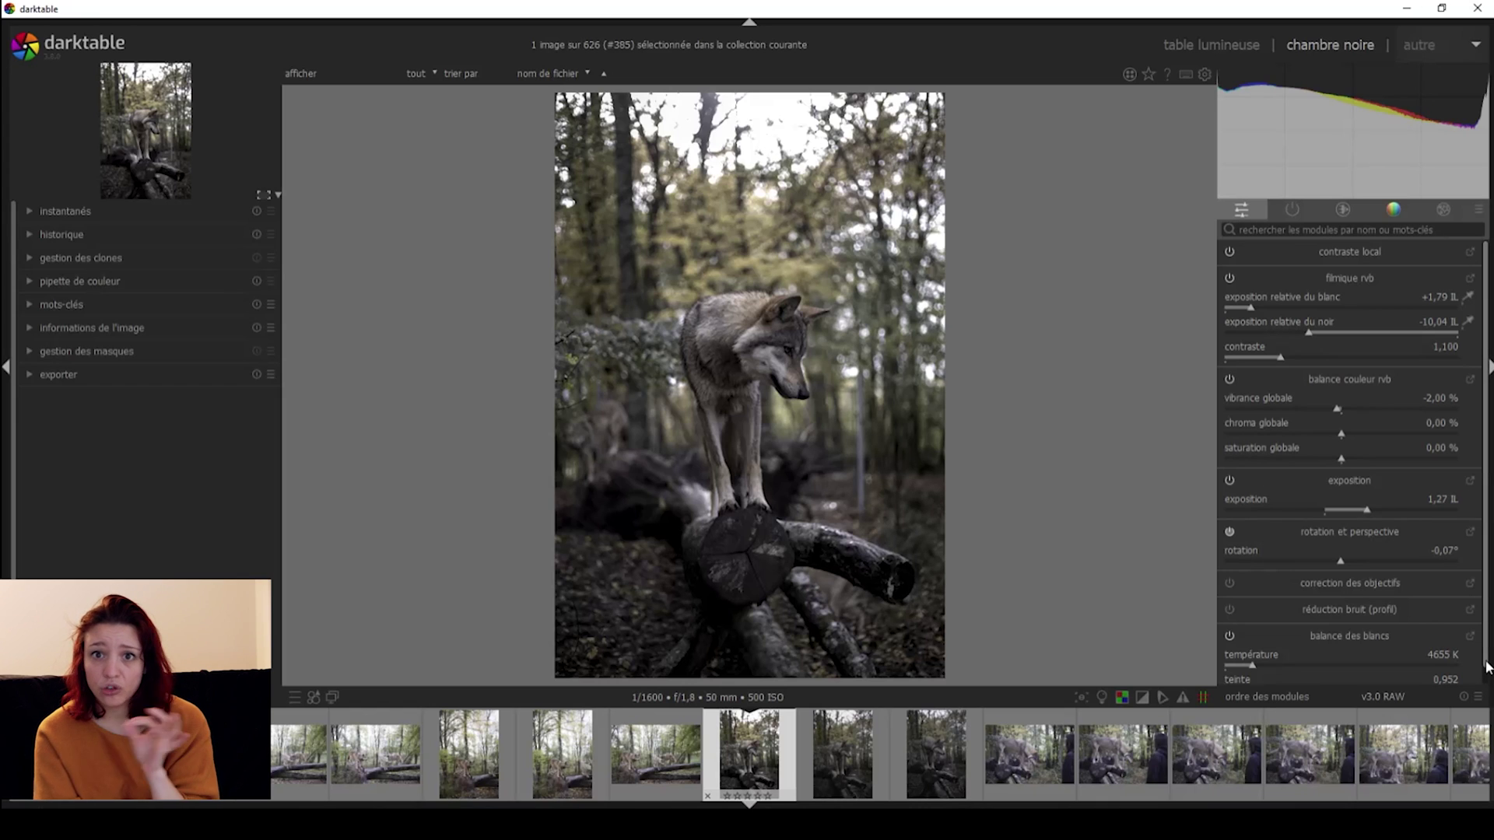
Step: Warm the photo by setting the white balance temperature to 10063 K
scroll(1253, 651, "down", 1)
left_click_drag(1253, 650, 1307, 640)
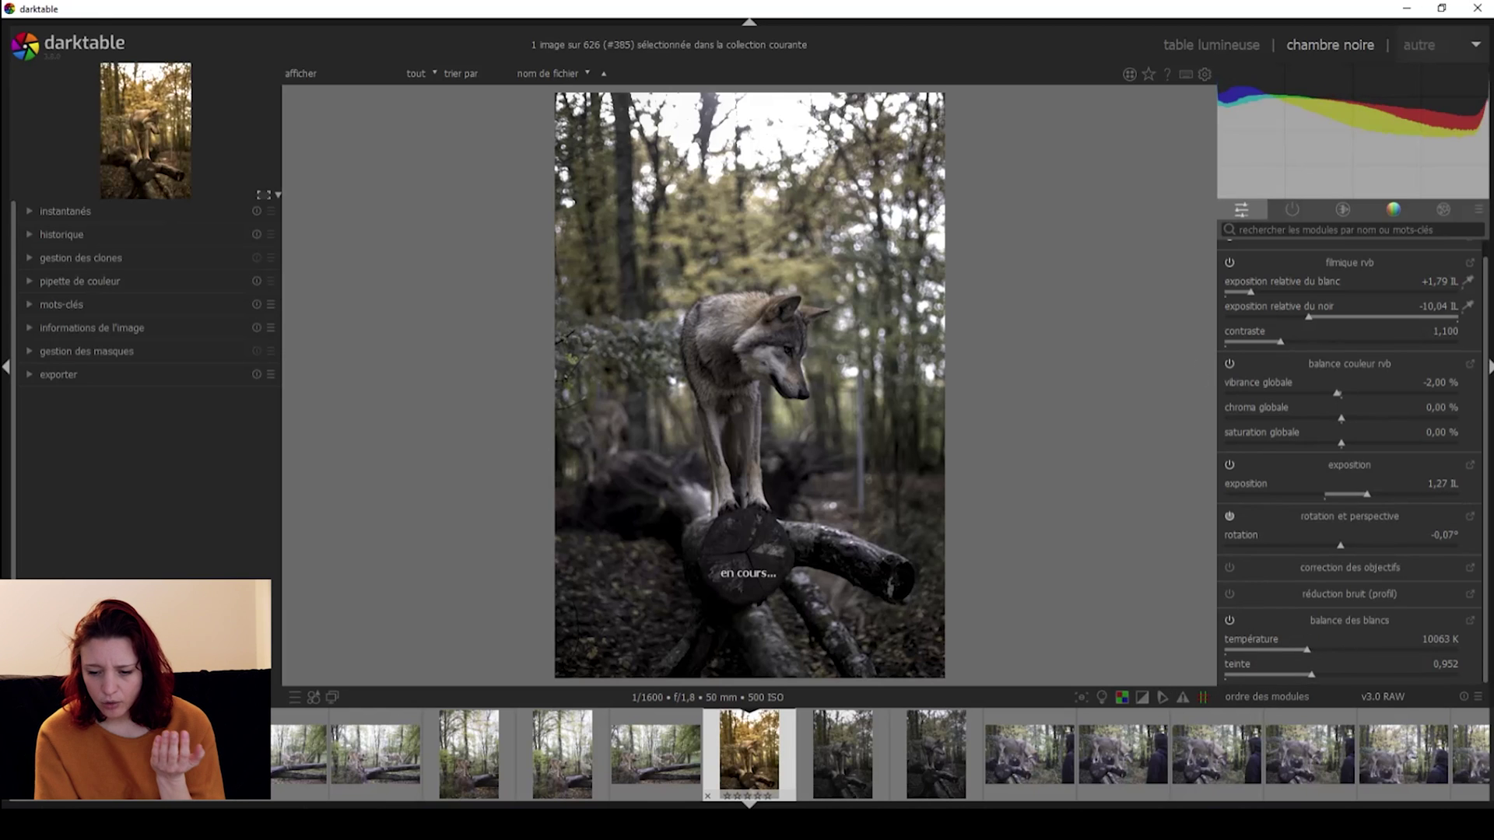
scroll(1411, 258, "up", 1)
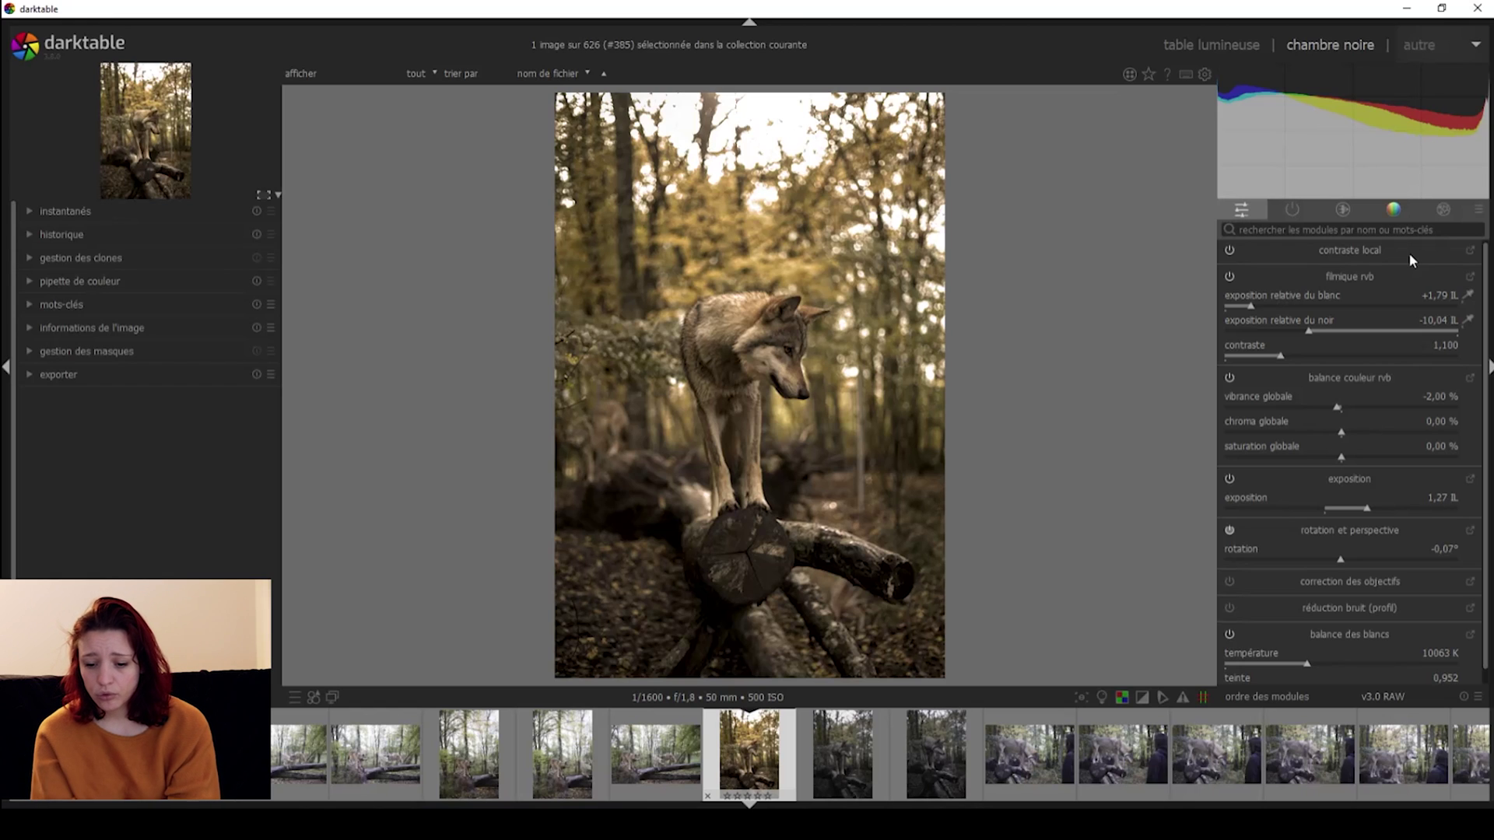
Step: Toggle contraste local off and on to compare its effect on the wolf photo
left_click(1228, 250)
left_click(1228, 250)
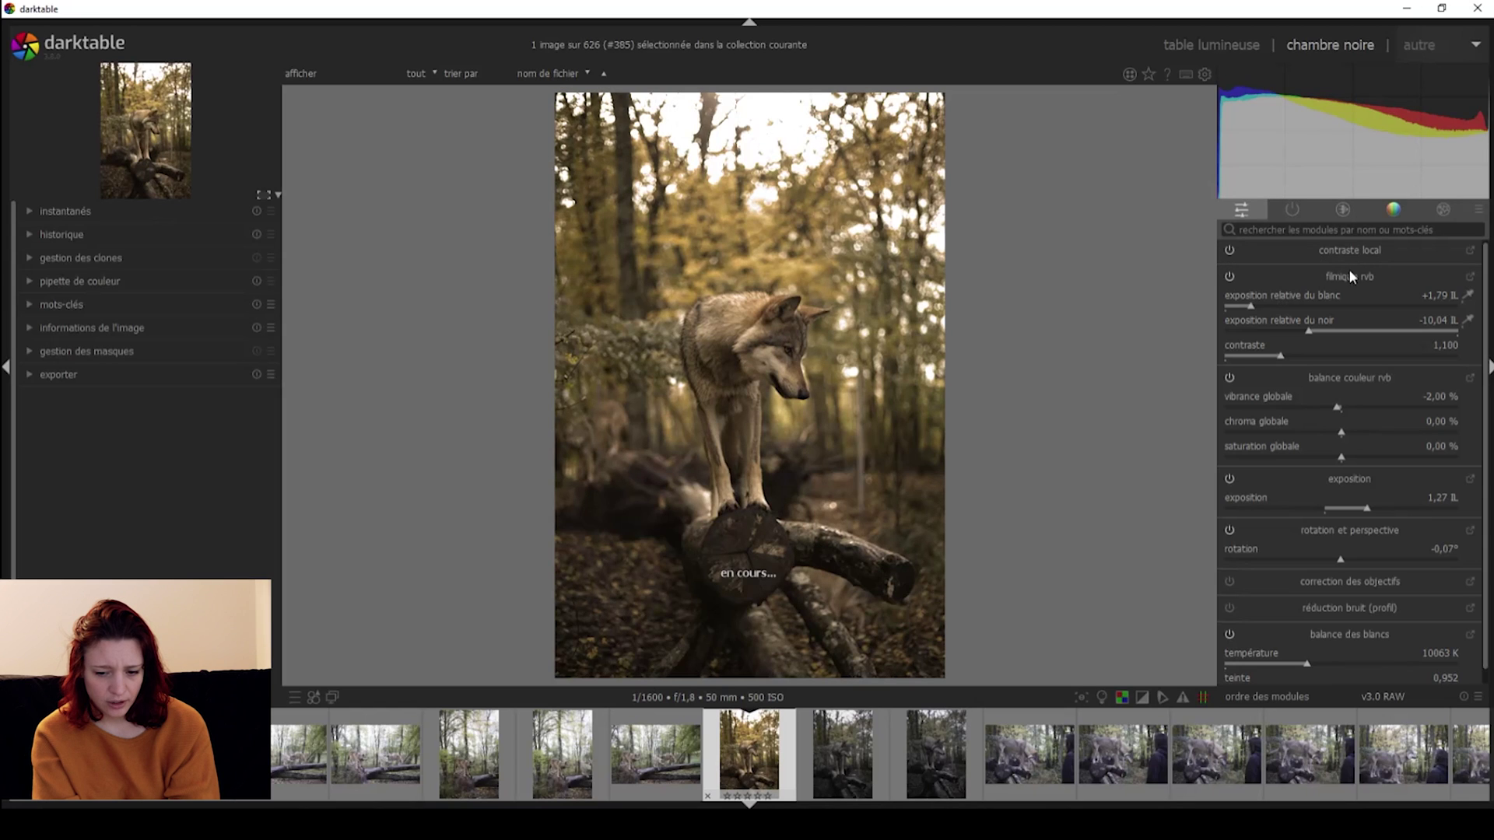
left_click(1230, 251)
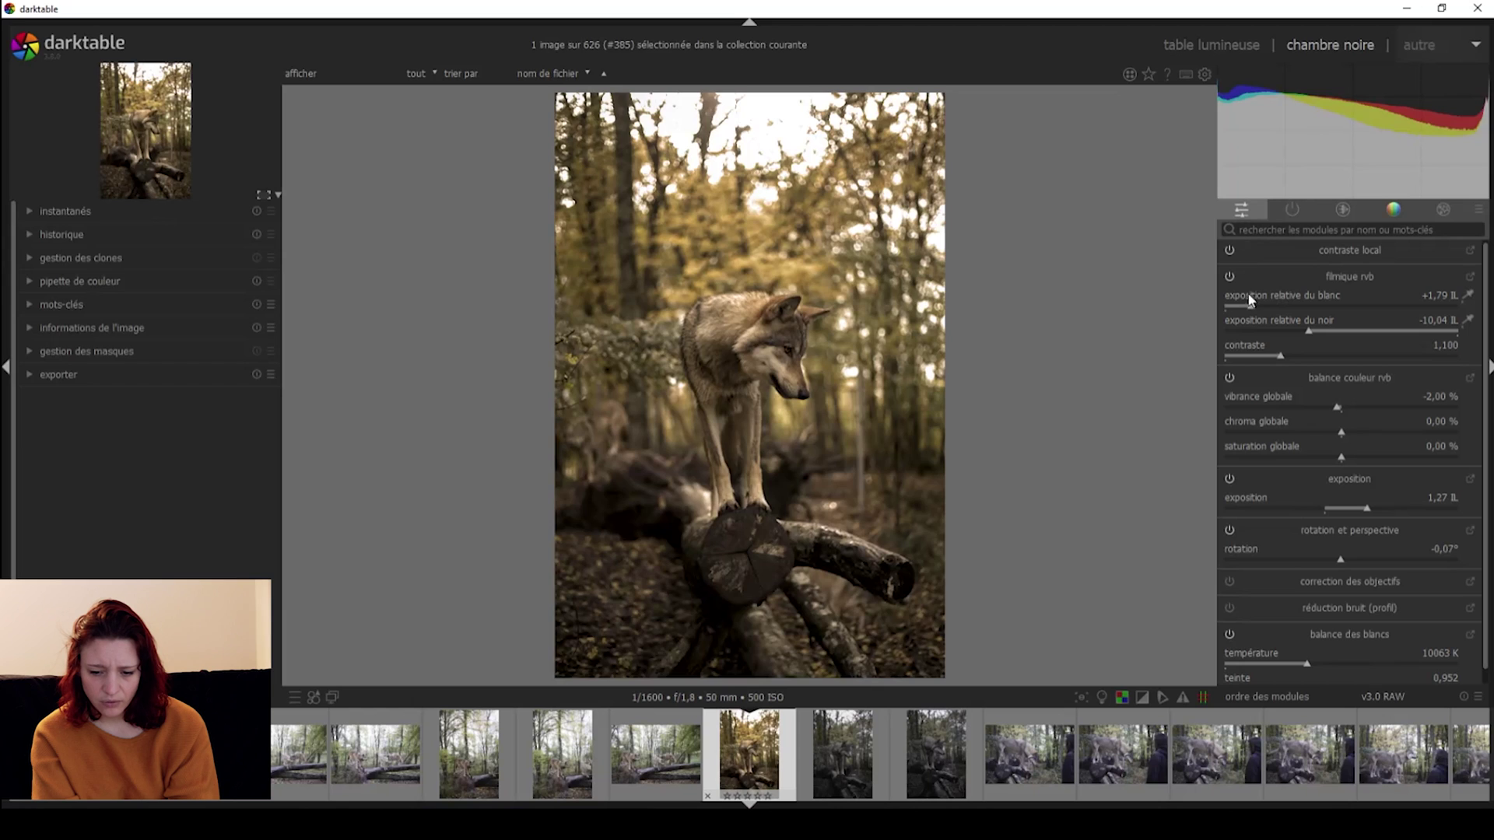
Step: Disable filmique rvb, balance couleur rvb, exposition, rotation et perspective, and balance des blancs
left_click(1230, 276)
left_click(1230, 378)
left_click(1229, 479)
left_click(1229, 530)
left_click(1229, 634)
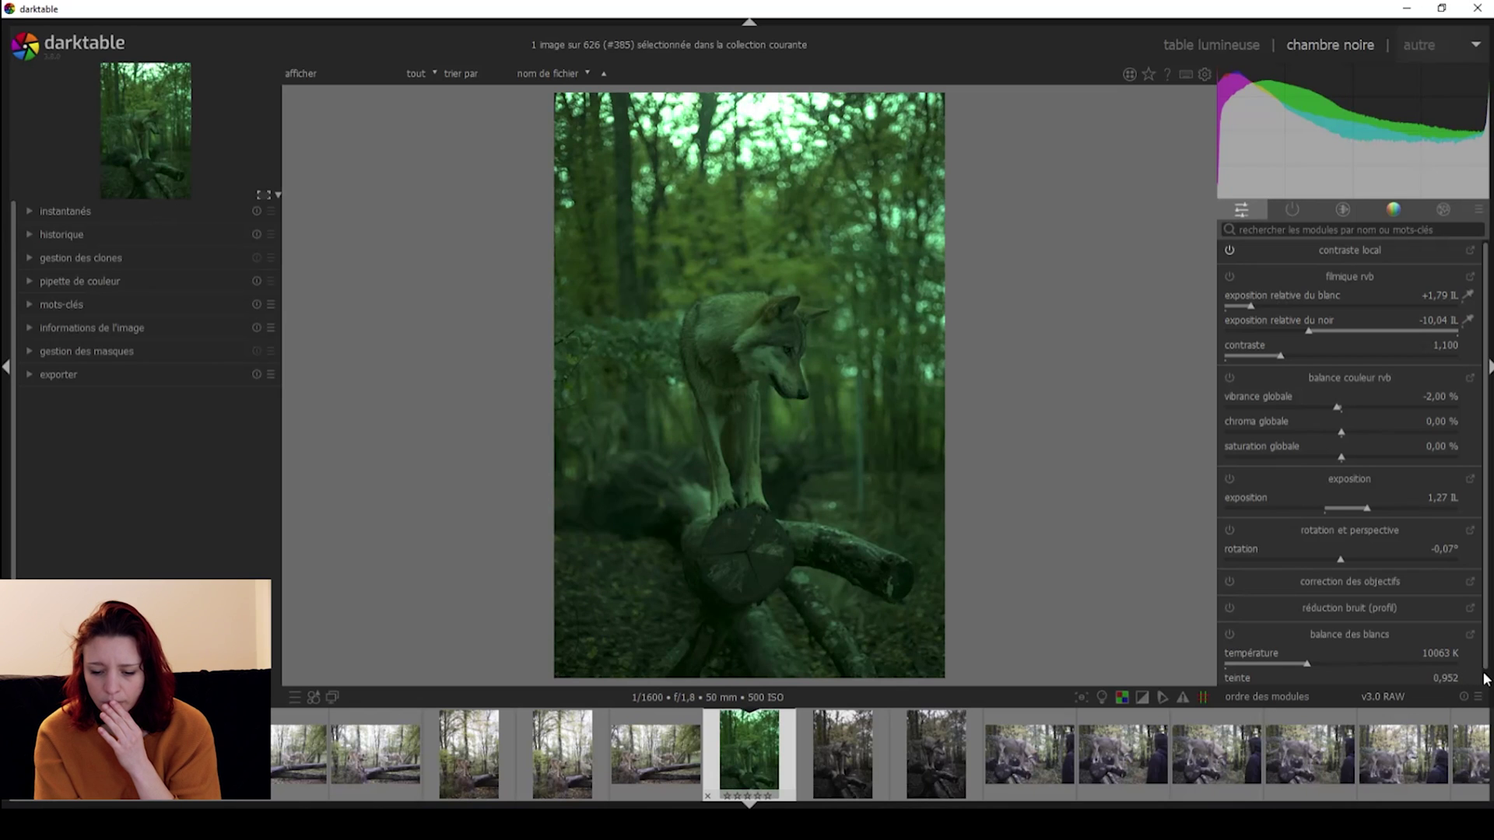
Step: Turn filmique rvb back on, leave contraste local and balance couleur rvb off, and check the list of active modules
left_click(1229, 249)
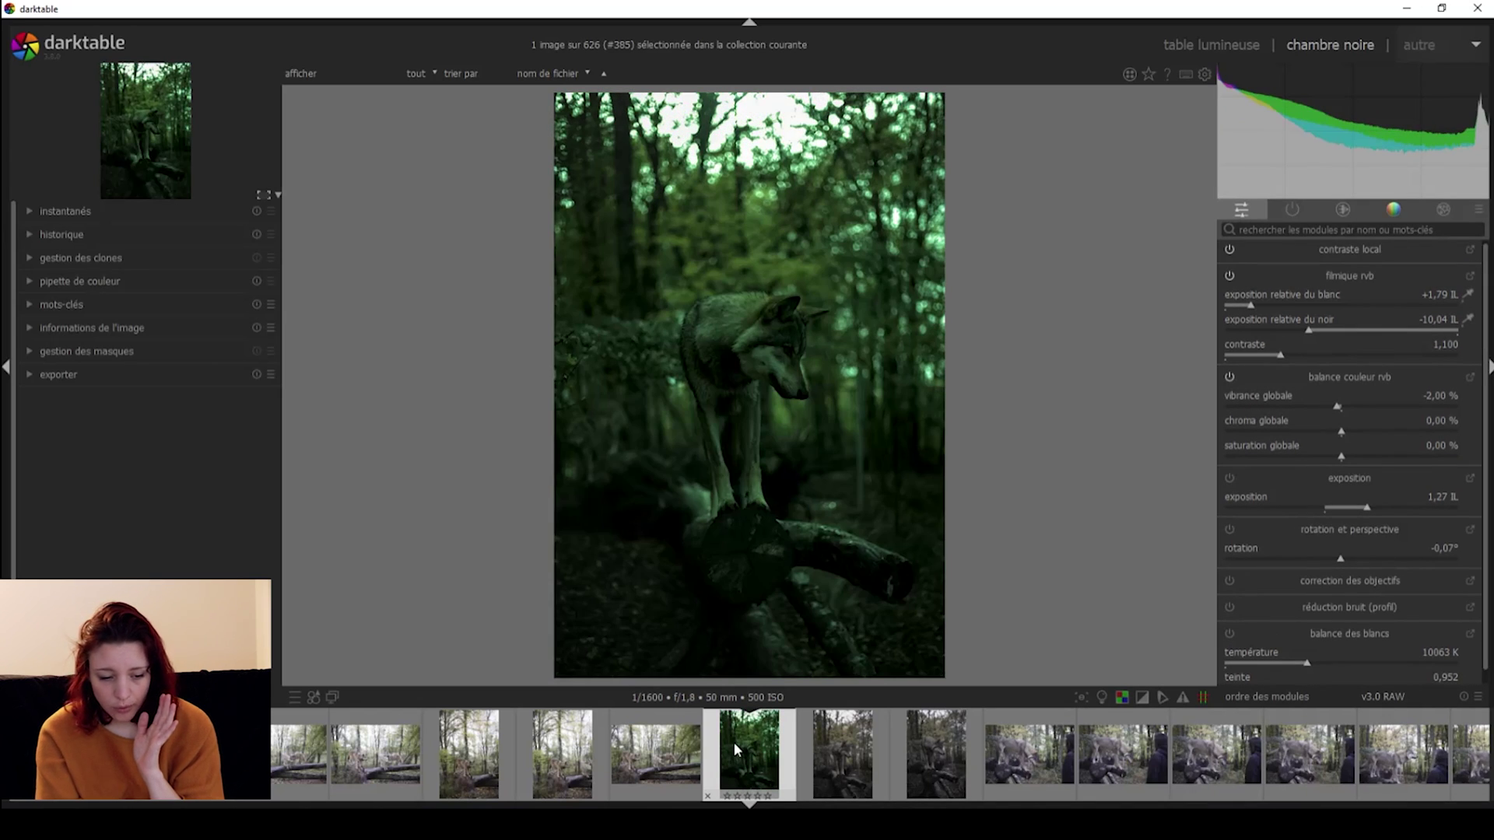
left_click(1289, 211)
left_click(1230, 274)
left_click(1241, 209)
Step: Set the filmic contrast to 1,070, exposure to 2,09 IL, rotation to -0,57°, and white balance to 8523 K with tint 1,099
left_click_drag(1367, 520, 1394, 515)
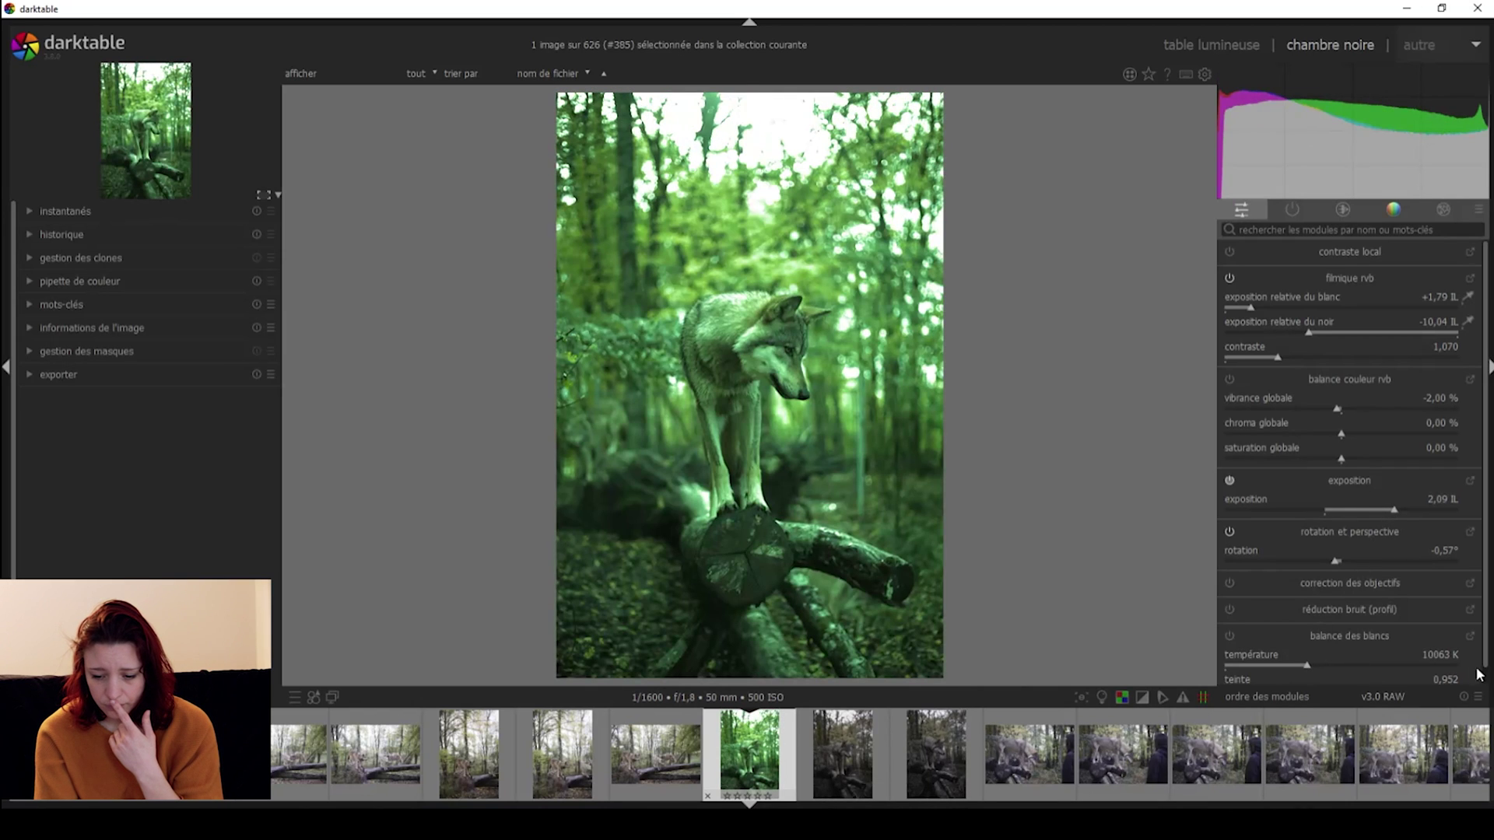
scroll(1476, 674, "down", 1)
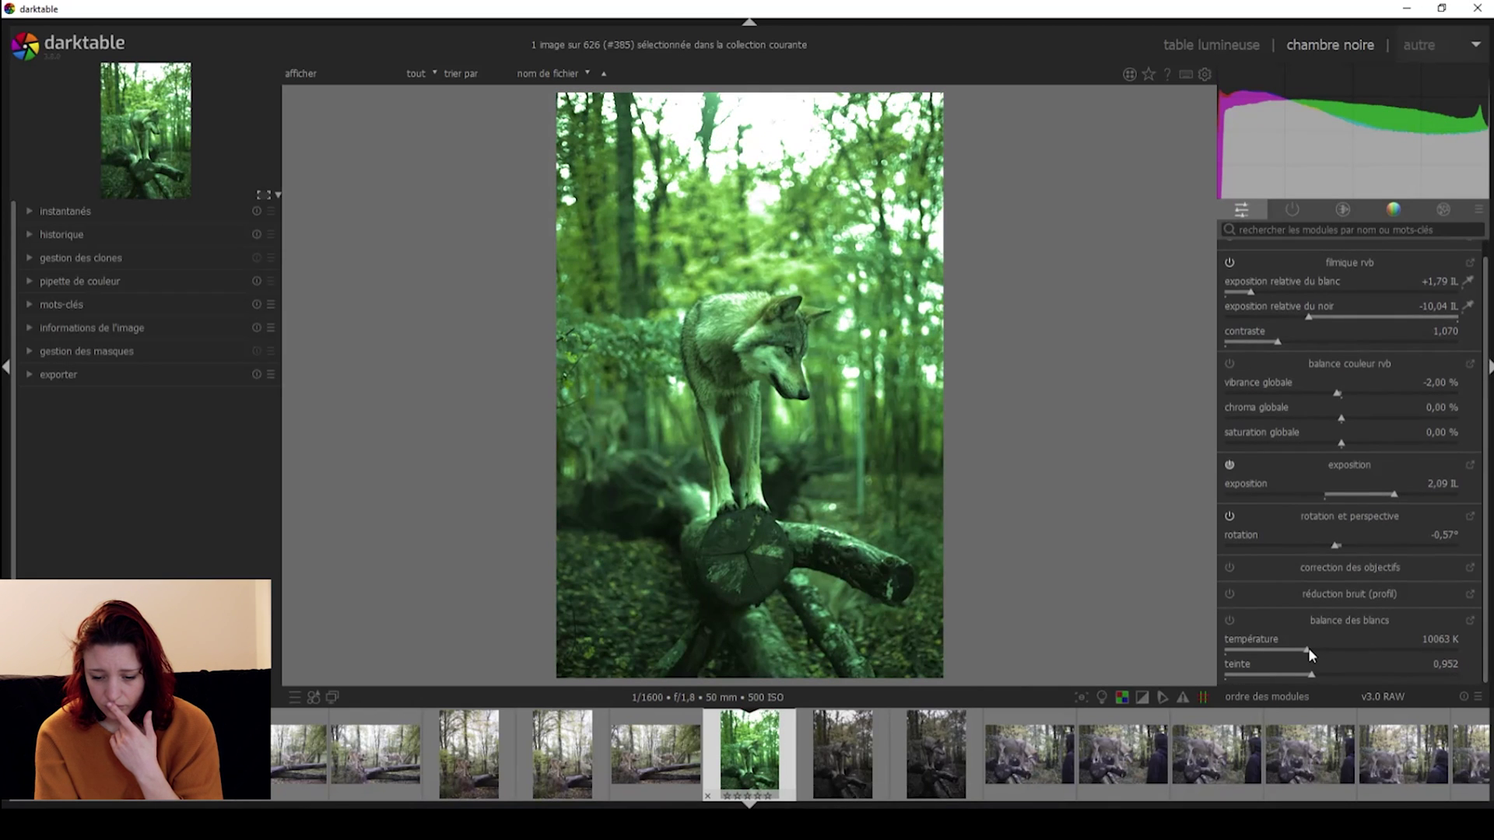
mouse_move(1314, 677)
left_mouse_down()
mouse_move(1403, 667)
mouse_move(1266, 665)
mouse_move(1336, 674)
left_mouse_up()
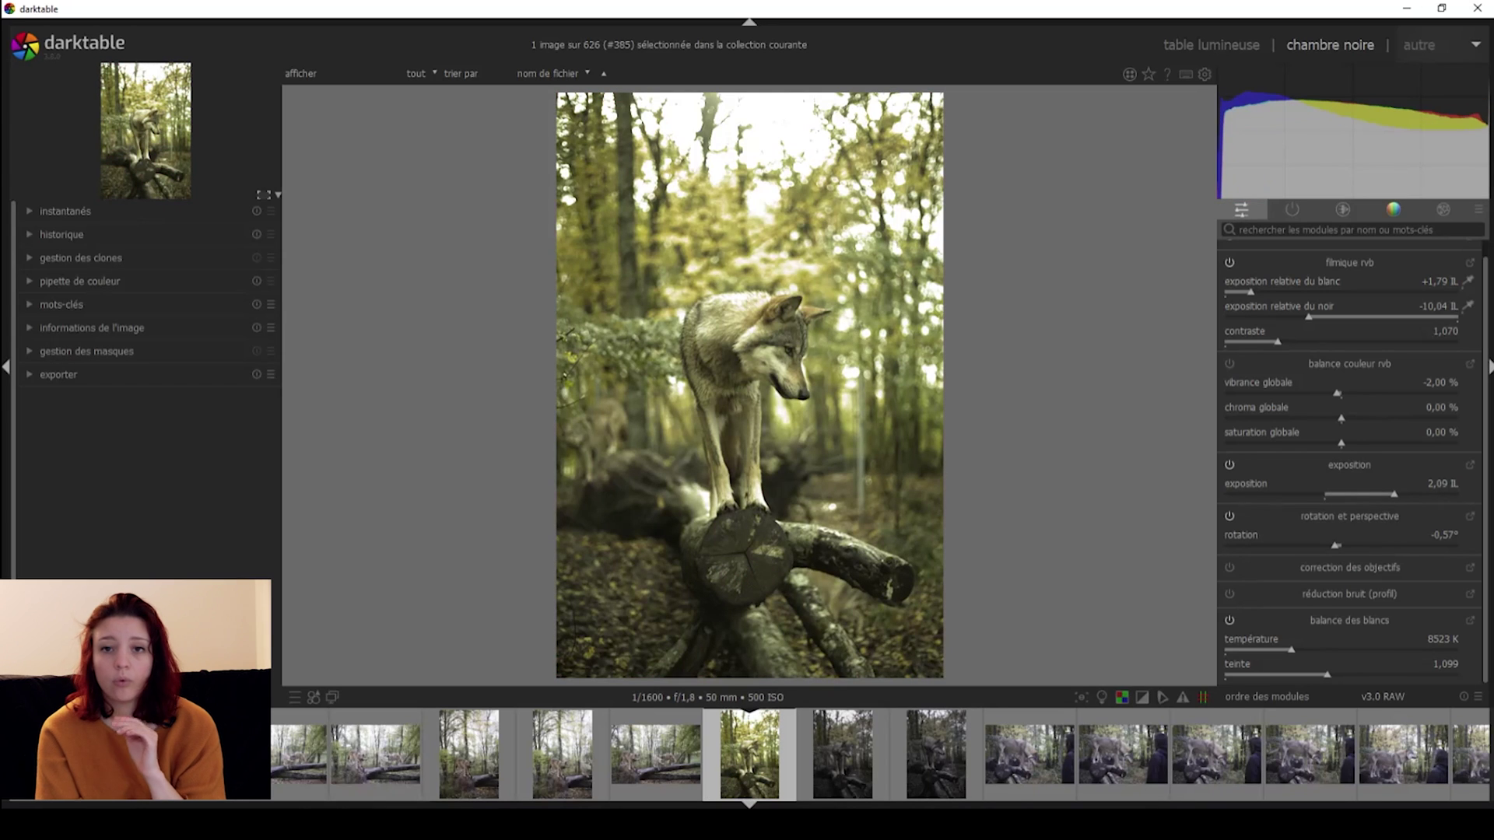
Step: Check the developed wolf photo with the gamut check and the raw over-exposure indicator
mouse_move(402, 825)
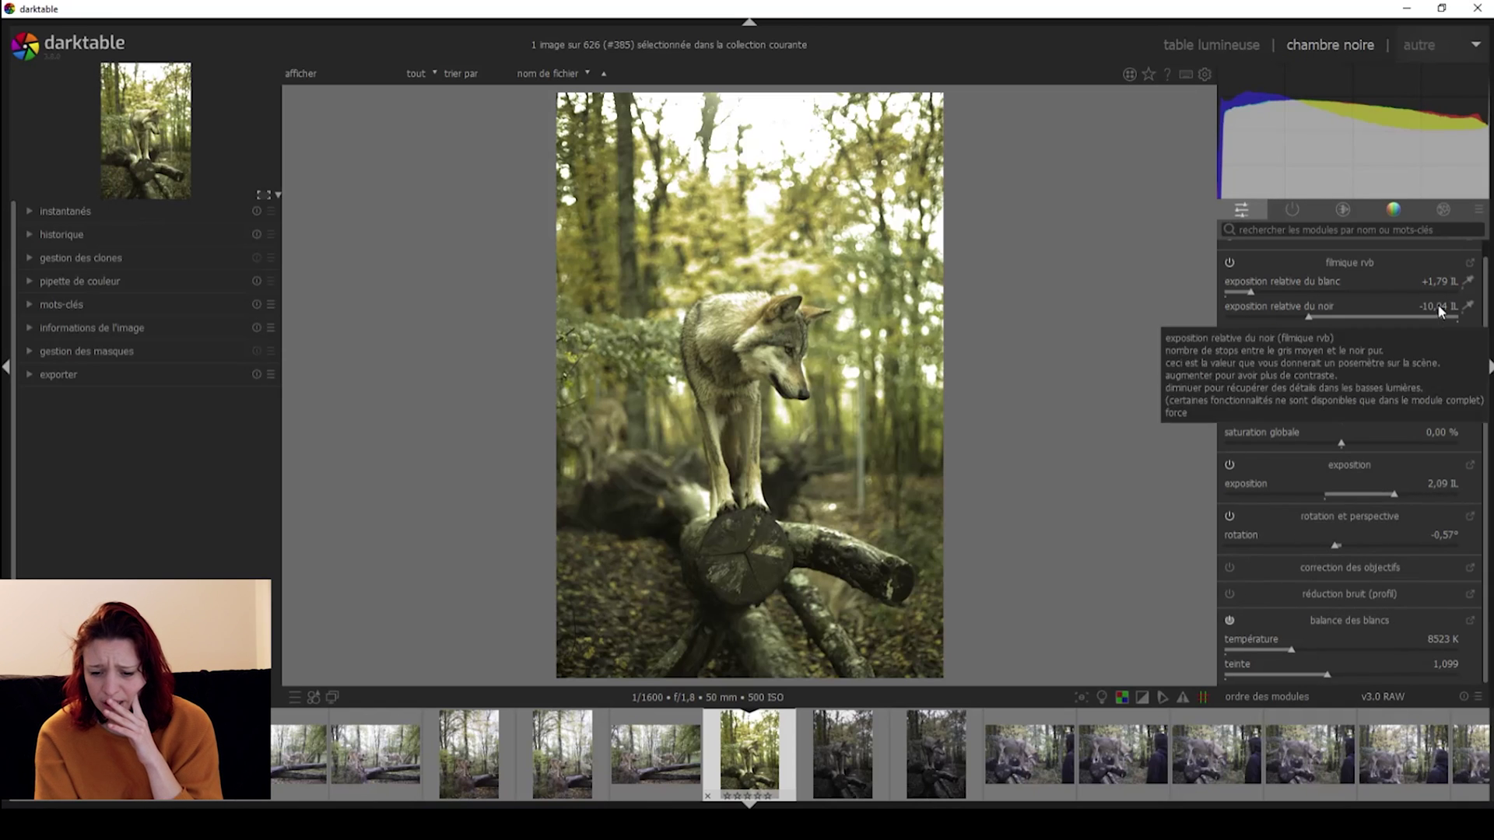
left_click(1203, 696)
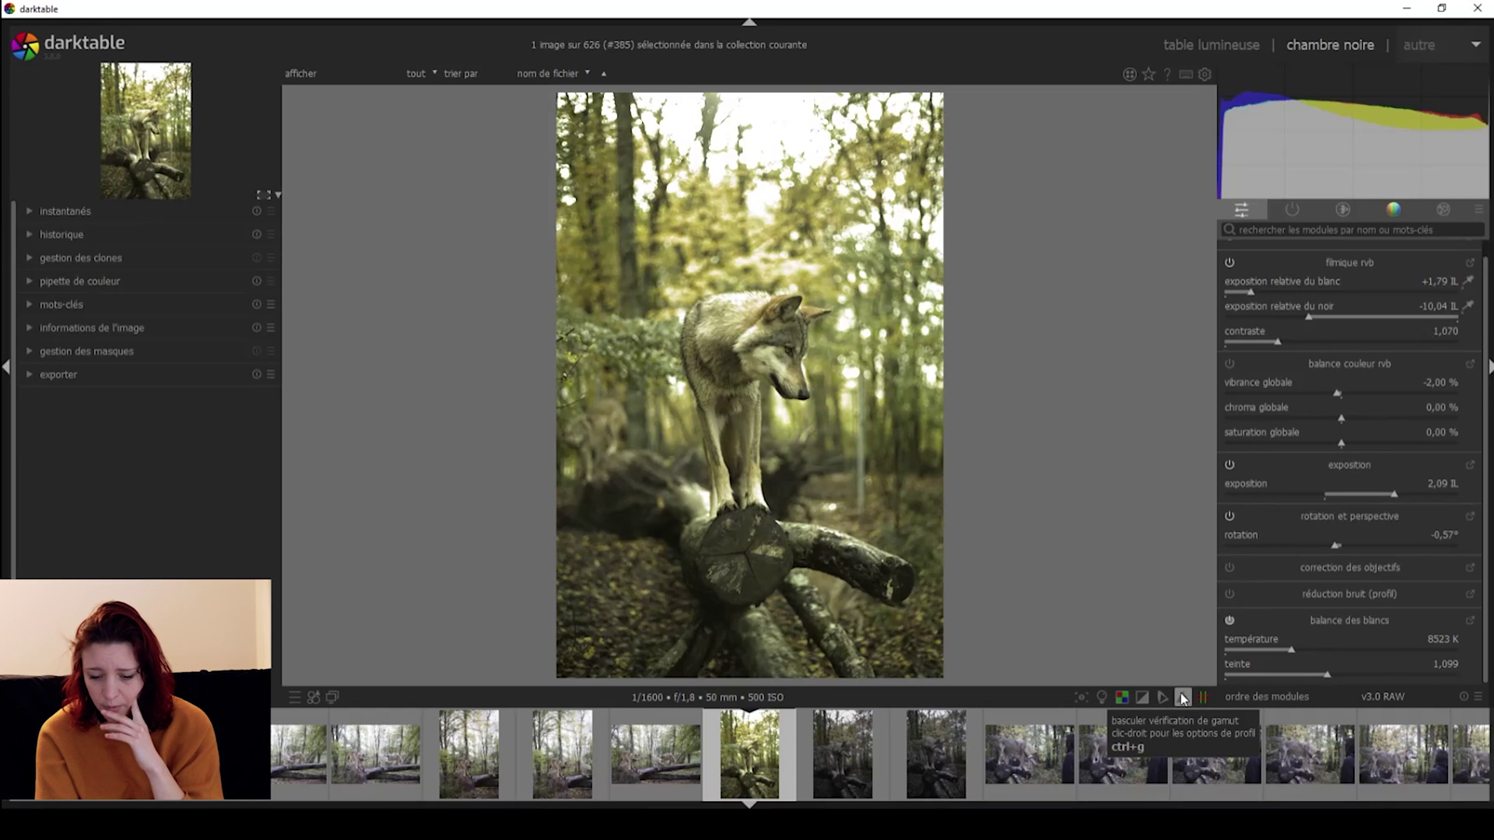
left_click(1183, 698)
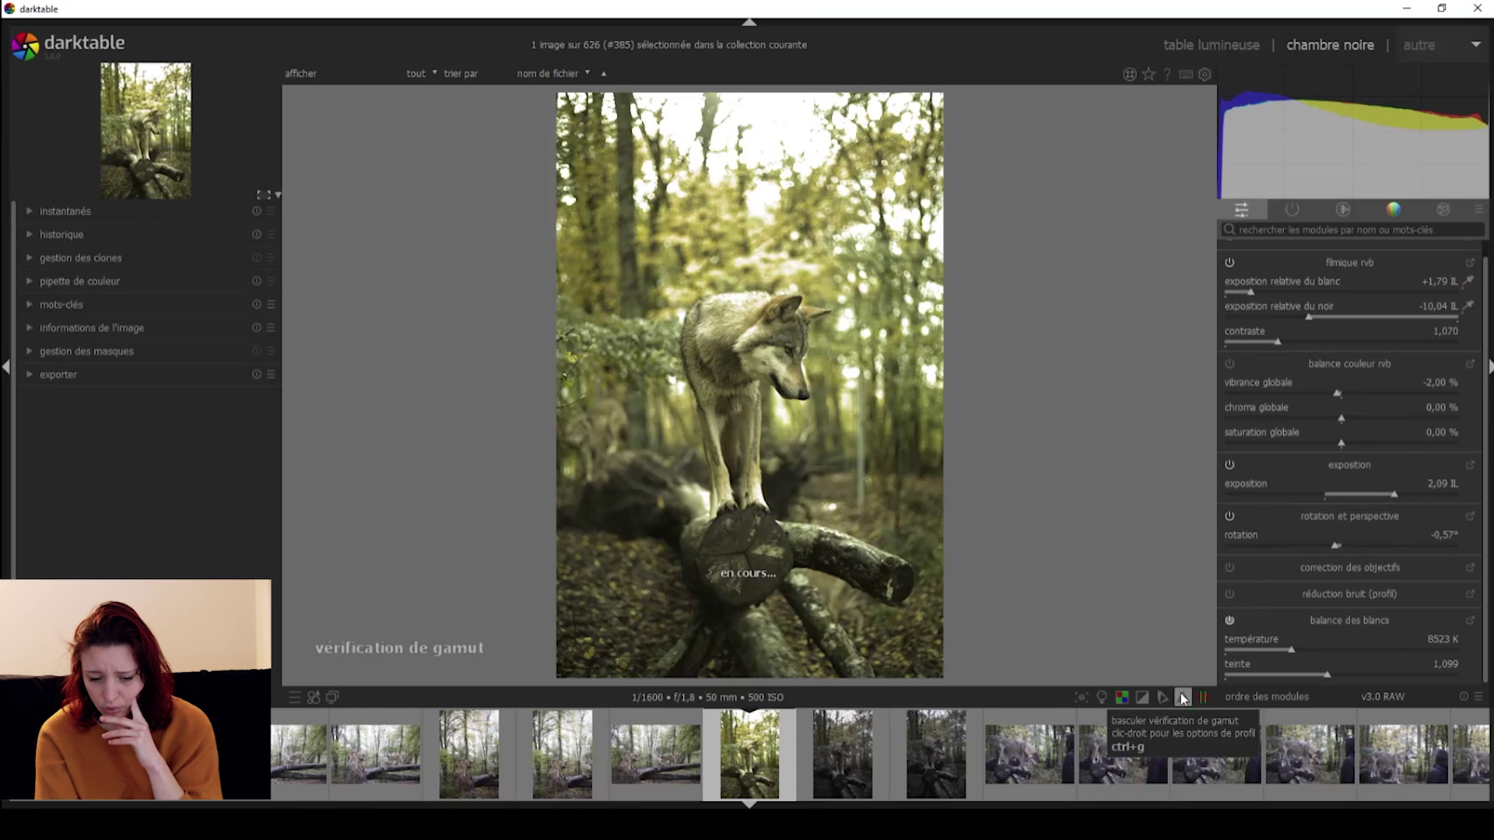
left_click(1123, 697)
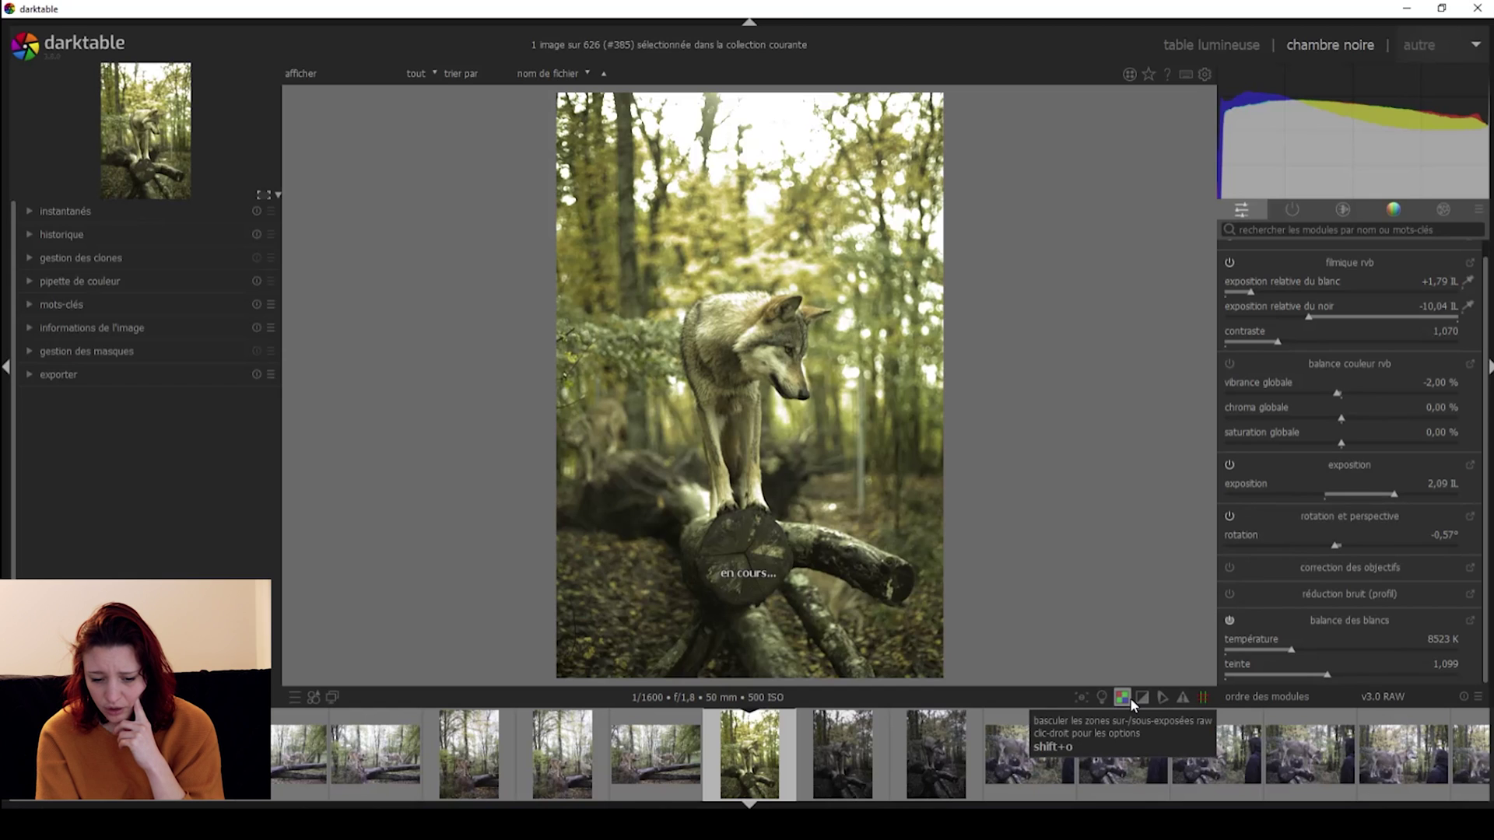
left_click(1125, 698)
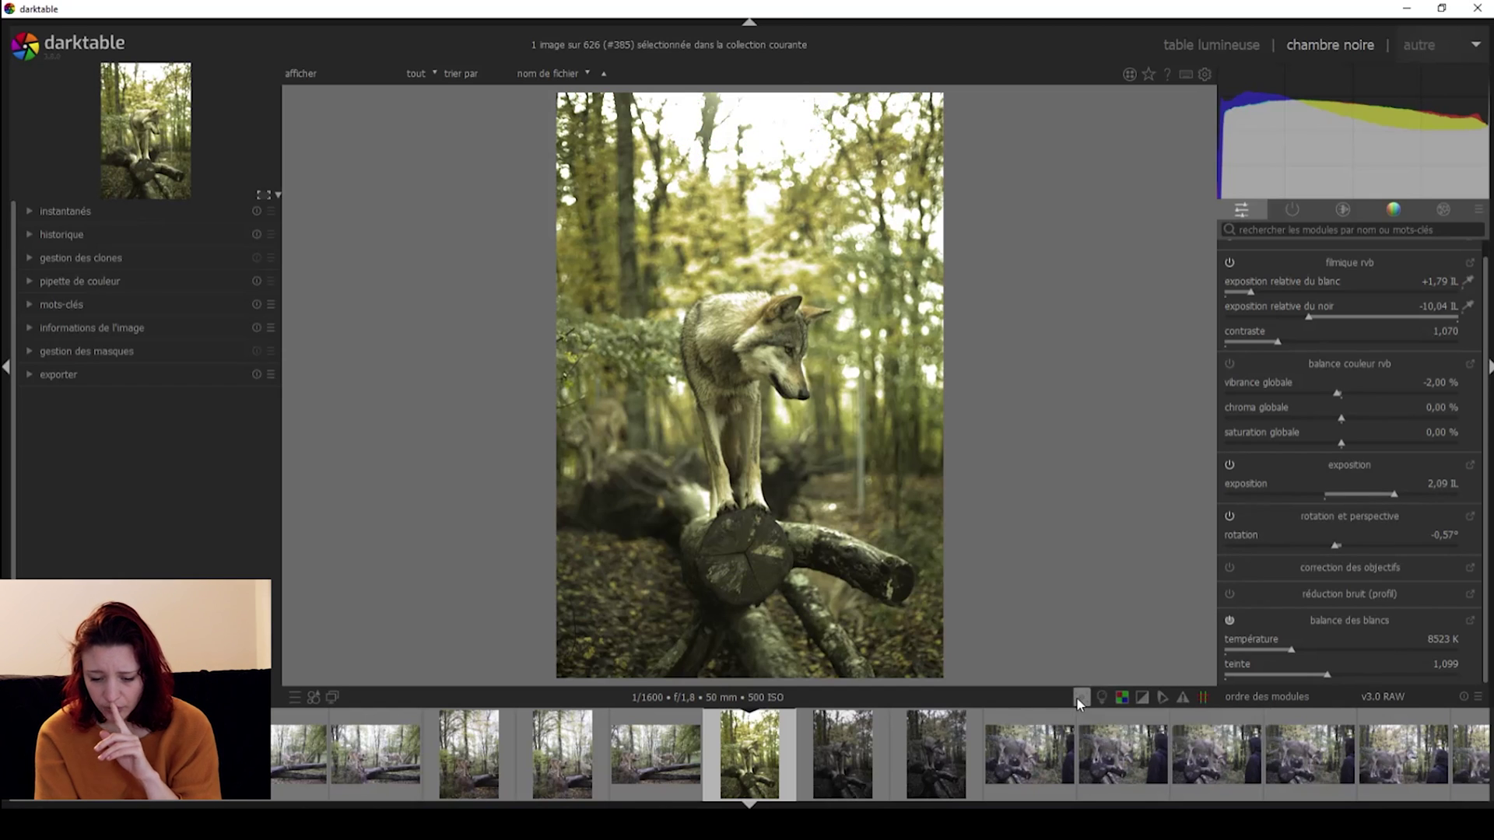
Step: Toggle the focus-peaking display on the wolf photo on and off
left_click(1081, 697)
left_click(1081, 698)
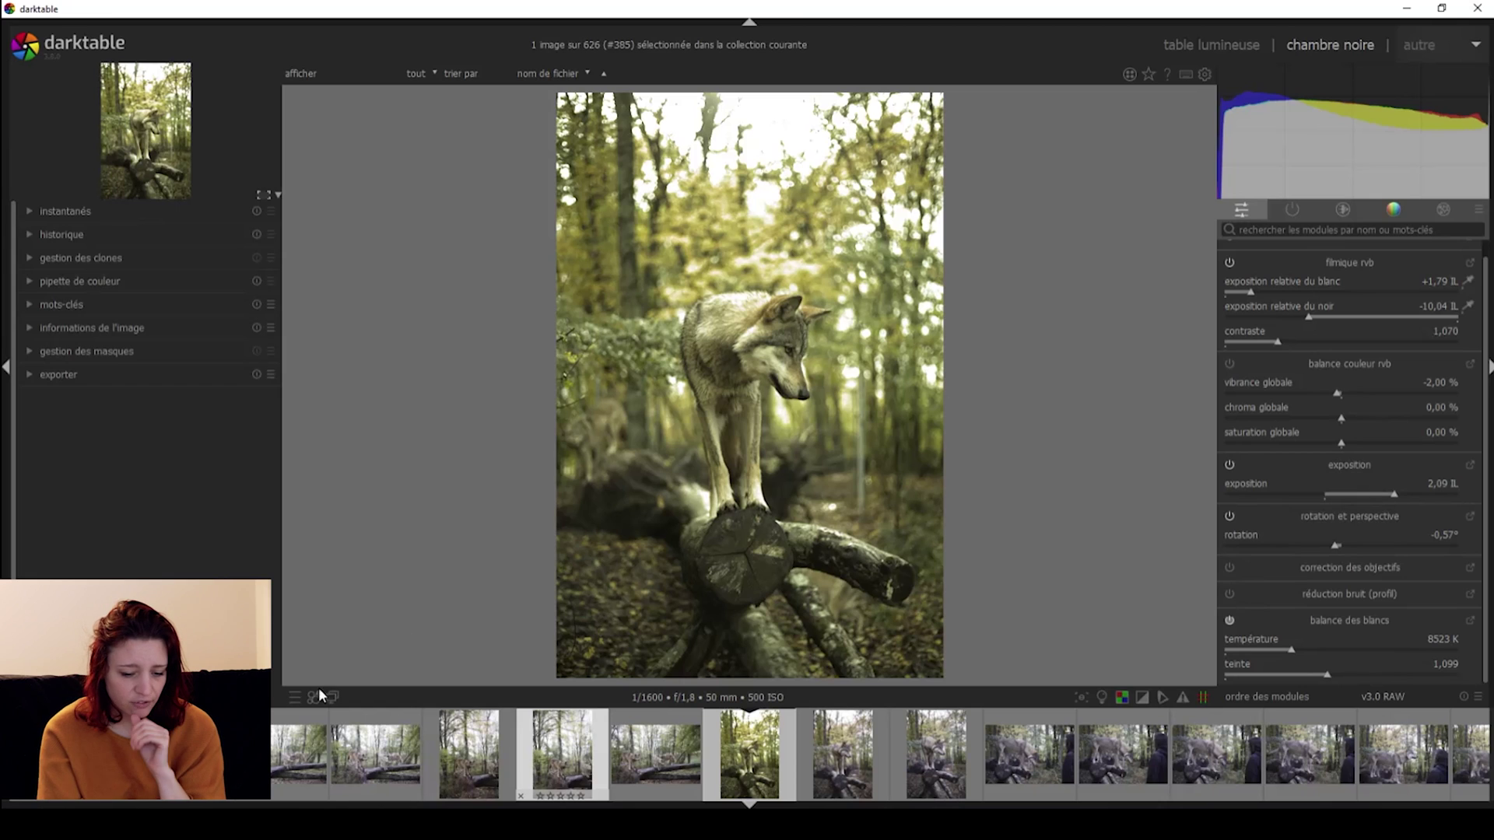
Step: Open the wolf photo's editing history and inspect the original state and the first stages up to encodage écran
left_click(62, 234)
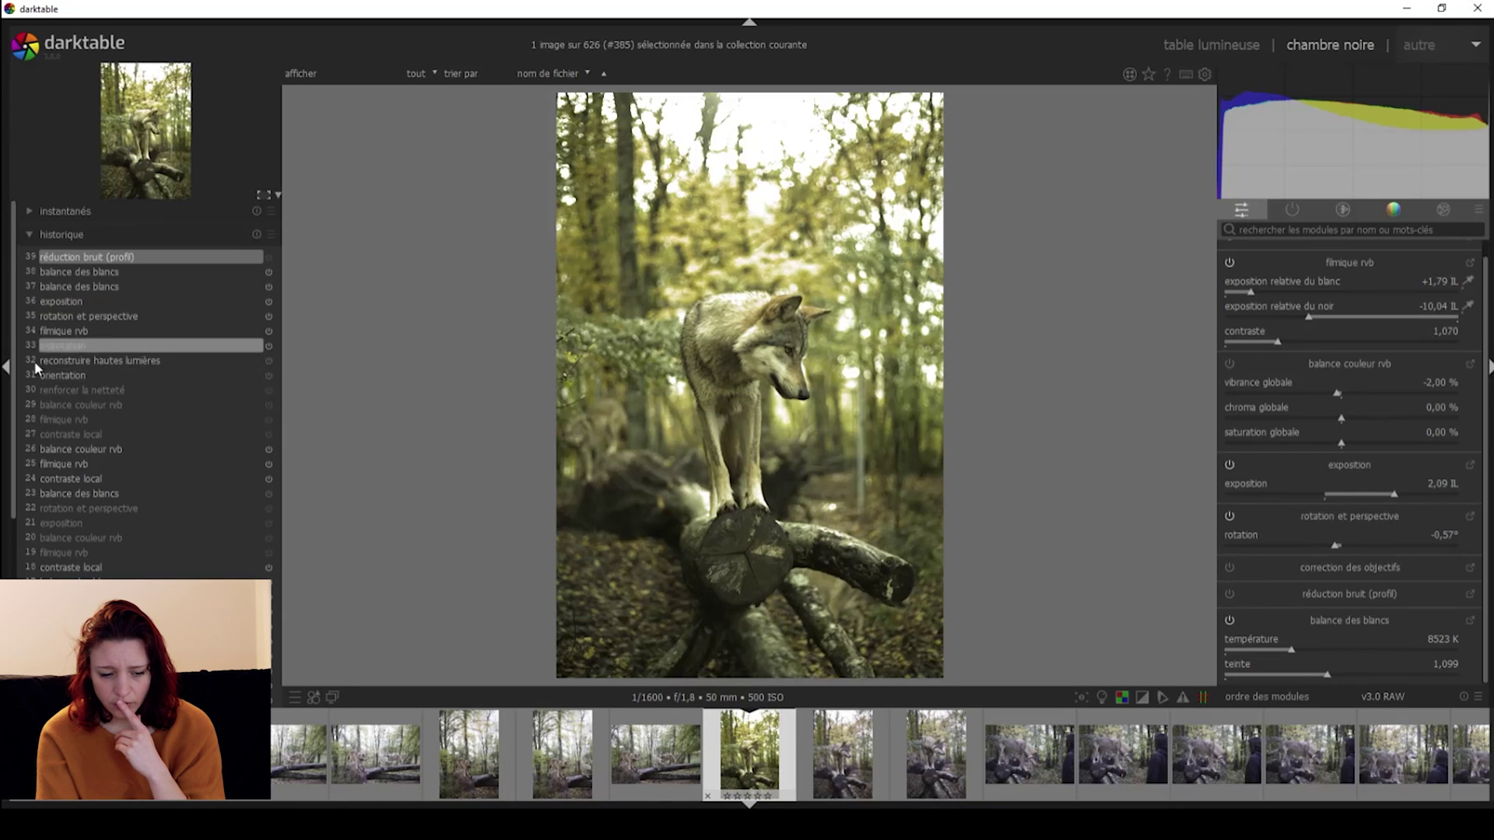
scroll(77, 531, "down", 5)
left_click(77, 535)
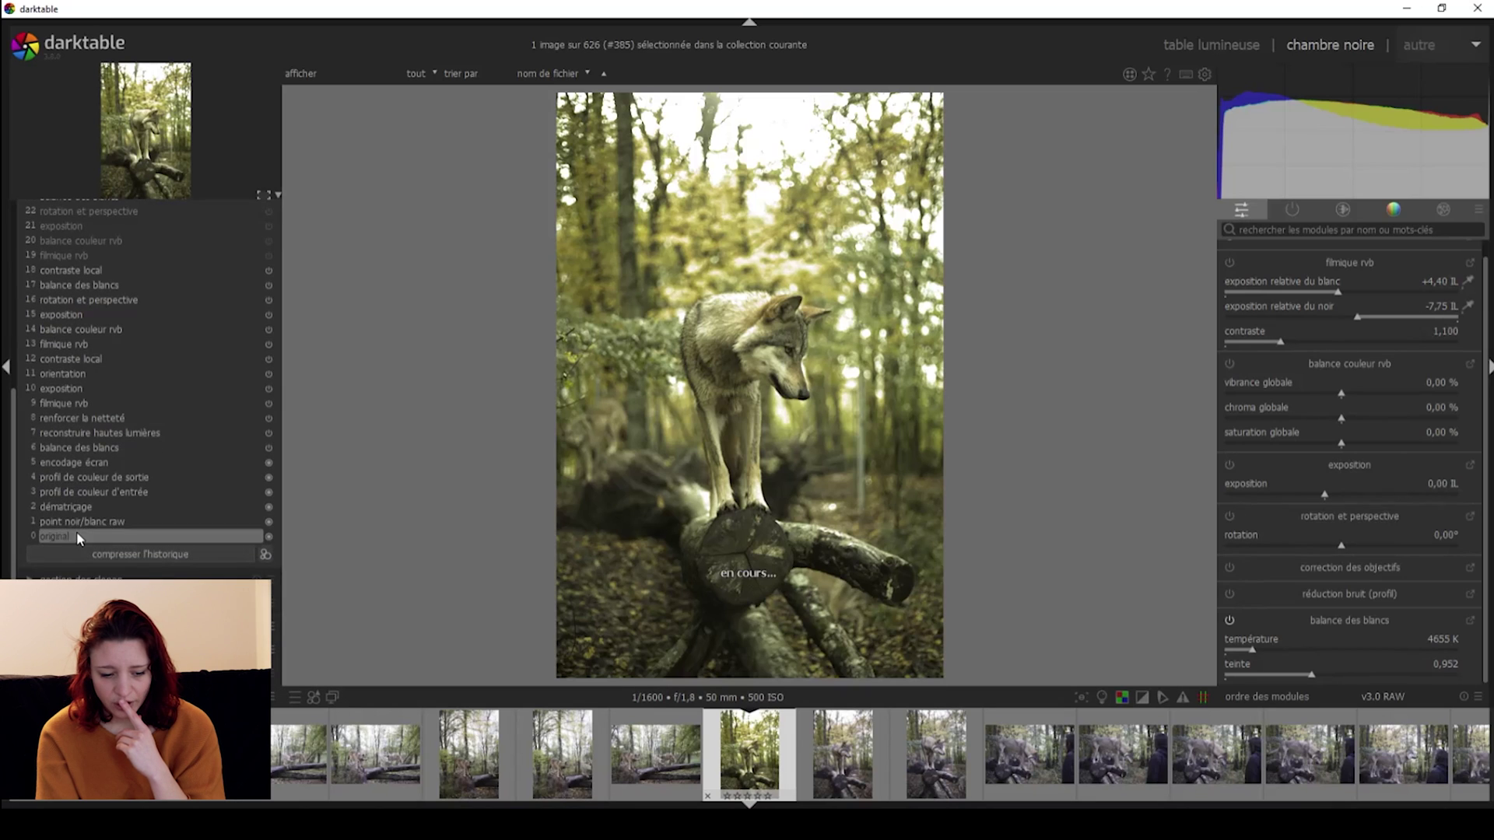
left_click(138, 509)
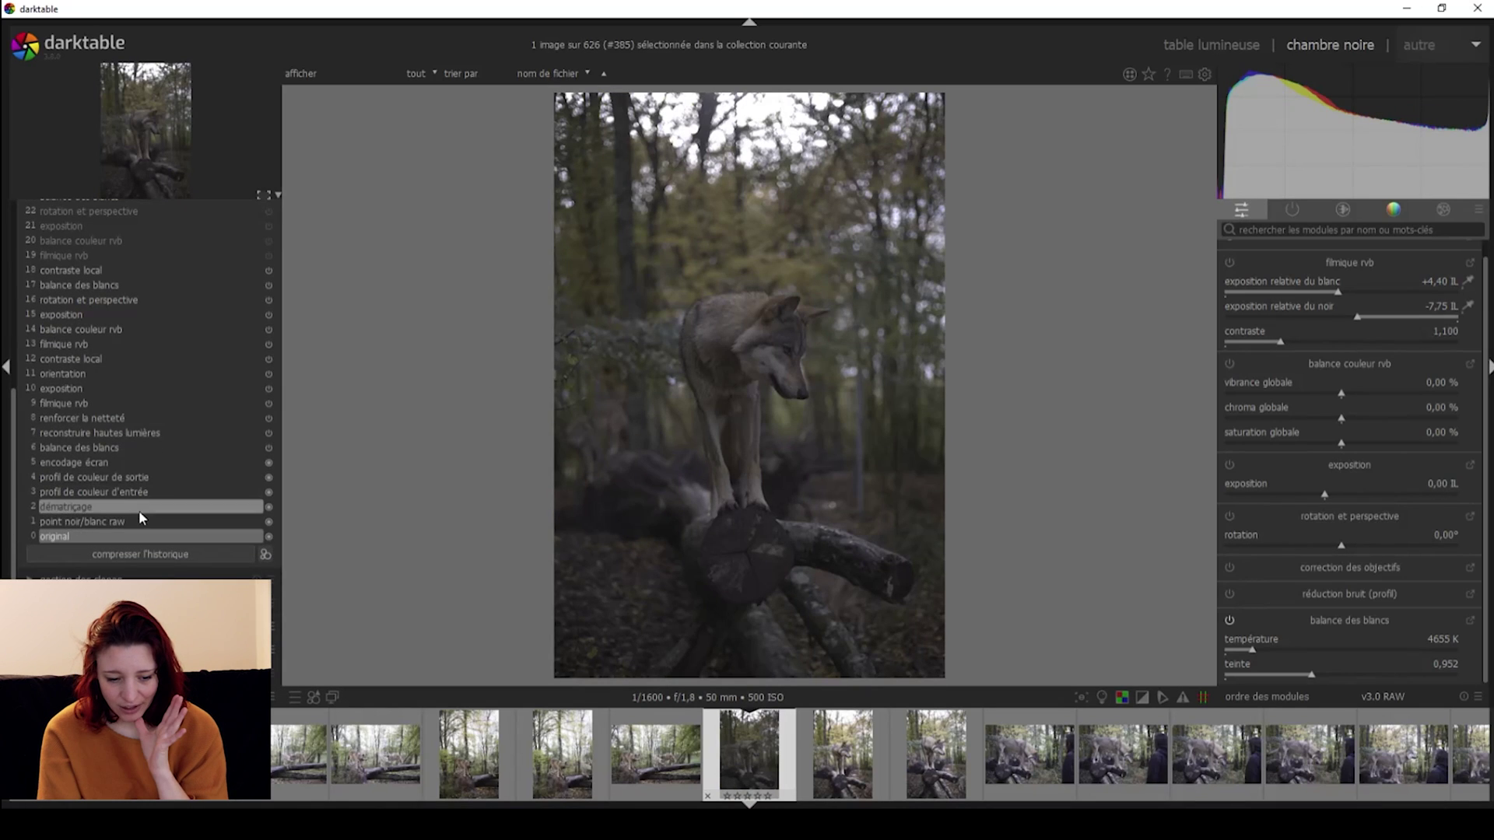
left_click(134, 491)
left_click(138, 477)
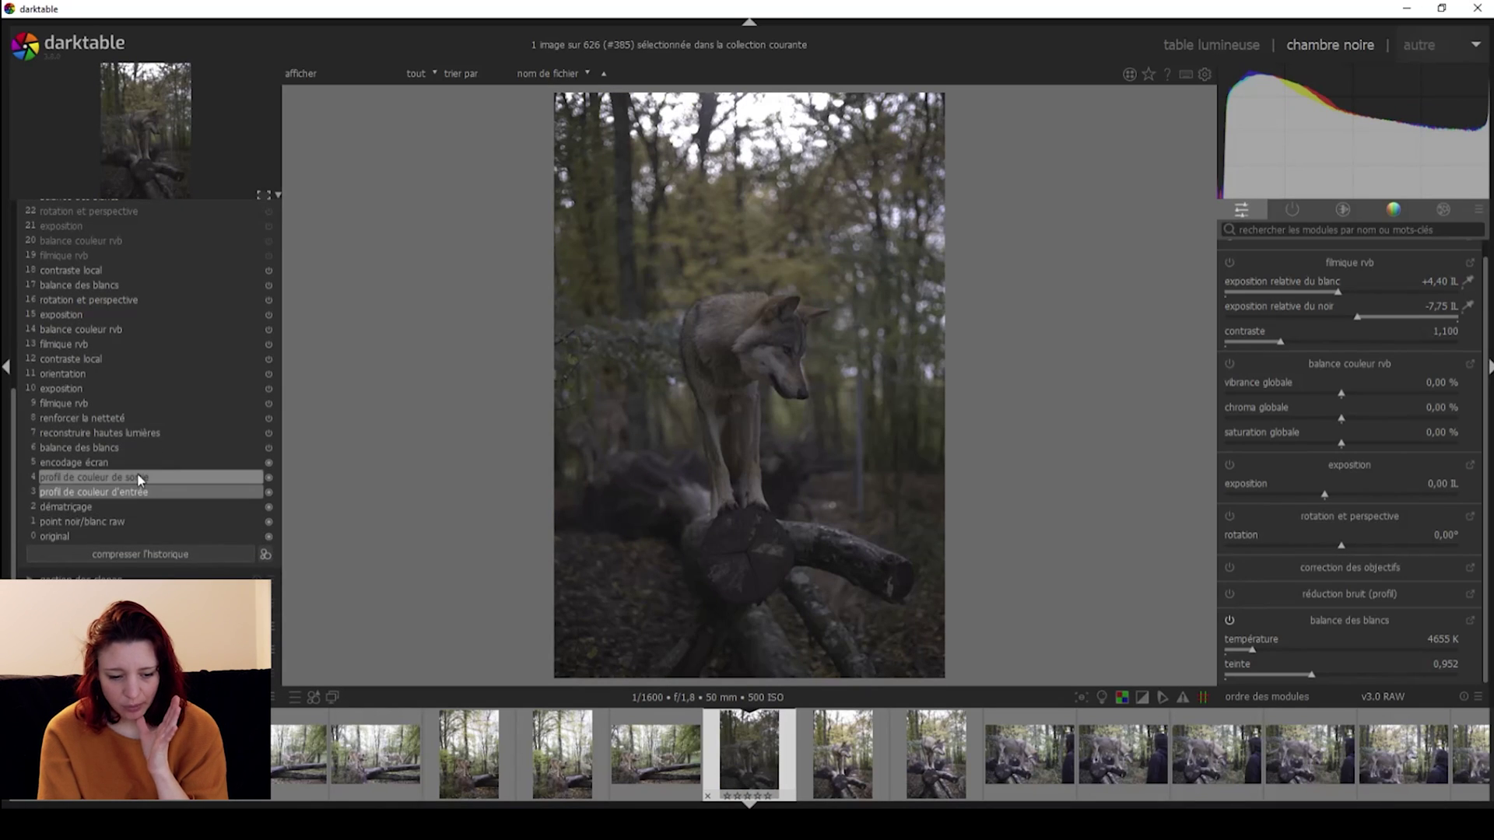
left_click(101, 464)
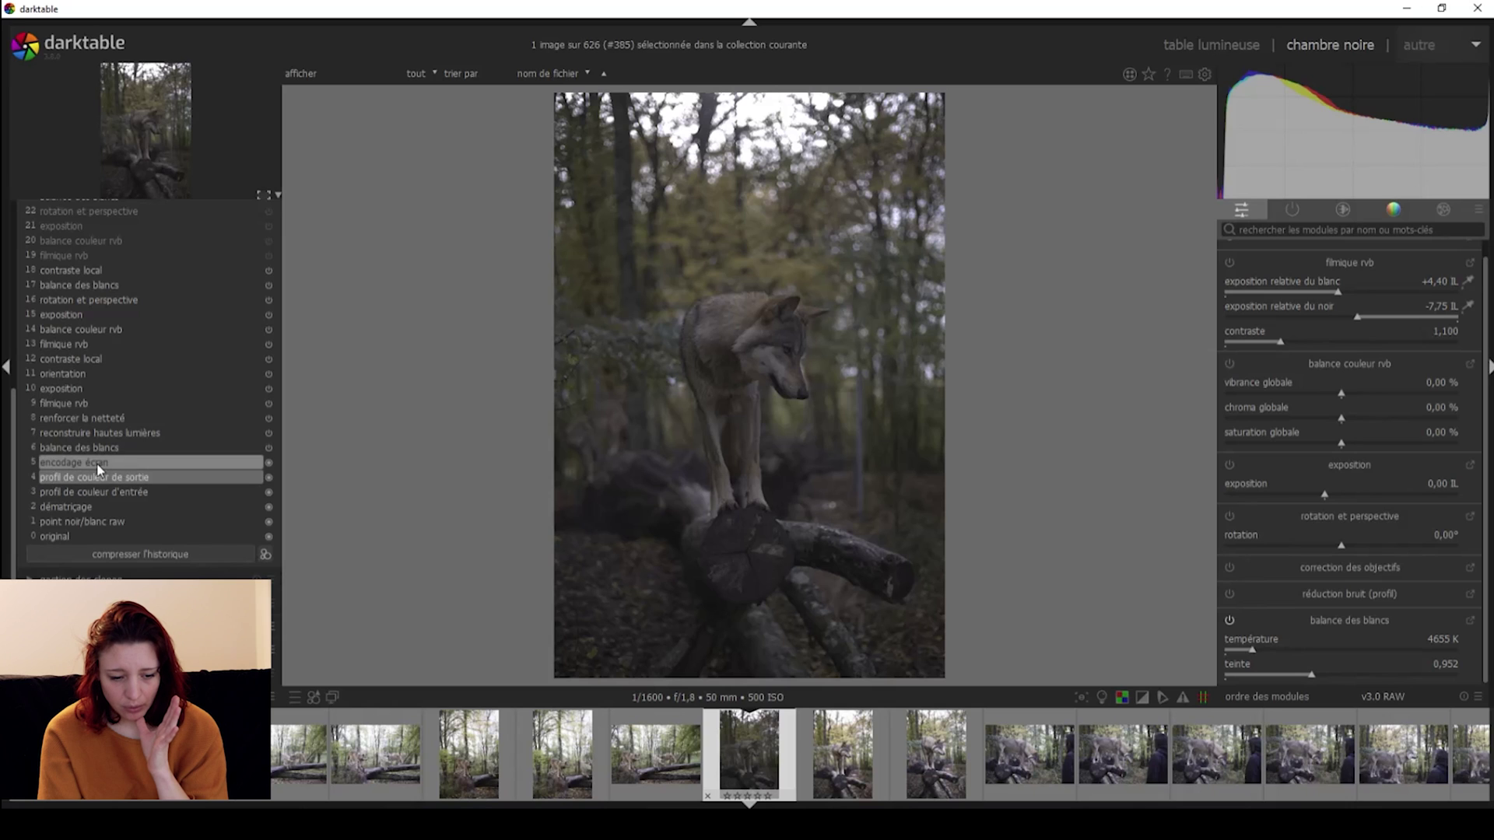
Step: Compare the balance des blancs and rotation et perspective history states, and return the photo to the early reconstruire hautes lumières state
scroll(93, 303, "up", 3)
left_click(95, 309)
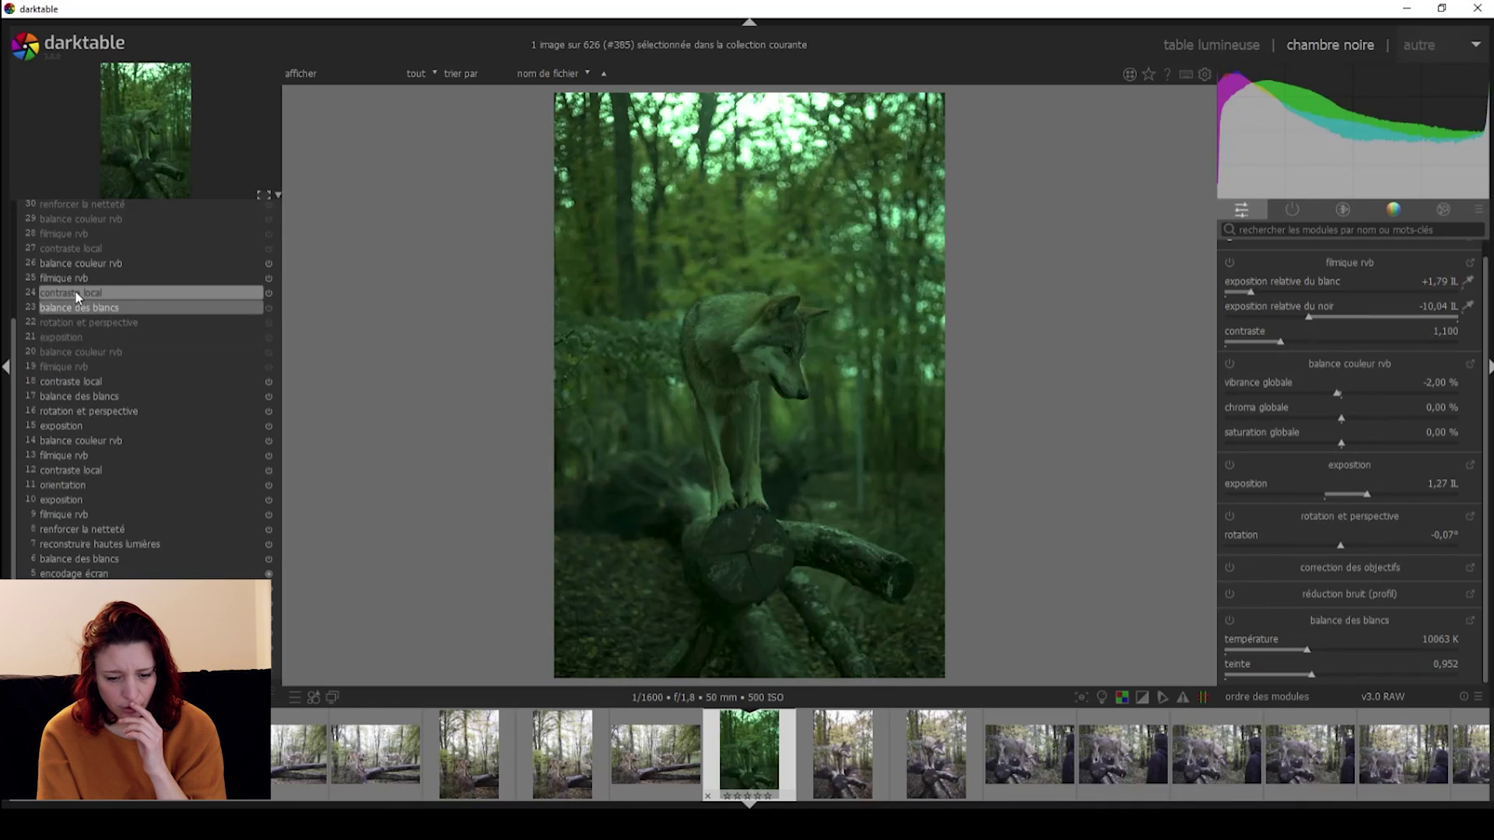
left_click(82, 323)
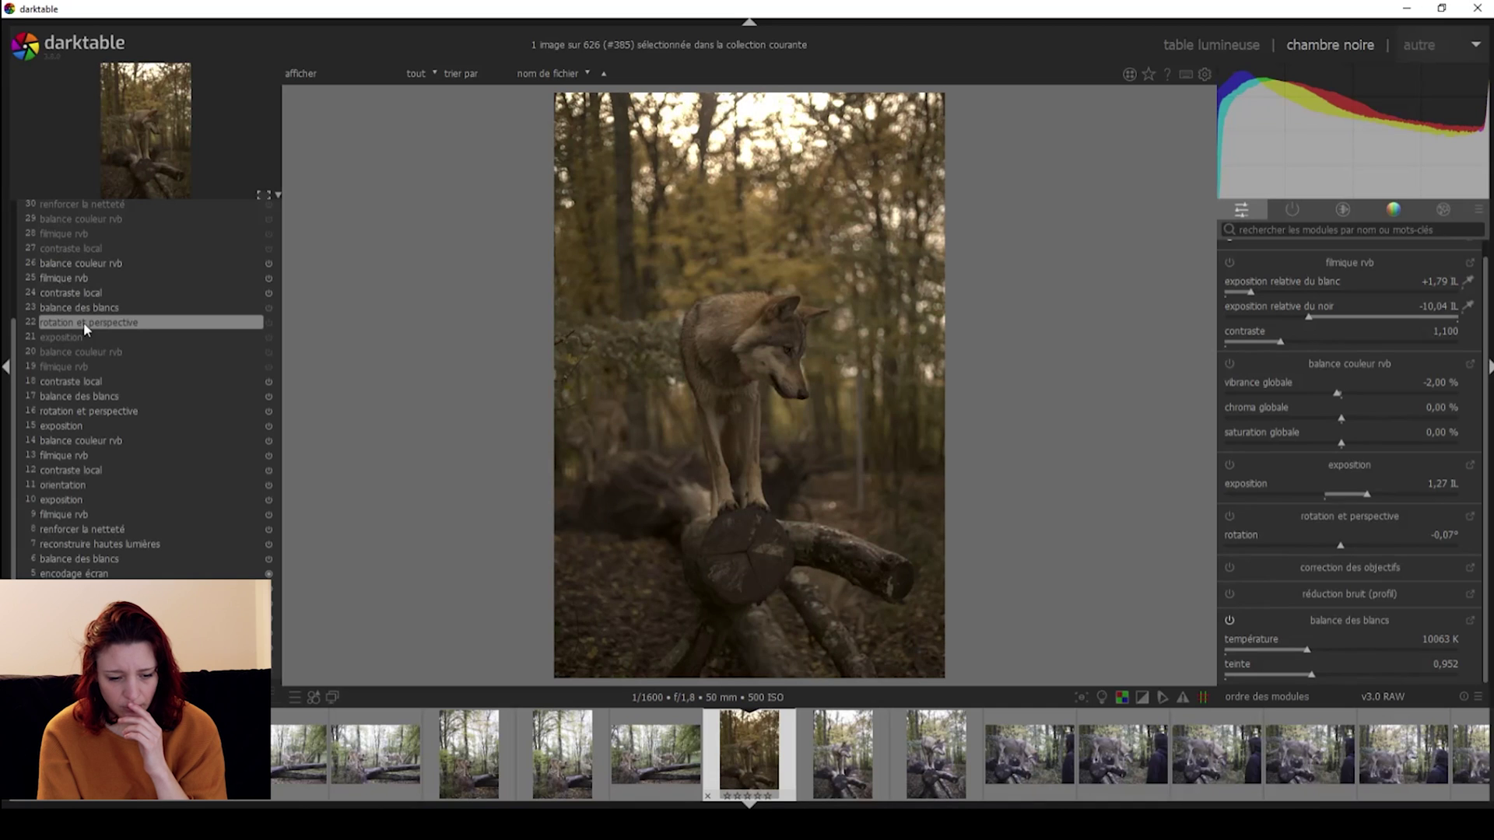
left_click(86, 543)
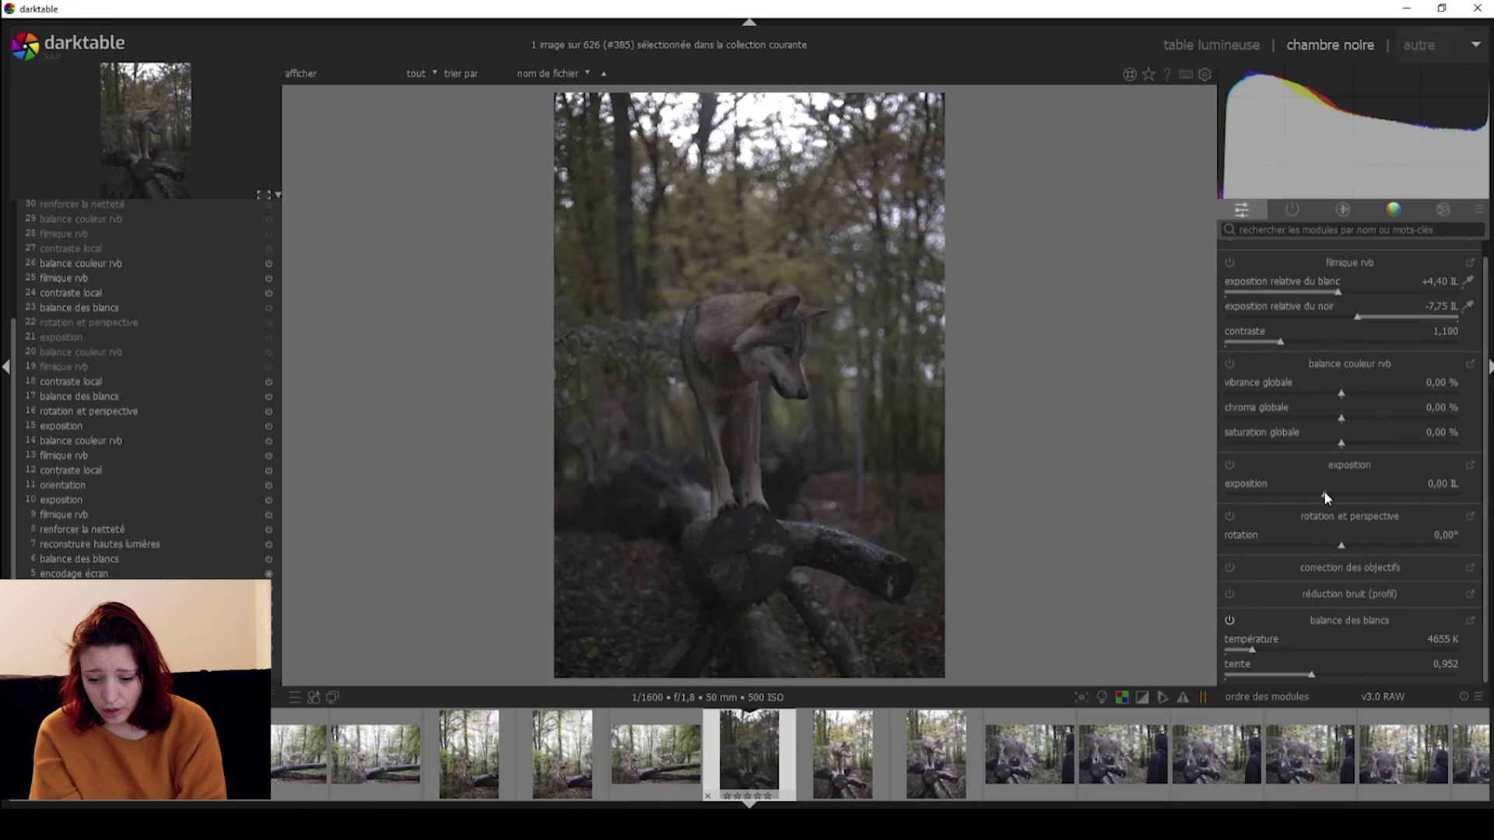
Step: Set exposure to 1,67 IL, and in filmique rvb set white to +2,73 IL, black to -6,26 IL and contrast to 0,858
left_click_drag(1325, 491, 1356, 499)
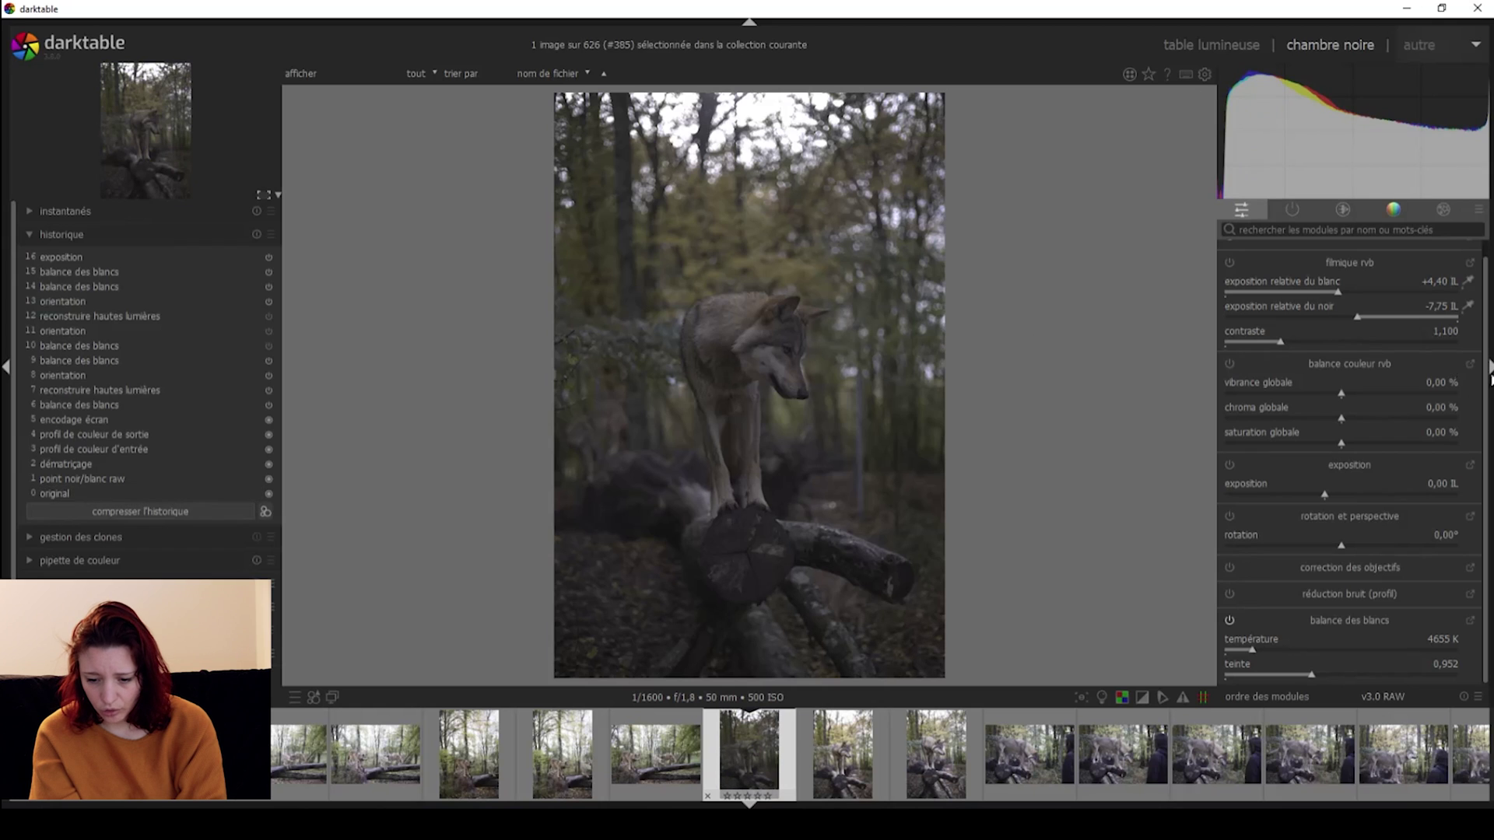
left_click_drag(1332, 504, 1382, 501)
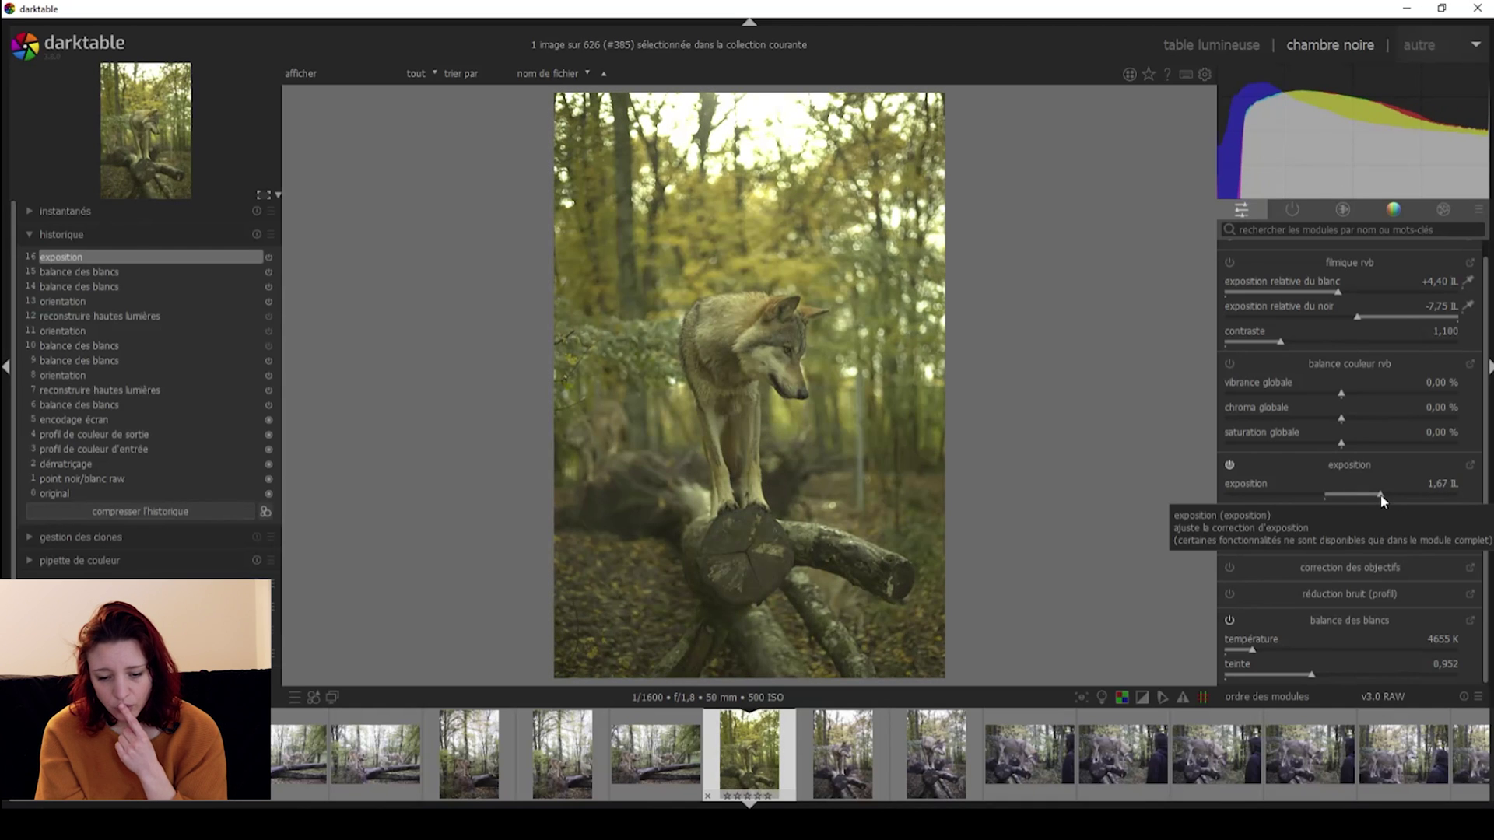
left_click(1282, 291)
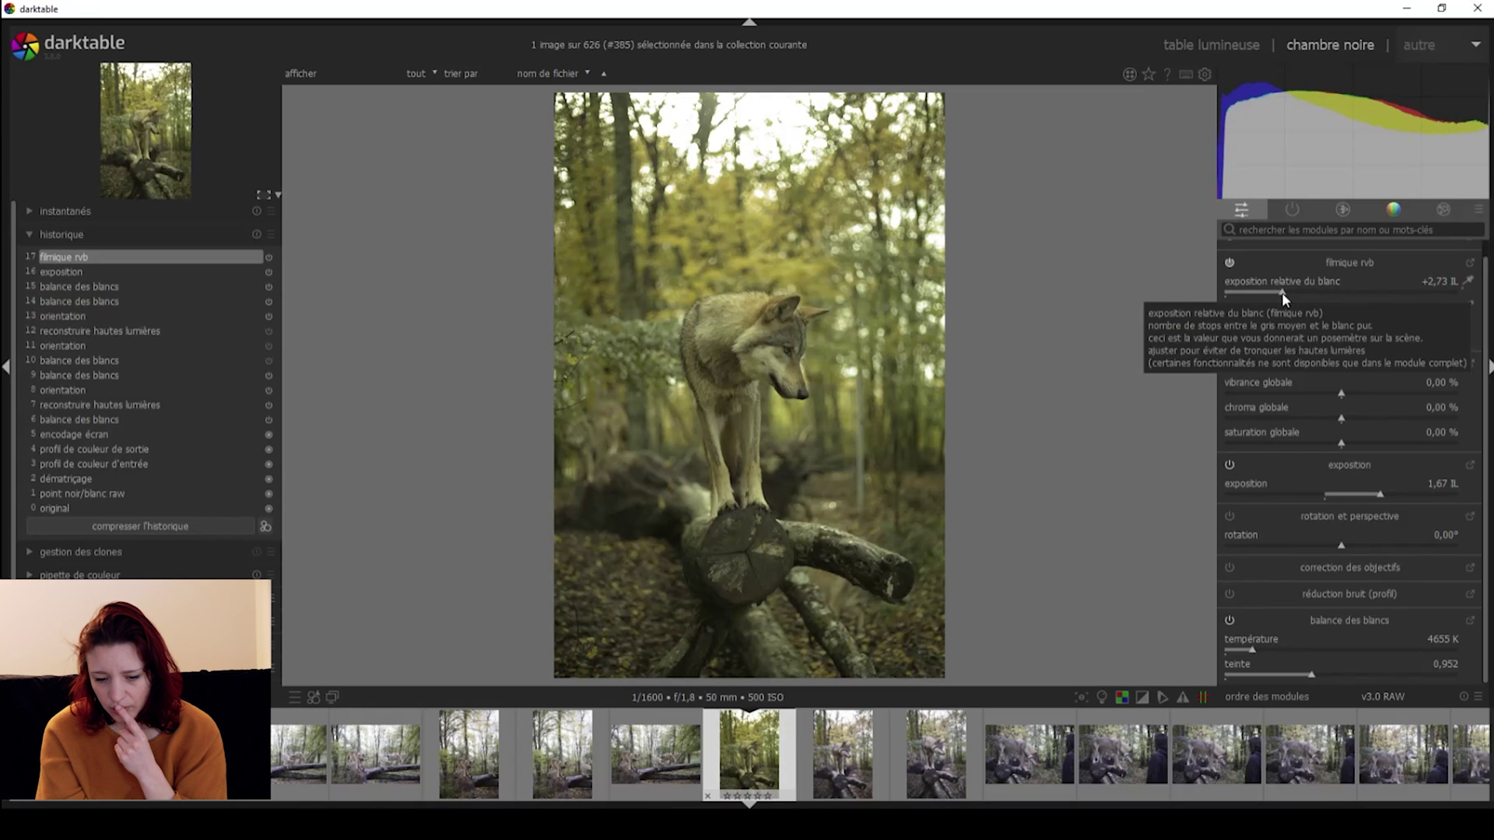
left_click_drag(1360, 323, 1392, 324)
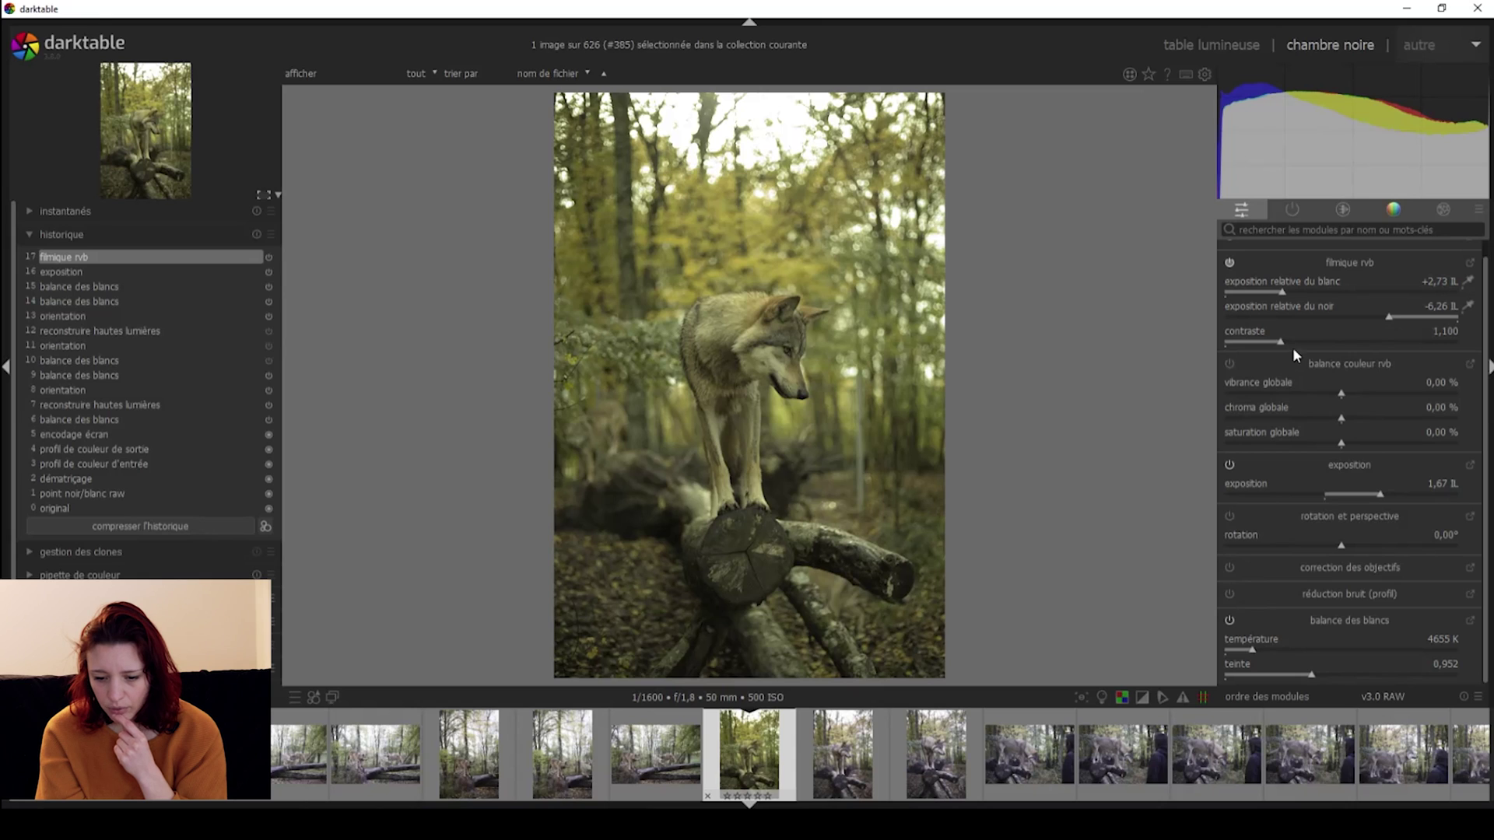
left_click_drag(1281, 341, 1259, 344)
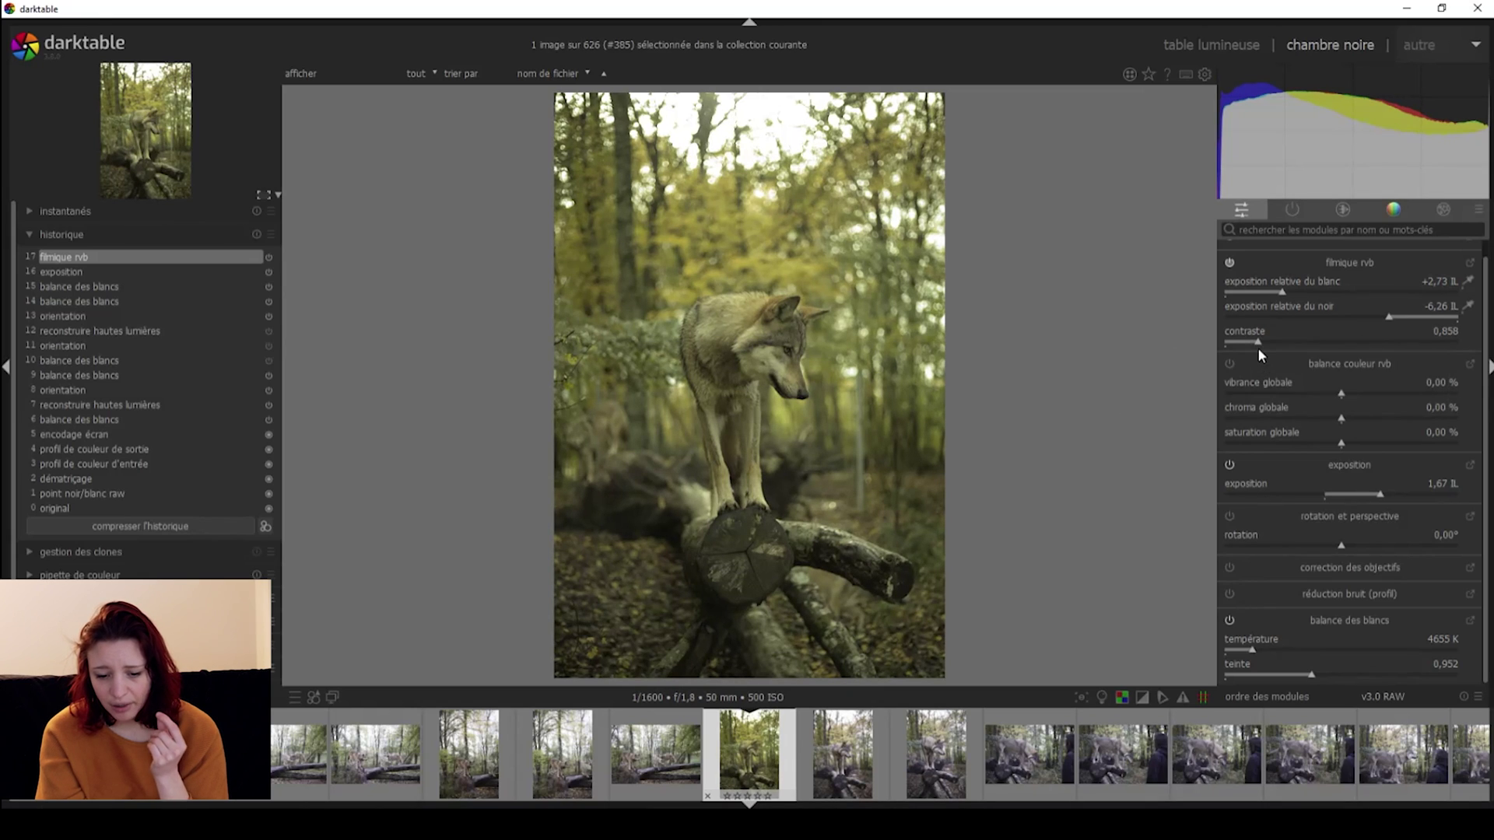
Step: Try different global vibrance, chroma and saturation values in balance couleur rvb, and reset all three to 0,00 %
left_click_drag(1341, 400, 1360, 394)
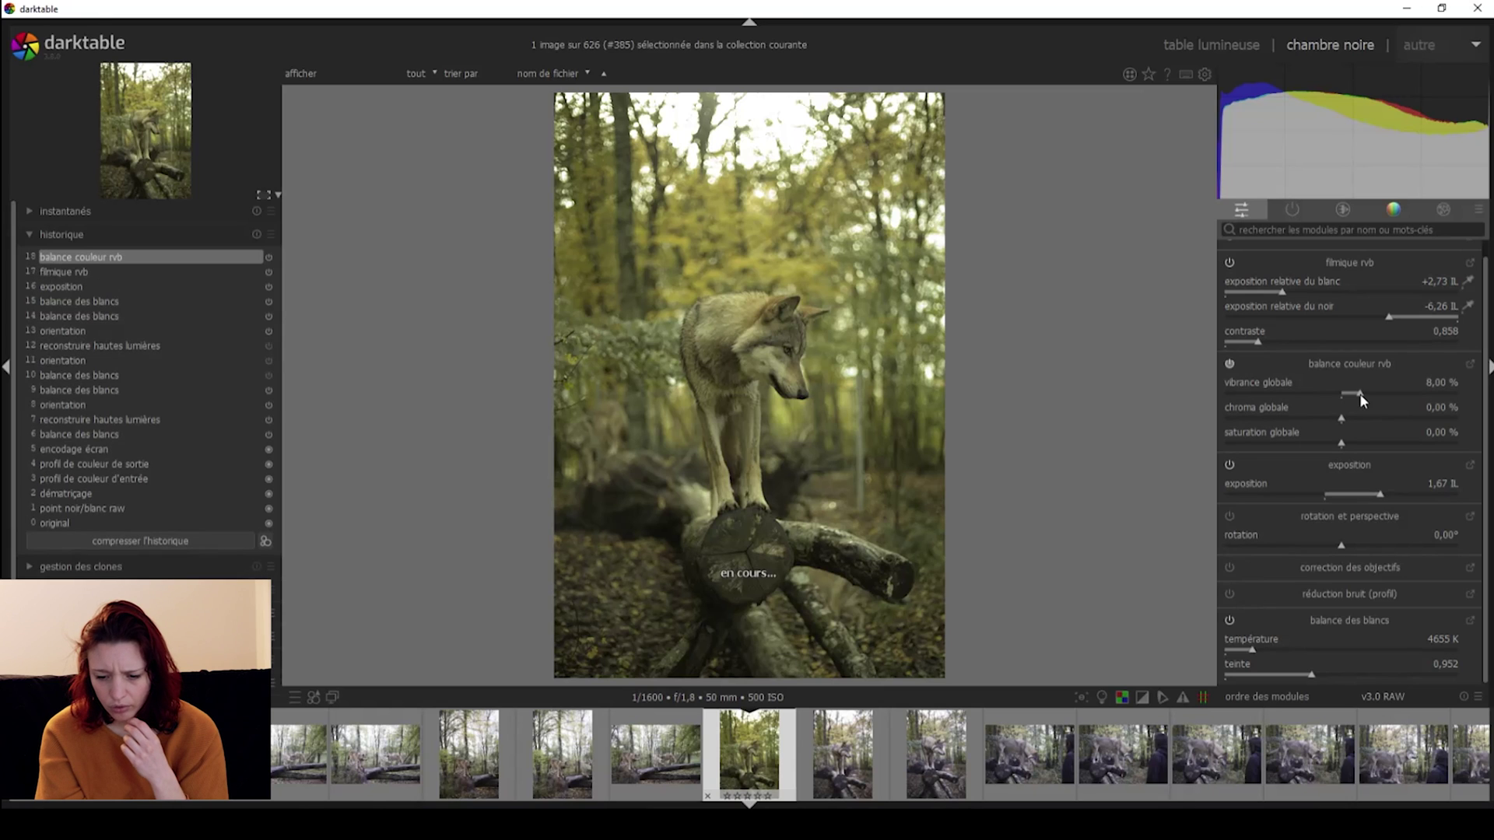
left_click(1317, 394)
left_click(1235, 418)
left_click(1297, 413)
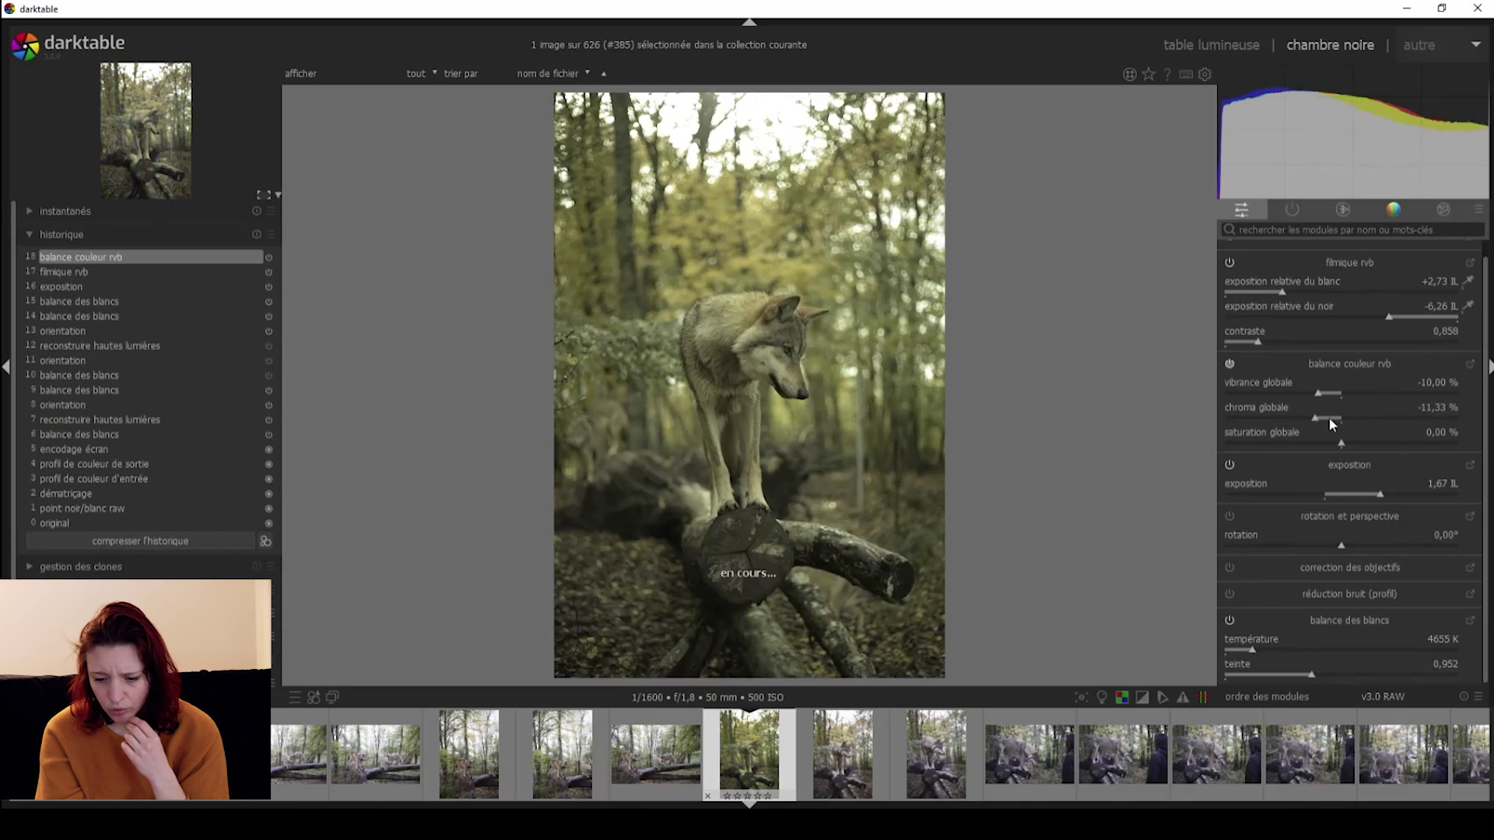
left_click(1342, 420)
left_click(1413, 432)
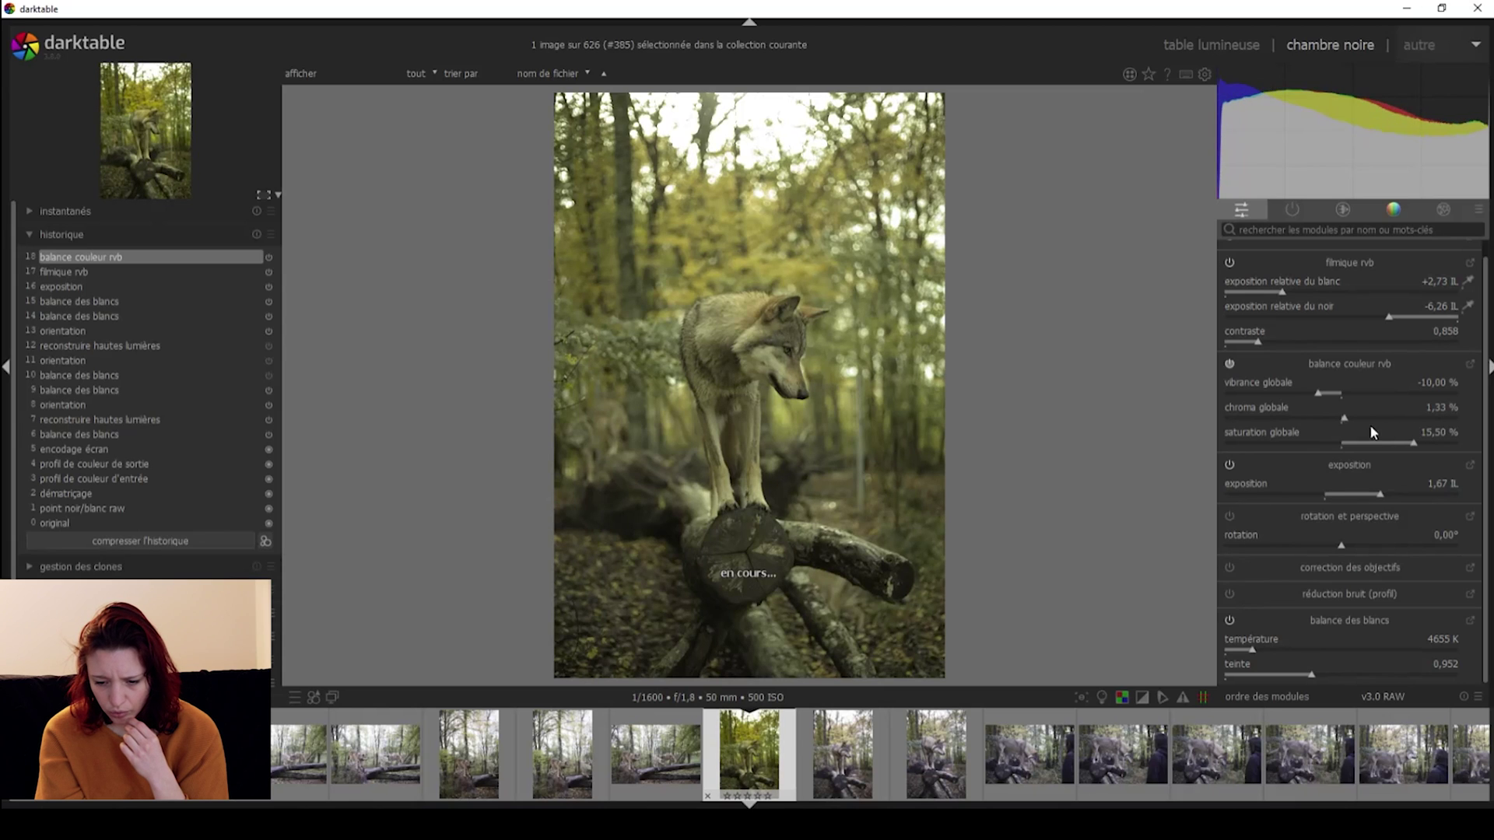
double_click(1374, 428)
double_click(1269, 409)
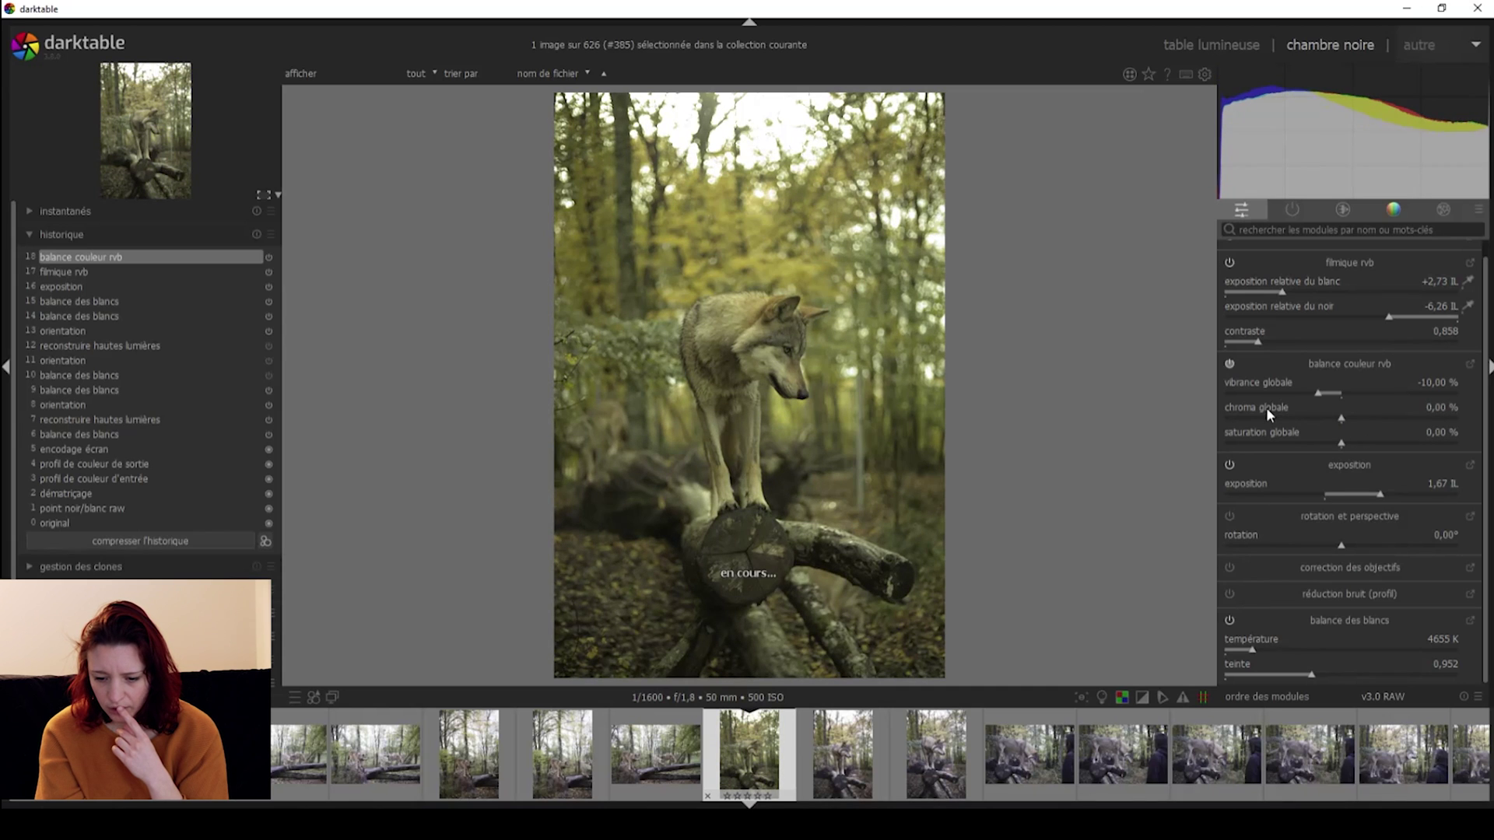
double_click(1264, 385)
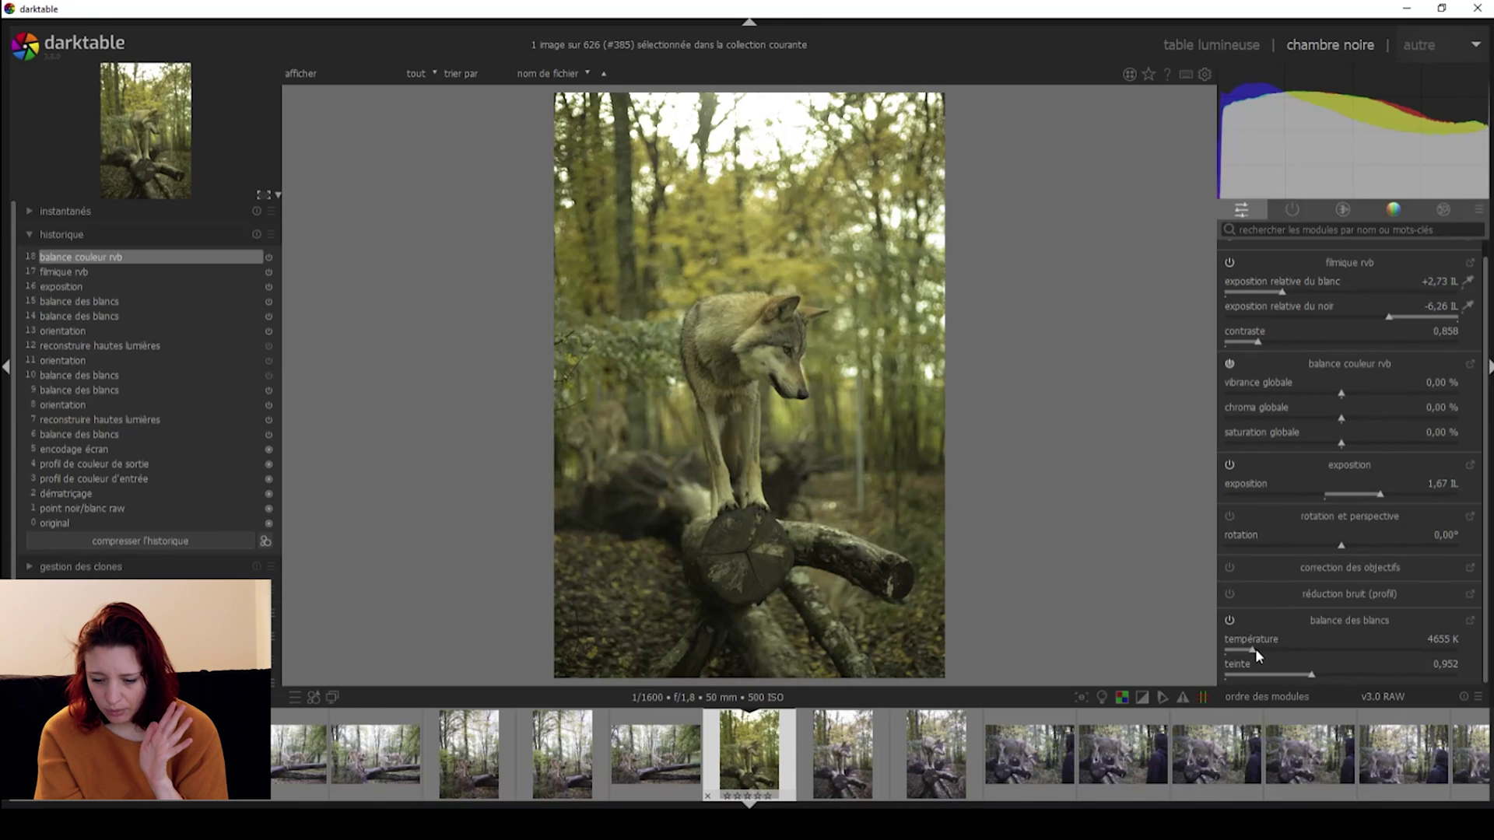
Step: Try extreme white balance temperatures, and set the temperature to 6136 K and the tint to 0,968
left_click_drag(1256, 652, 1460, 662)
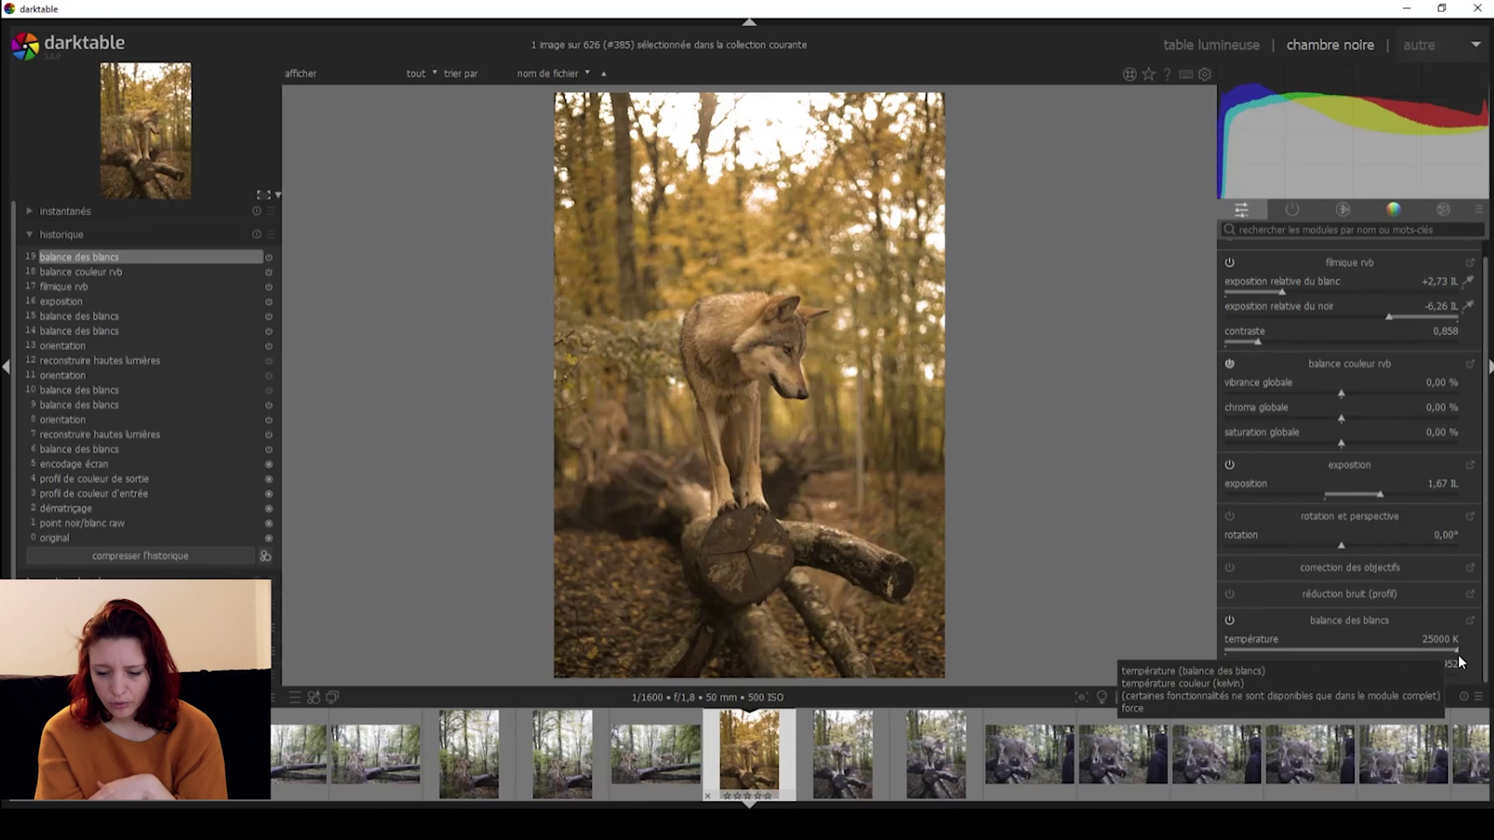
left_click_drag(1459, 662, 1263, 660)
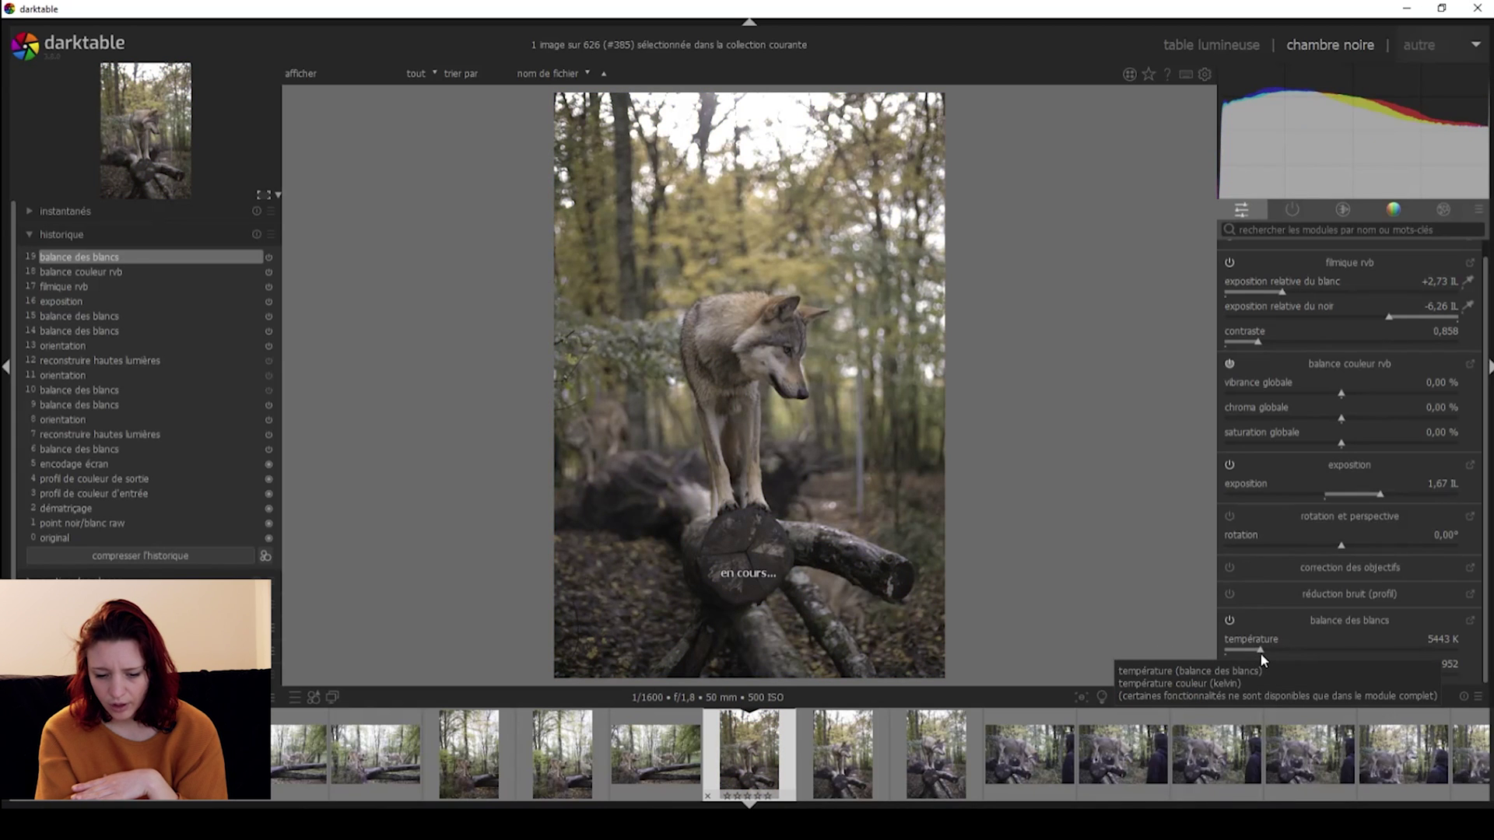
scroll(1262, 654, "up", 5)
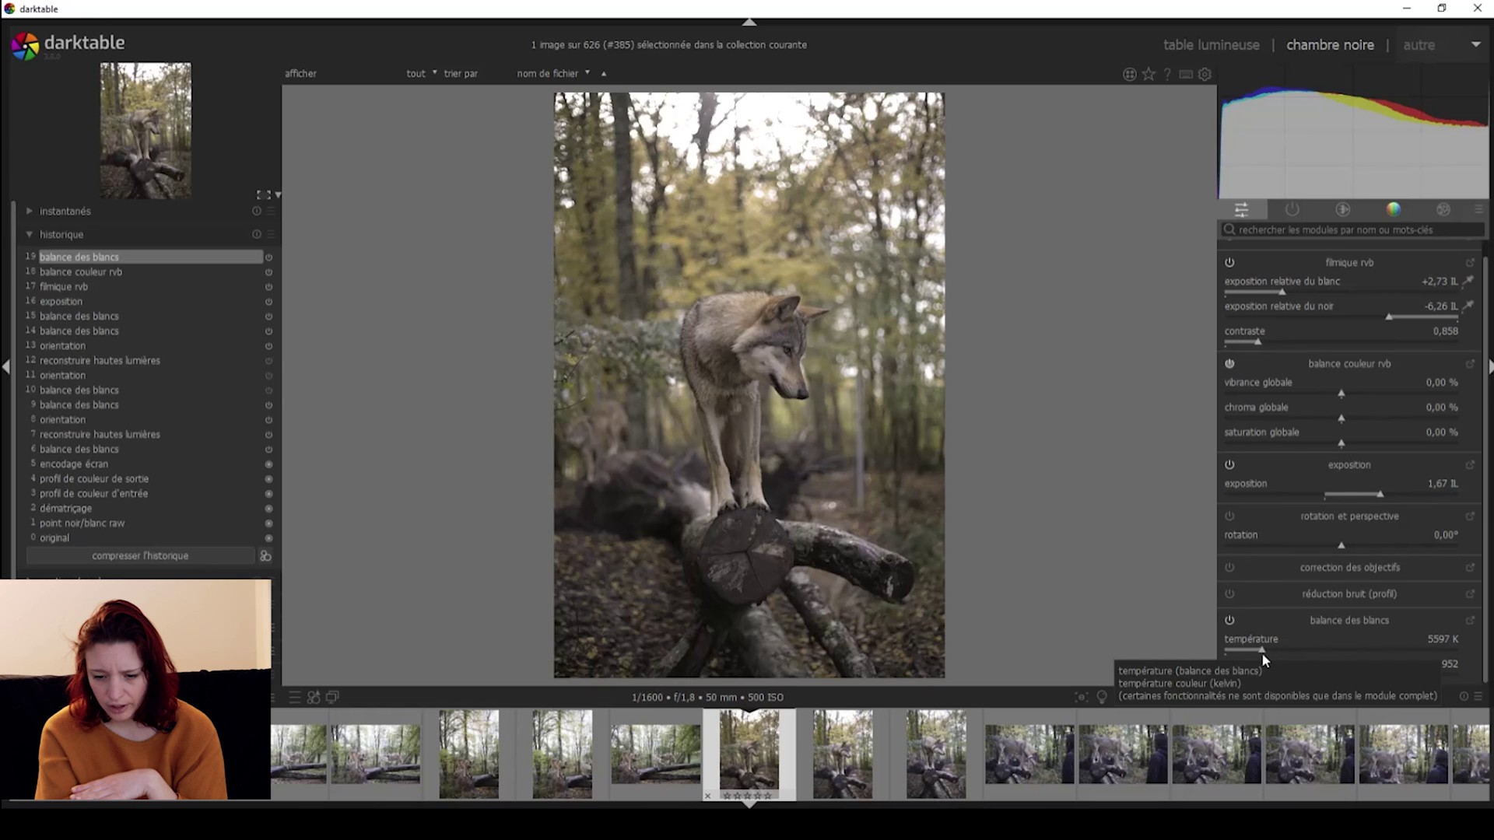
left_click_drag(1319, 674, 1310, 675)
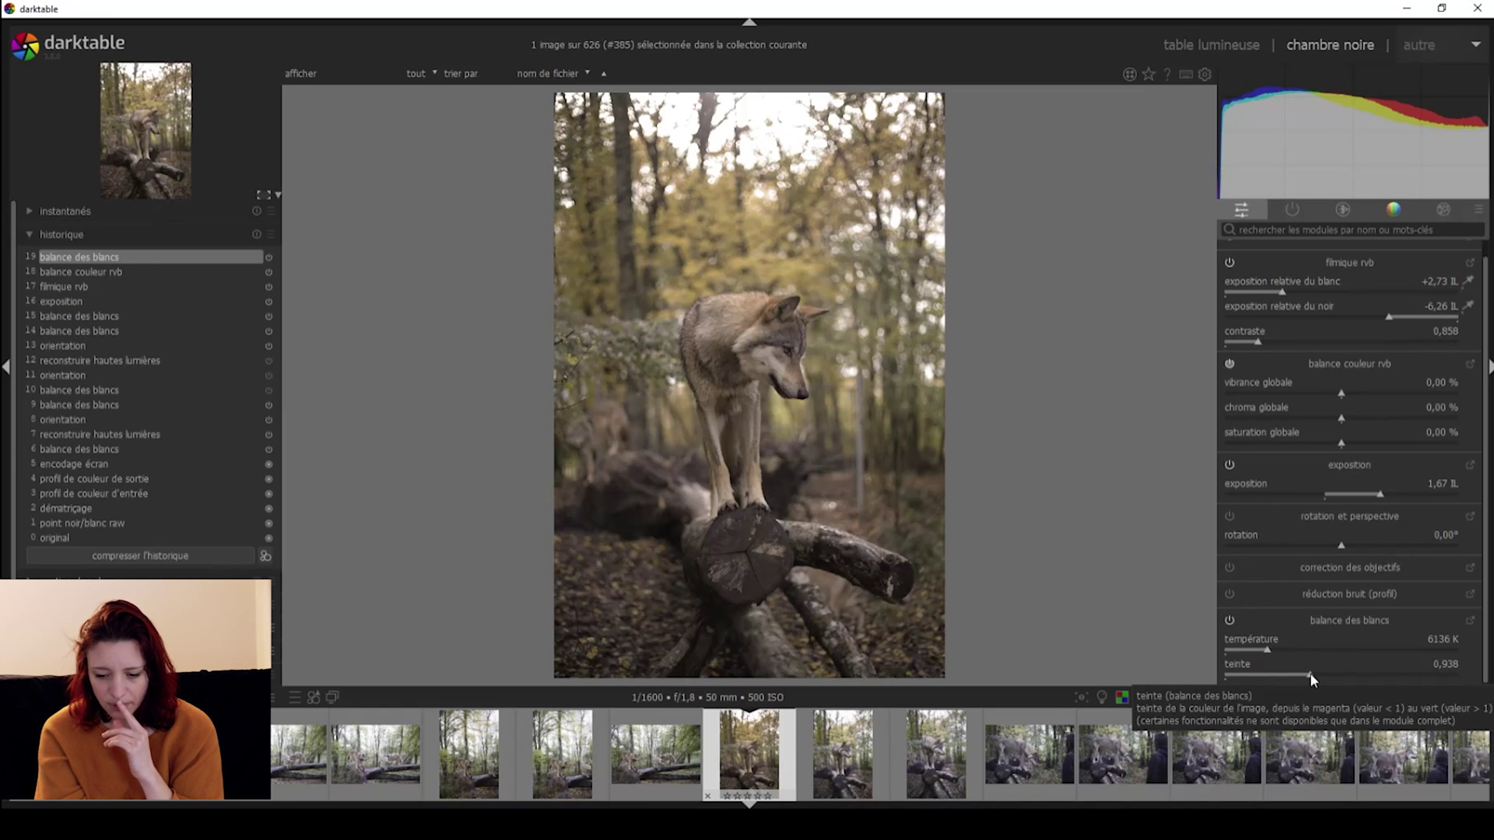
left_click_drag(1311, 675, 1311, 676)
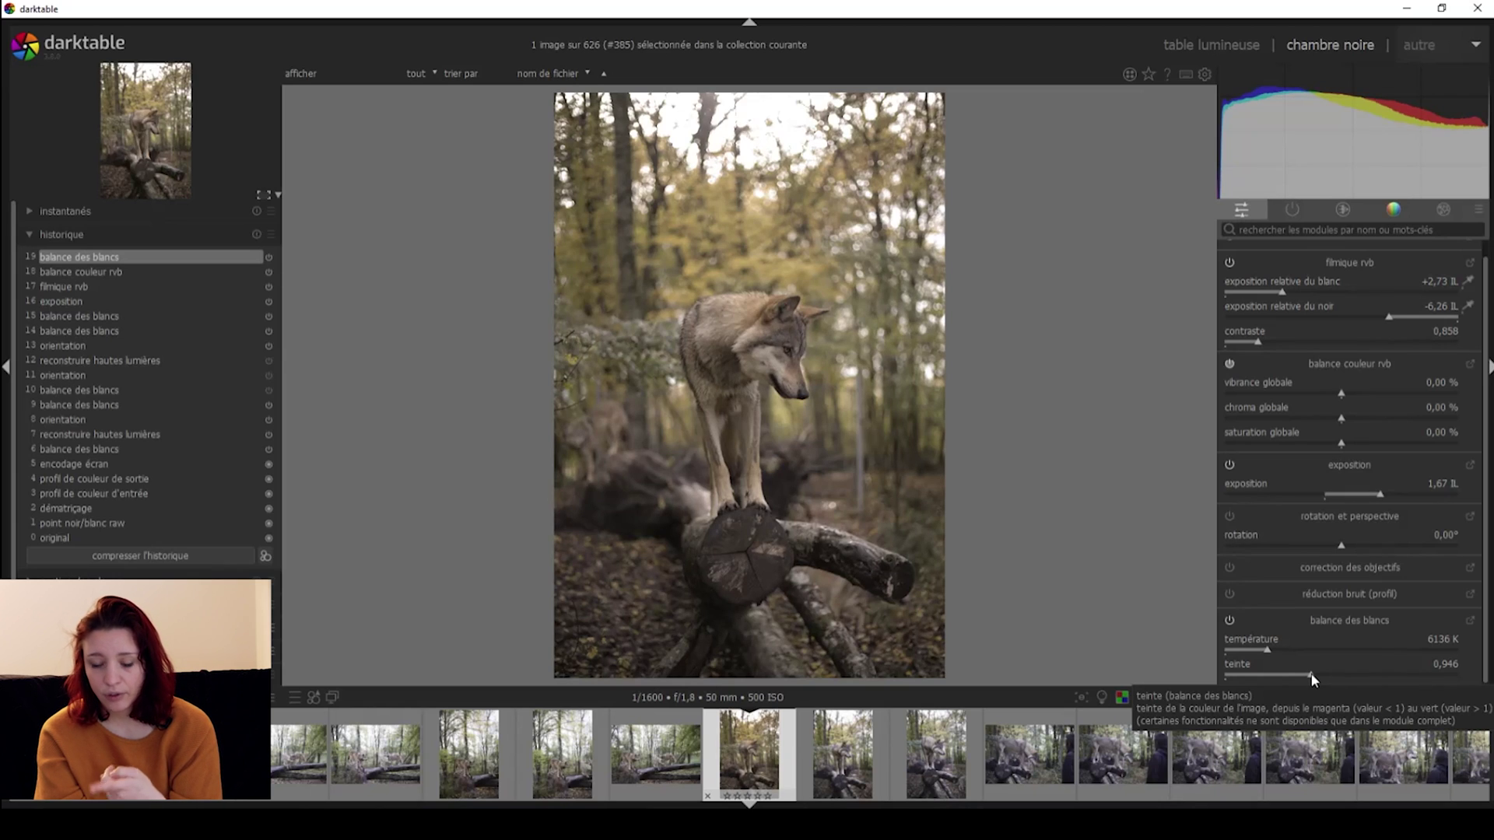
left_click_drag(1311, 676, 1314, 676)
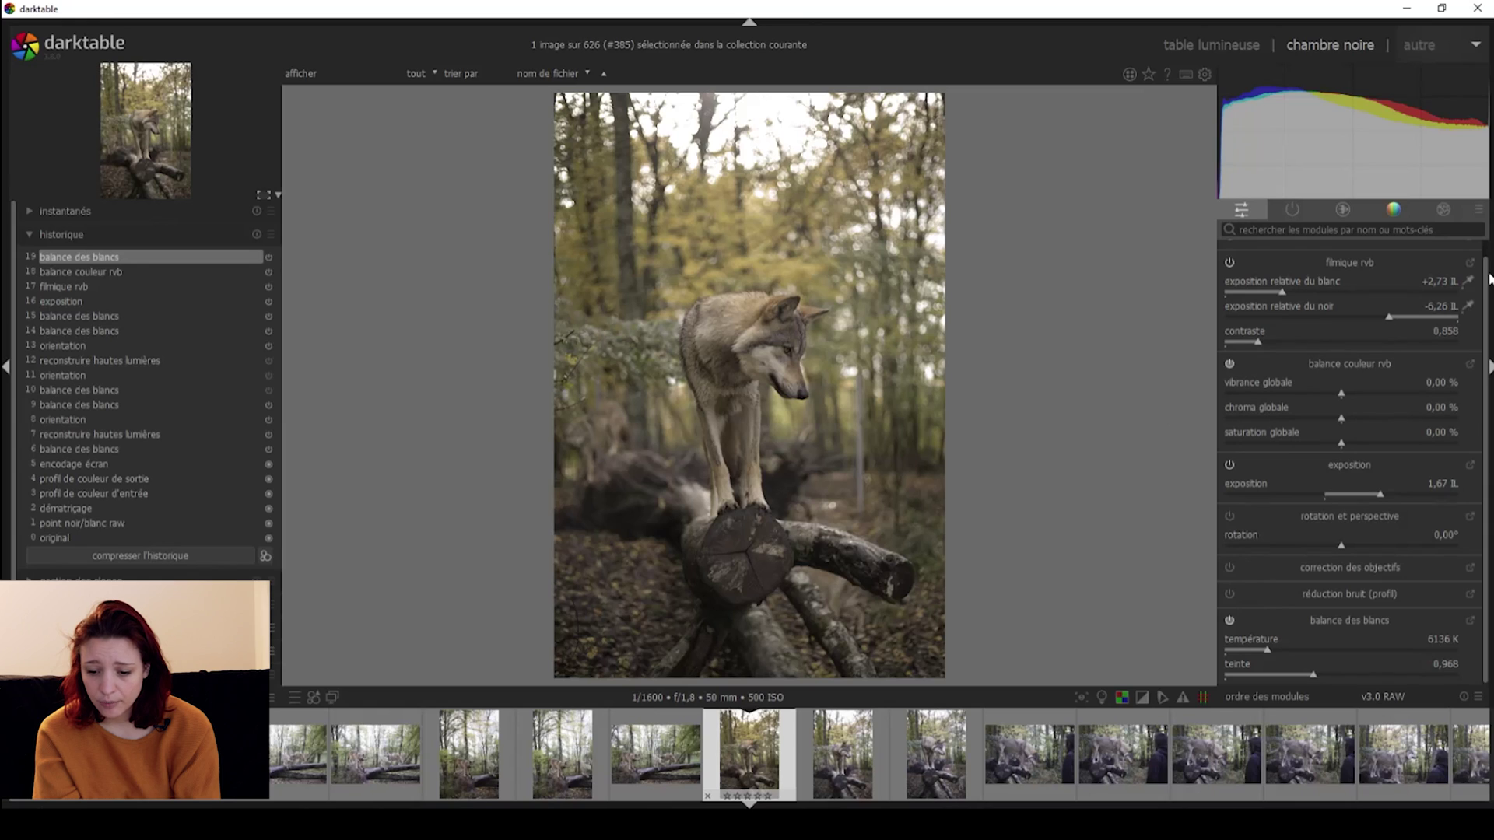
Step: Enable correction des objectifs in its full module view and collapse its settings
scroll(1471, 311, "up", 1)
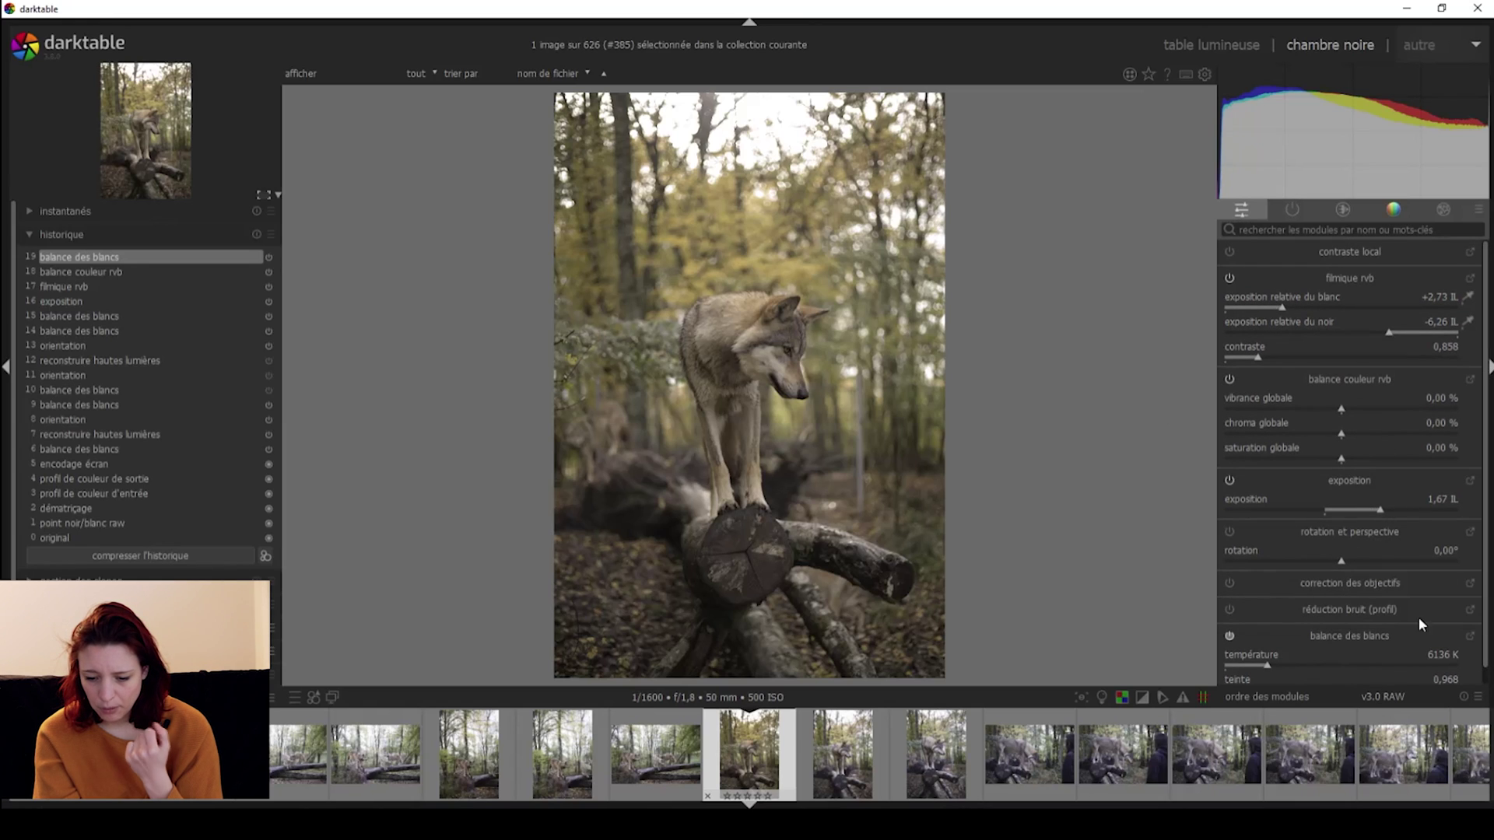
left_click(1325, 584)
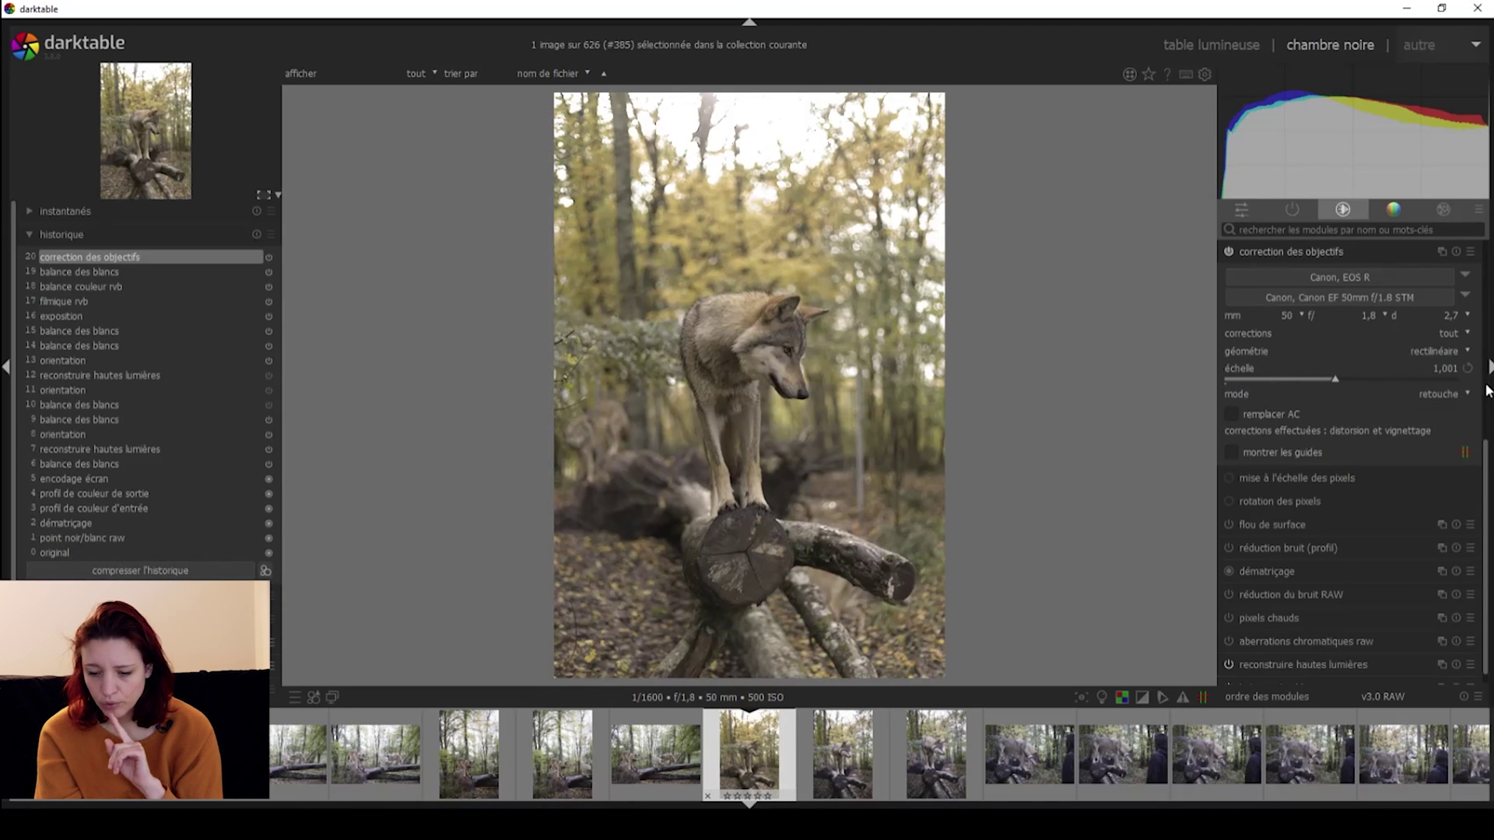
scroll(1469, 401, "up", 4)
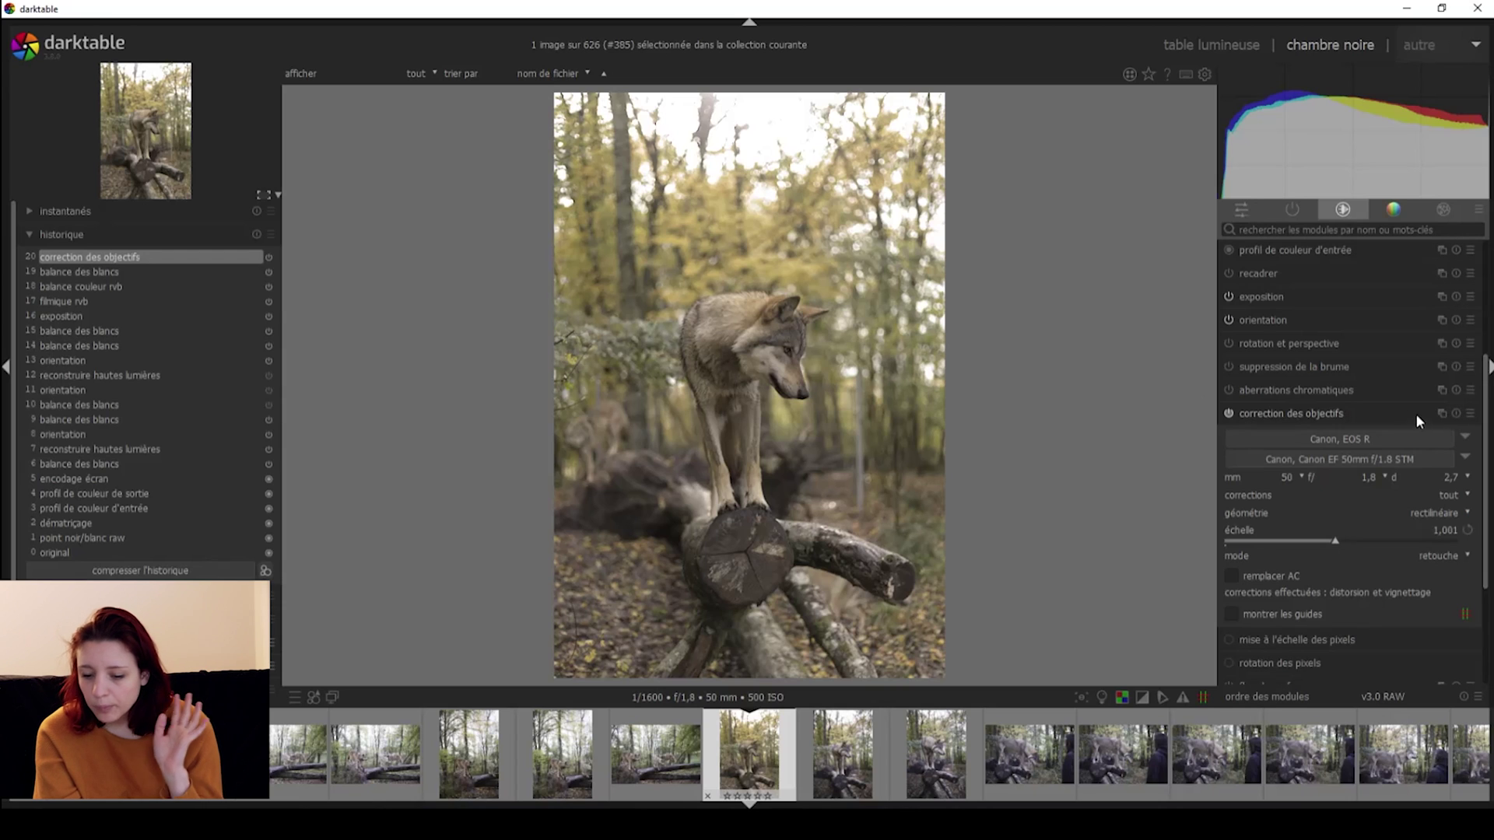
left_click(1273, 413)
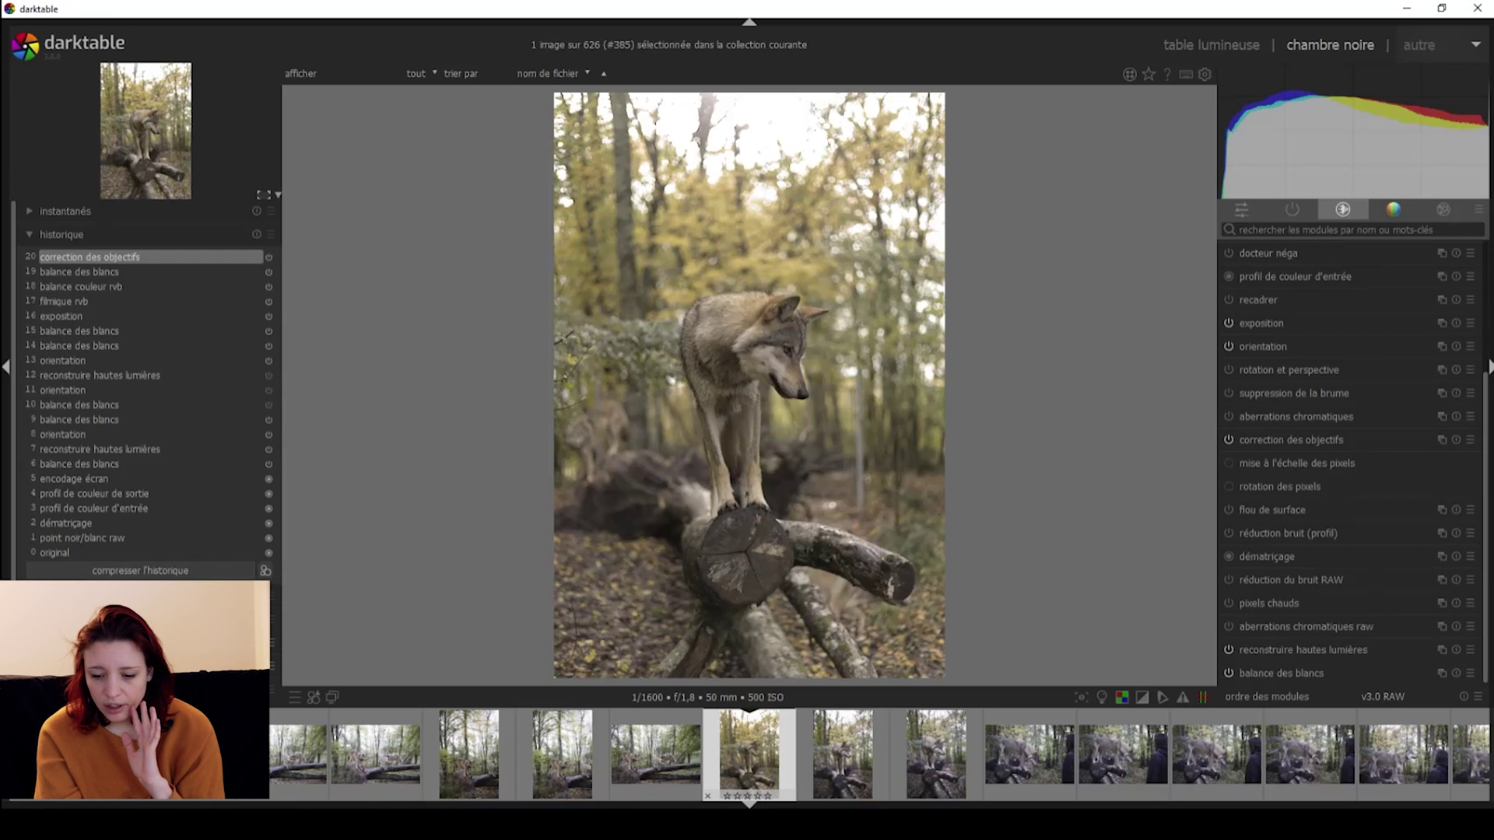
left_click_drag(1487, 410, 1487, 261)
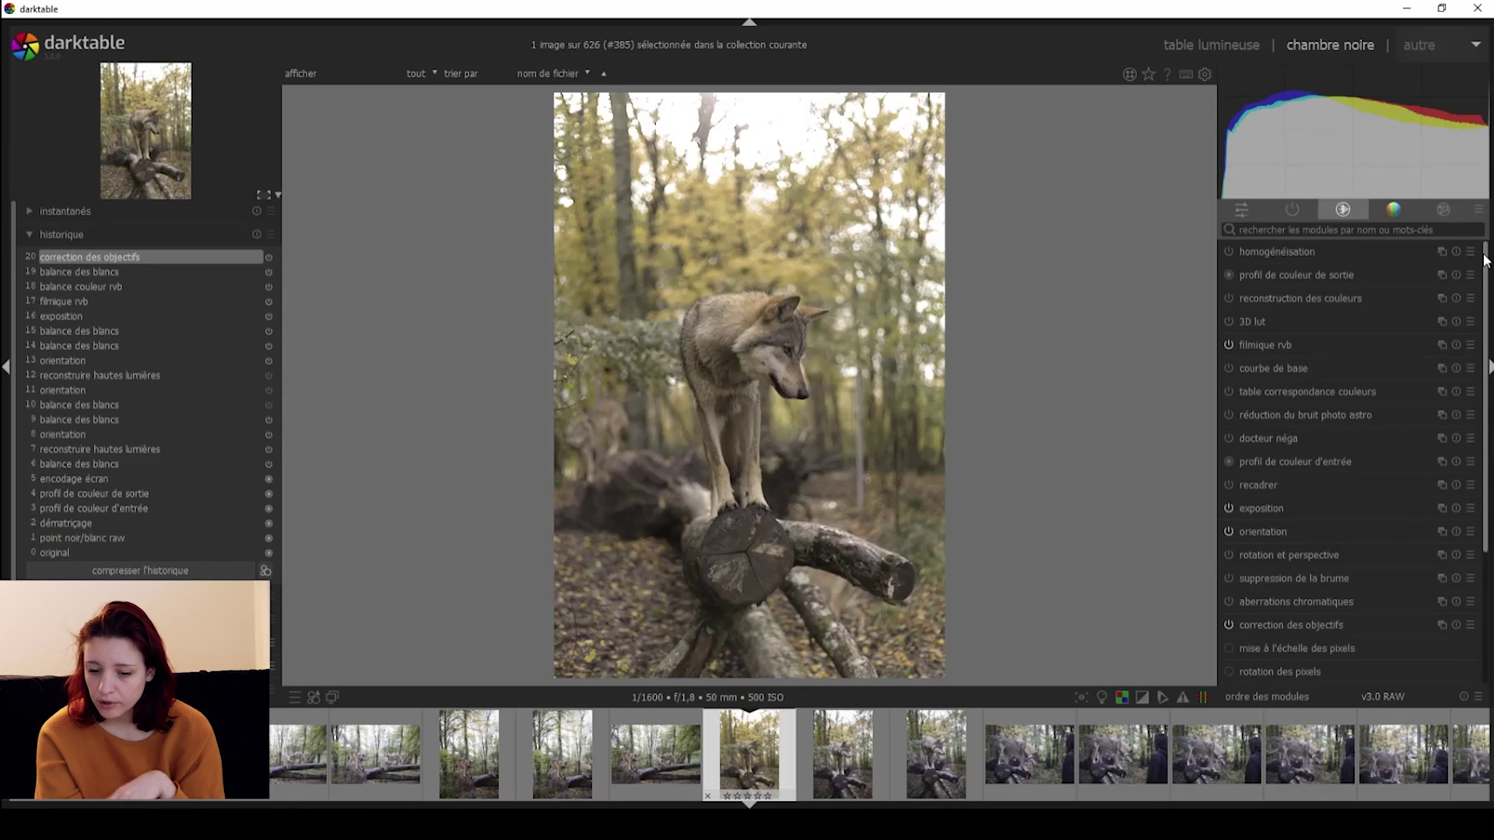
Step: Among the technical modules, try homogénéisation and switch it back off, and disable filmique rvb
left_click(1242, 210)
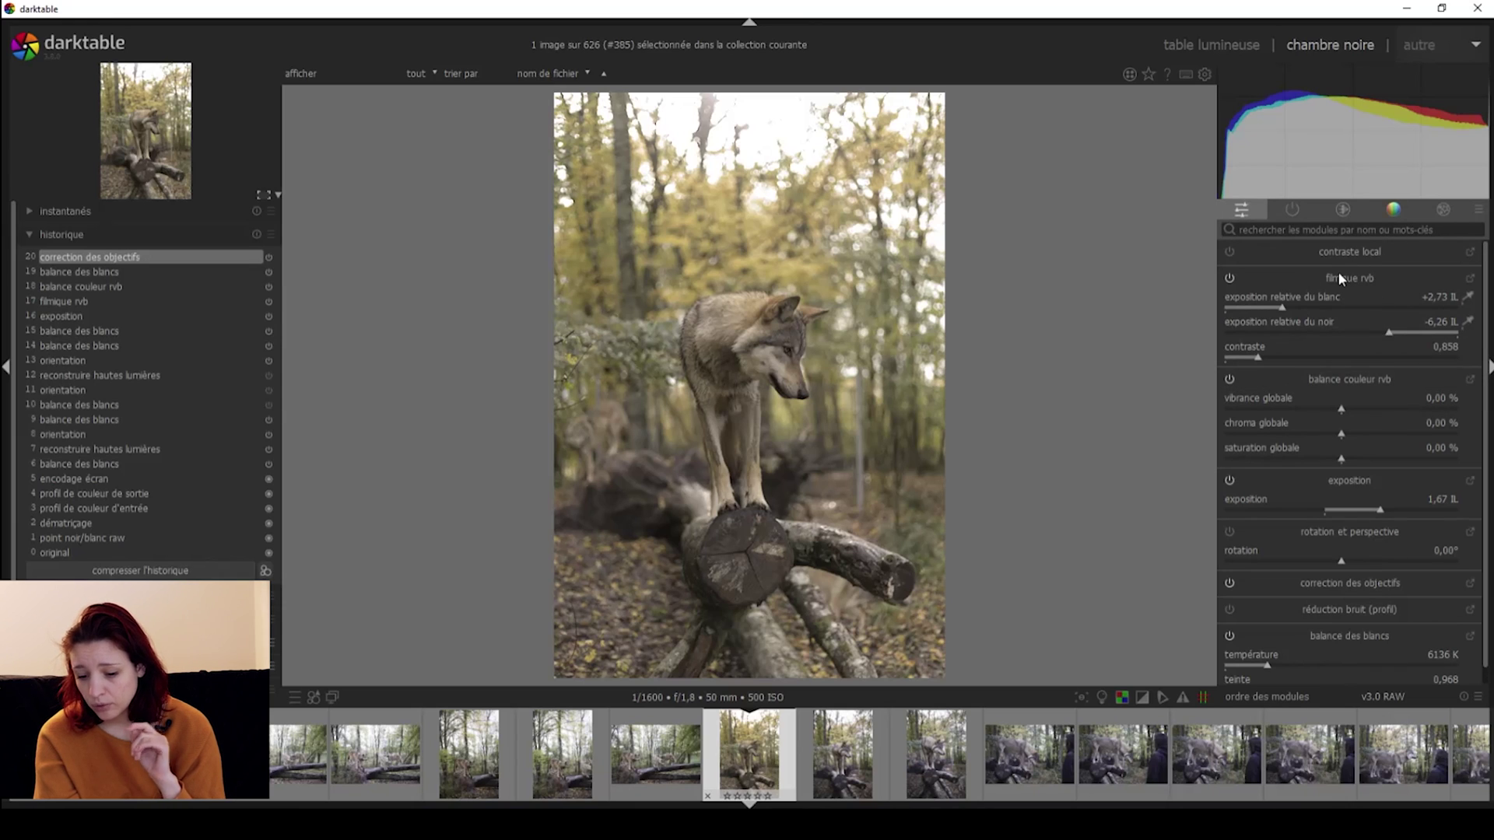
left_click(1340, 212)
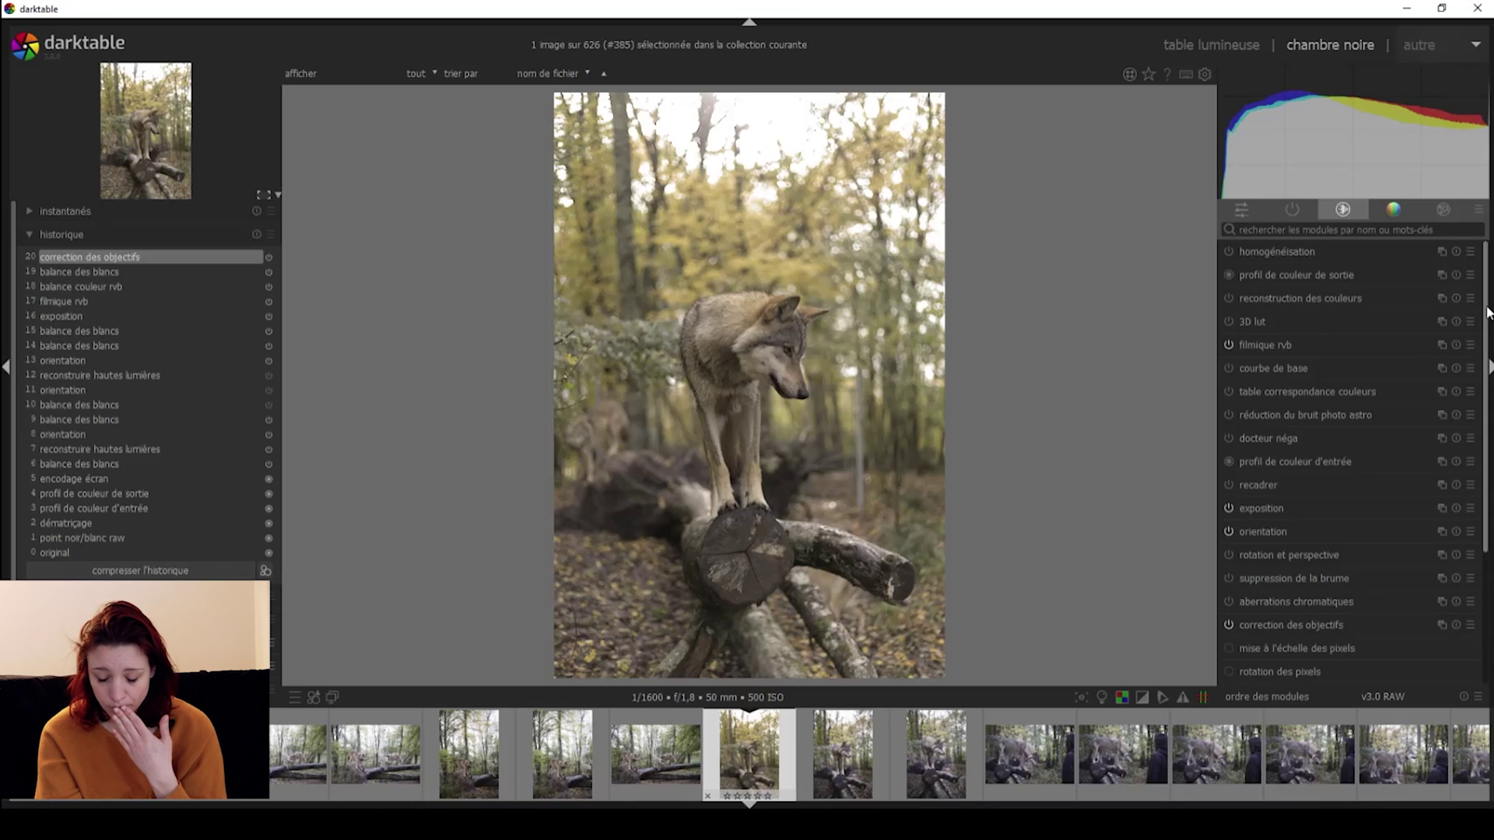
left_click(1226, 252)
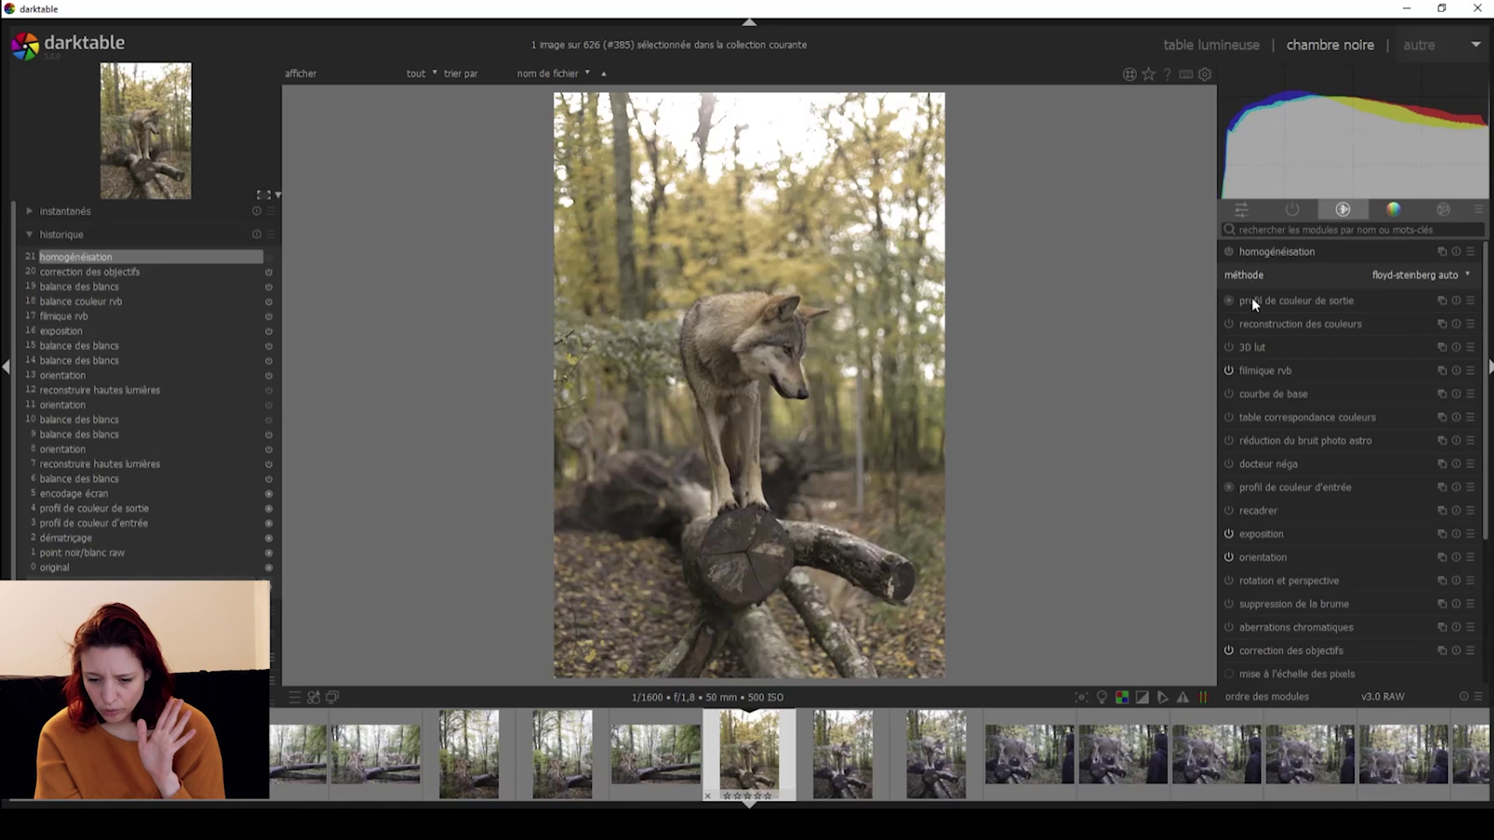
scroll(1252, 298, "down", 1)
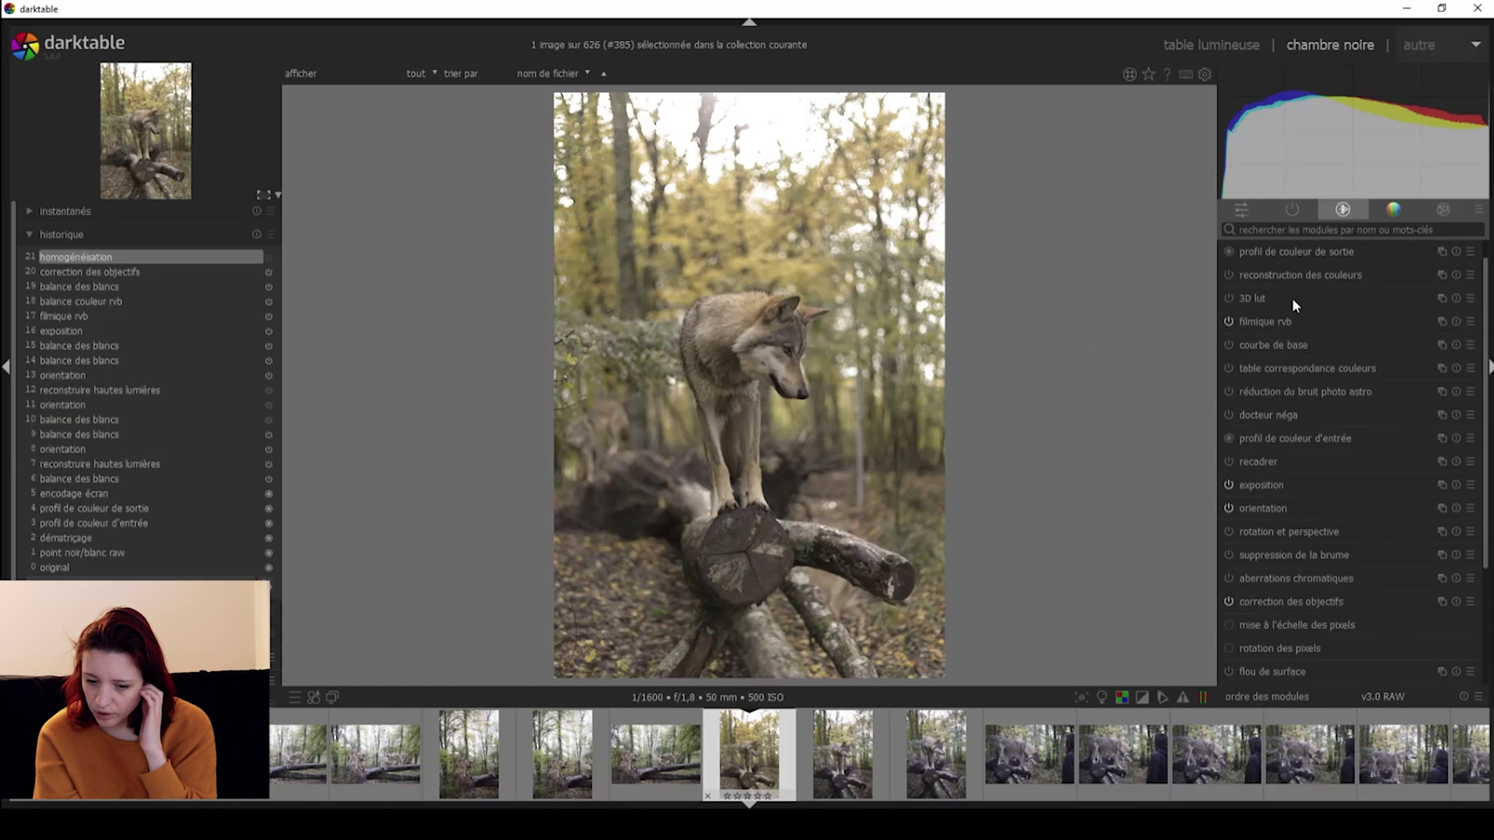
left_click(1228, 322)
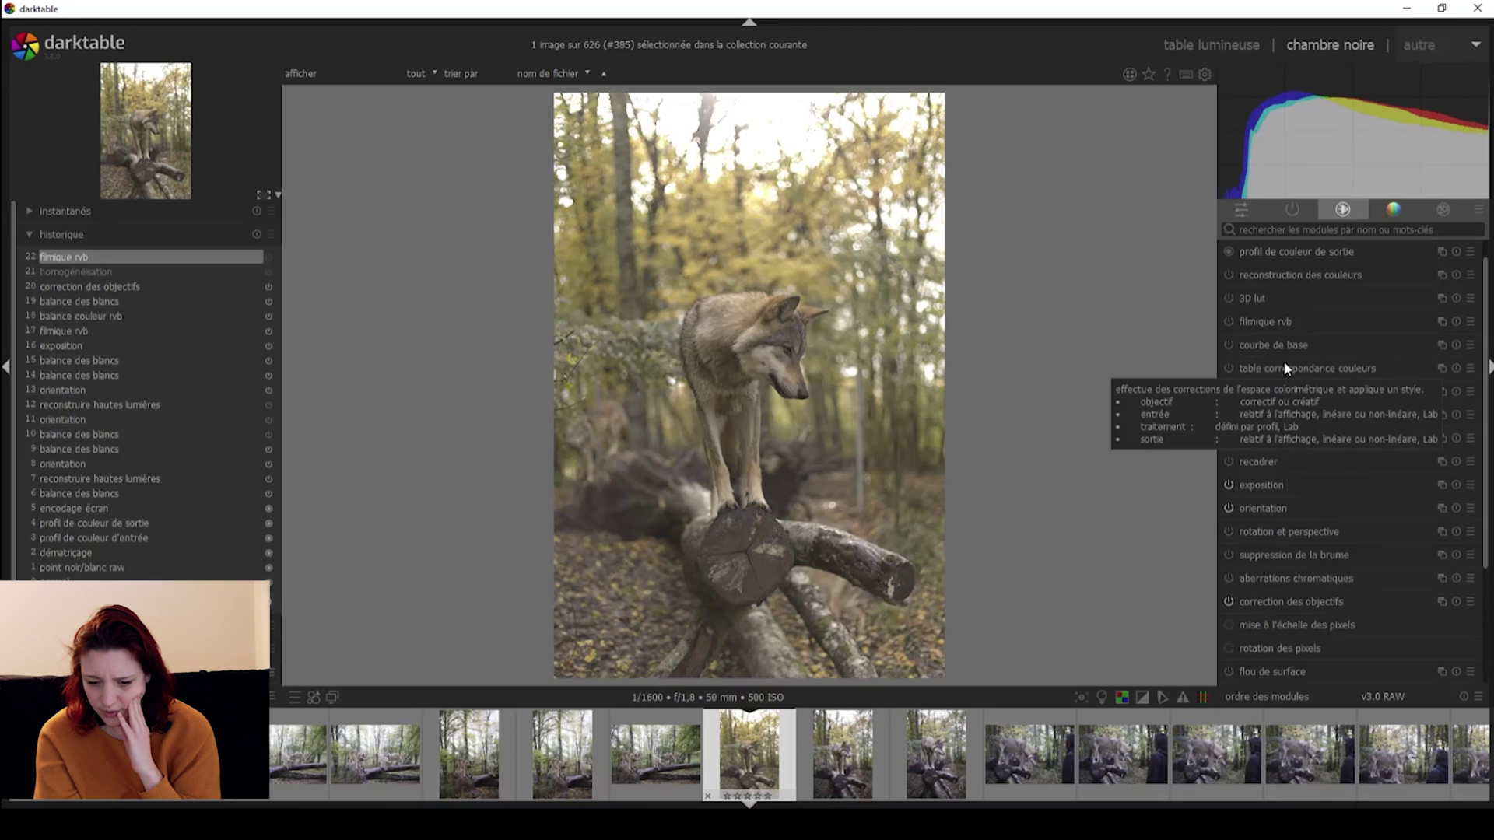
Step: Open the courbe de base module and try a curve that raises the highlights while anchoring the shadows
left_click(1280, 346)
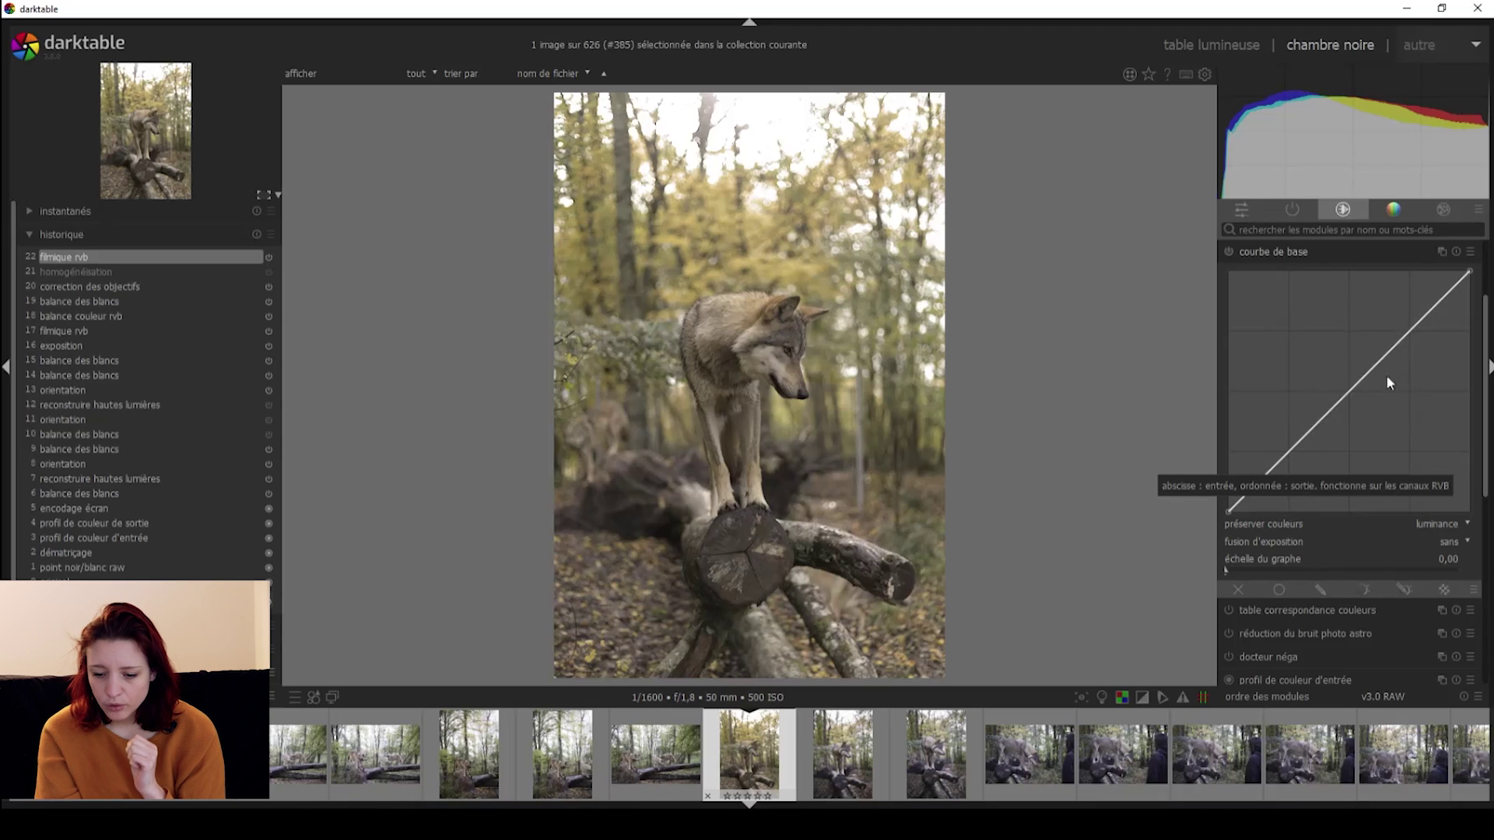
left_click_drag(1430, 302, 1268, 478)
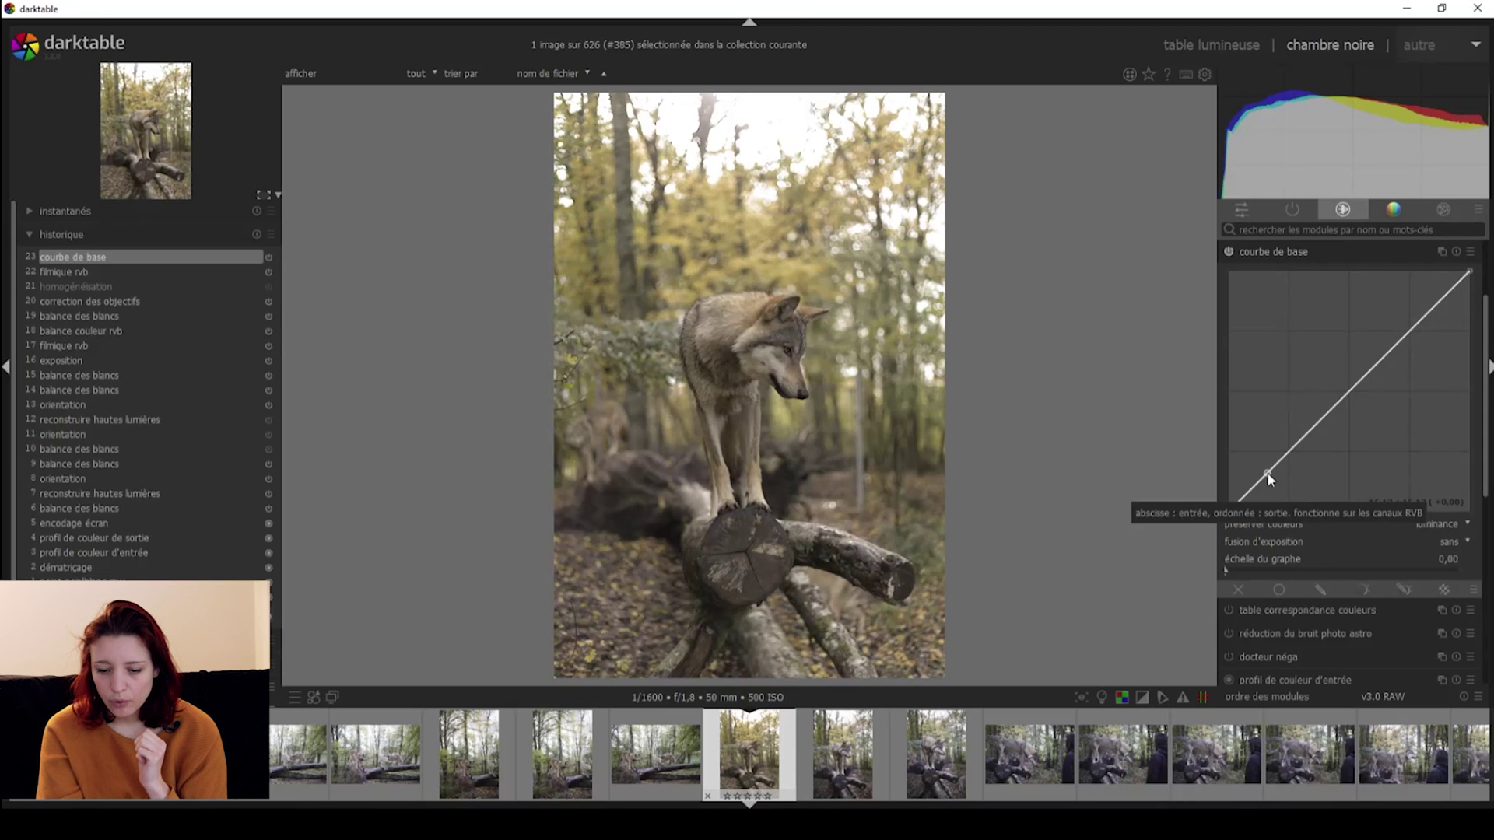
left_click_drag(1430, 310, 1438, 299)
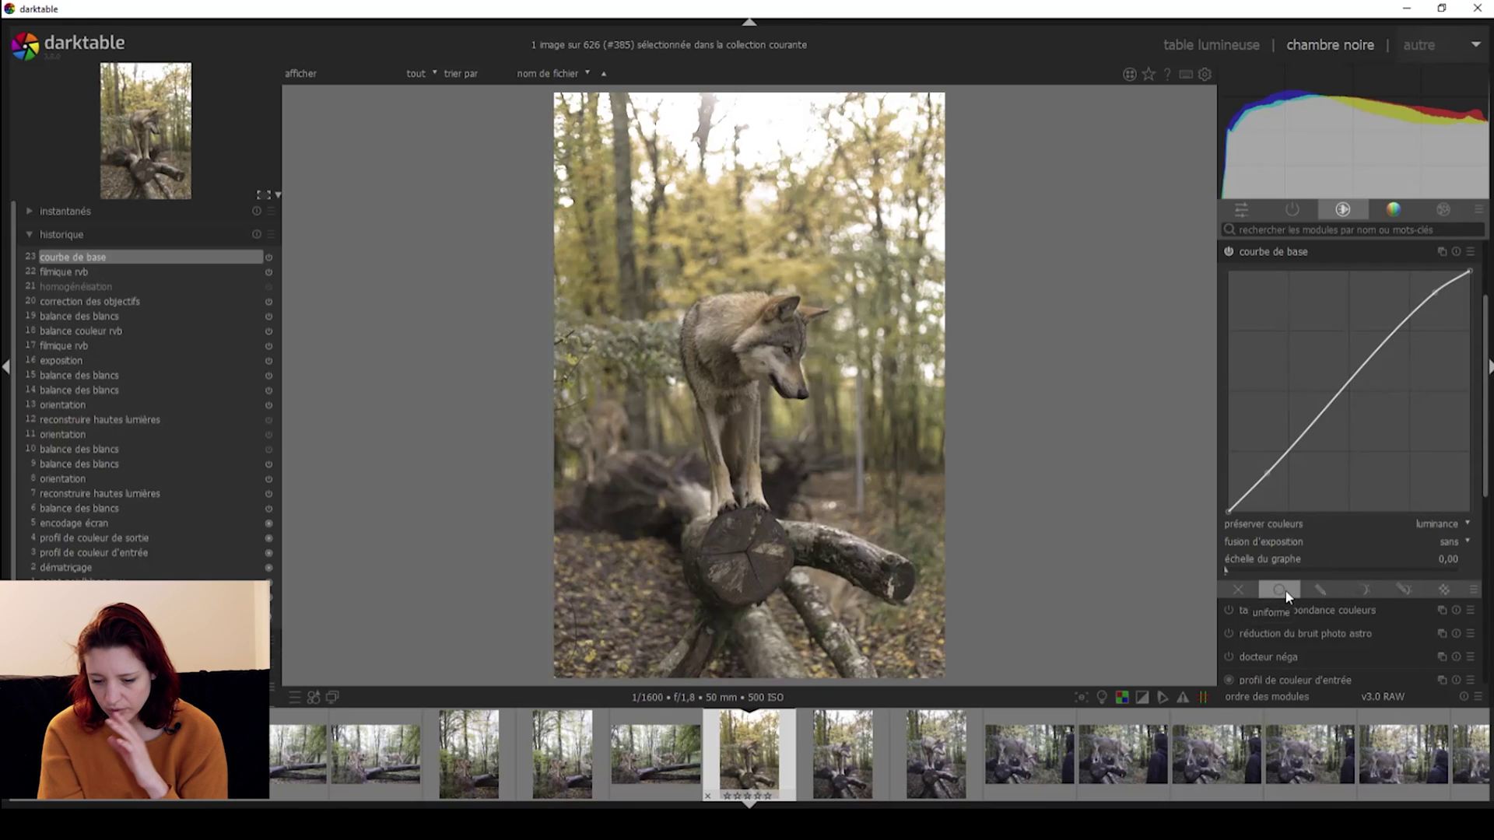
scroll(1301, 589, "down", 1)
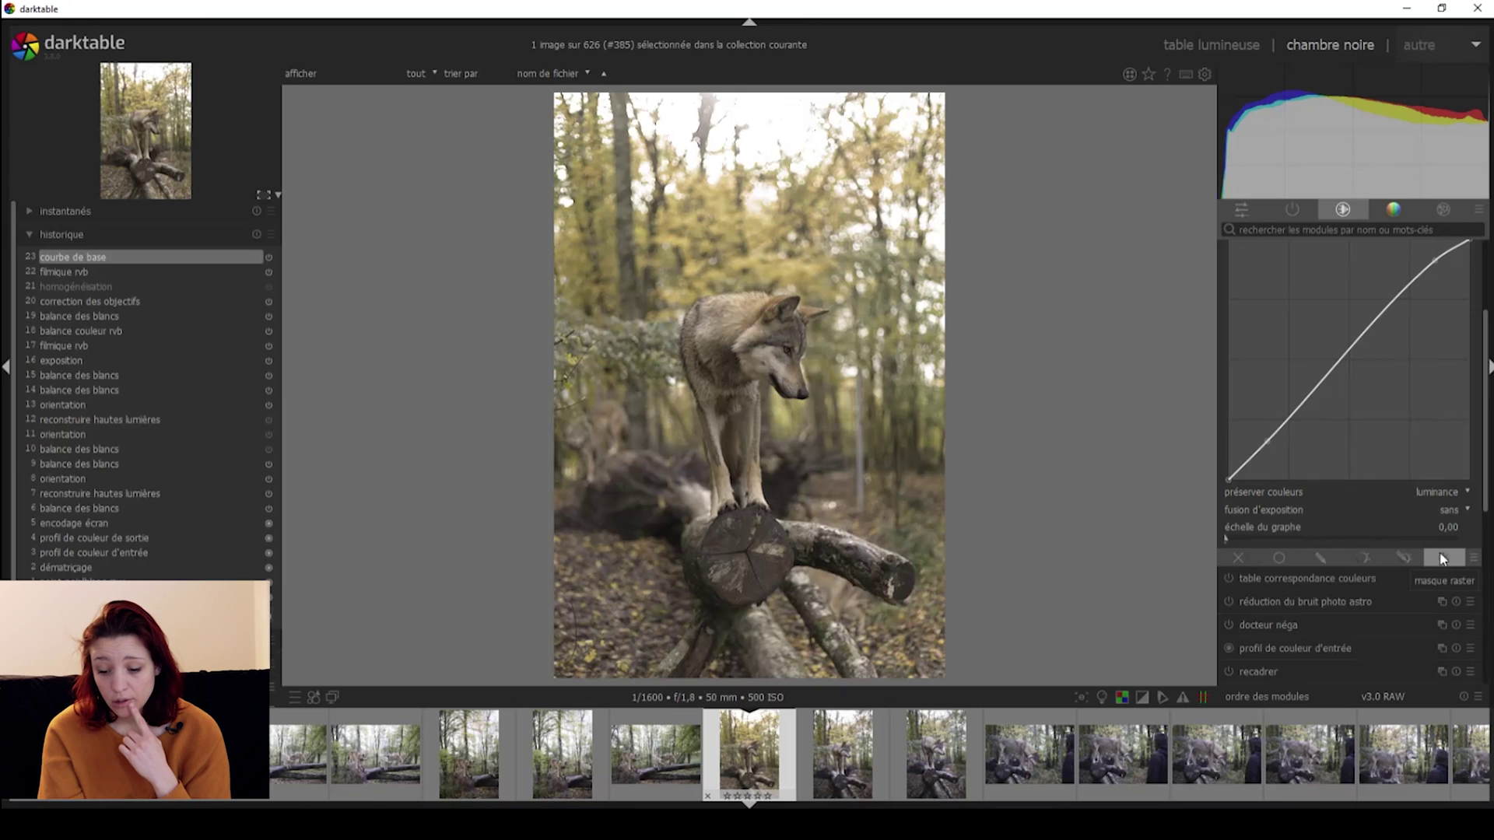
Step: Give courbe de base a drawn mask and place a circle on the trees just above the wolf
left_click(1390, 556)
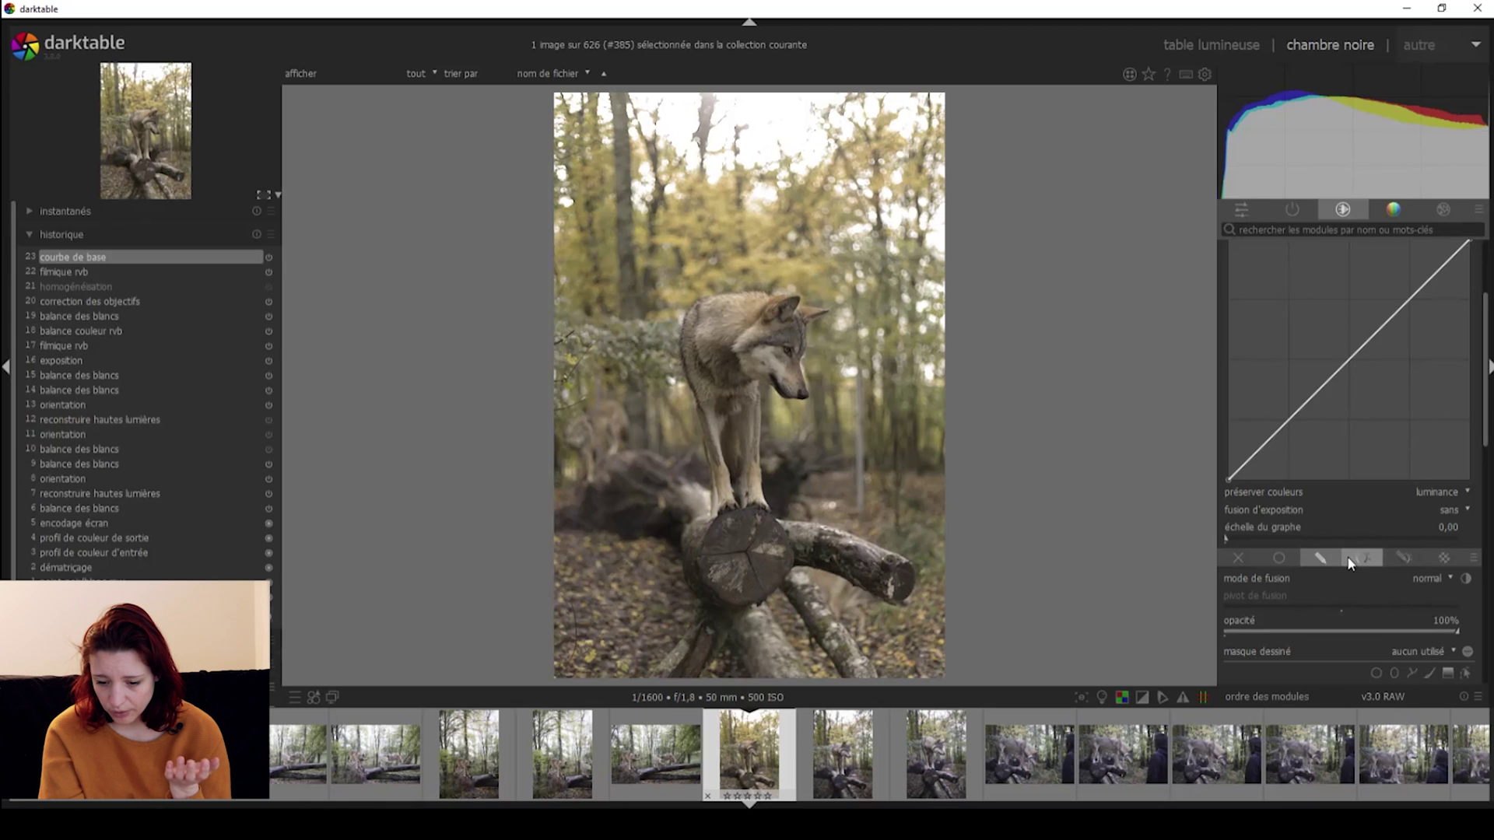
left_click(1376, 673)
scroll(1332, 400, "down", 5)
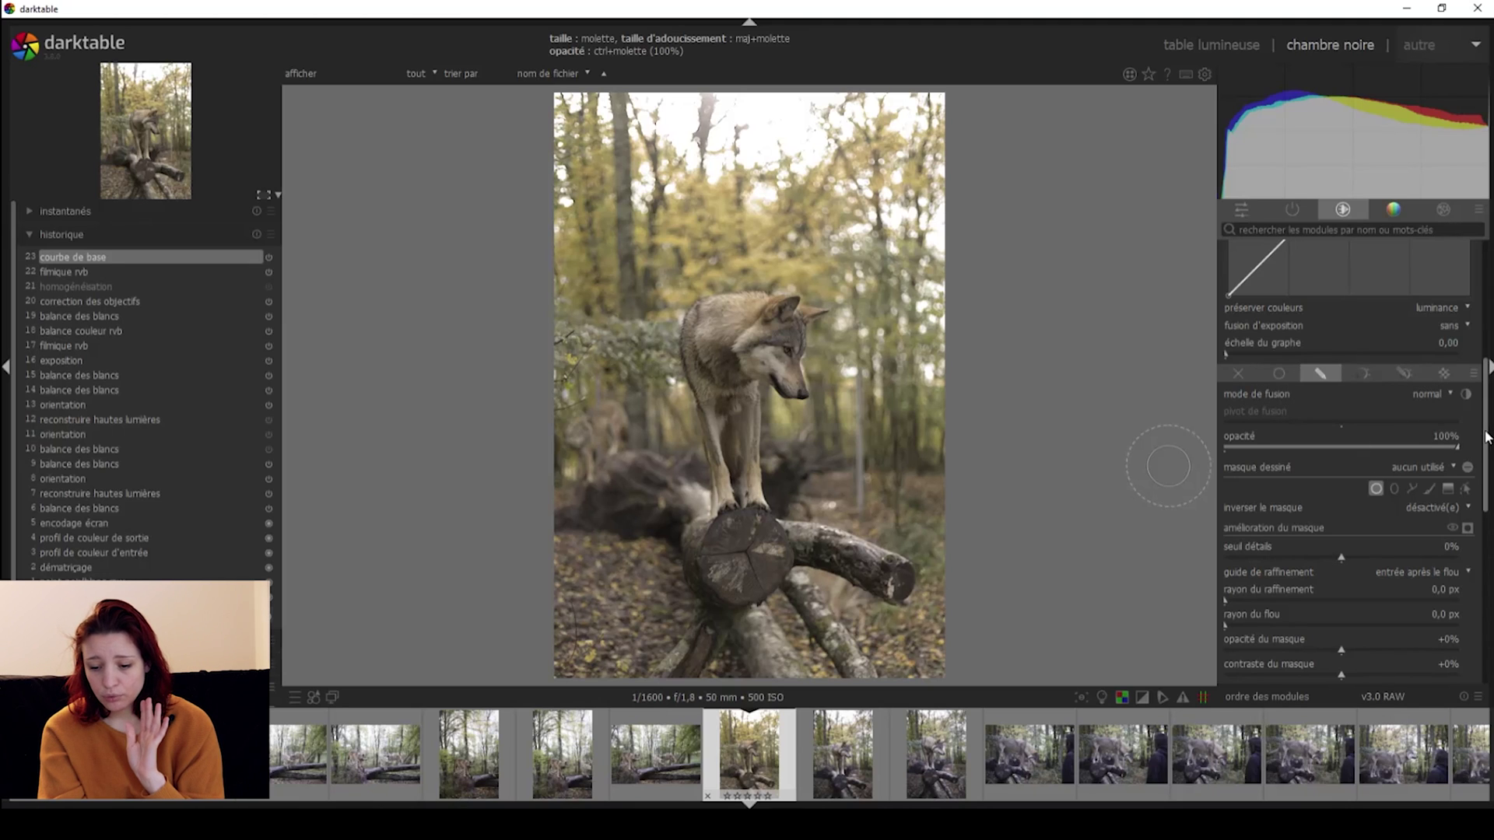
scroll(1487, 465, "down", 2)
left_click_drag(1486, 464, 1487, 464)
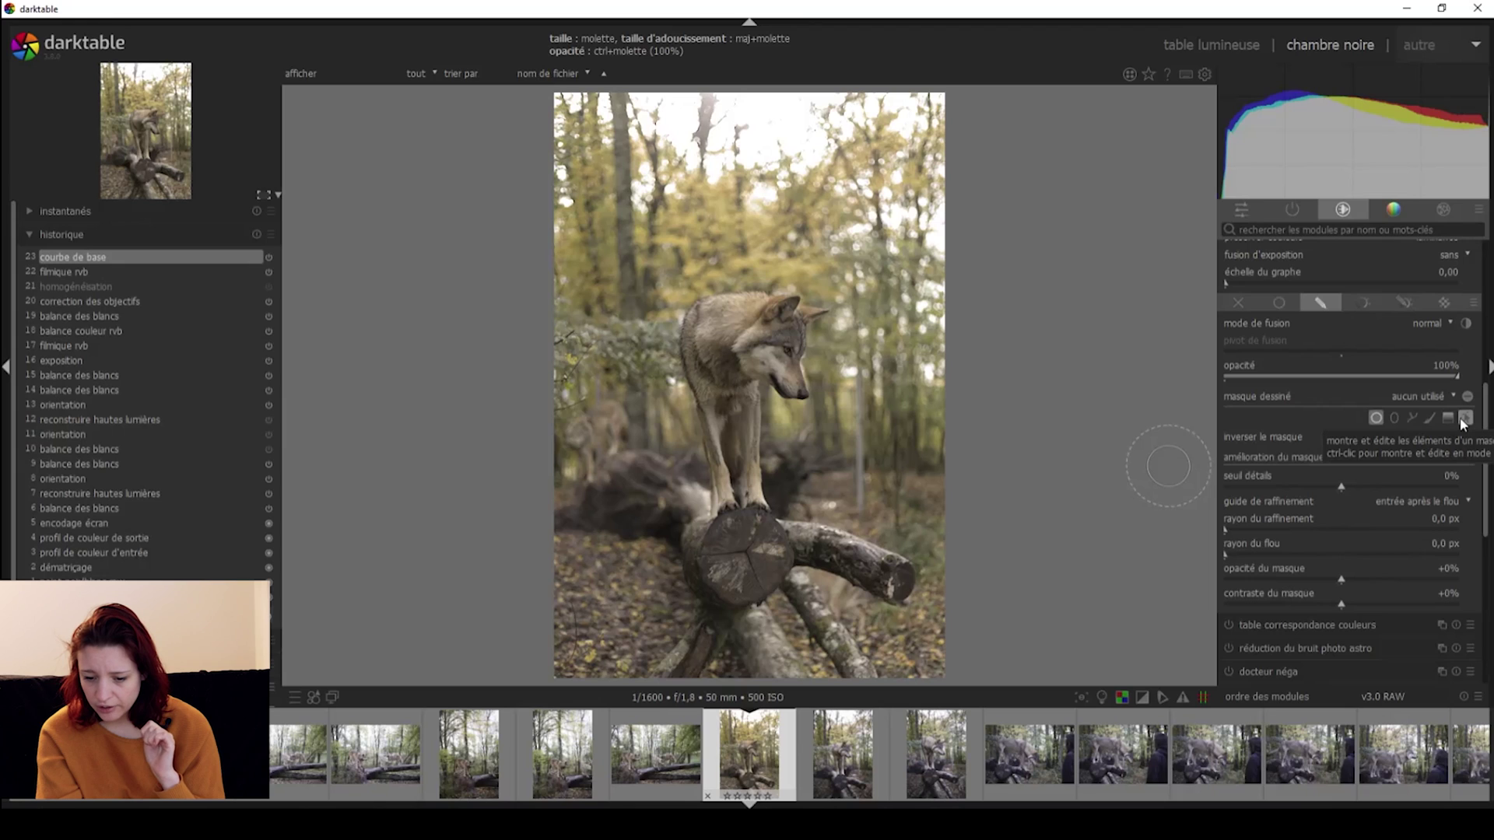
left_click(727, 238)
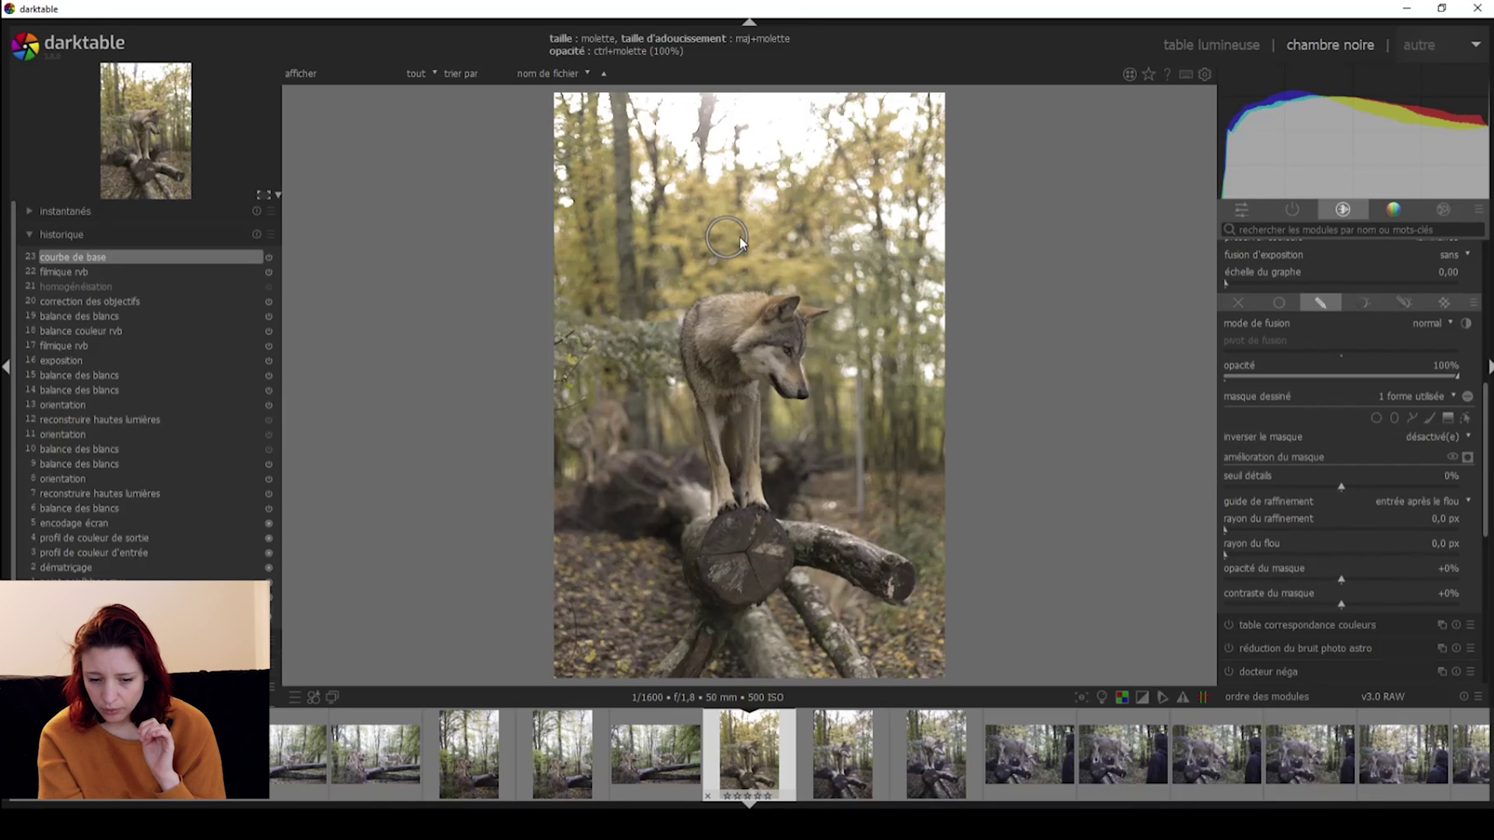
Step: Try mask refinements of 3% seuil détails, 27,3 px rayon du raffinement, 19,2 px rayon du flou and -1% contraste, leaving mask inversion désactivé(e)
left_click_drag(1237, 531, 1345, 488)
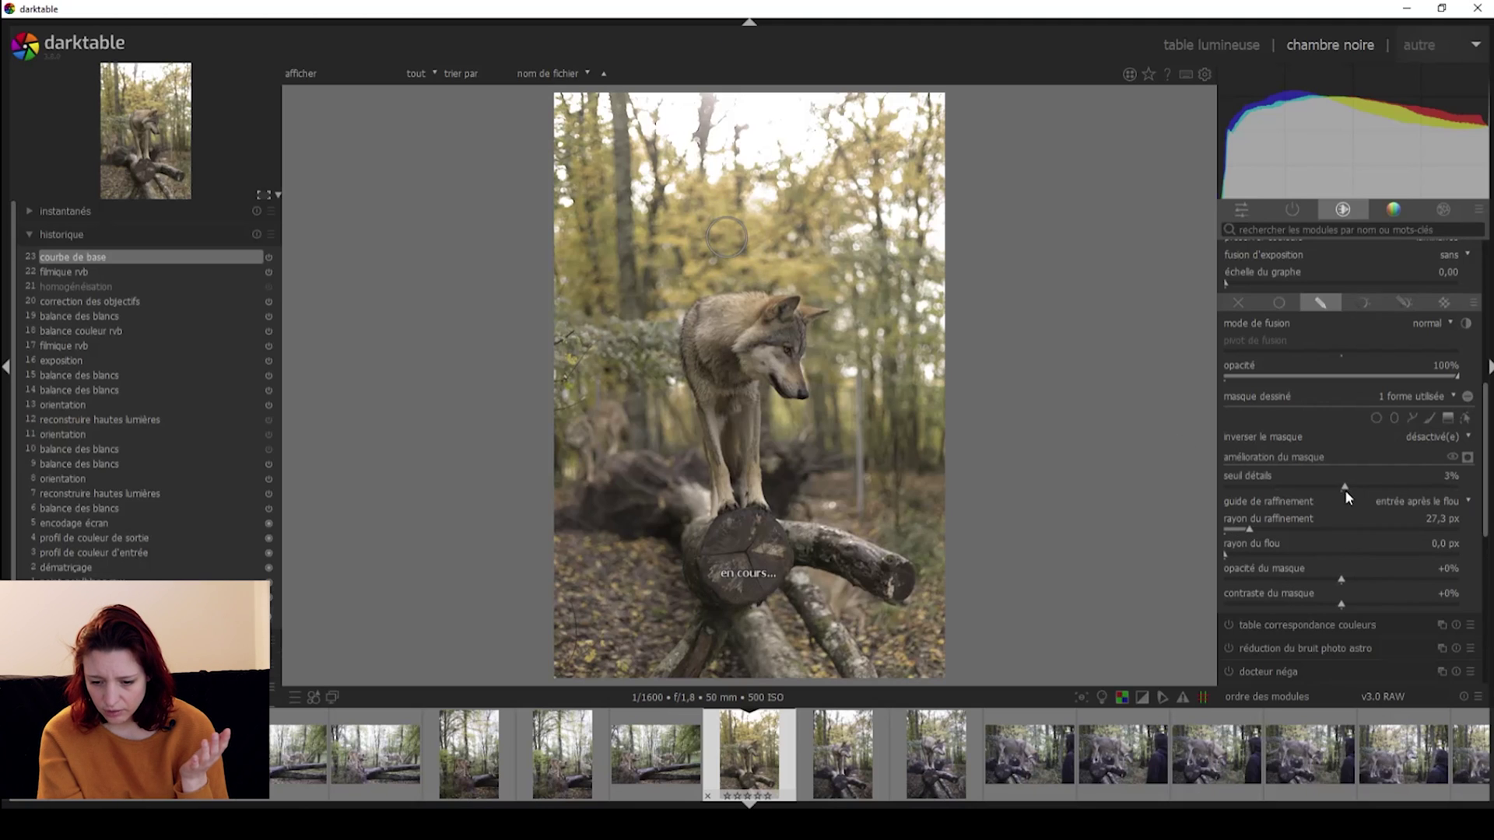
left_click(1268, 549)
scroll(1379, 601, "down", 1)
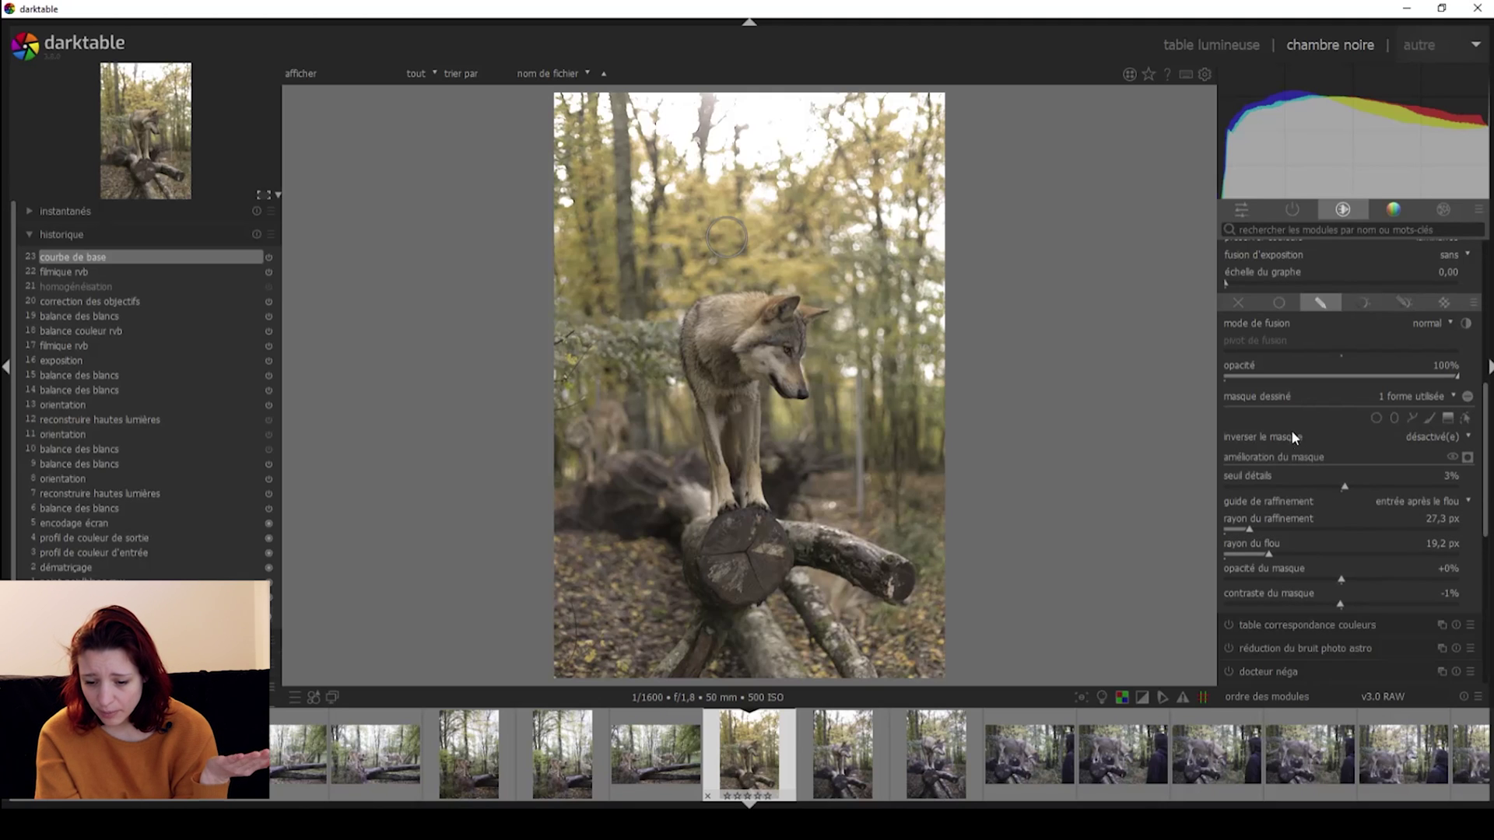
left_click(1415, 436)
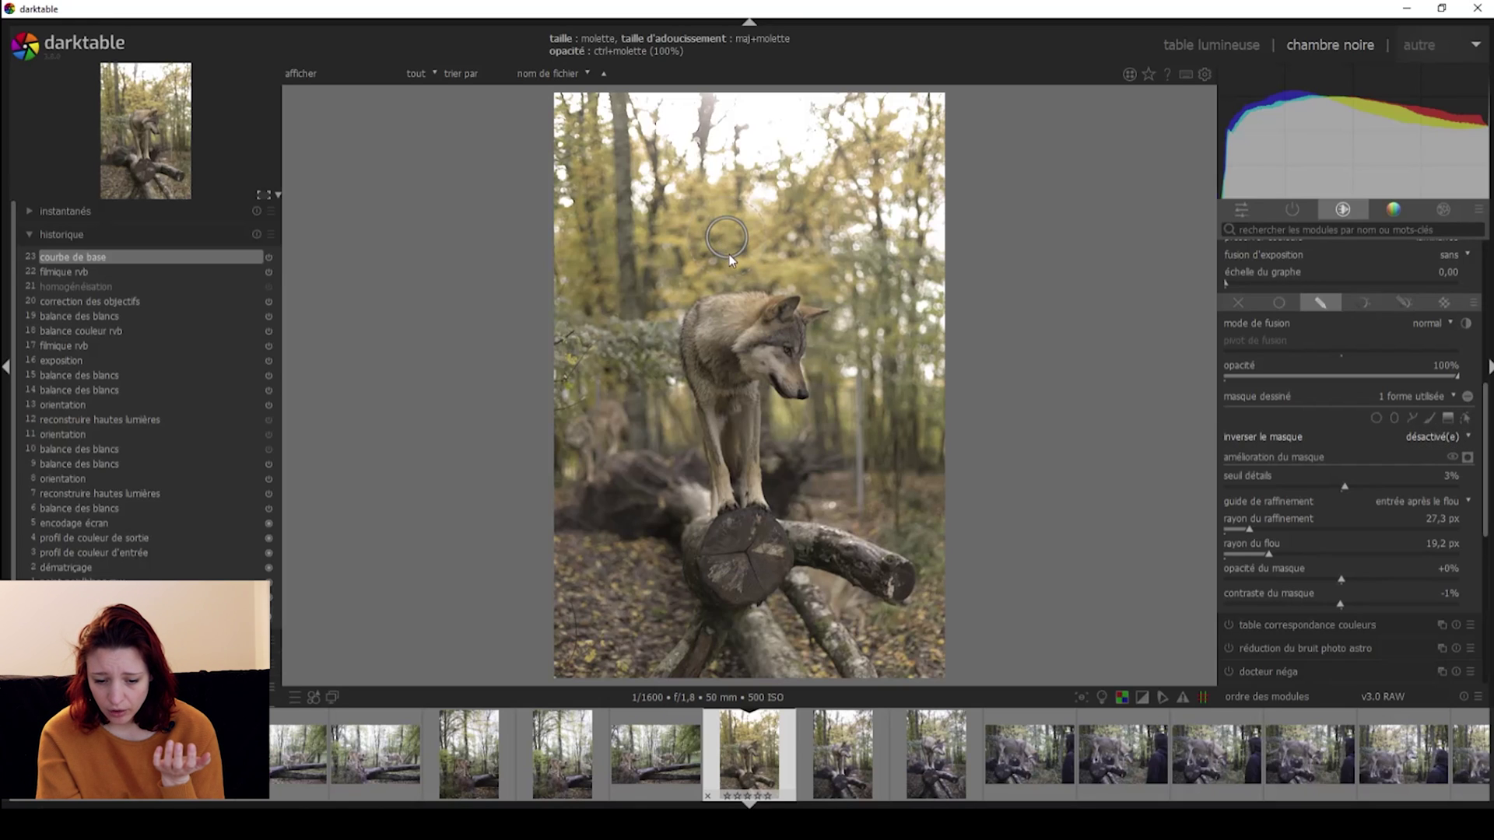
Step: Move the circle mask onto the wolf's head and set its seuil détails to 8%
left_click_drag(736, 303, 773, 339)
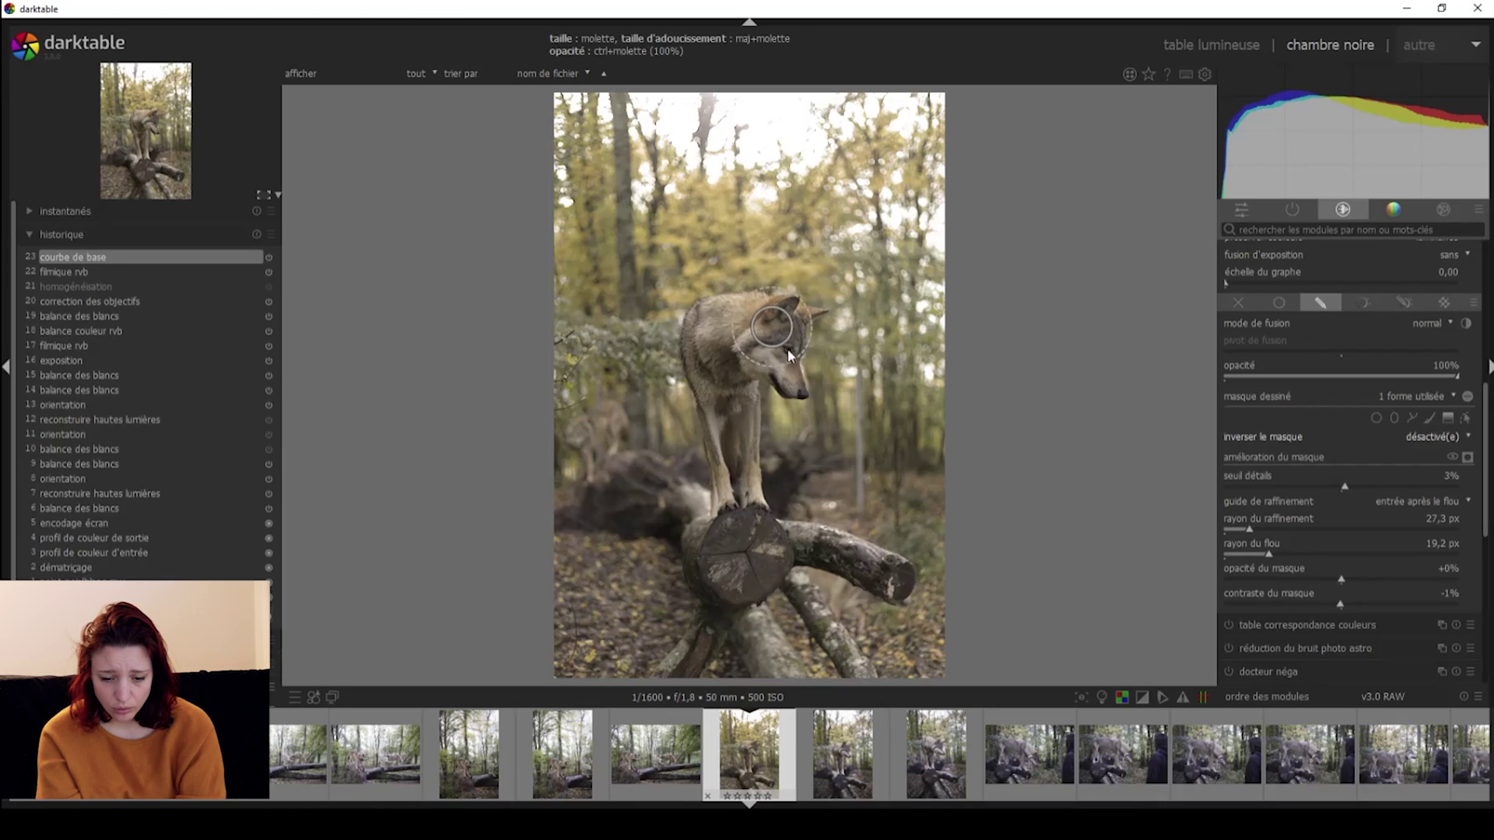
left_click_drag(781, 348, 776, 342)
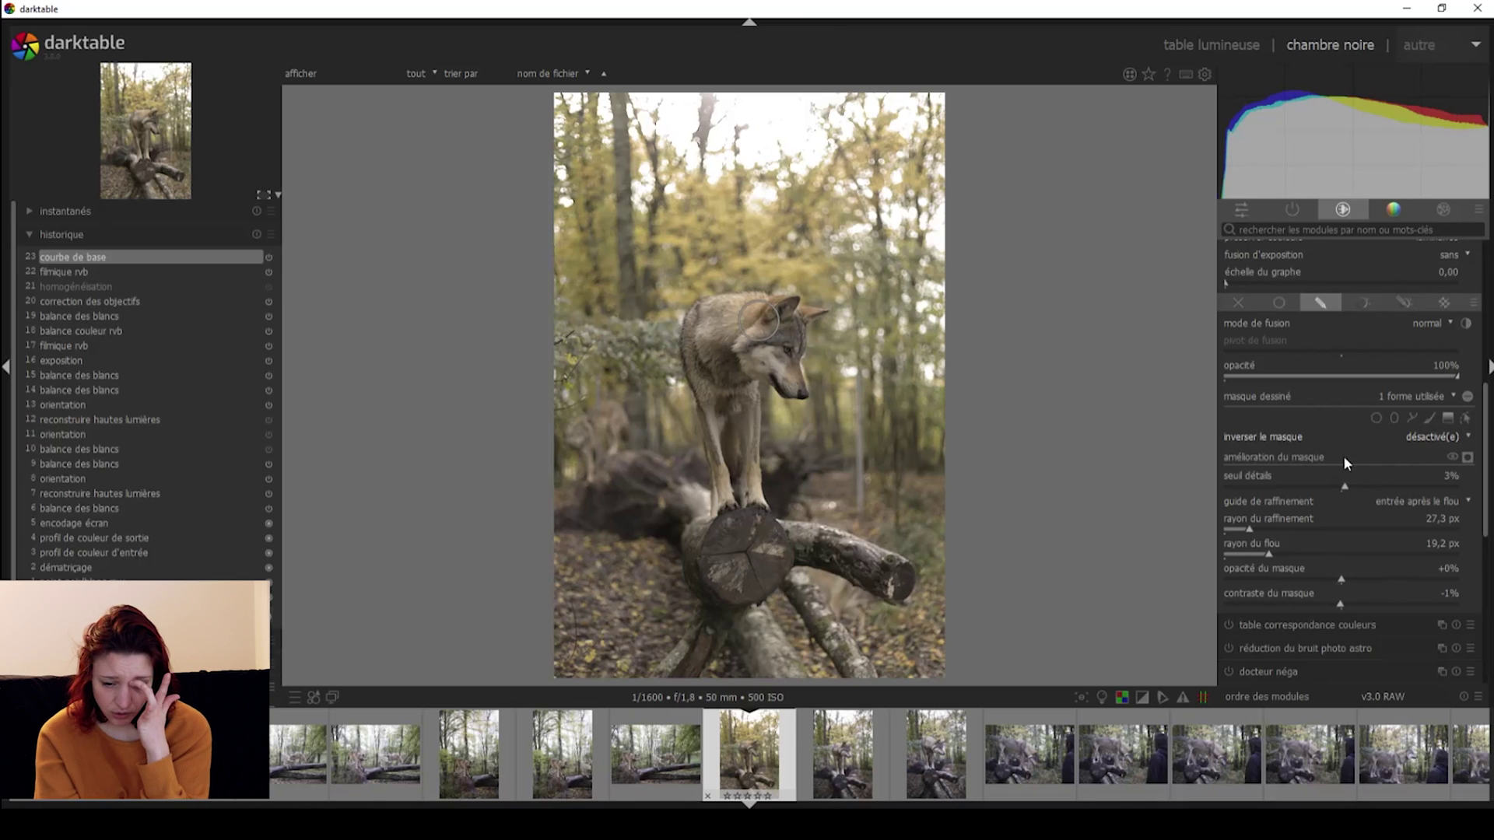
scroll(1343, 489, "up", 5)
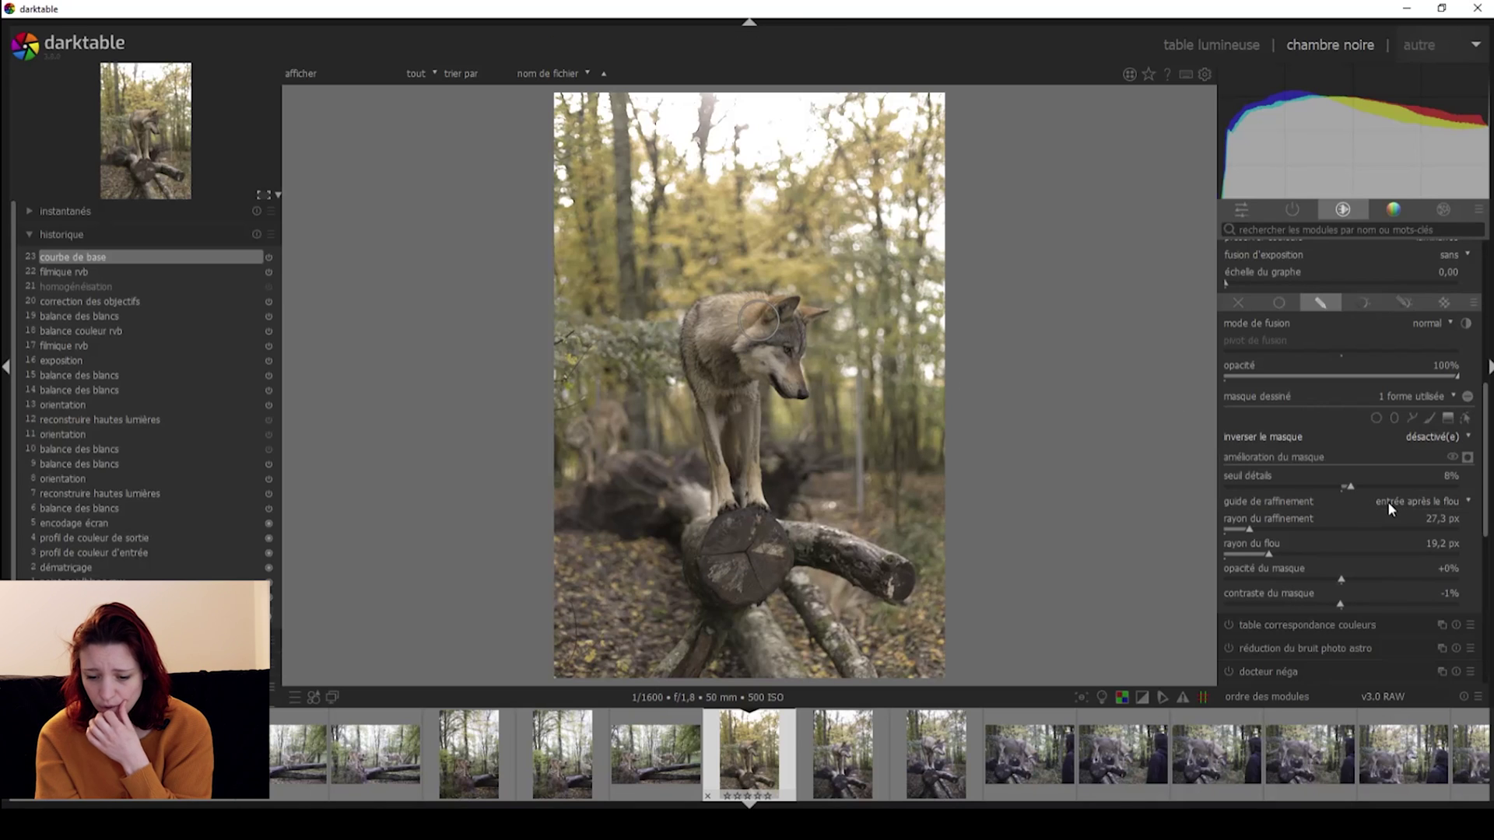
Step: Bend the courbe de base curve steeply upward from the shadows to strongly brighten the masked area
scroll(1458, 325, "up", 5)
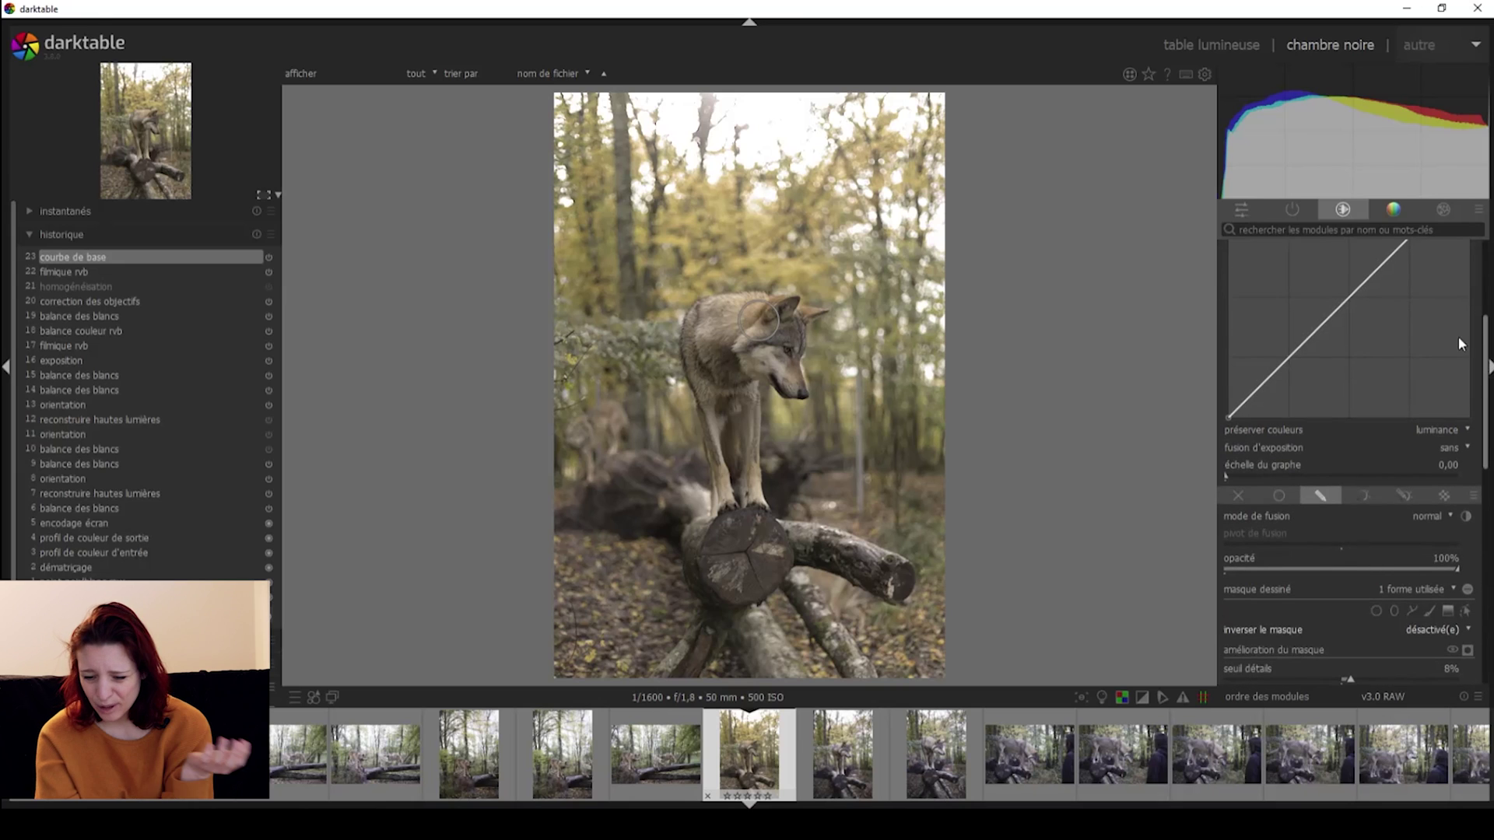
left_click_drag(1370, 311, 1226, 274)
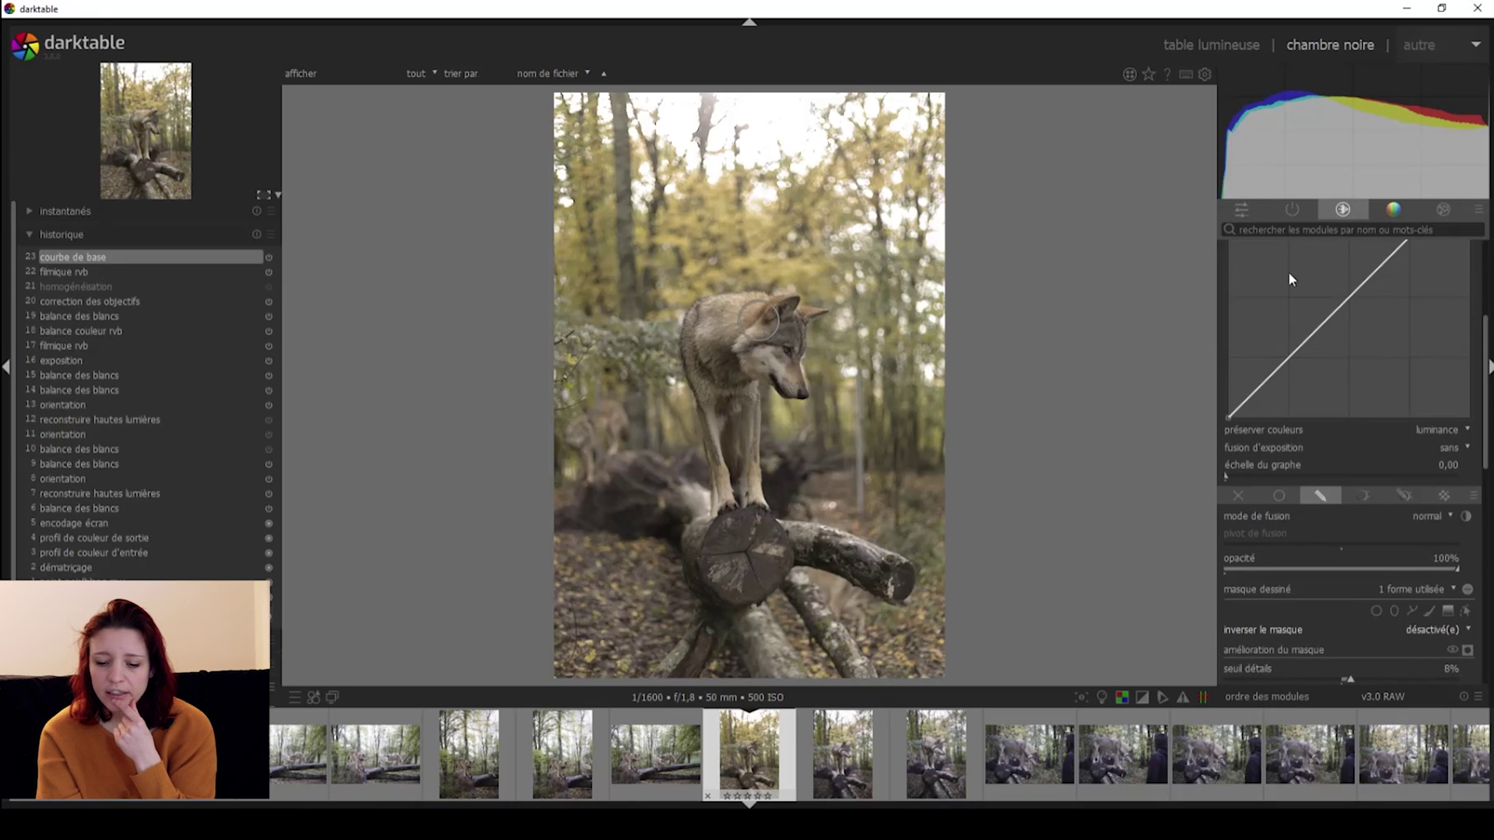
left_click_drag(1356, 297, 1259, 262)
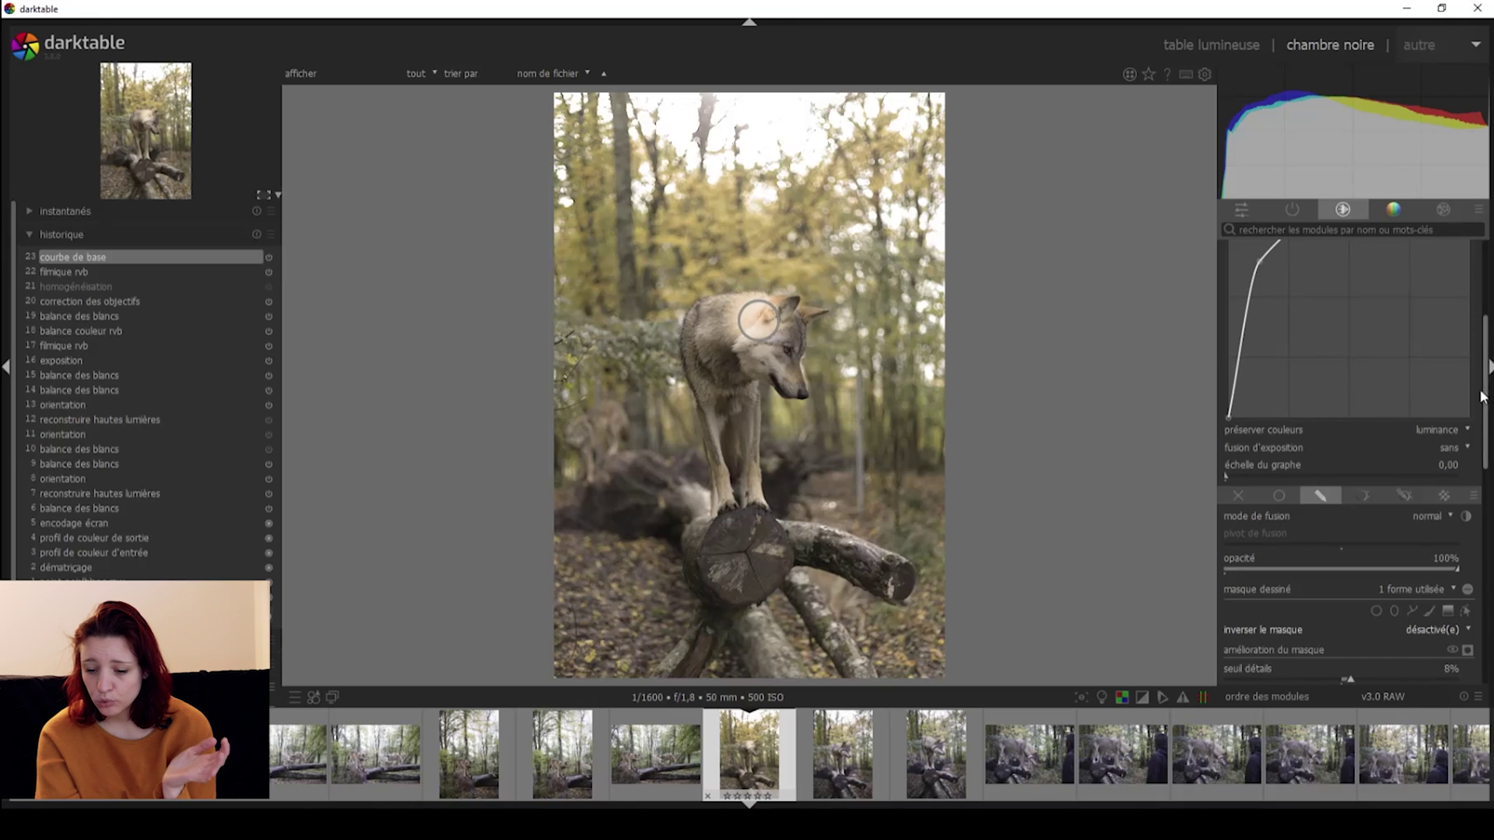
Step: Refine the mask to 16,6 px rayon du raffinement, 13,6 px rayon du flou, -81% opacité and +67% contraste
scroll(1251, 480, "down", 5)
scroll(1267, 474, "down", 10)
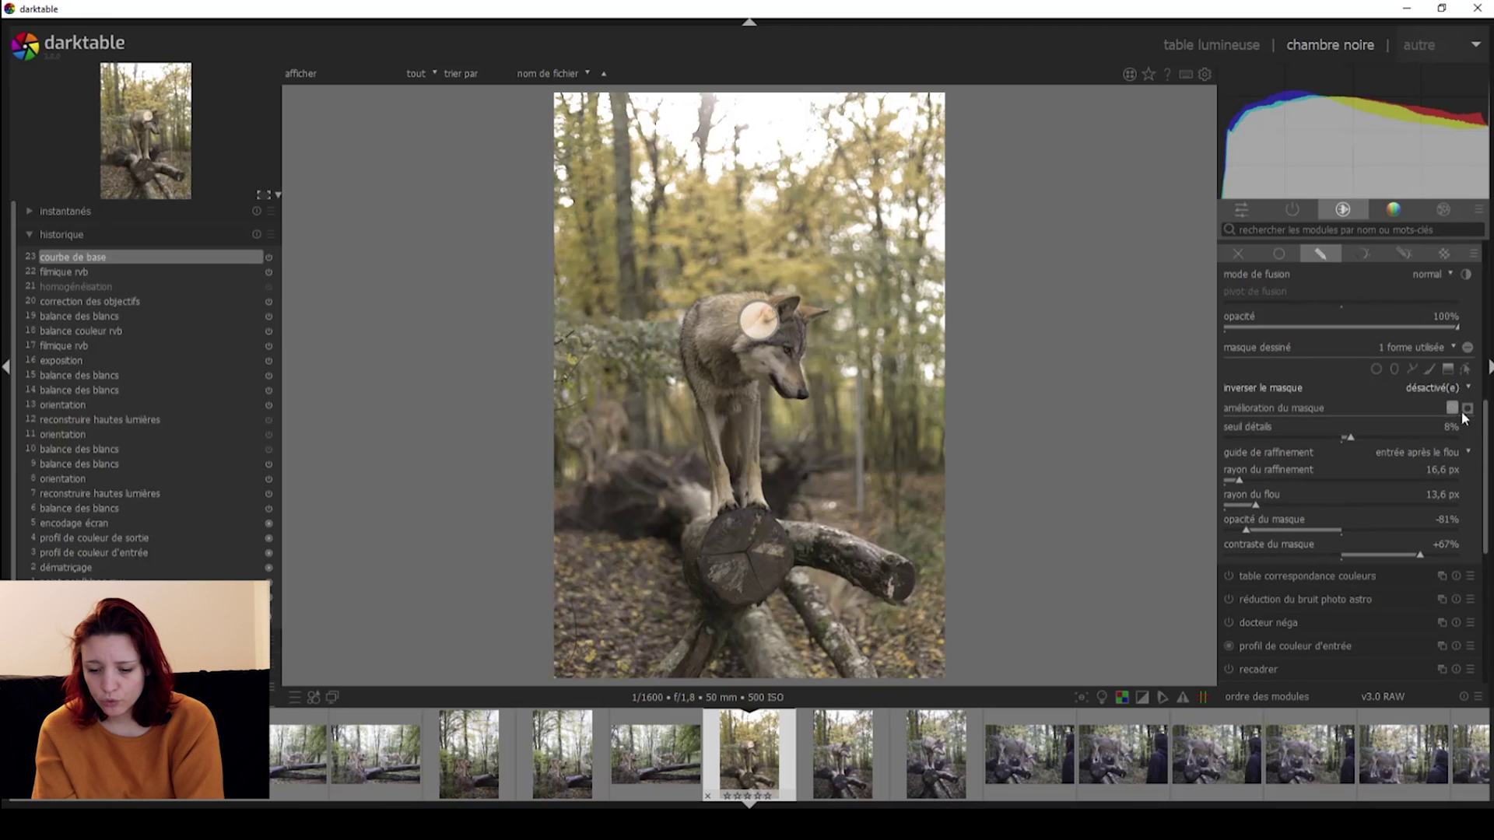
scroll(1486, 529, "down", 4)
Step: Enlarge the circle mask around the wolf to a size of 38,48% and raise its adoucissement to 31,43%
scroll(766, 335, "up", 1)
scroll(767, 335, "up", 2)
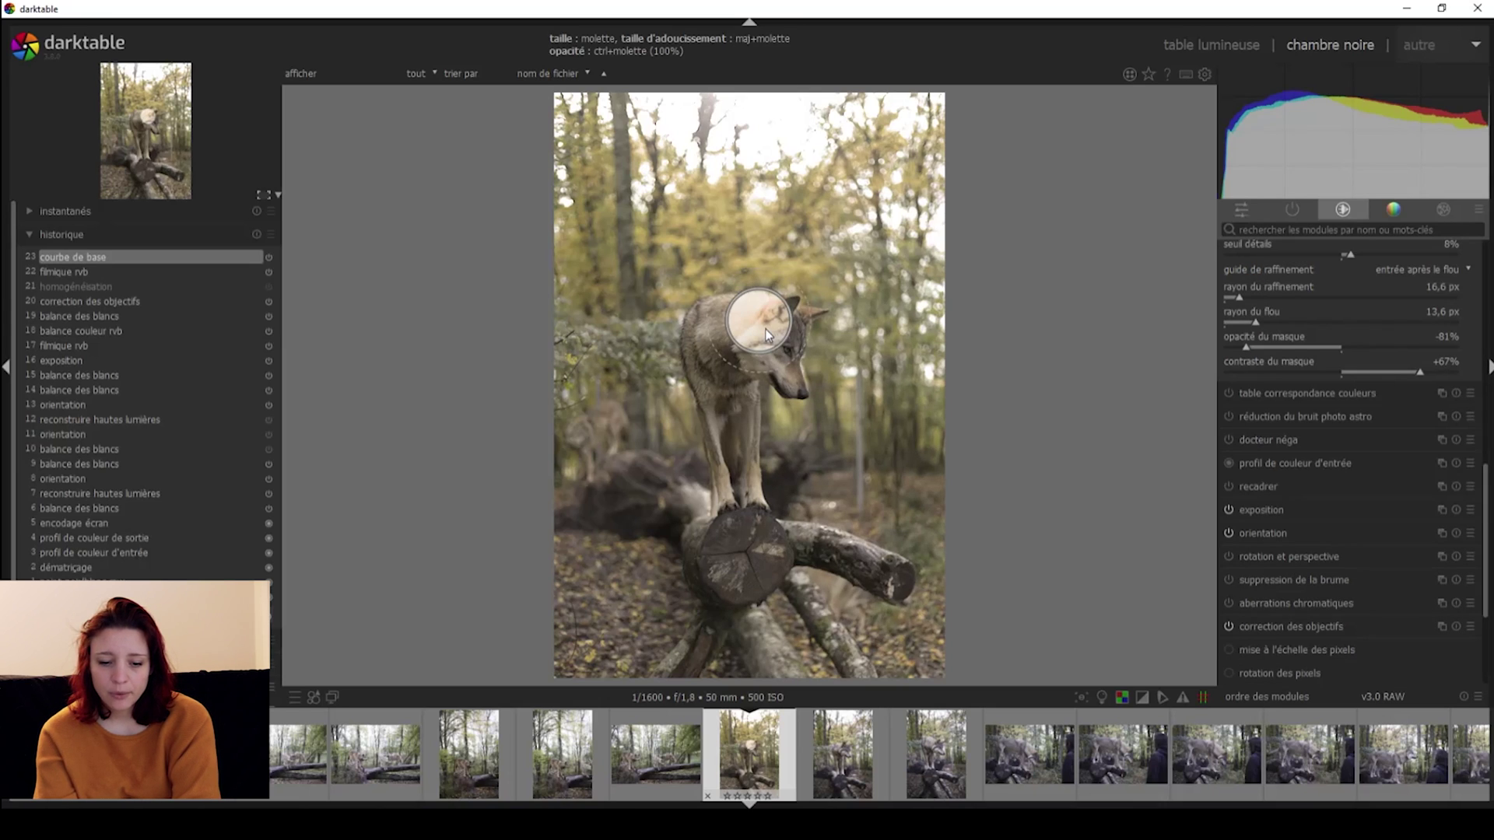
scroll(766, 329, "up", 2)
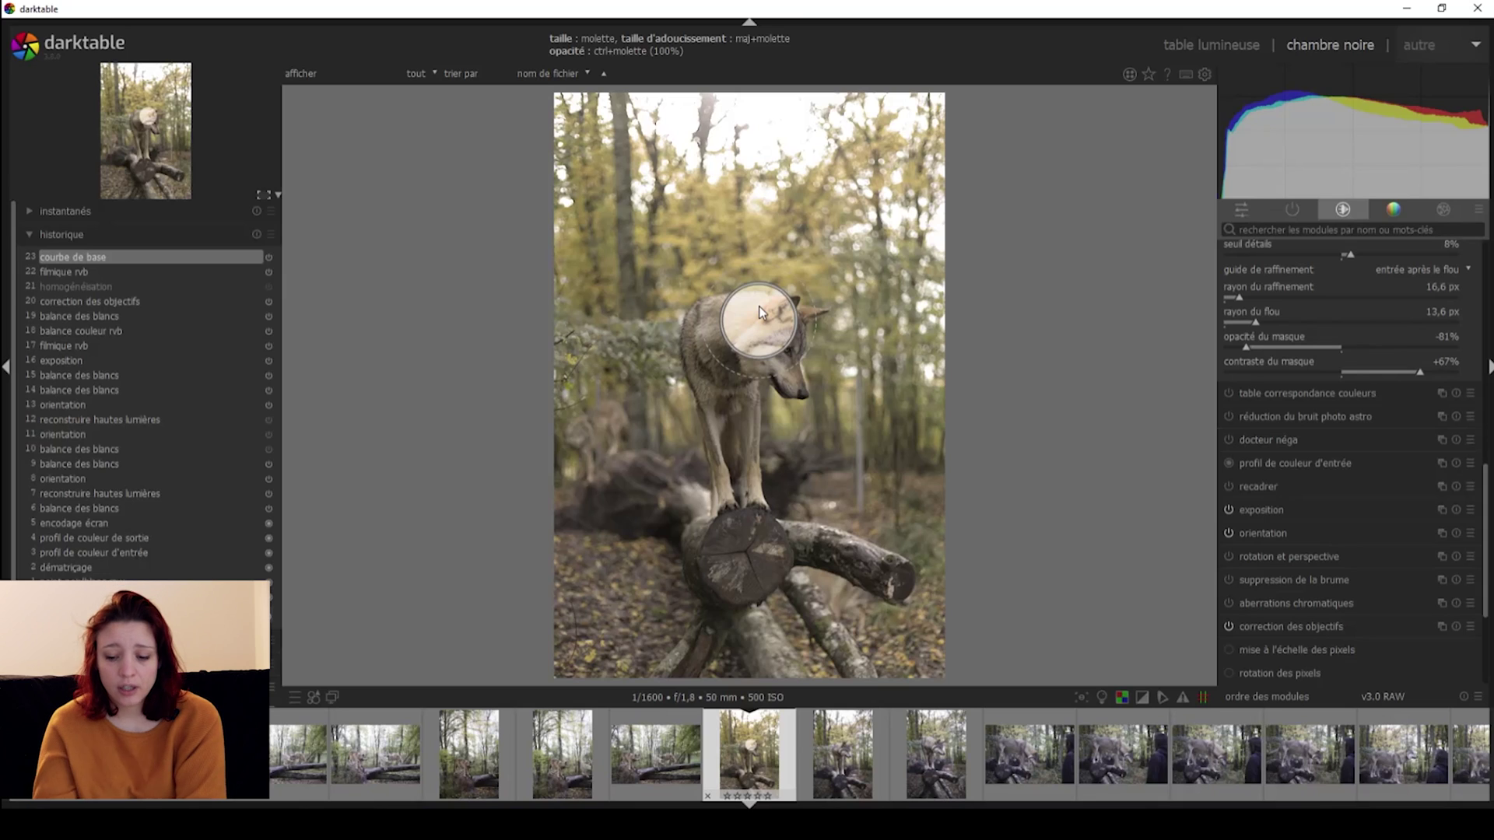
scroll(753, 318, "down", 1)
scroll(753, 321, "down", 2)
scroll(753, 323, "up", 1)
scroll(753, 323, "up", 5, "shift")
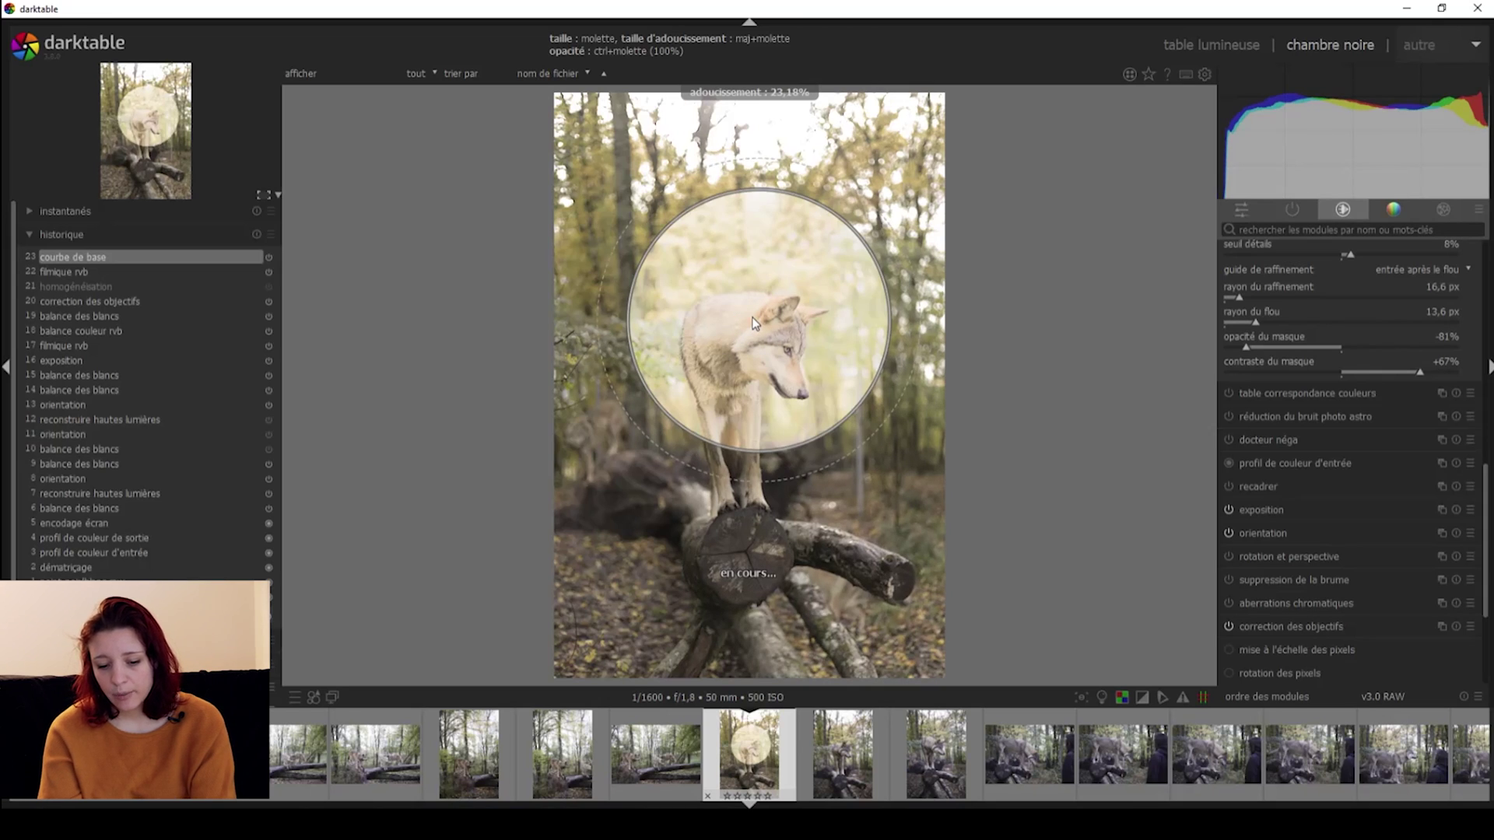
scroll(752, 321, "up", 2, "shift")
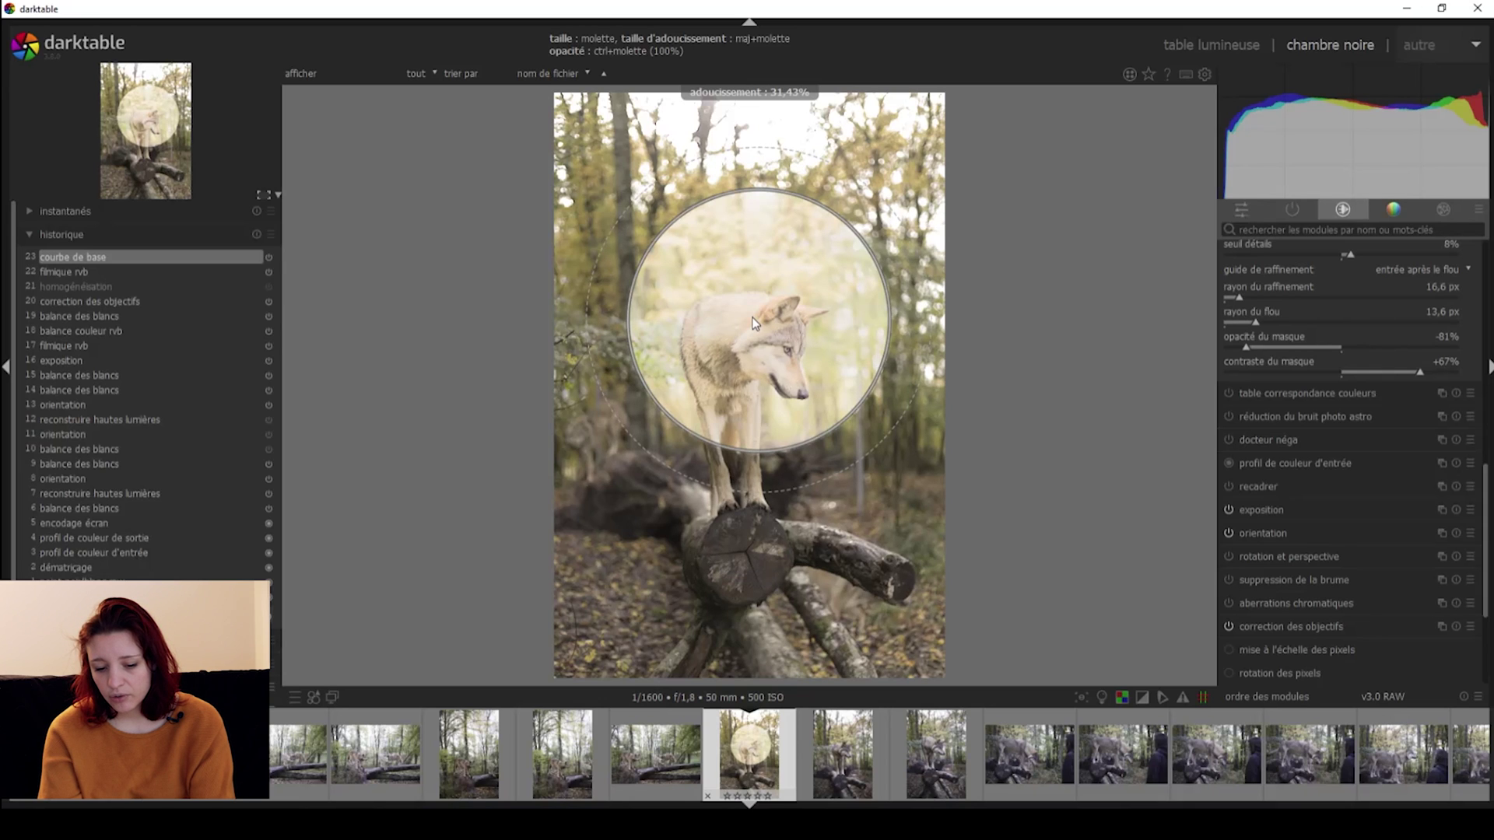
scroll(753, 323, "up", 2)
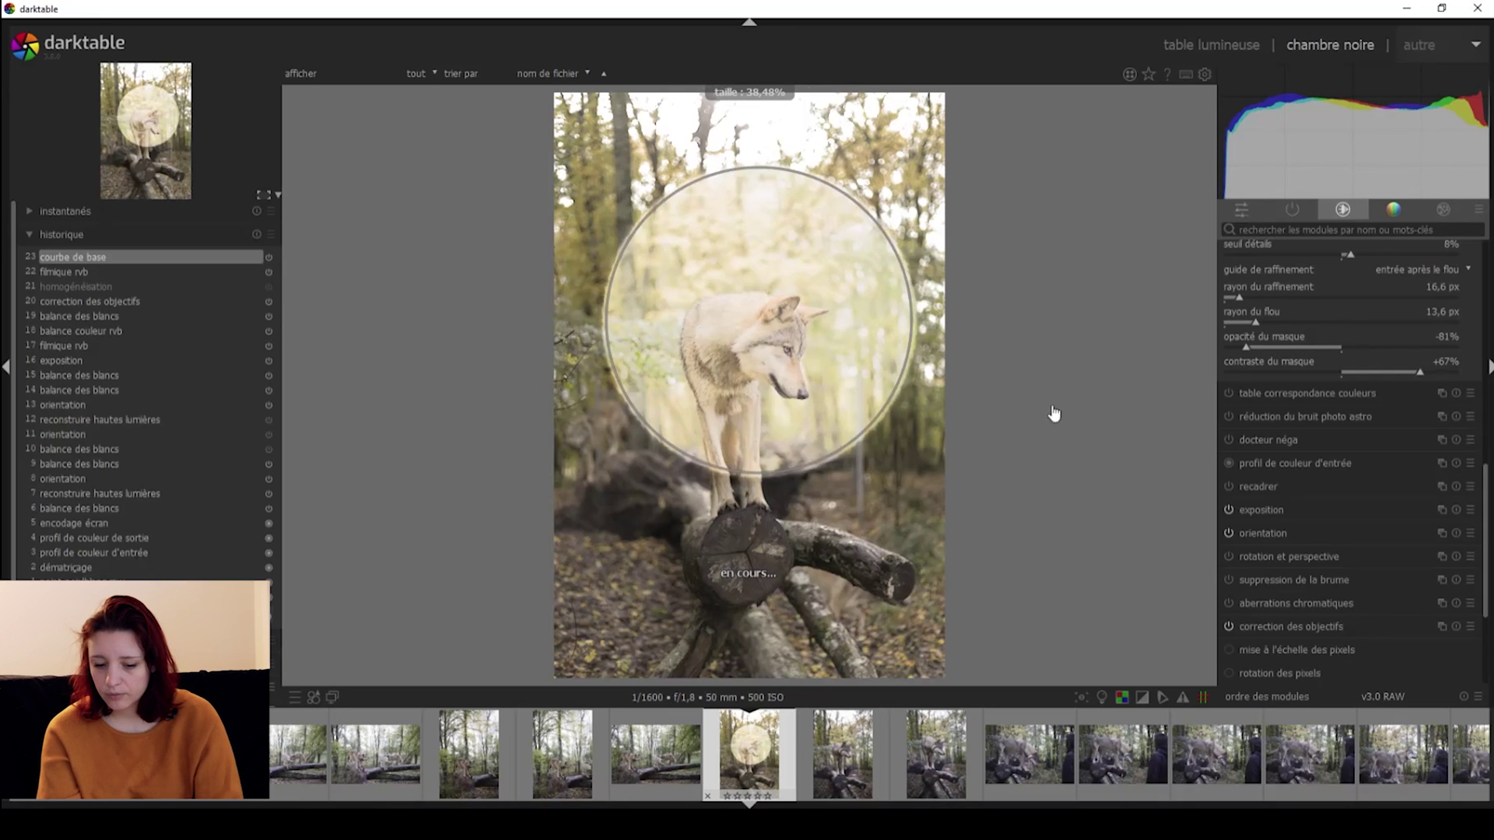
Step: Open table correspondance couleurs and limit it with a drawn circle mask on the bright area above the wolf
left_click(1323, 394)
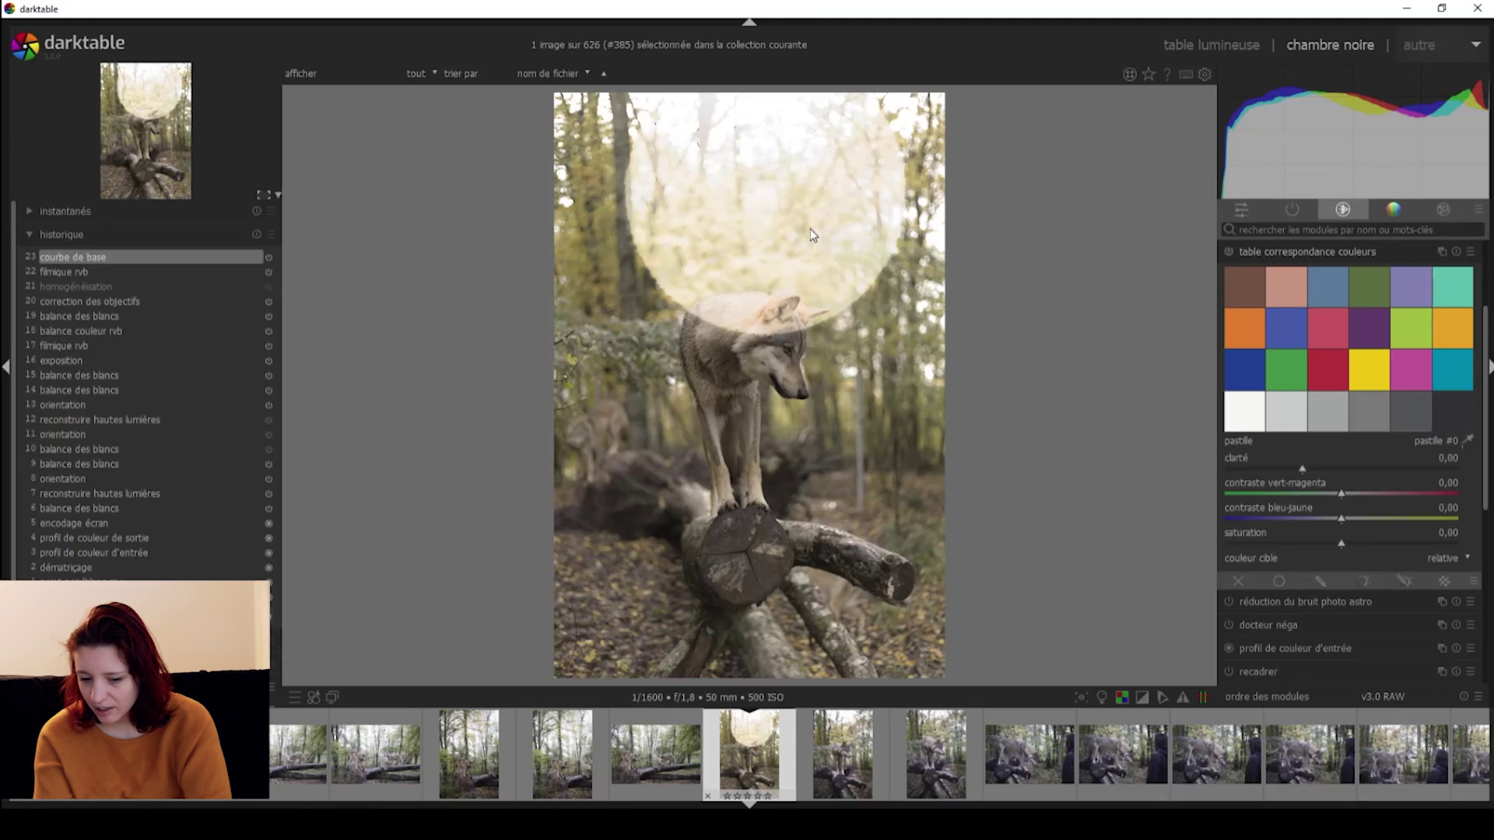
left_click(1298, 583)
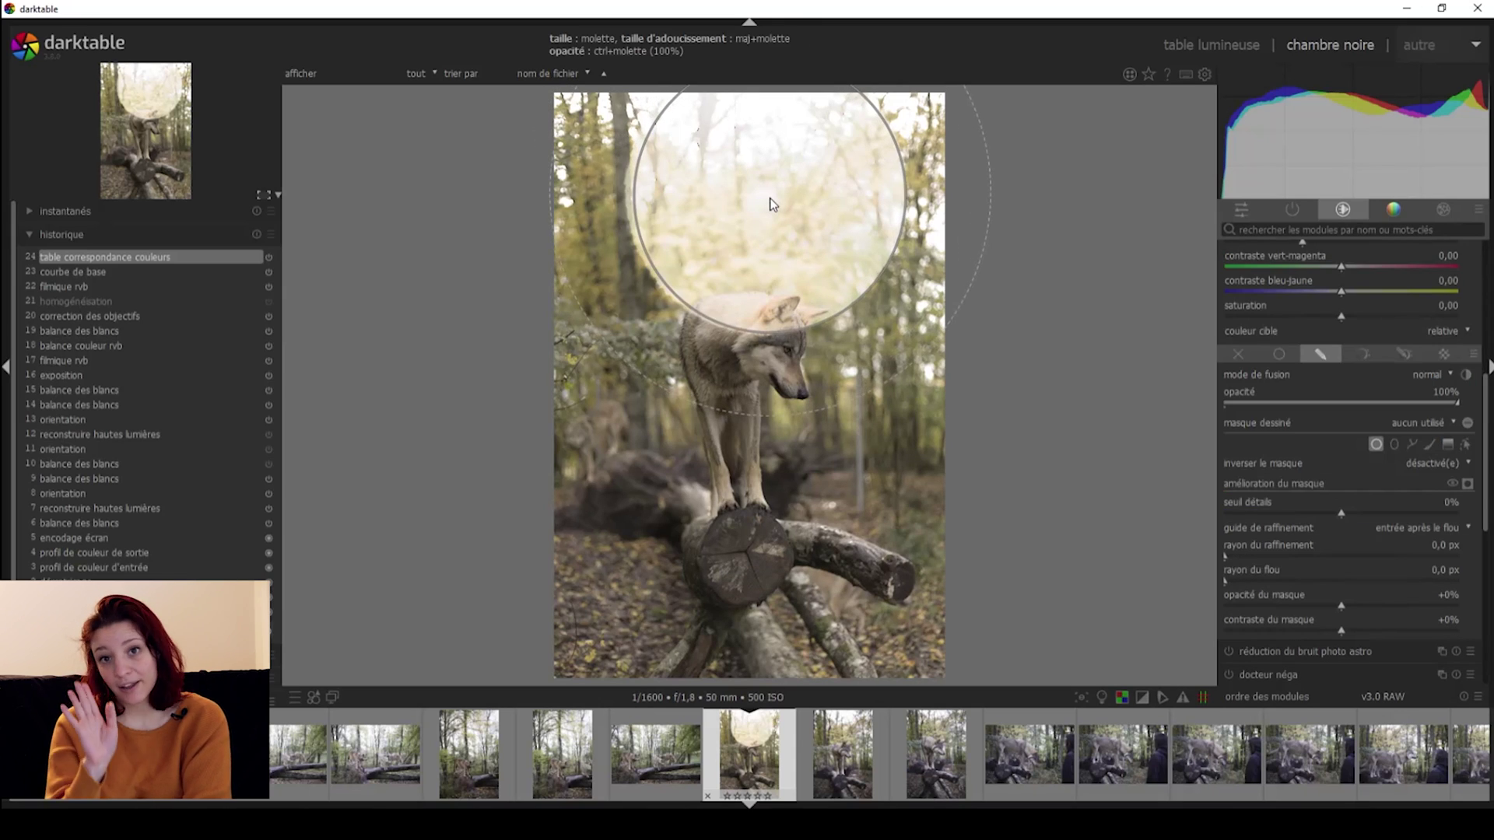
left_click(768, 205)
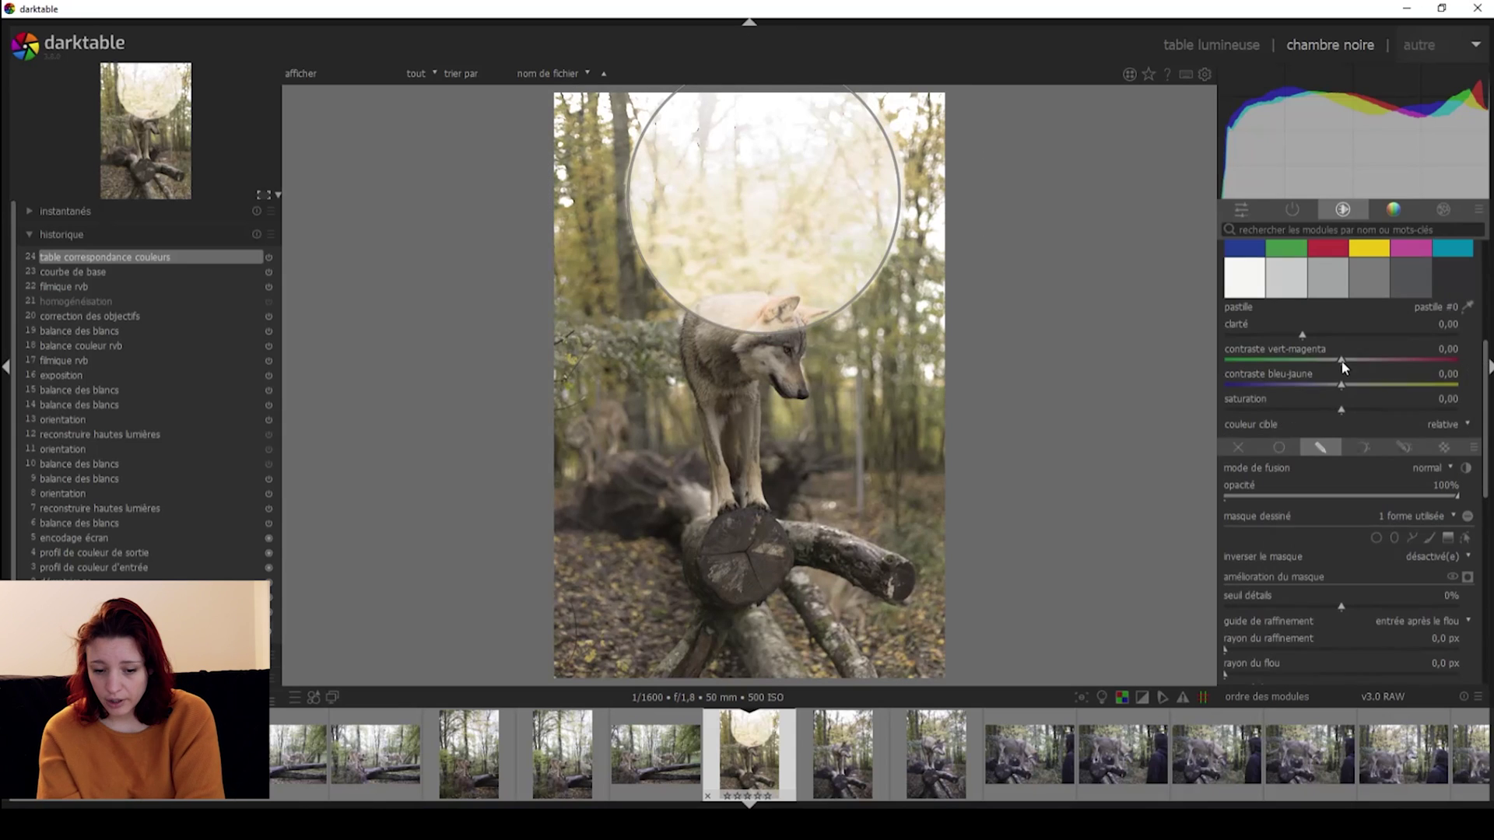
Step: Alter the green and magenta colour patches, delete the light violet patch and select the dark purple one
left_click_drag(1414, 385, 1296, 386)
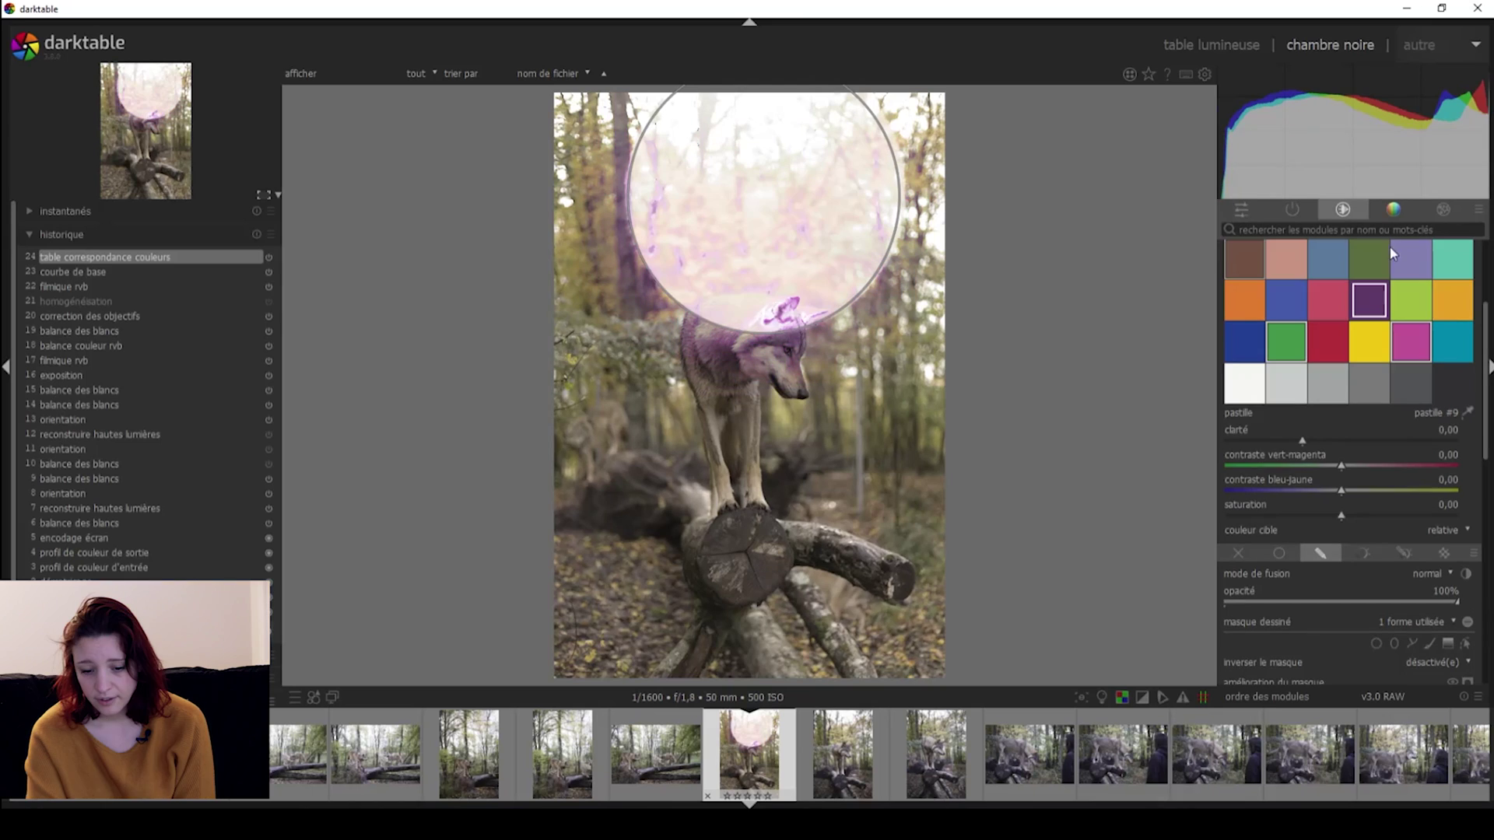
right_click(1424, 272)
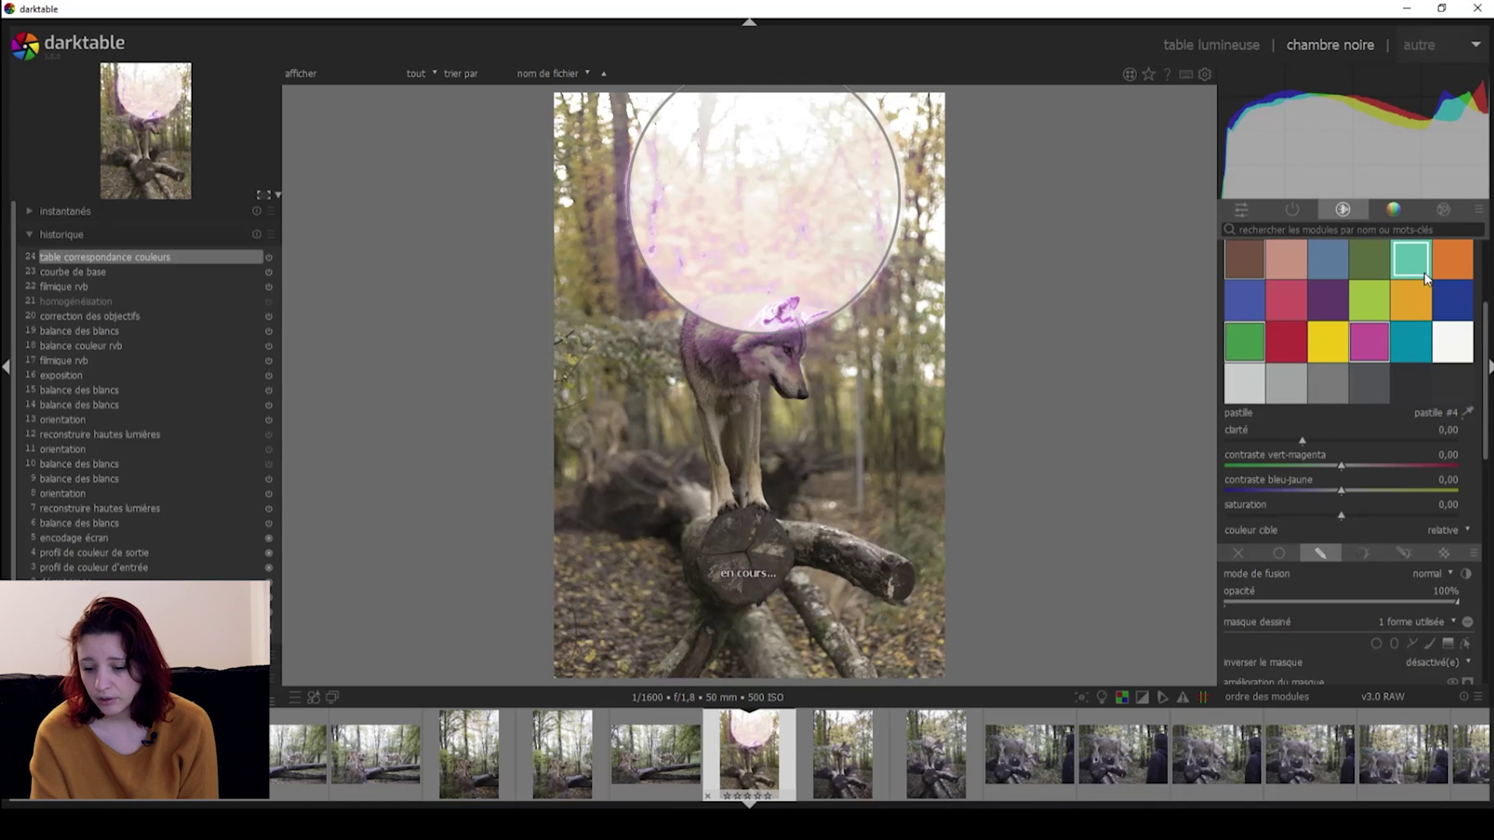
left_click(1346, 303)
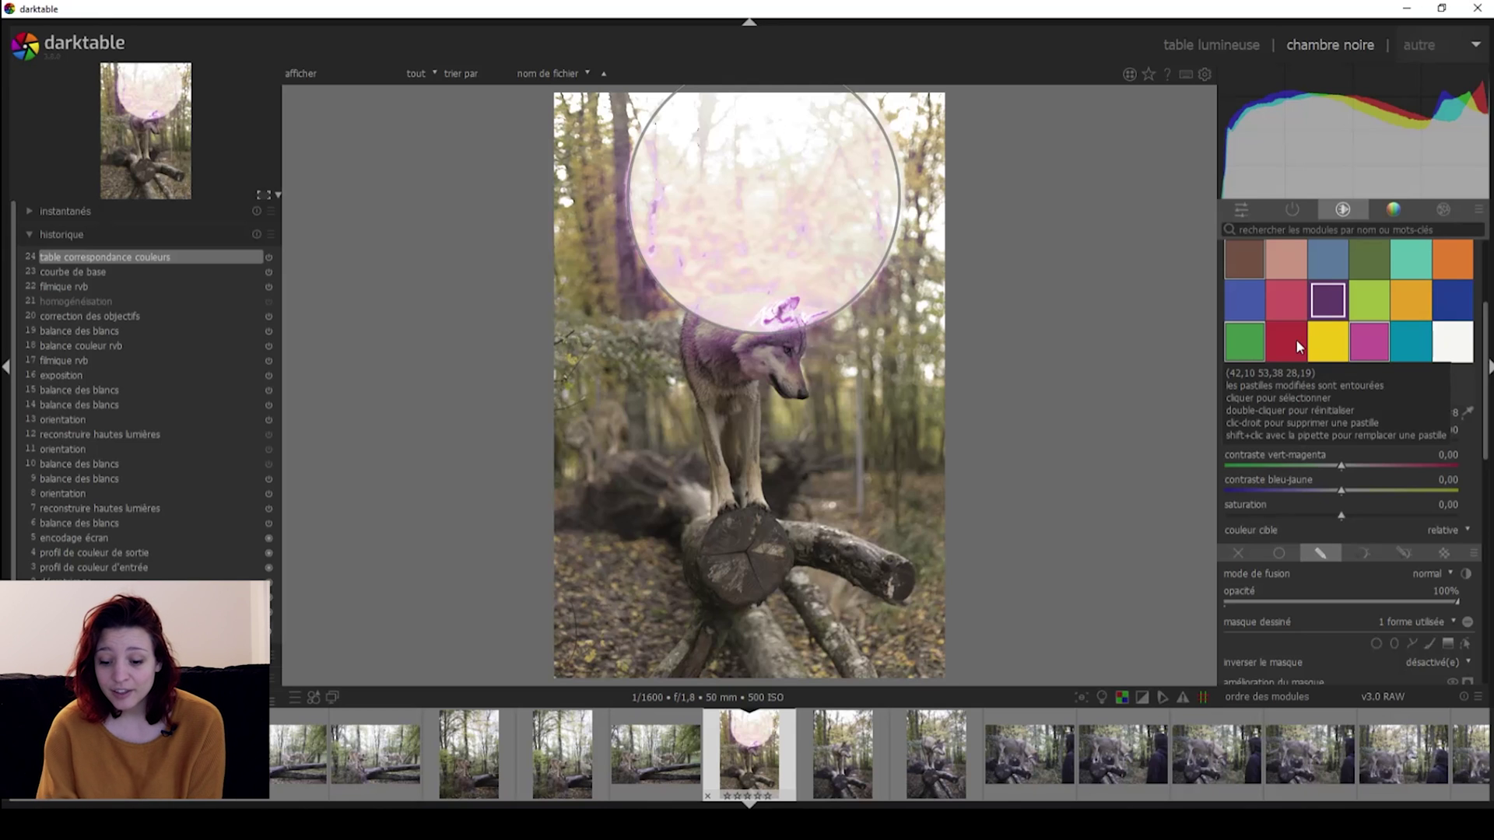
Step: Look through the remaining technical modules, examining the settings of réduction du bruit photo astro and docteur néga
left_click_drag(1488, 443, 1477, 576)
scroll(1477, 576, "down", 5)
scroll(1478, 576, "up", 4)
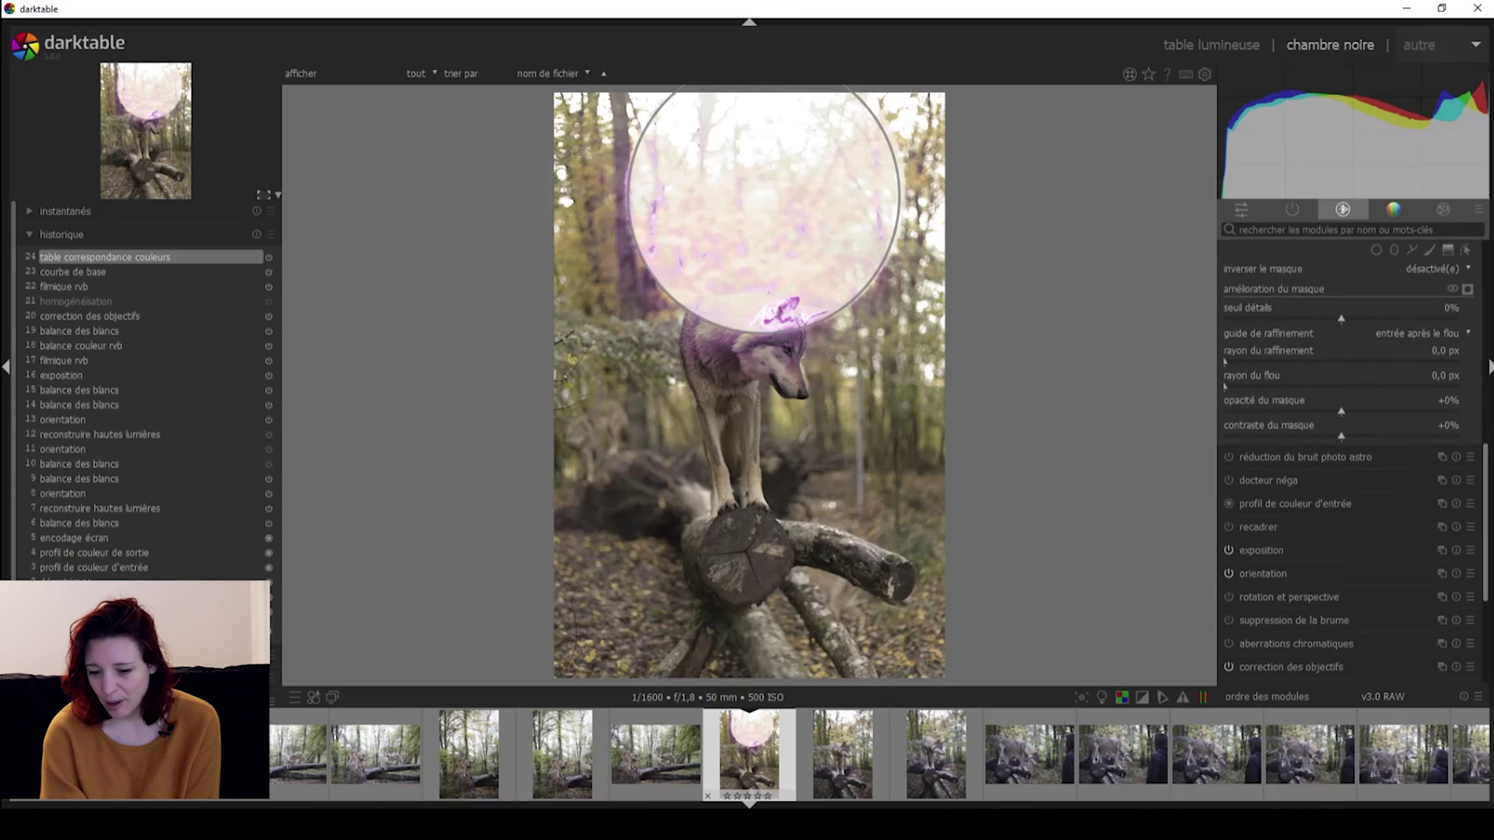
left_click(1428, 457)
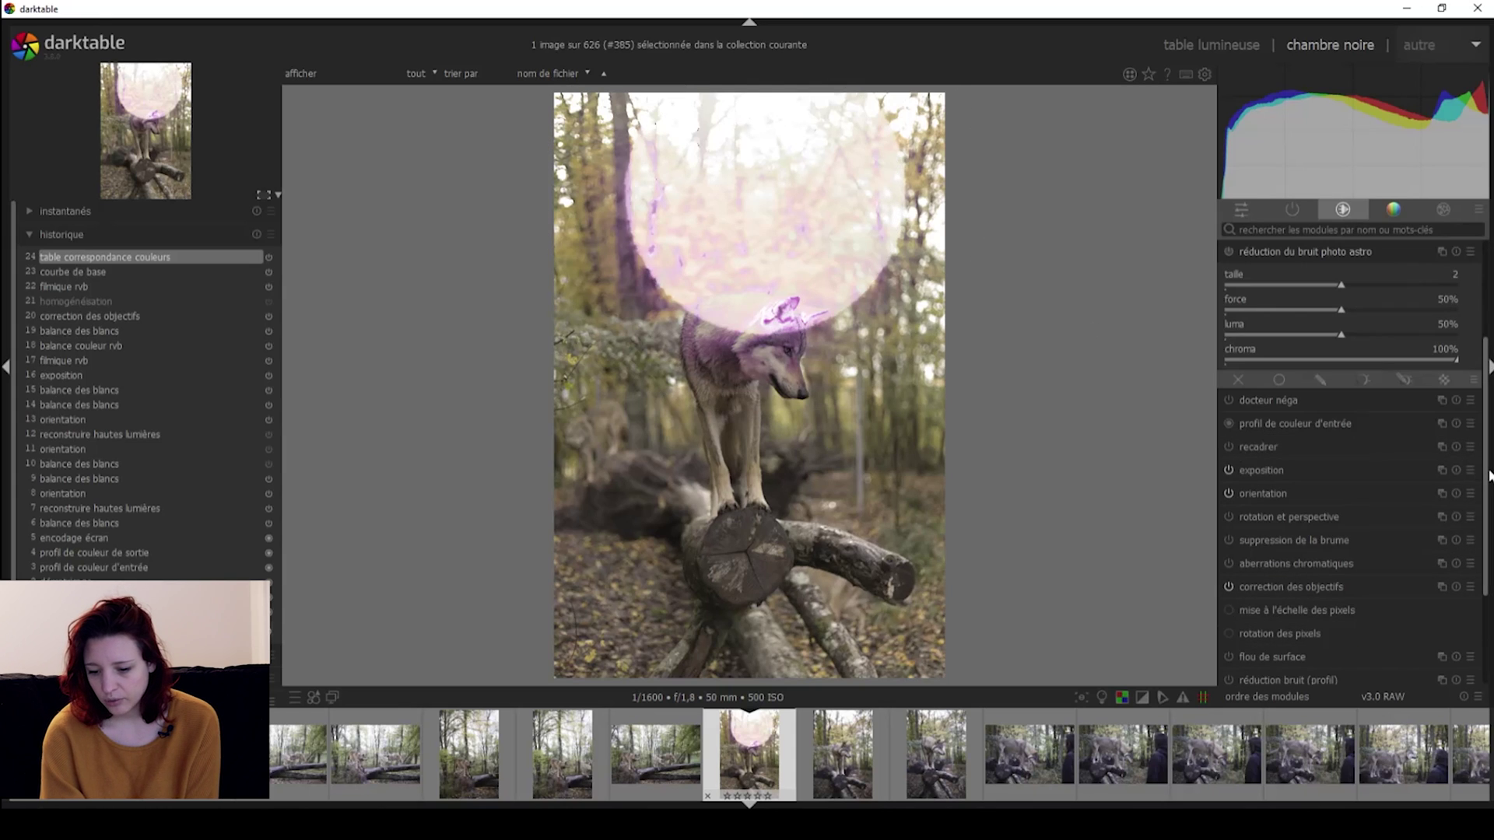
scroll(1487, 440, "up", 2)
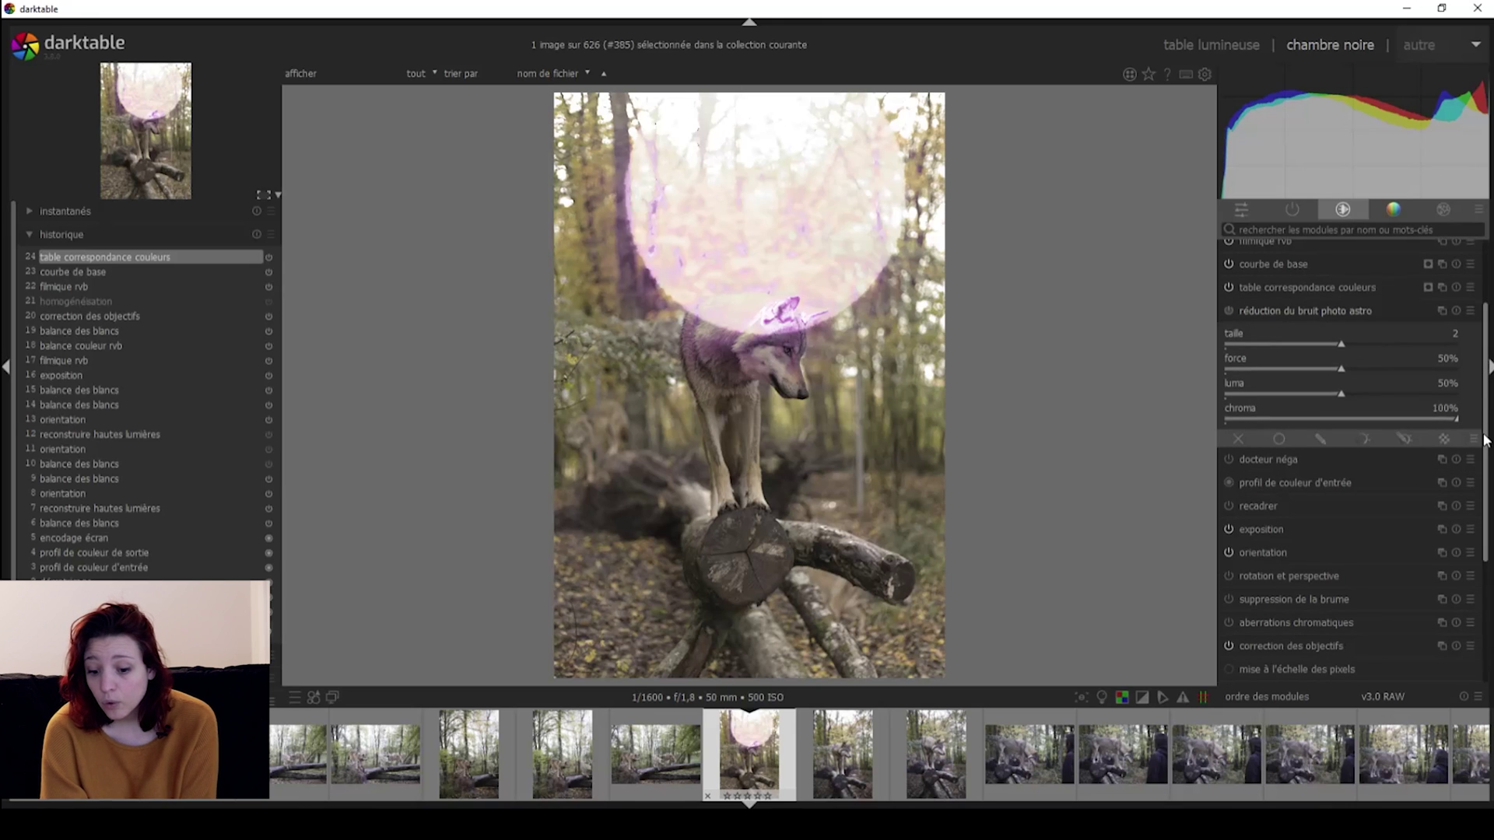
scroll(1442, 553, "down", 5)
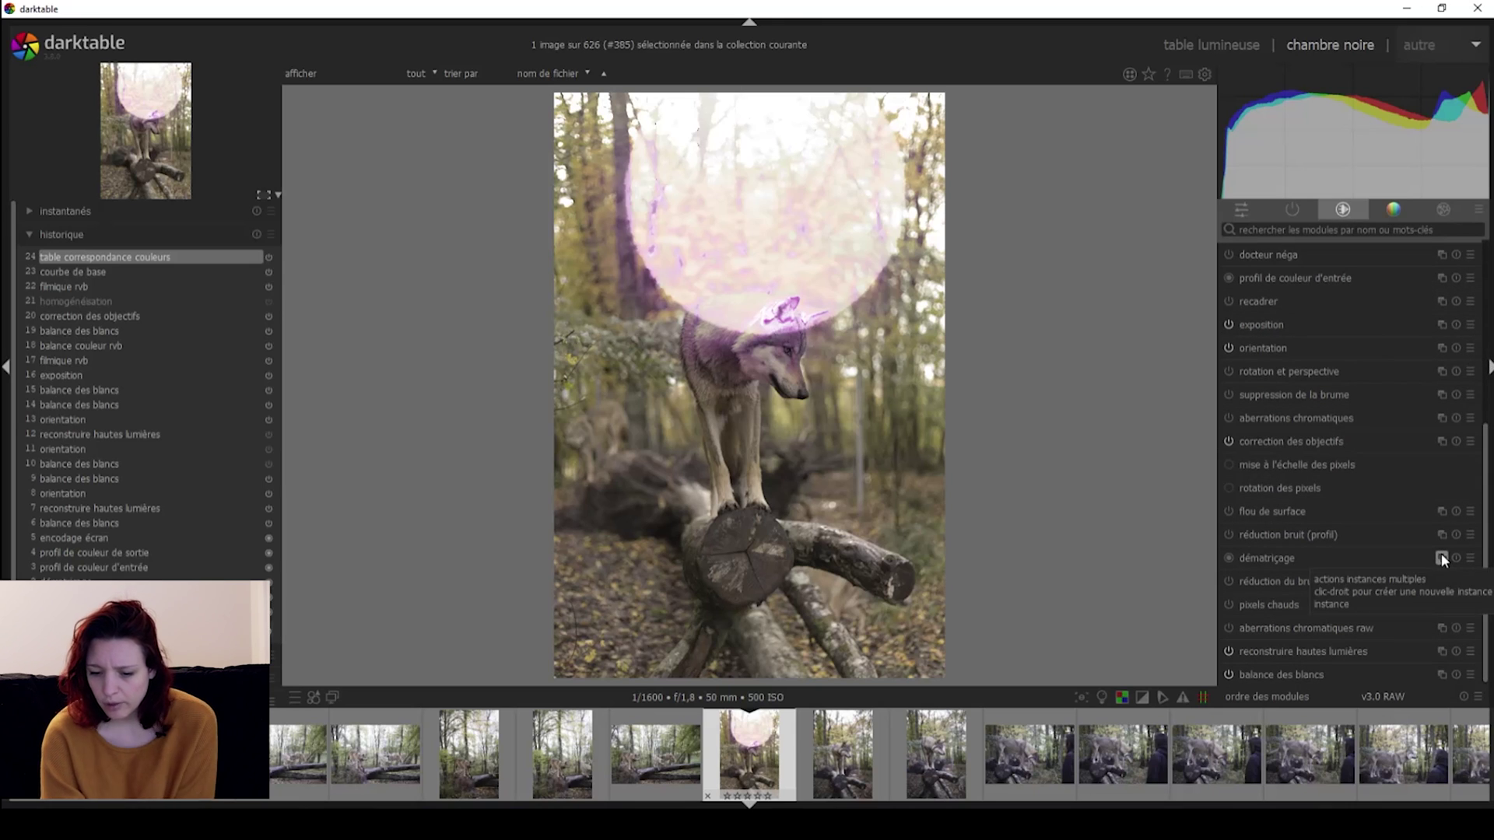
scroll(1299, 272, "up", 1)
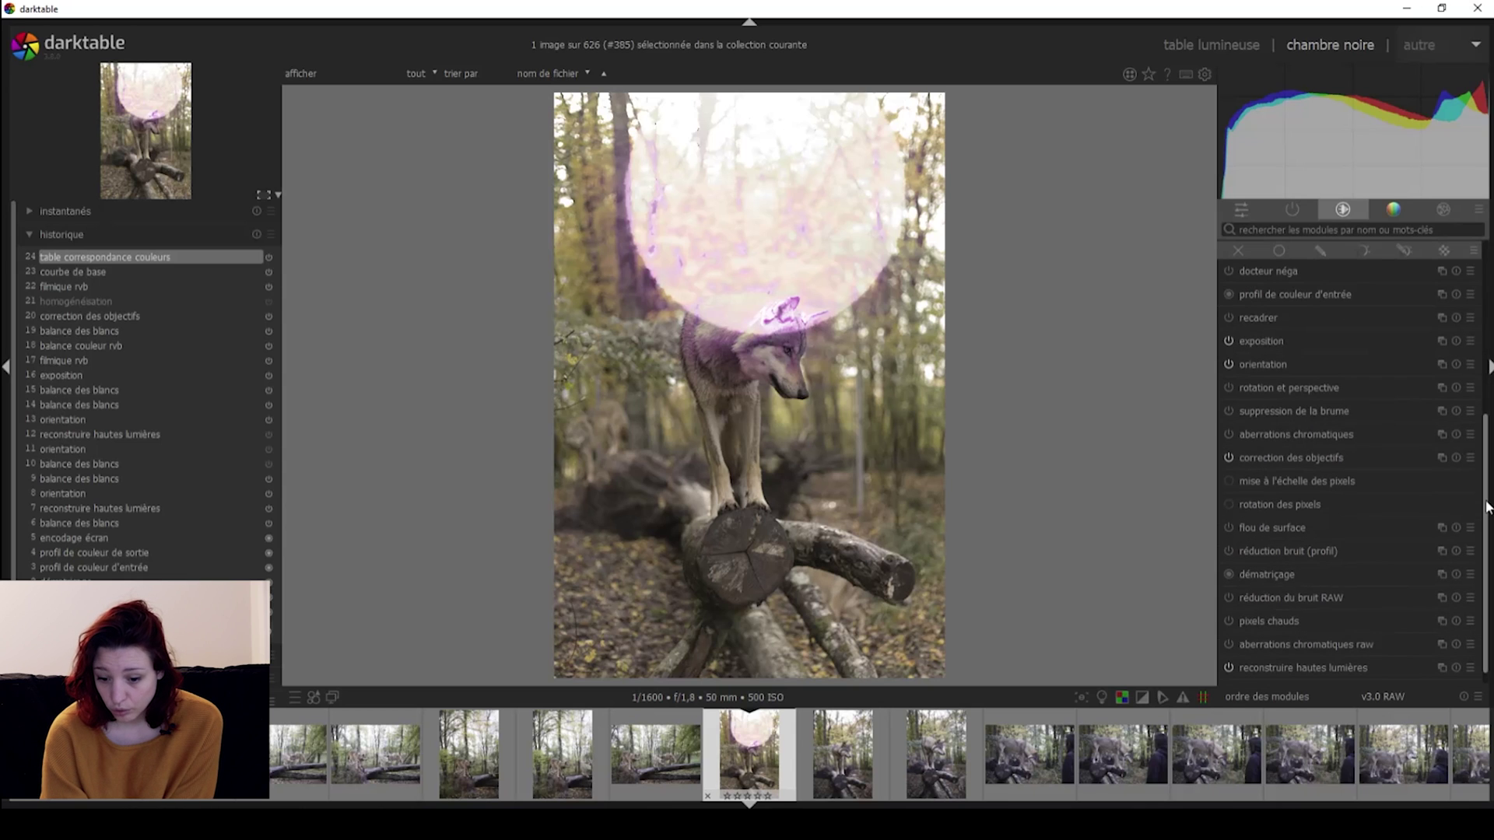
left_click(1298, 272)
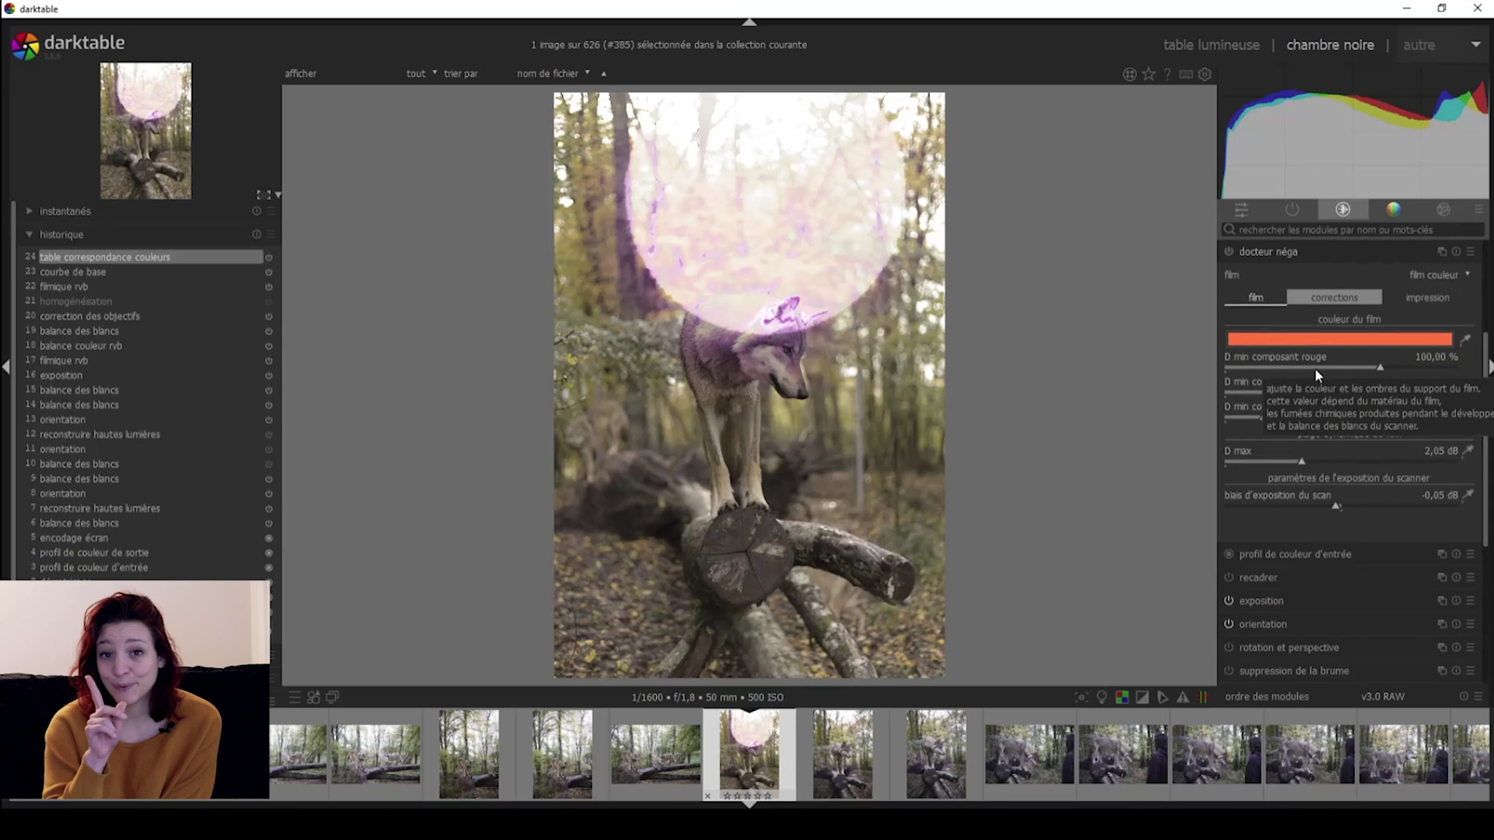
Step: Try docteur néga with D min set to 133,50 % for red, 33,00 % for green and 19,00 % for blue
left_click_drag(1317, 375, 1261, 372)
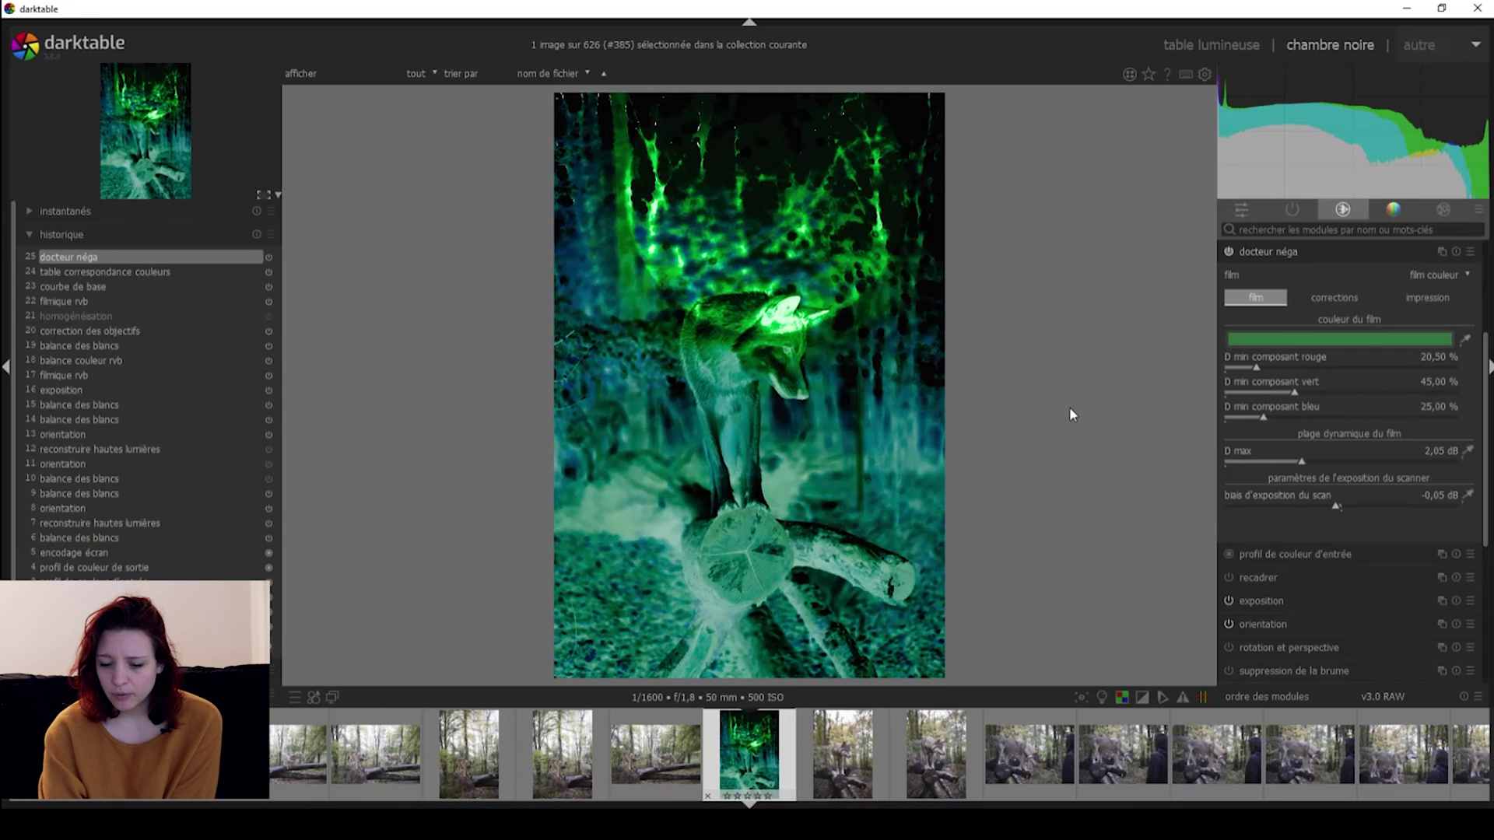
left_click(1432, 366)
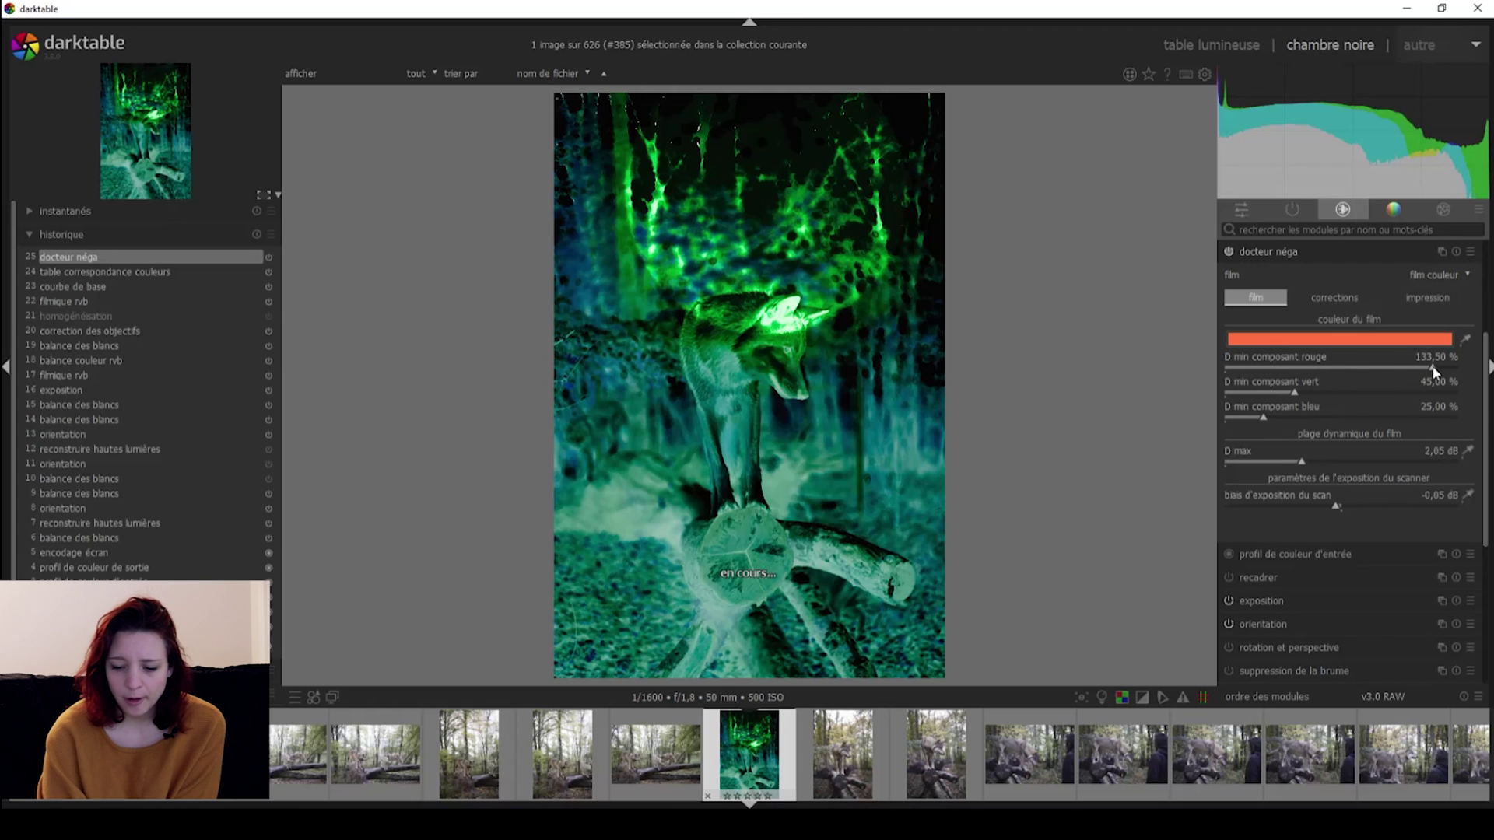
left_click(1393, 391)
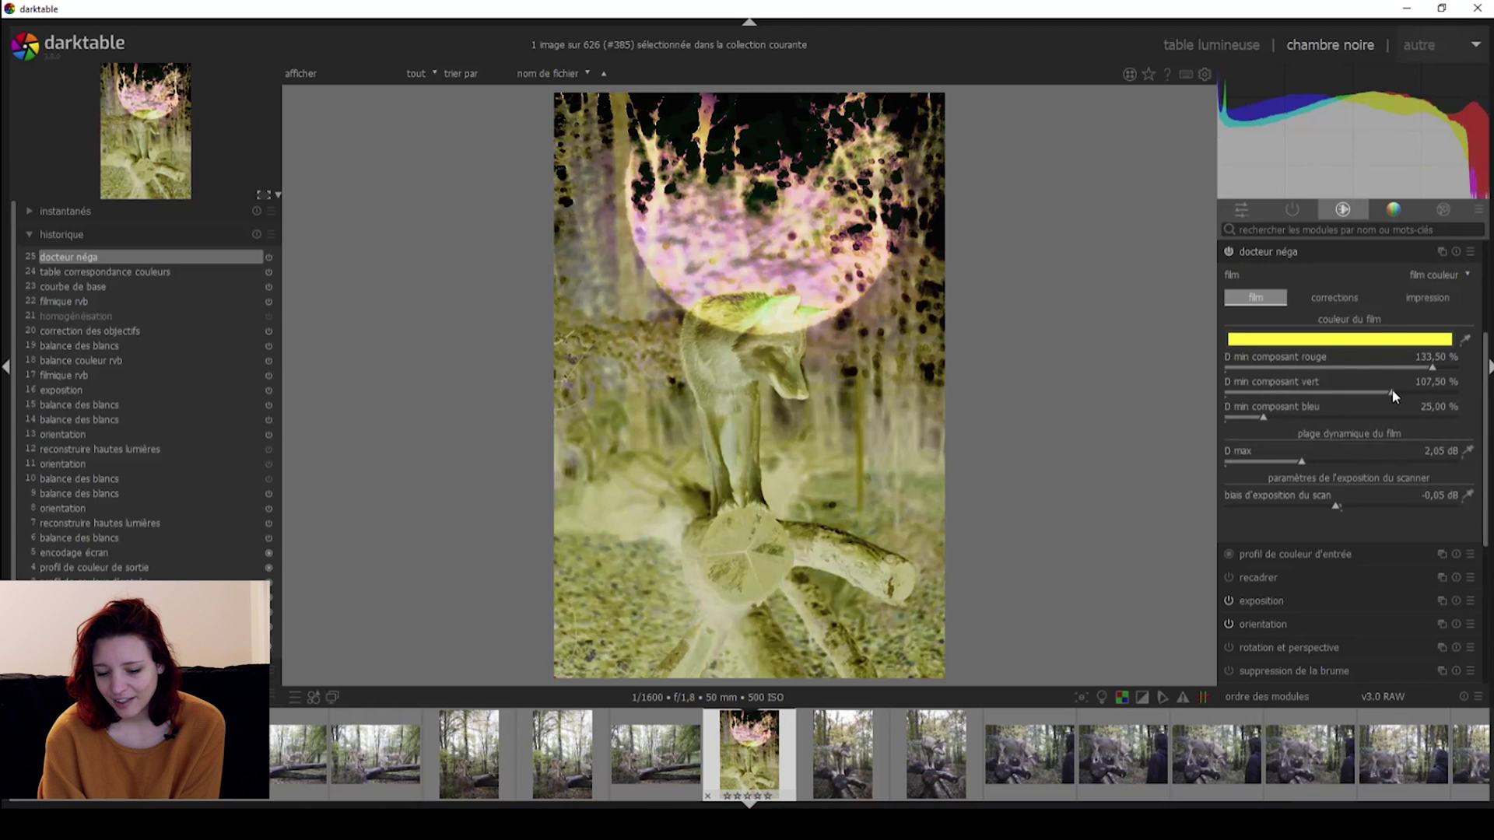
left_click(1276, 393)
left_click(1349, 413)
left_click(1254, 408)
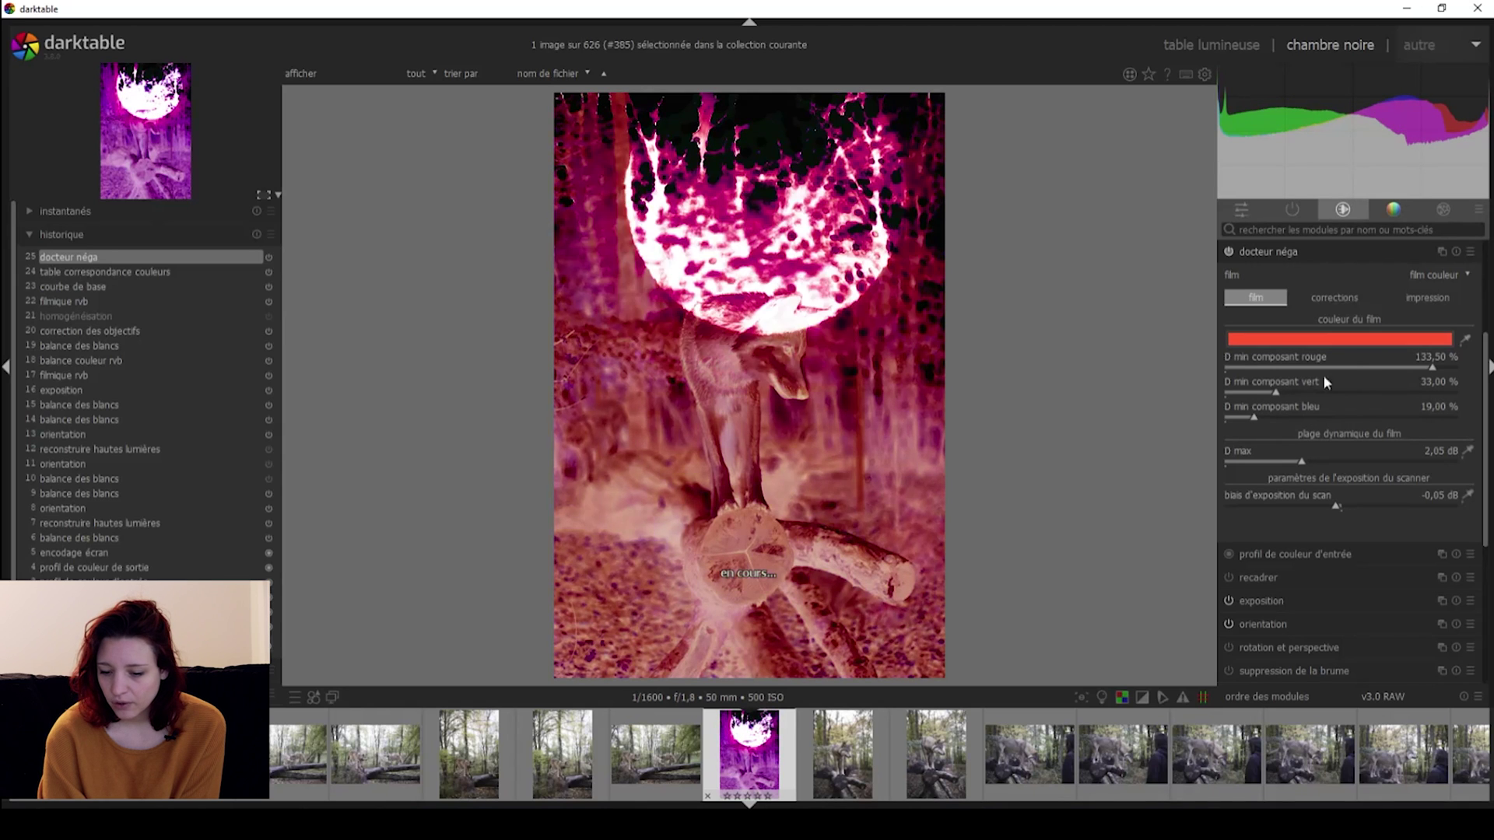
Step: Change docteur néga's film colour to purple, with D max at 1,93 dB and the scan exposure bias at -0,29 dB
left_click(1323, 339)
double_click(804, 388)
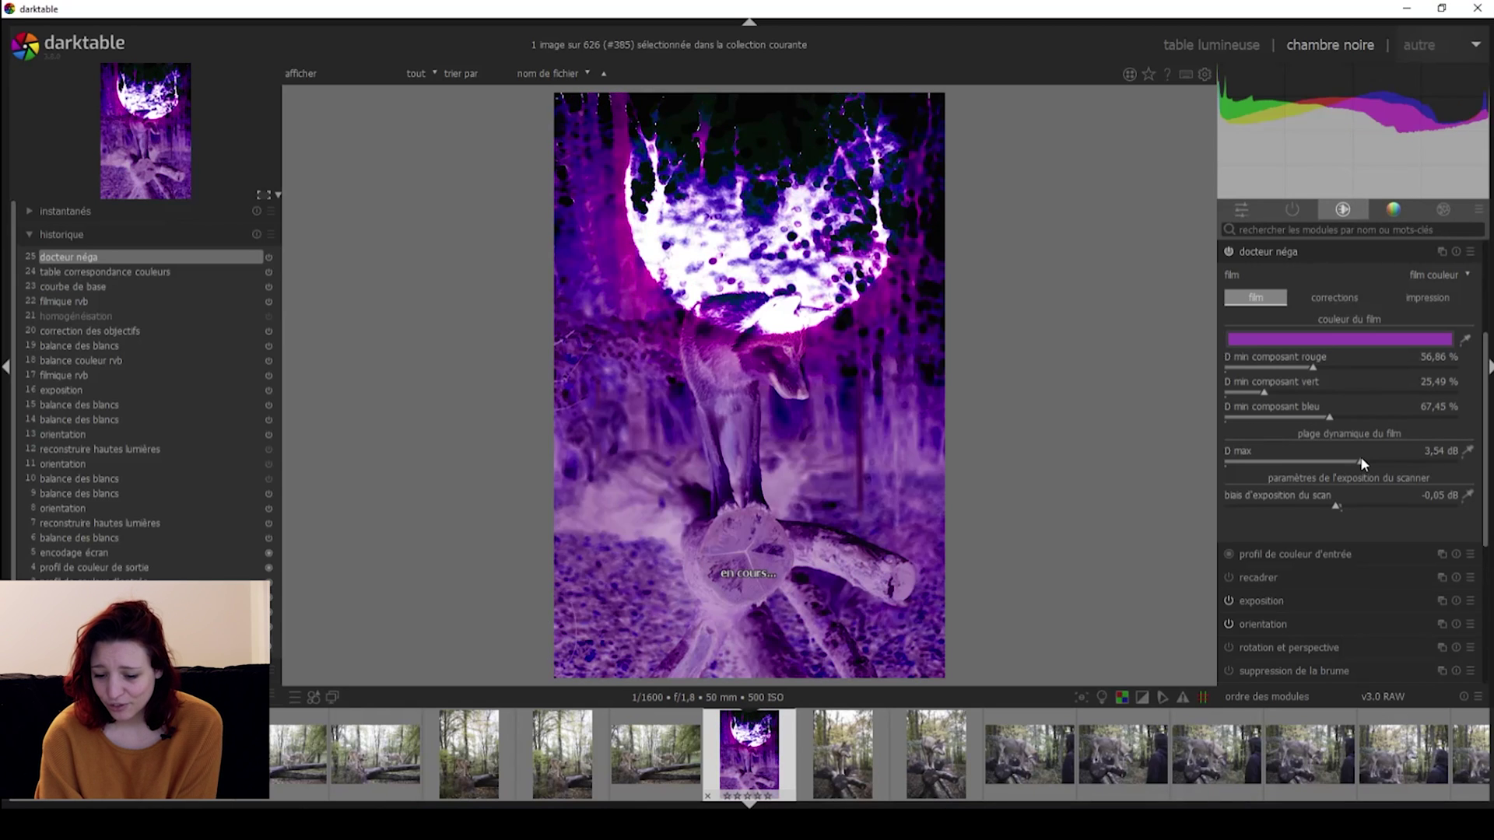
left_click(1360, 460)
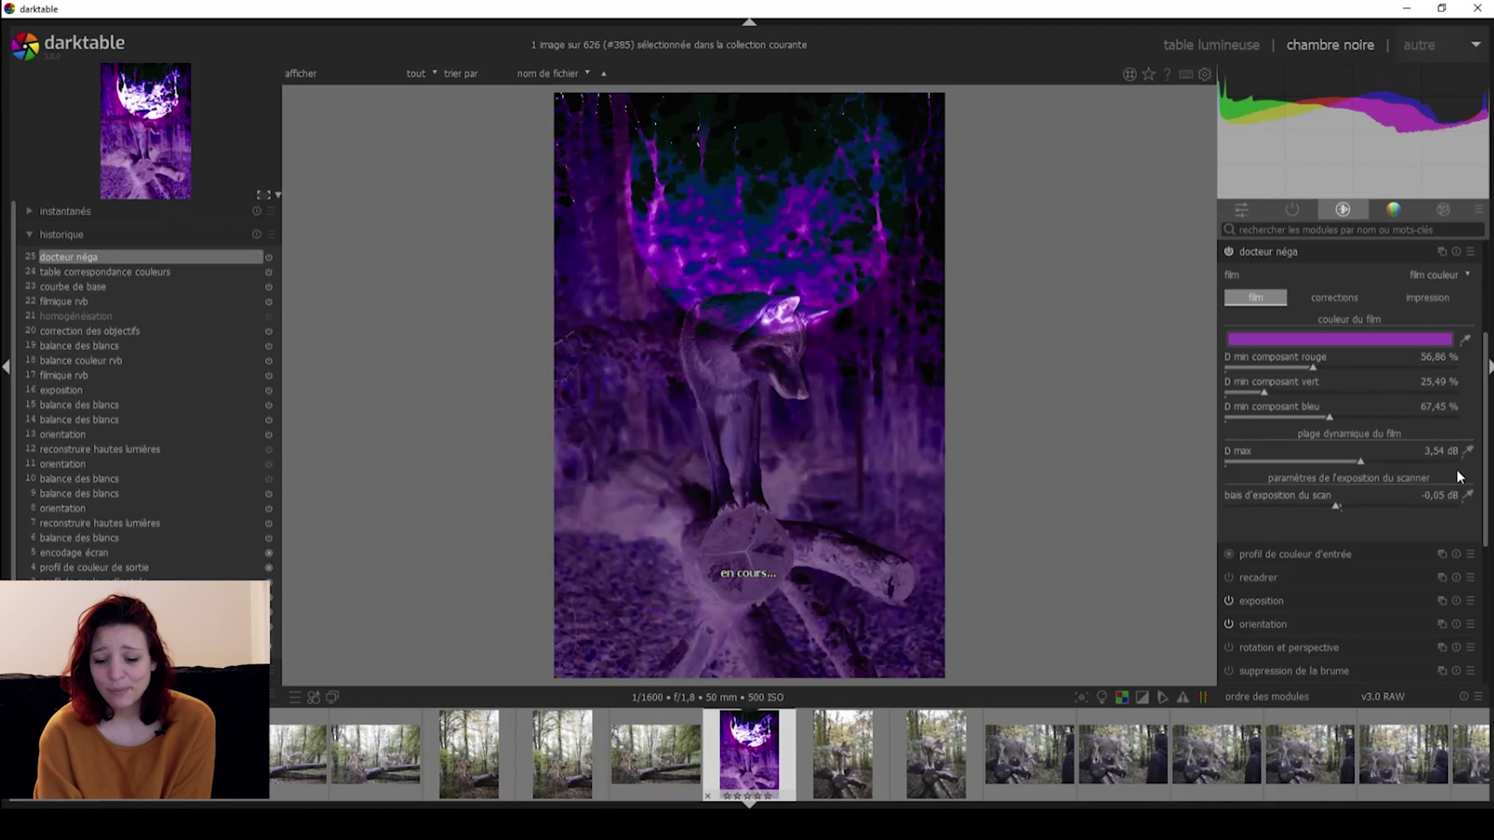
left_click(1298, 463)
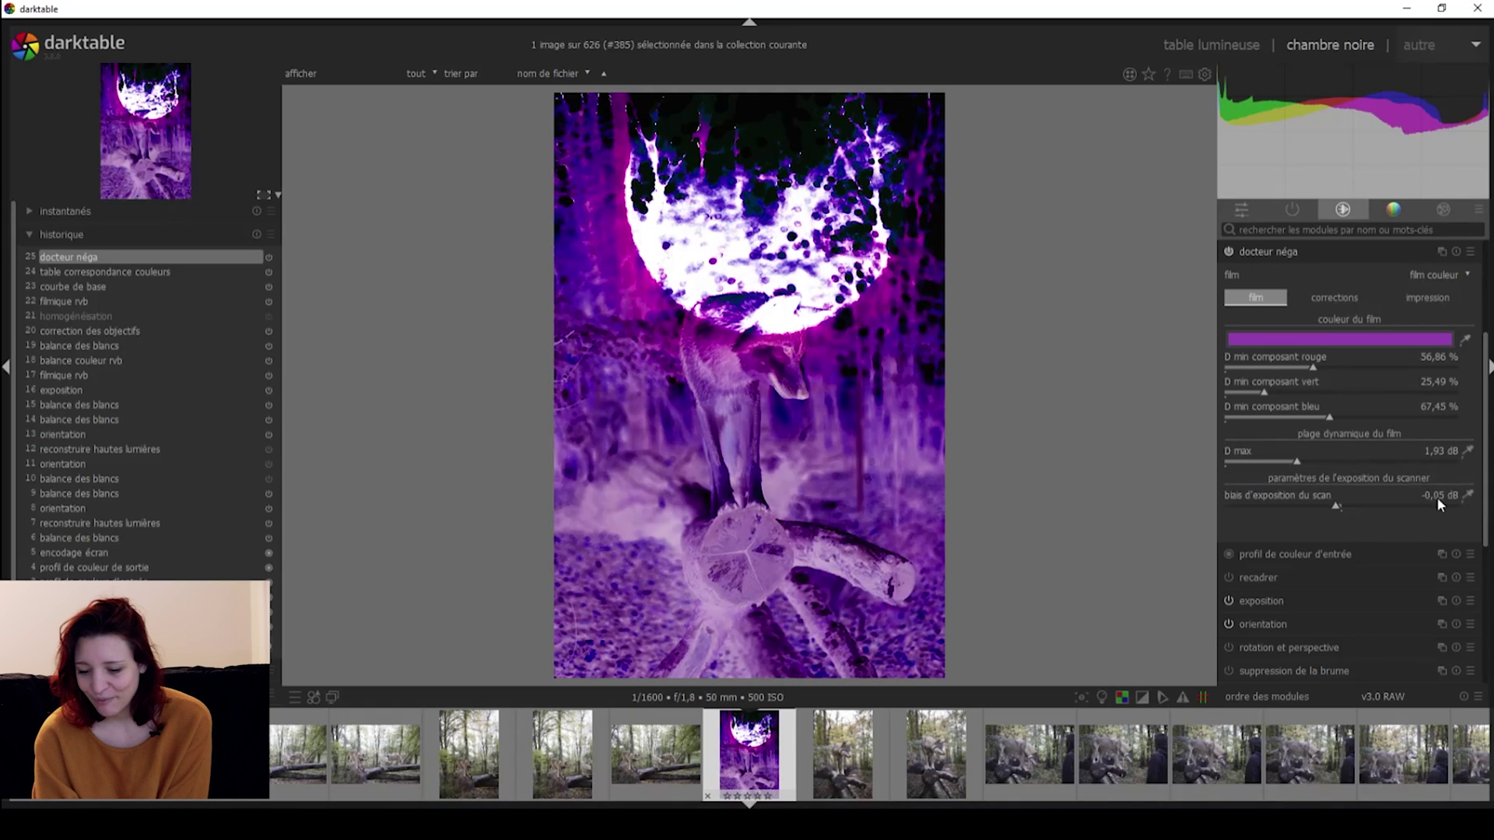
left_click(1274, 507)
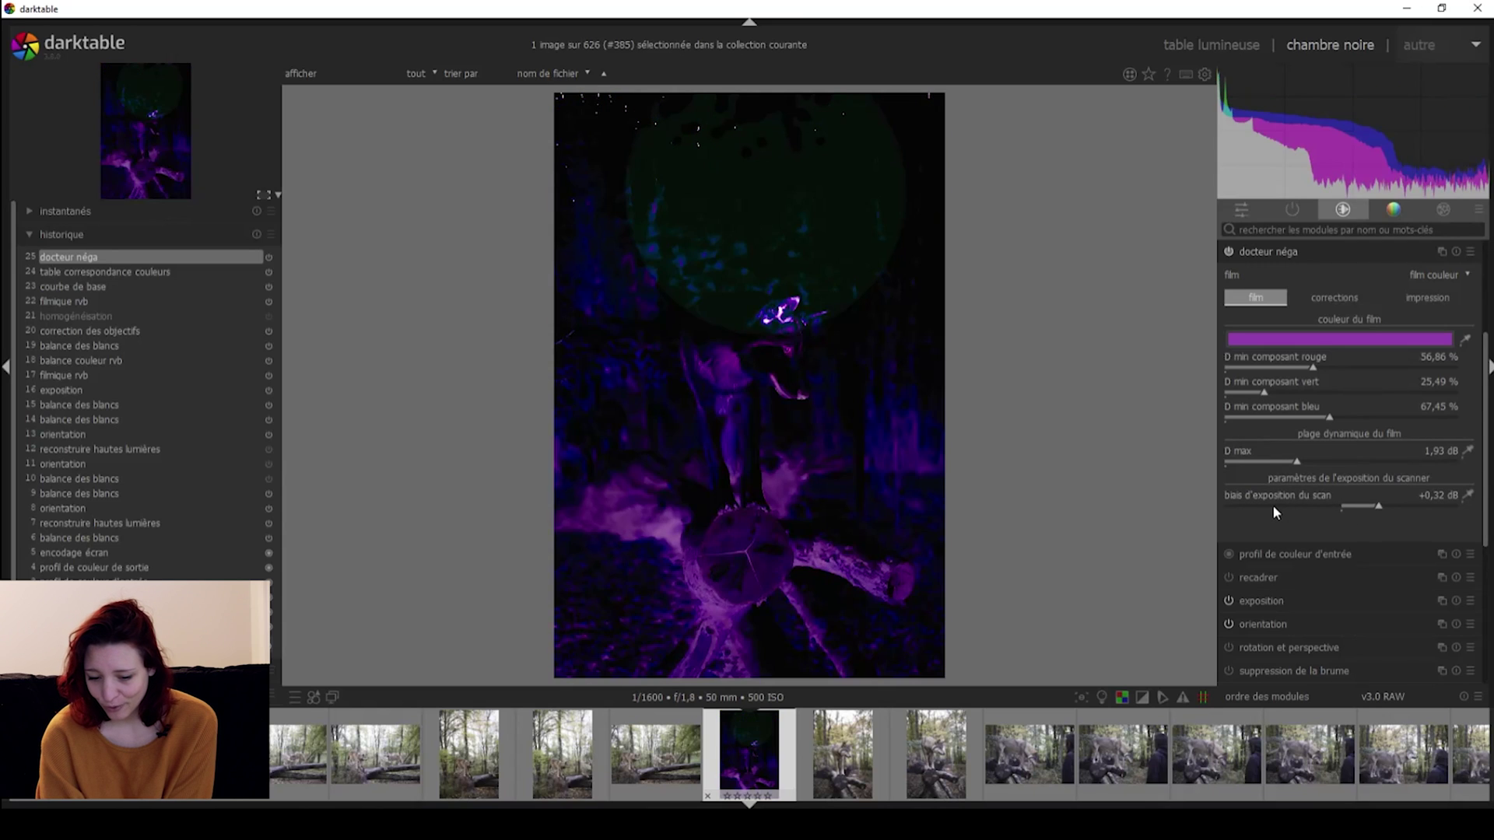
left_click_drag(1274, 506, 1306, 505)
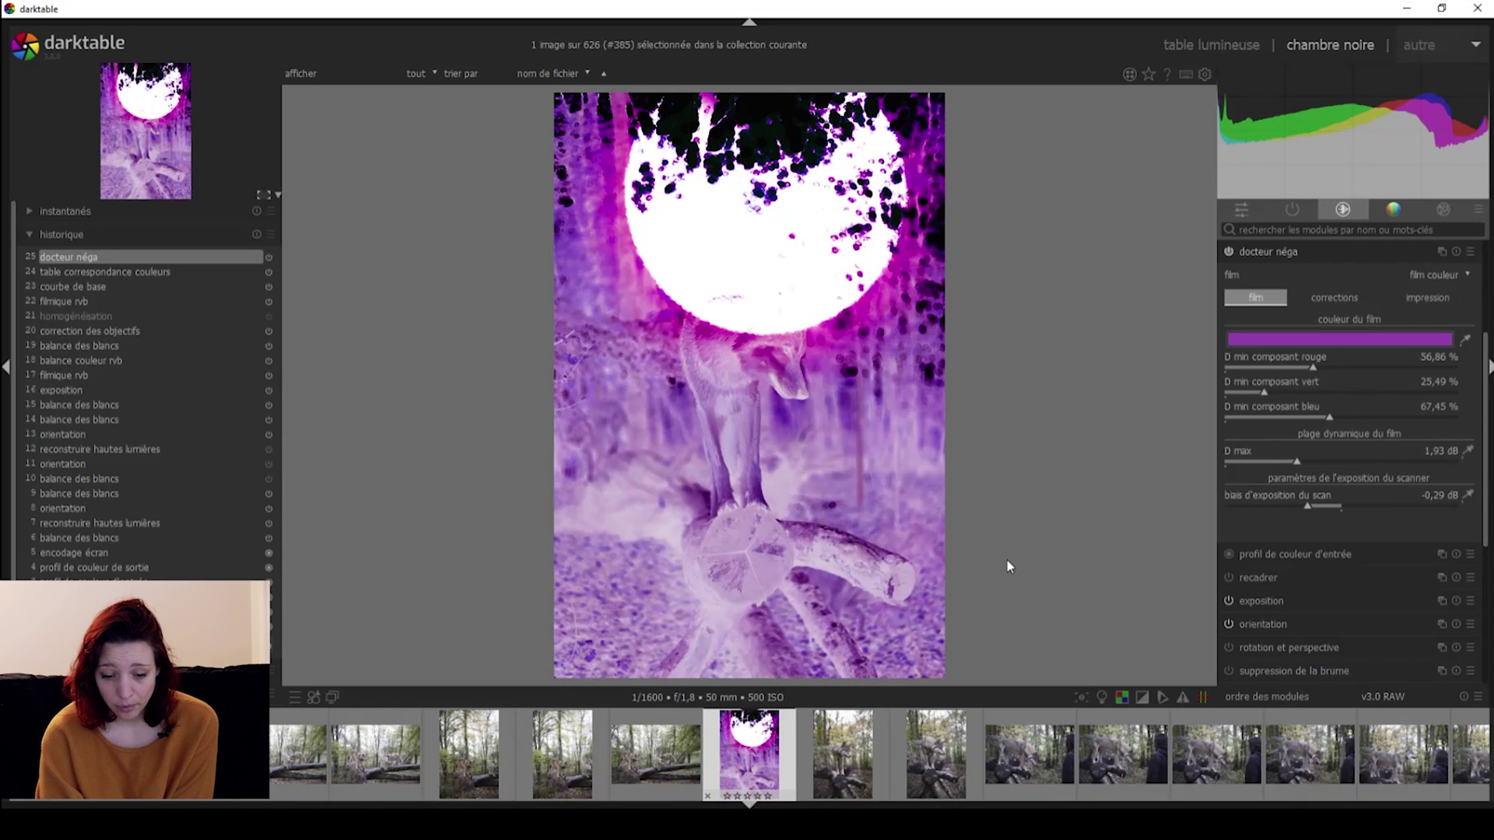
Step: In docteur néga's corrections, set shadow offsets to red 0,77 and green 1,17, and illuminant gains to red 1,43 and green 1,13
scroll(1351, 405, "up", 3)
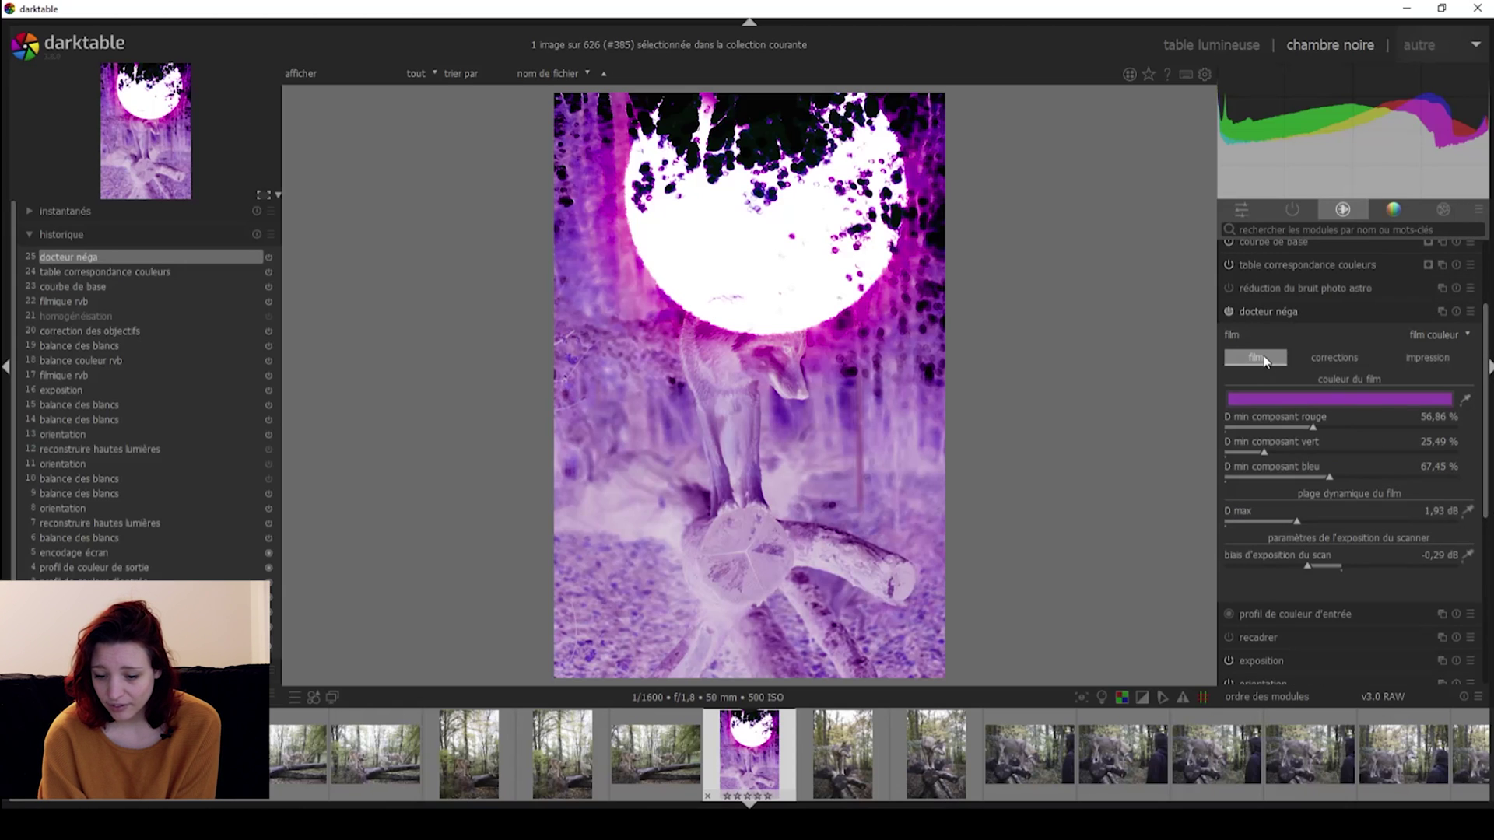
left_click(1328, 360)
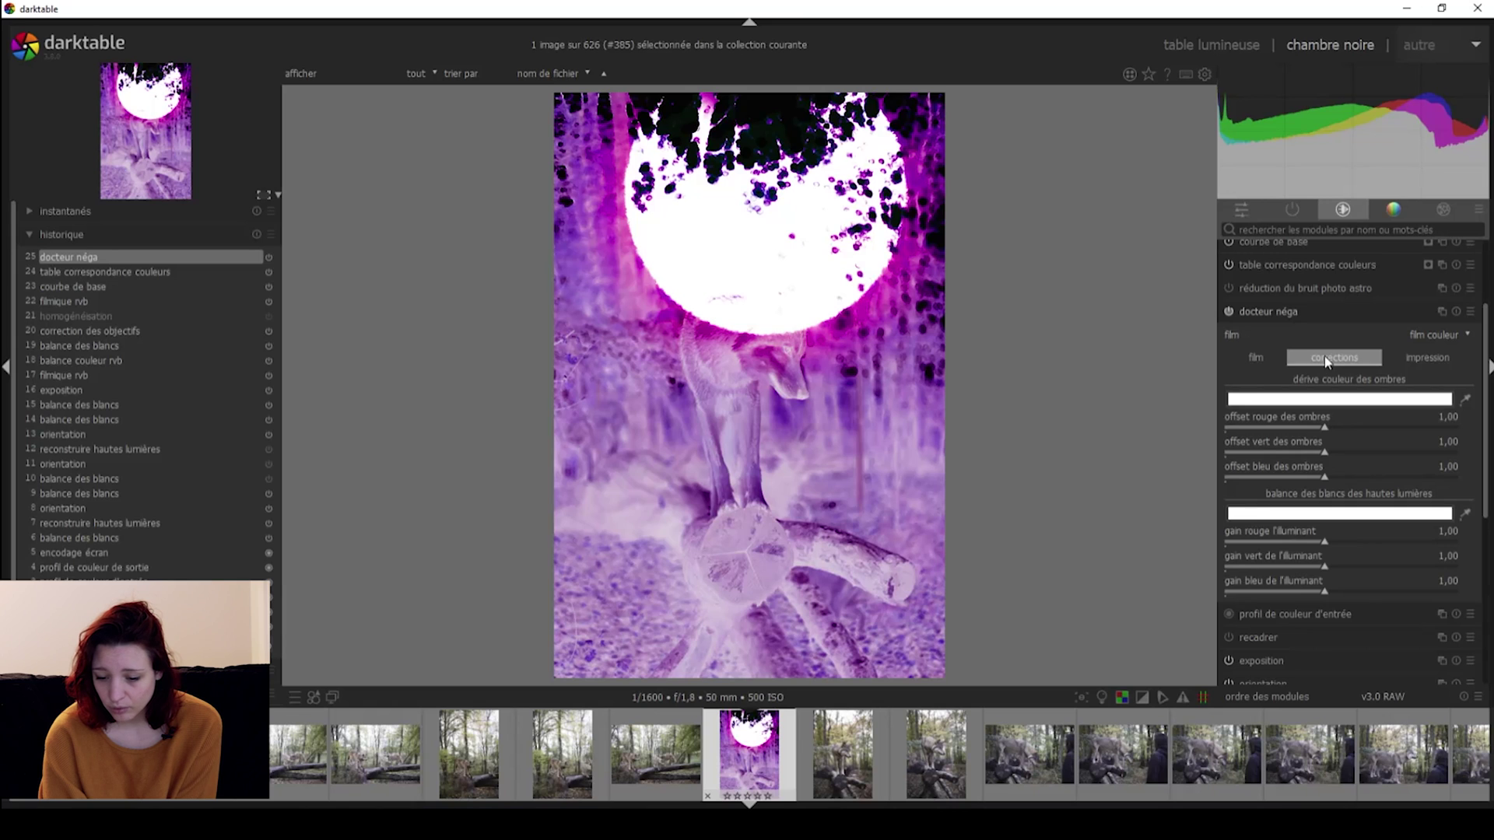
left_click(1295, 425)
left_click(1347, 456)
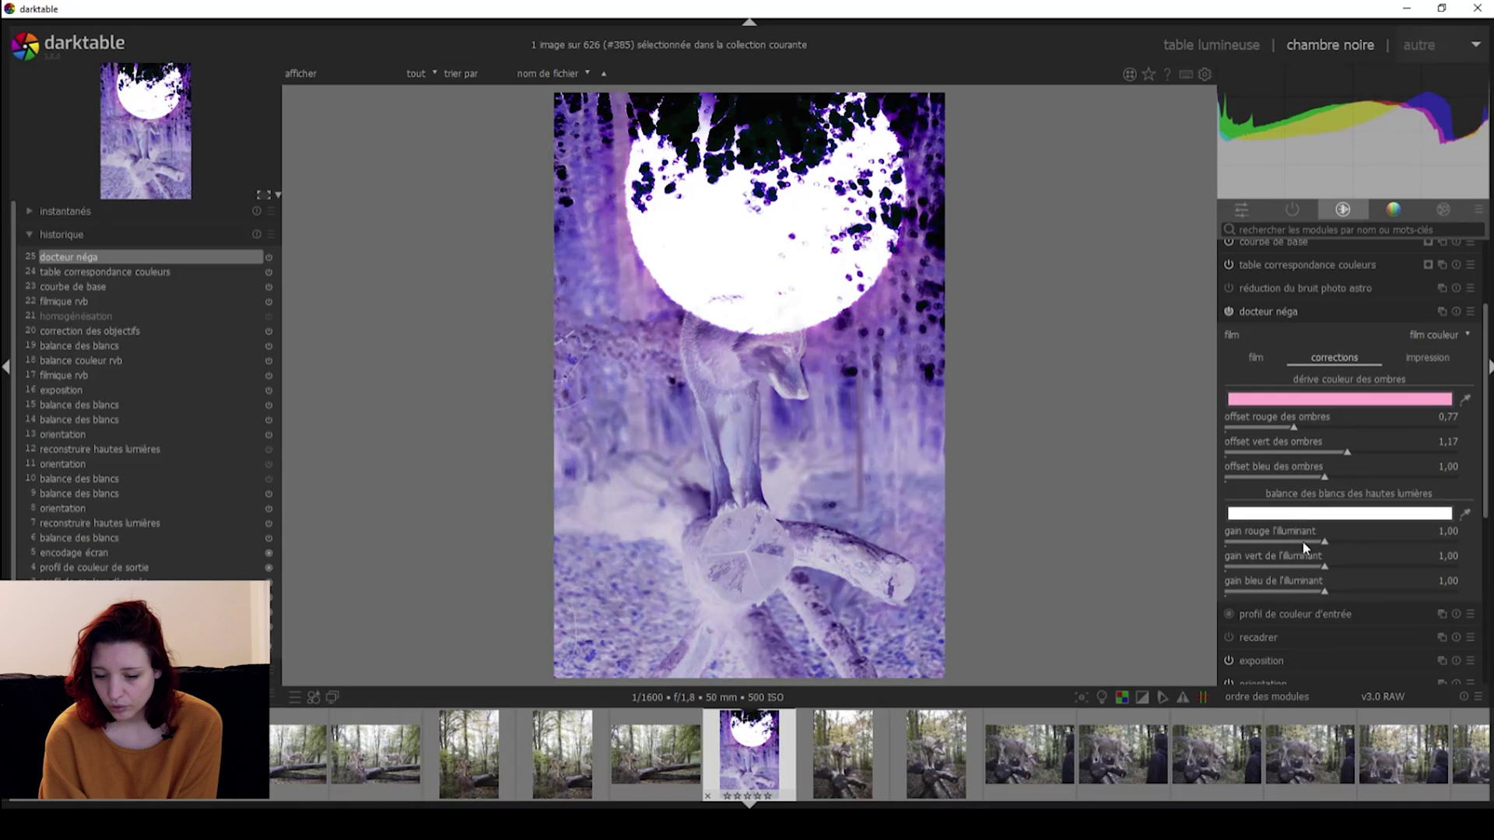
left_click(1382, 541)
left_click(1315, 566)
mouse_move(1486, 448)
left_mouse_down()
mouse_move(1487, 502)
mouse_move(1487, 461)
left_mouse_up()
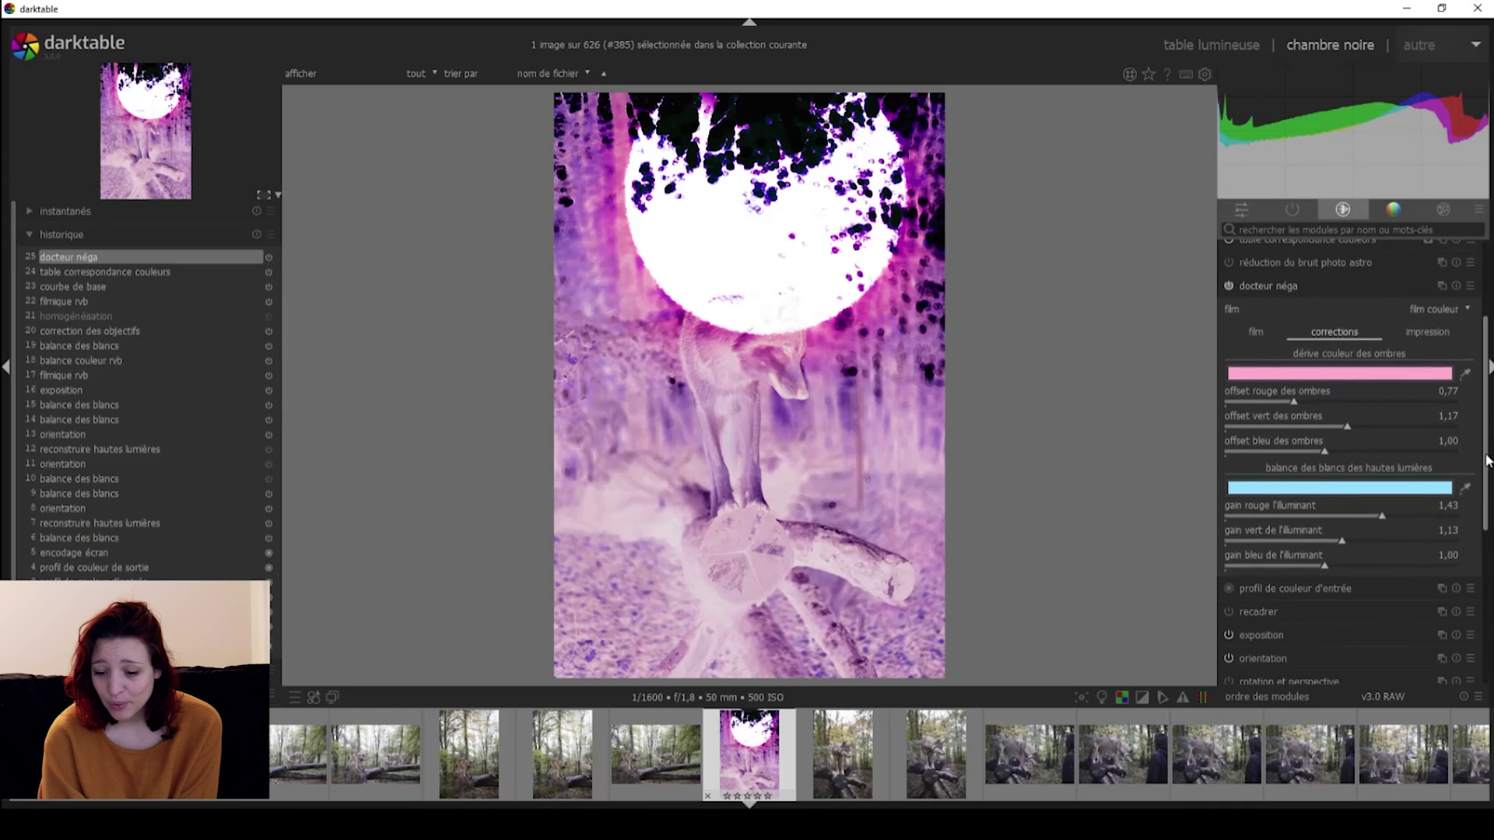
Step: Examine docteur néga's impression settings and the options of the profil de couleur d'entrée module
left_click(1439, 333)
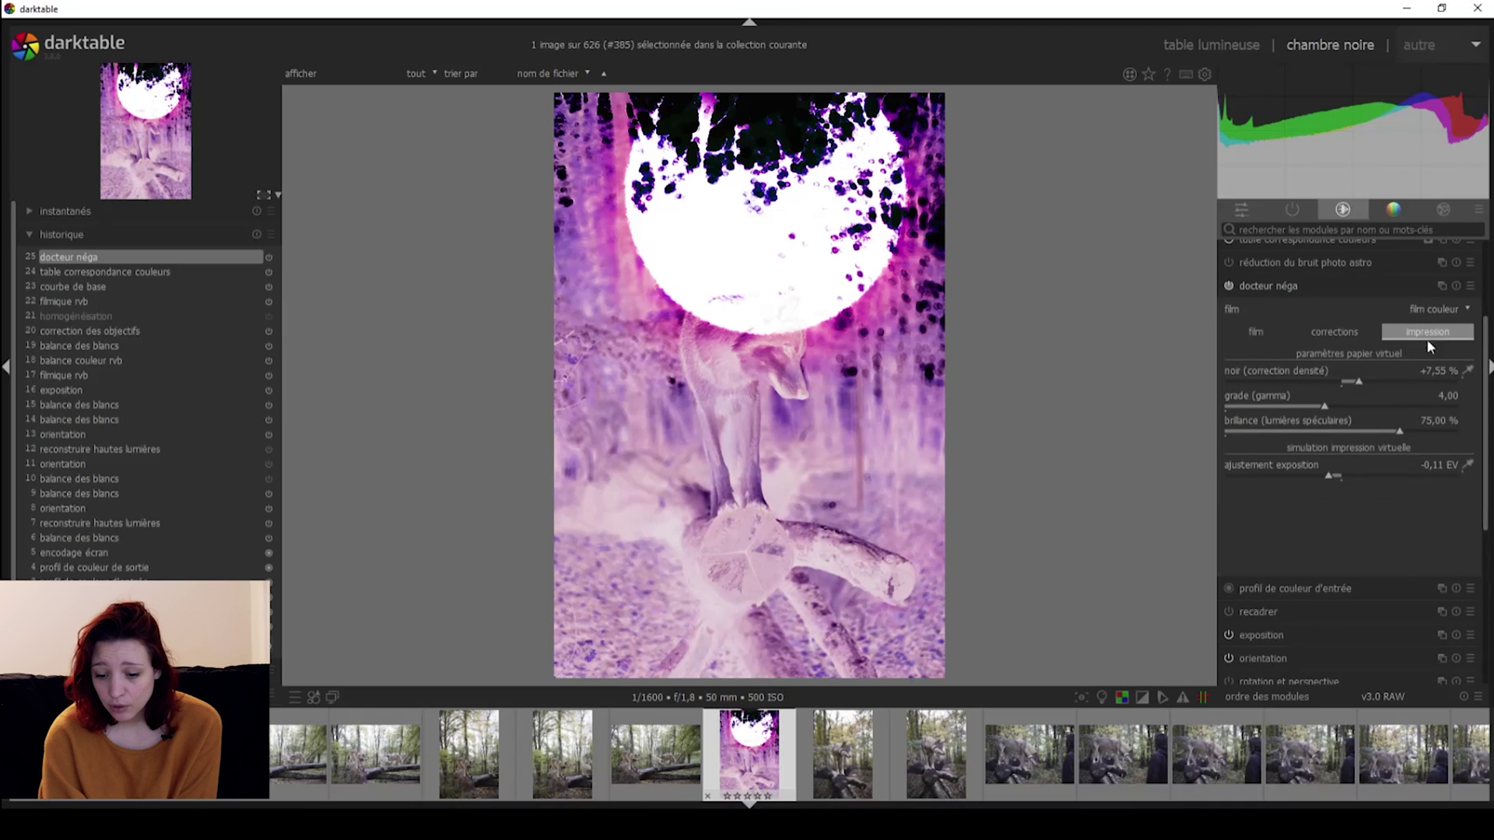
left_click_drag(1484, 520, 1481, 562)
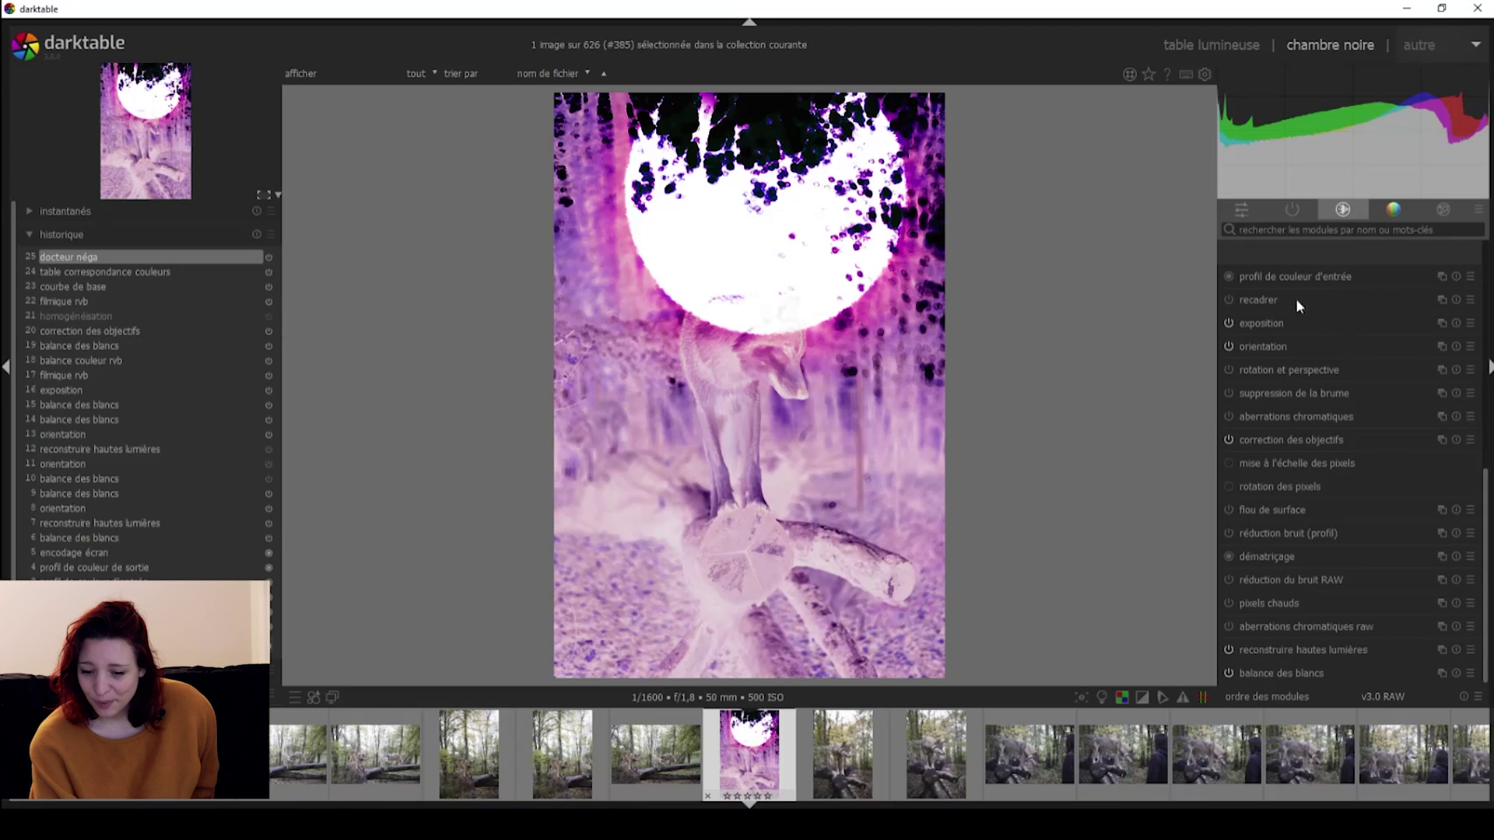
left_click(1284, 278)
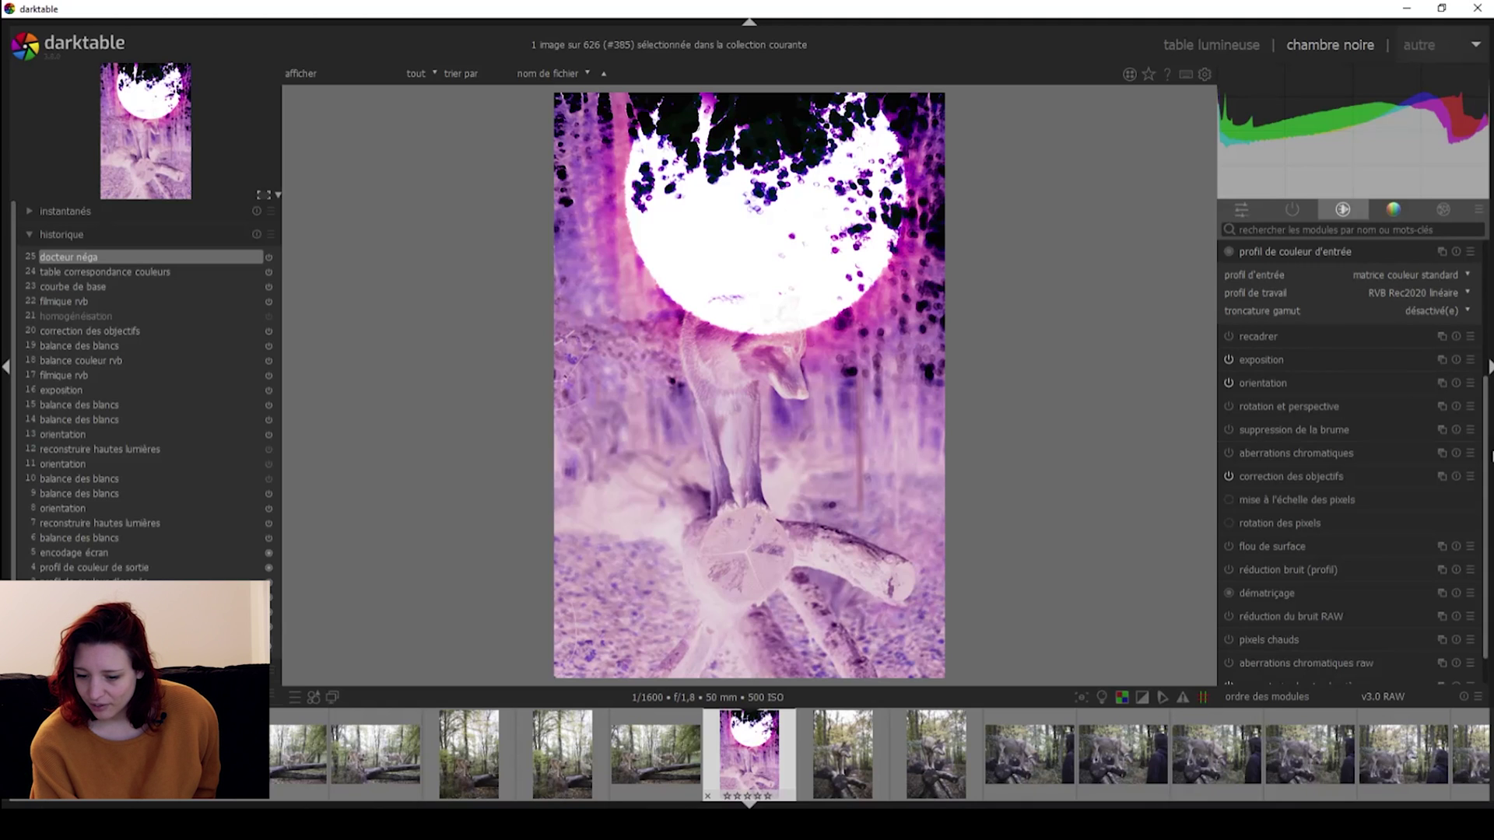
scroll(1318, 333, "down", 1)
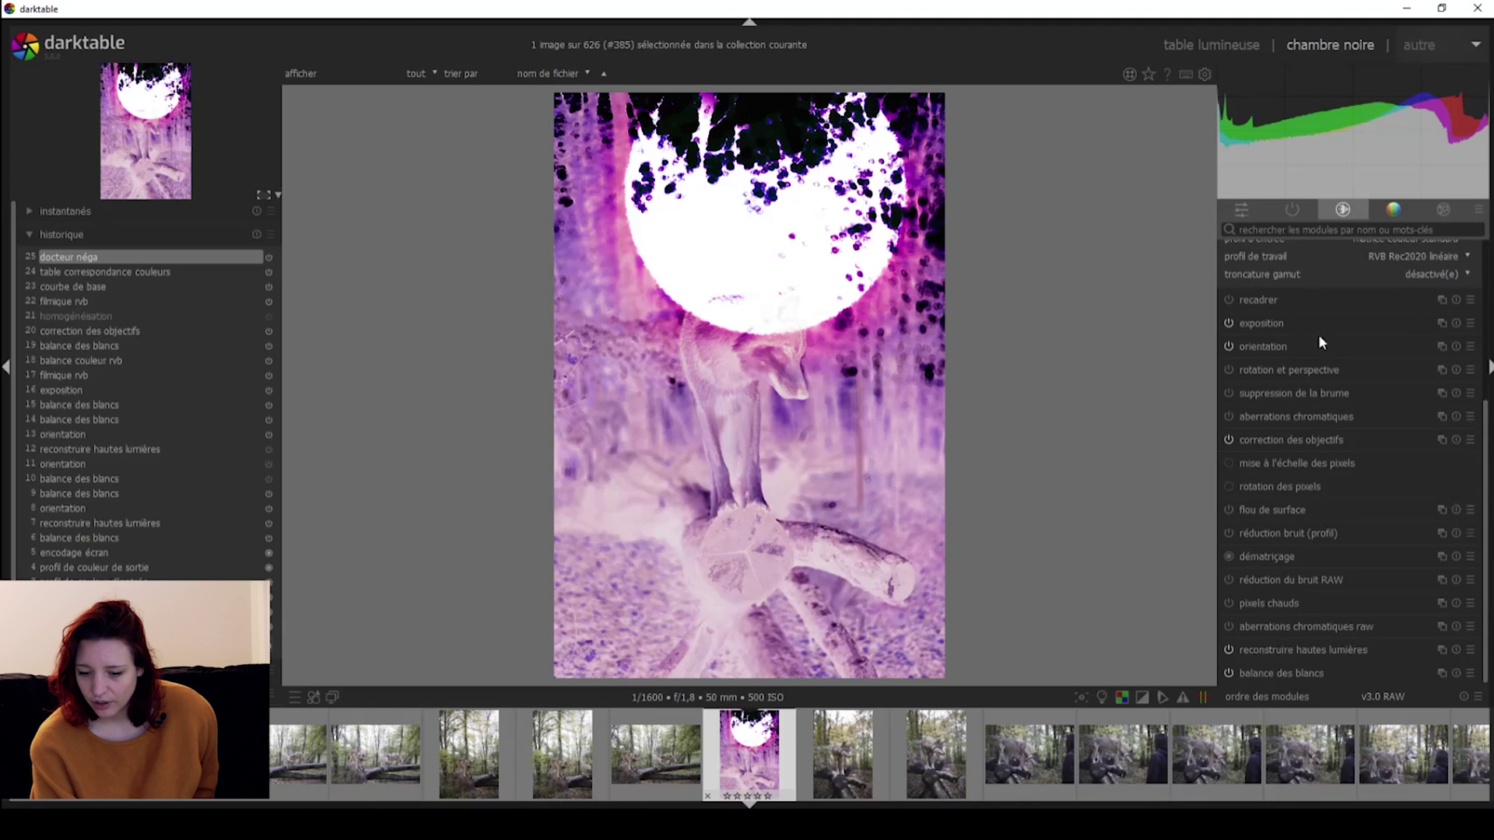
Step: Examine the aspect, margin and guide options of the recadrer module, including the global guide settings
left_click(1287, 301)
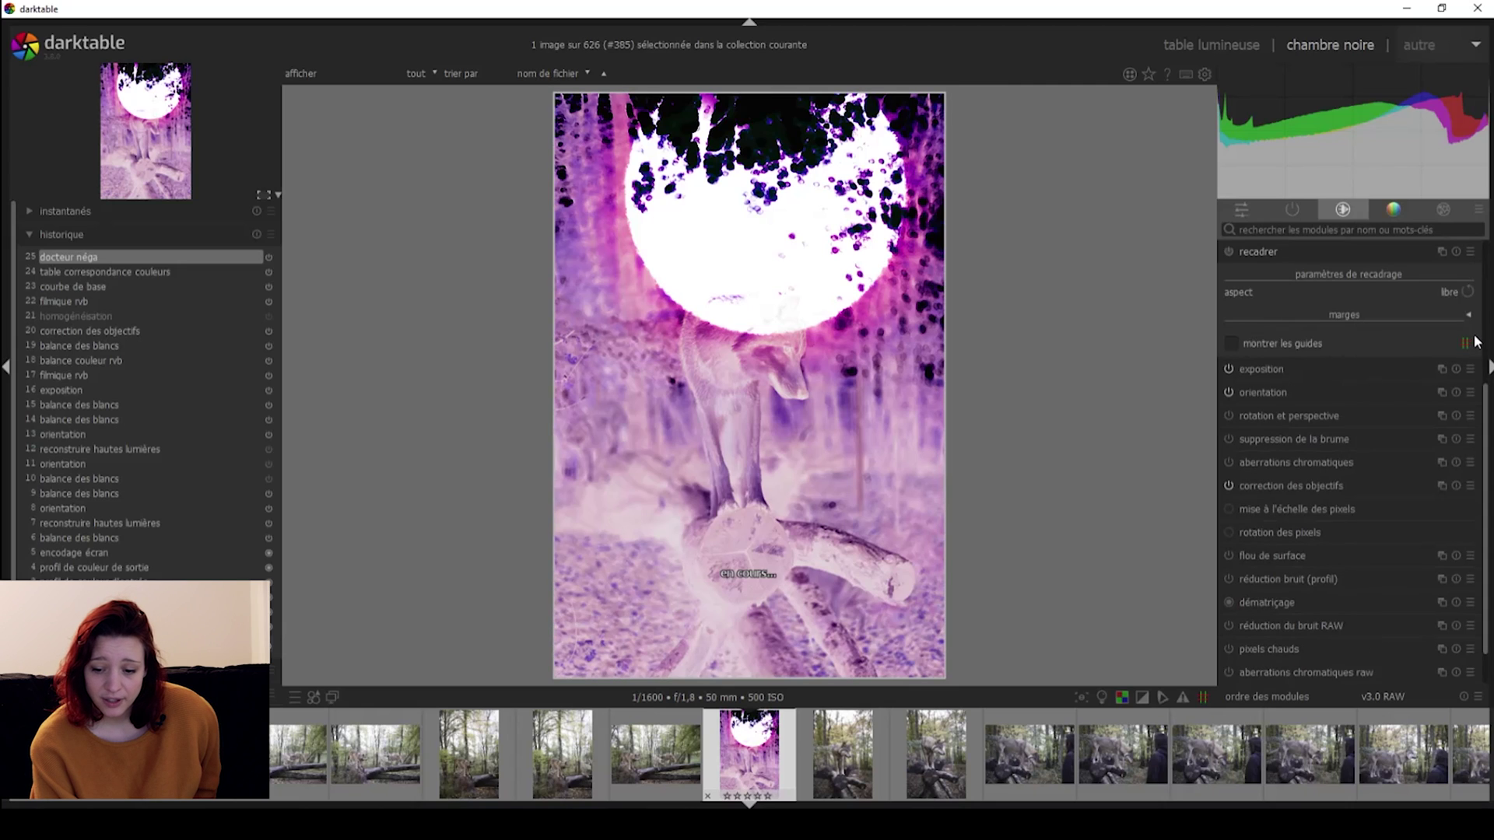
left_click(1261, 344)
left_click(1260, 345)
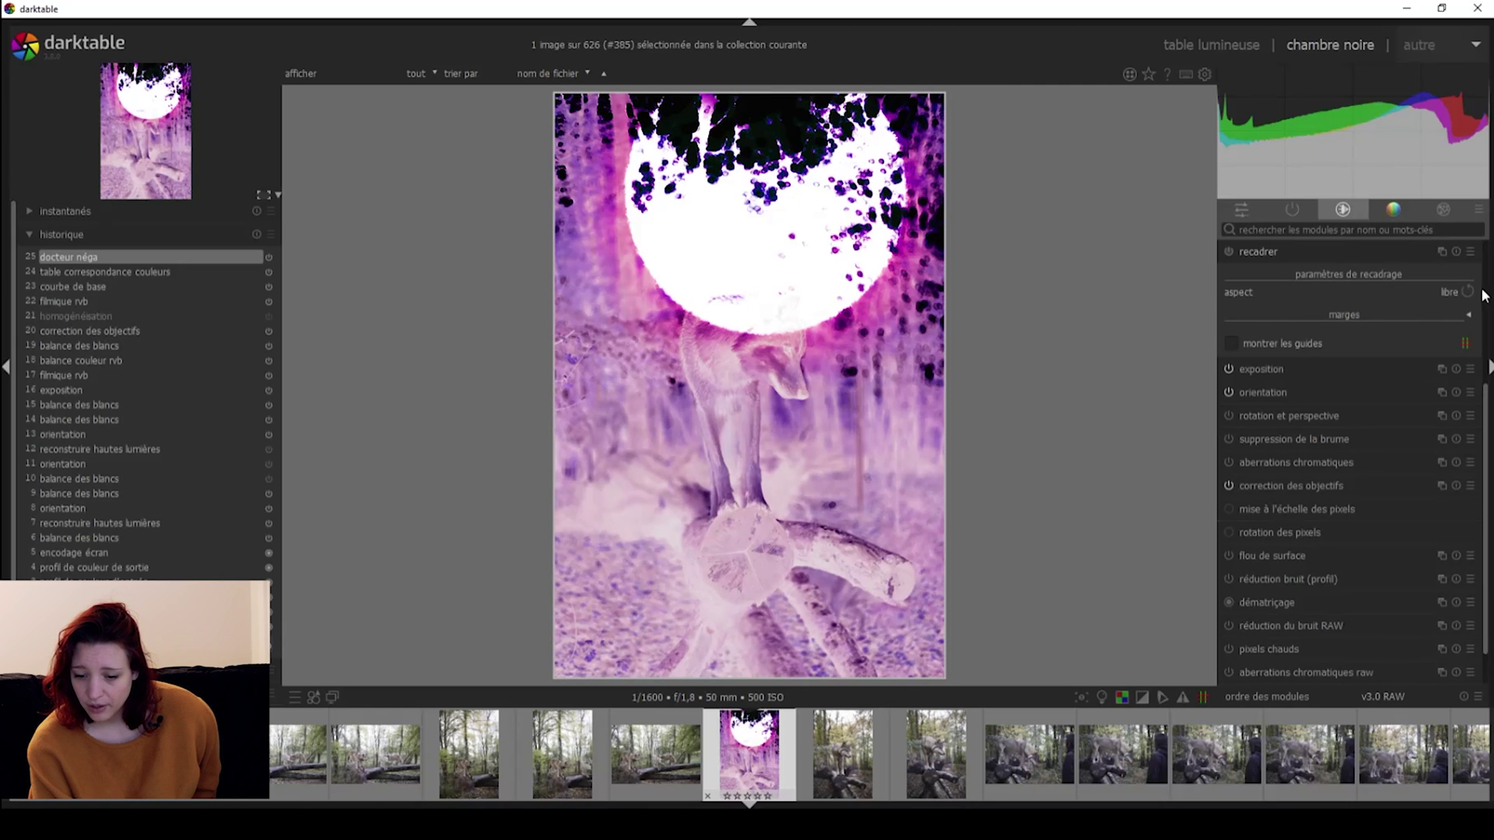
left_click(1431, 317)
left_click(1432, 325)
left_click(1465, 343)
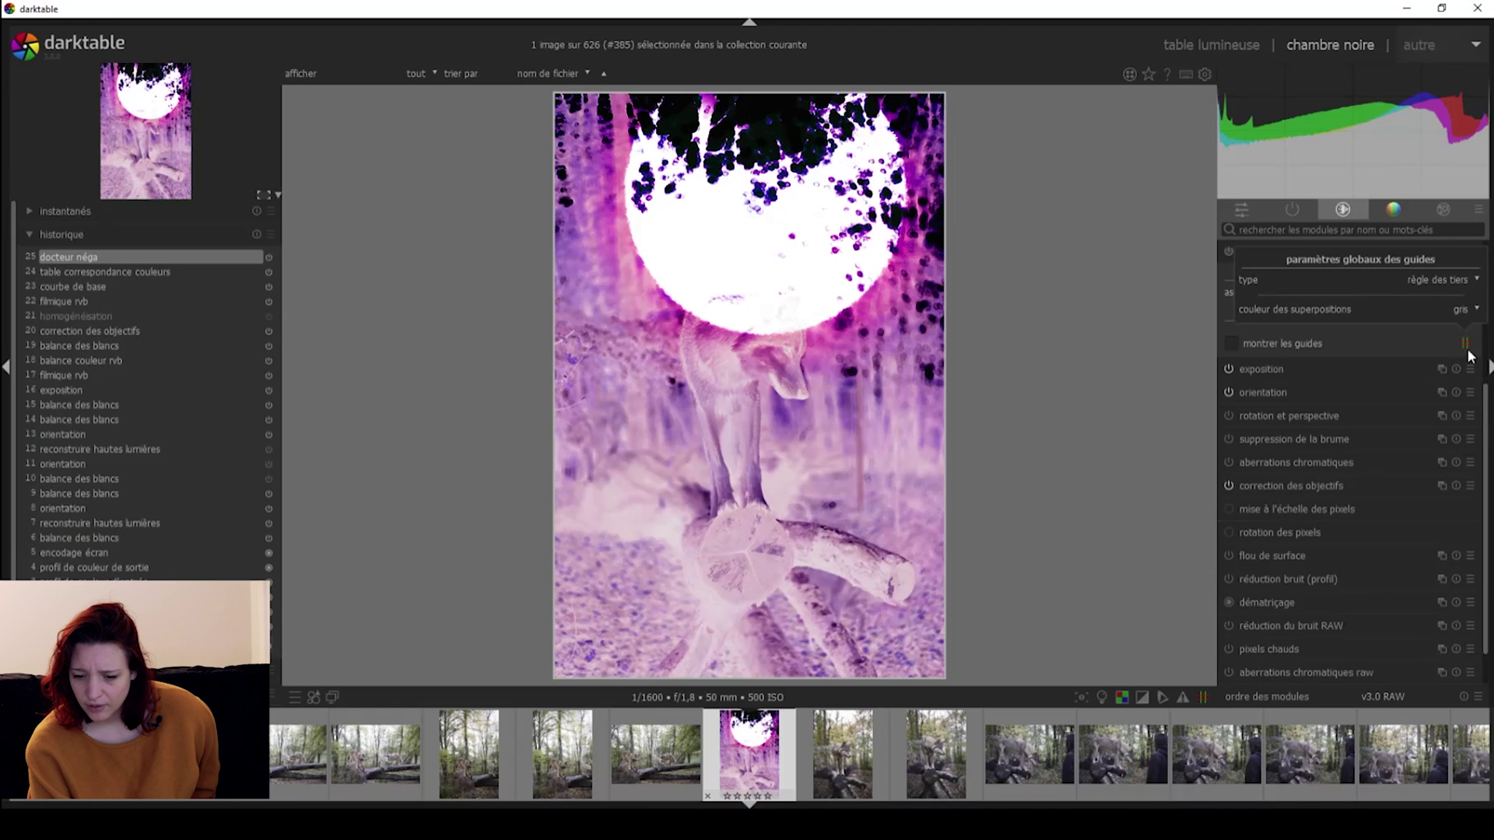
left_click(1382, 350)
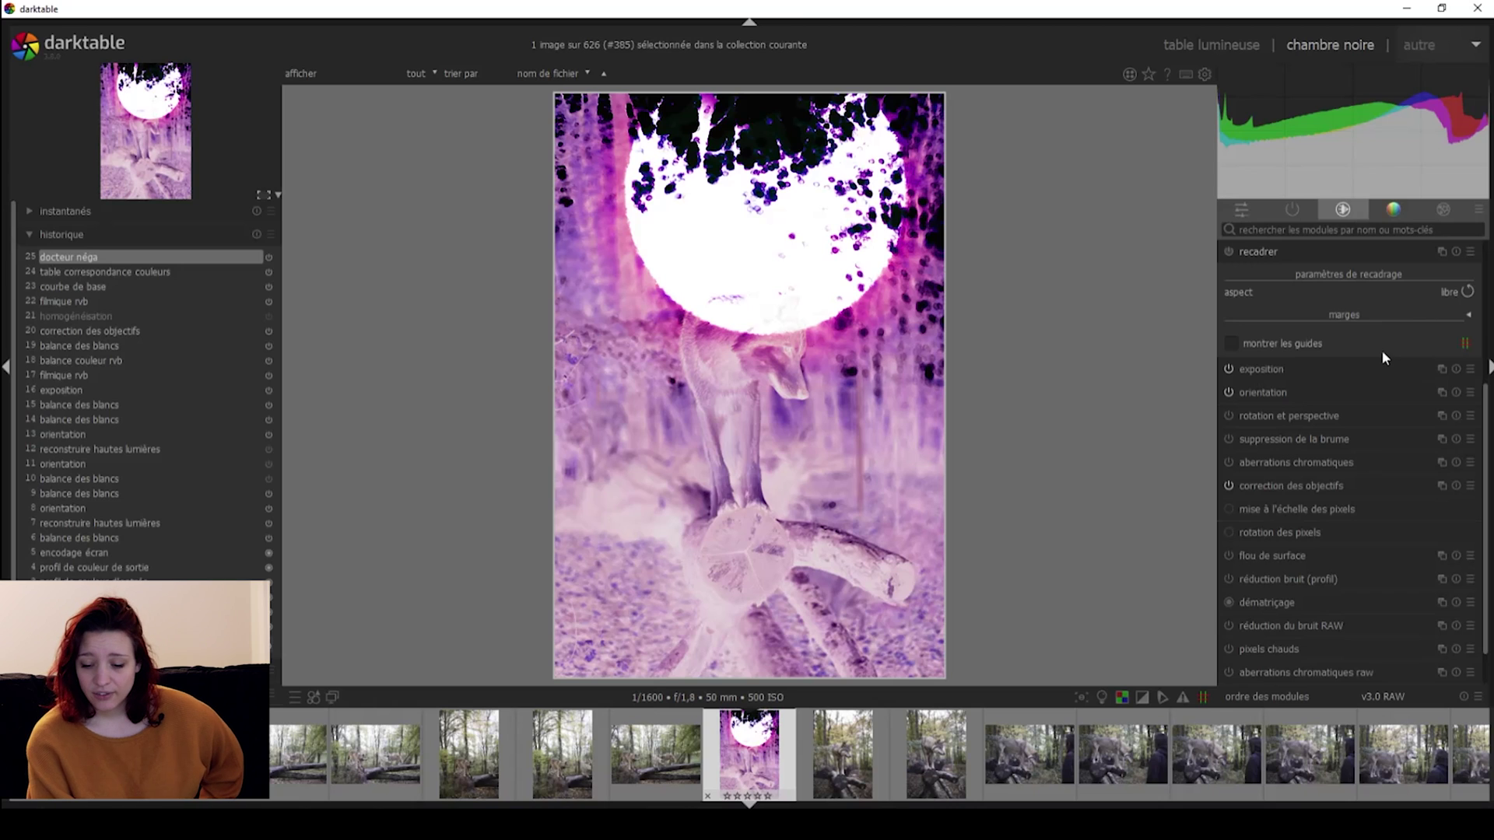
Step: Turn on camera exposure compensation in exposition and activate suppression de la brume with a force of +0,35
scroll(1487, 432, "down", 2)
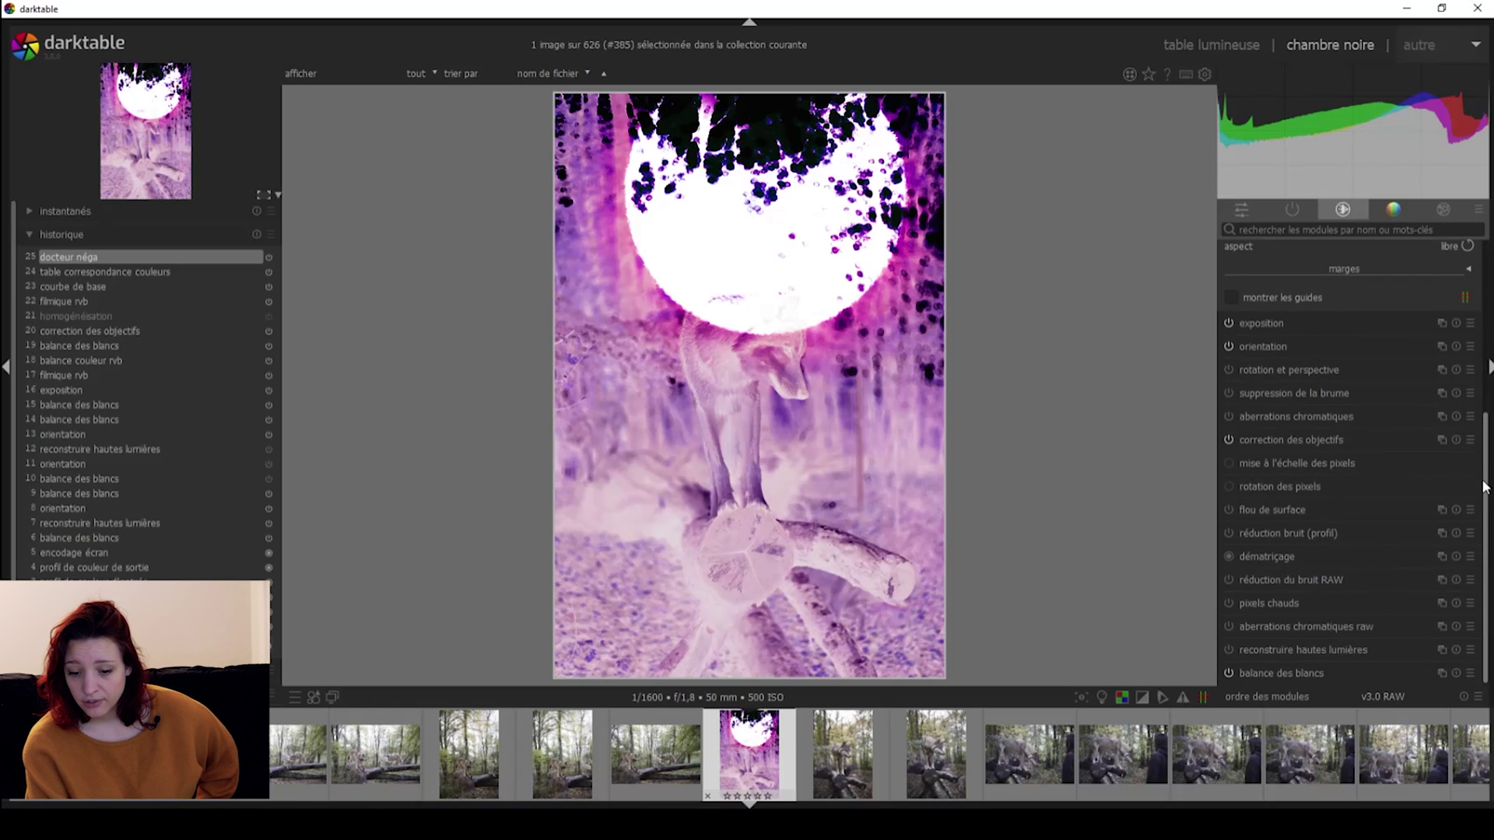
left_click(1333, 322)
left_click(1272, 296)
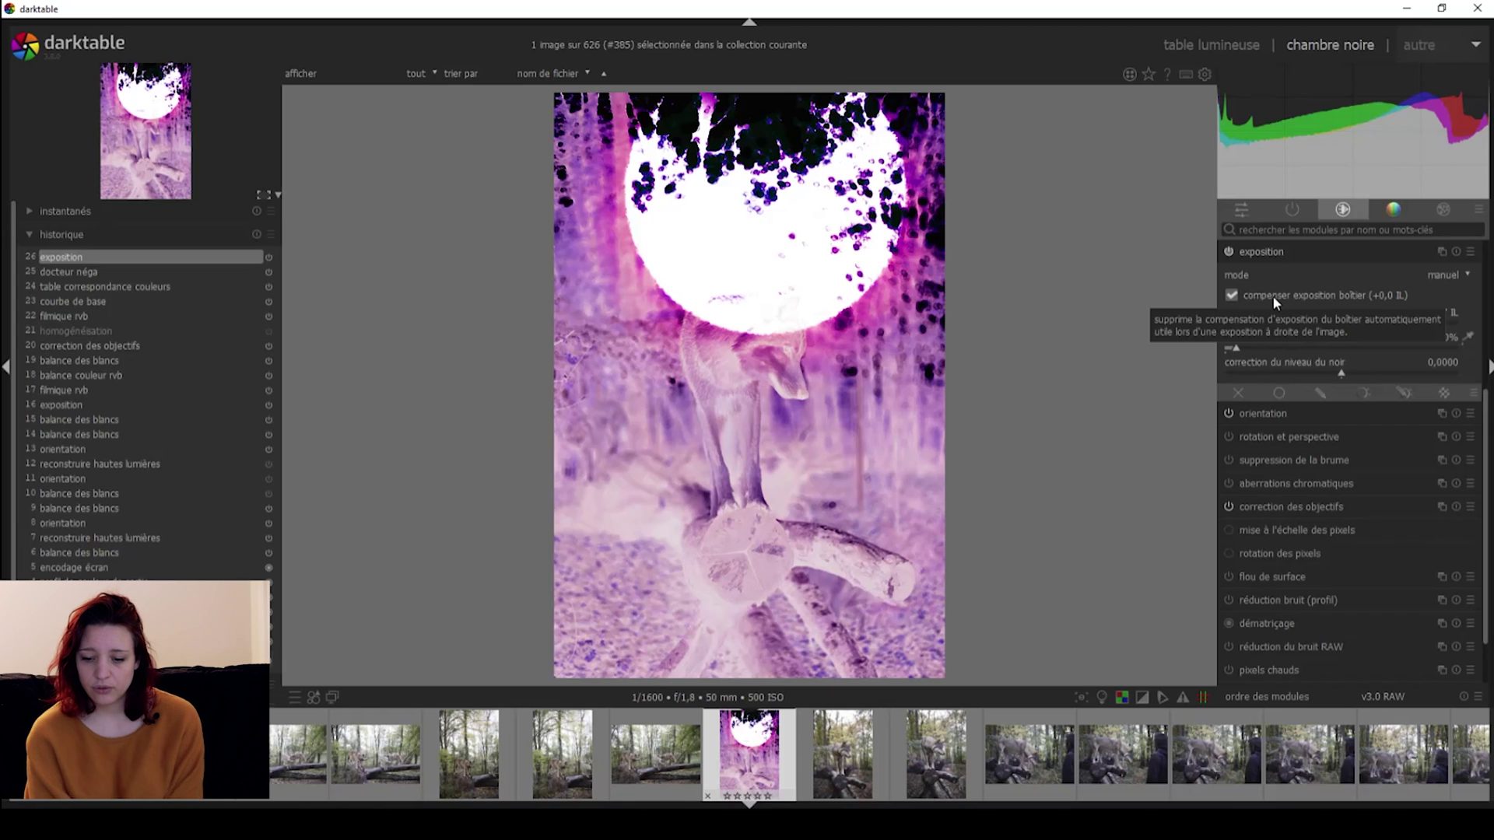
scroll(1323, 366, "down", 2)
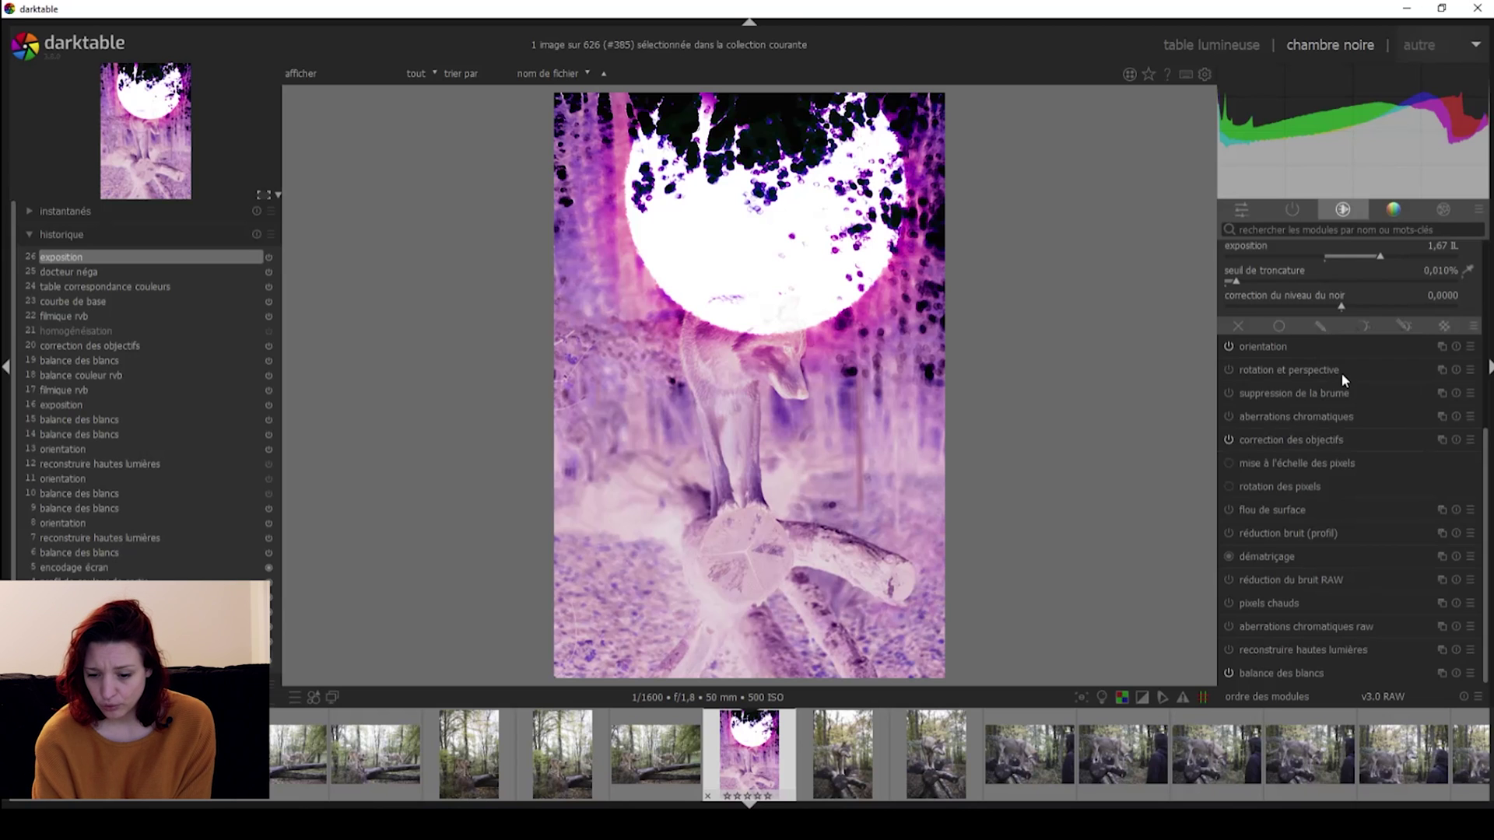
left_click(1342, 373)
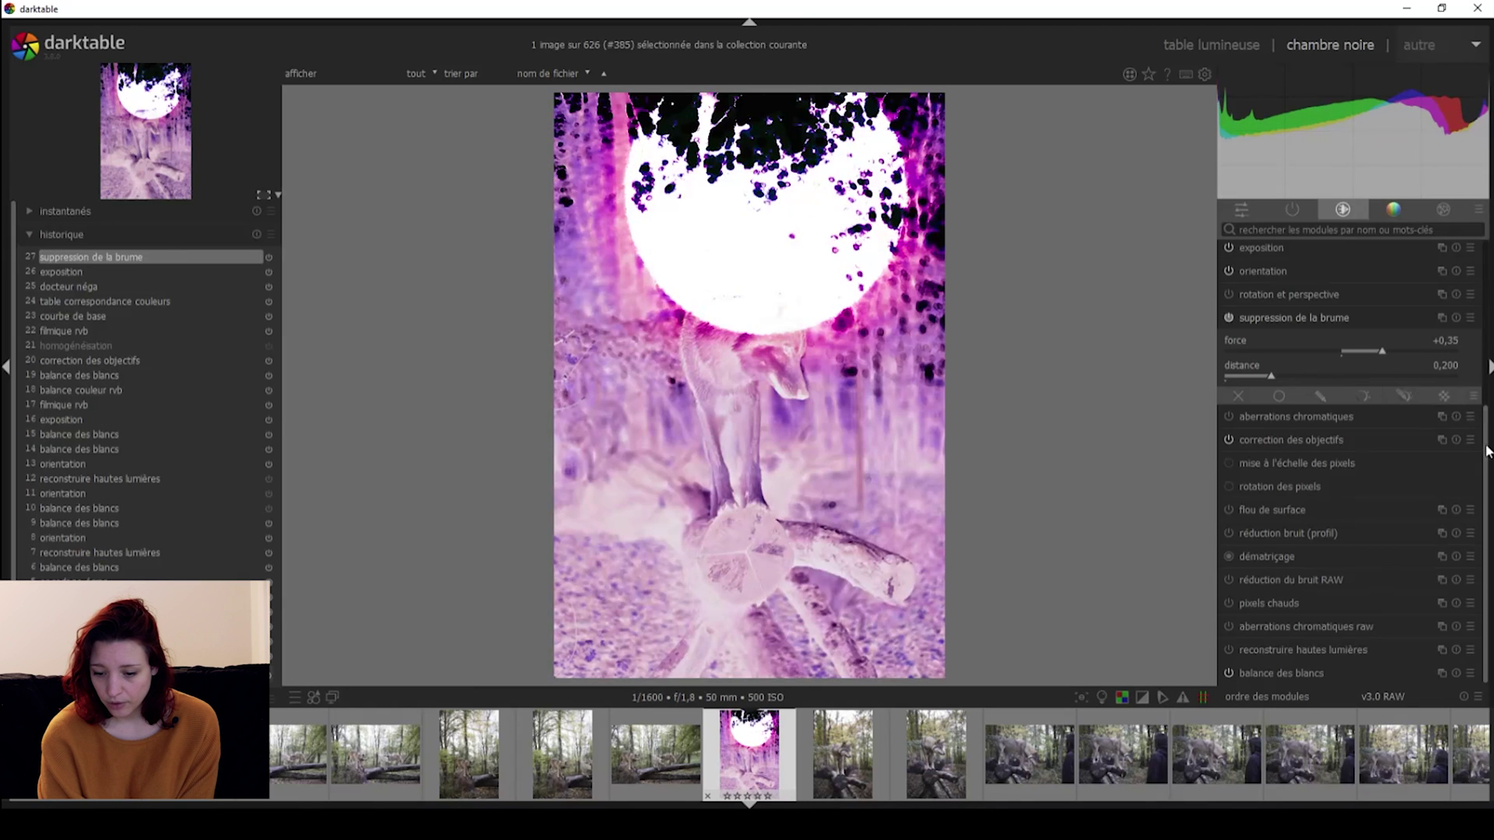
Step: Turn off docteur néga and try a scale of 0,518 in correction des objectifs
left_click(1482, 442)
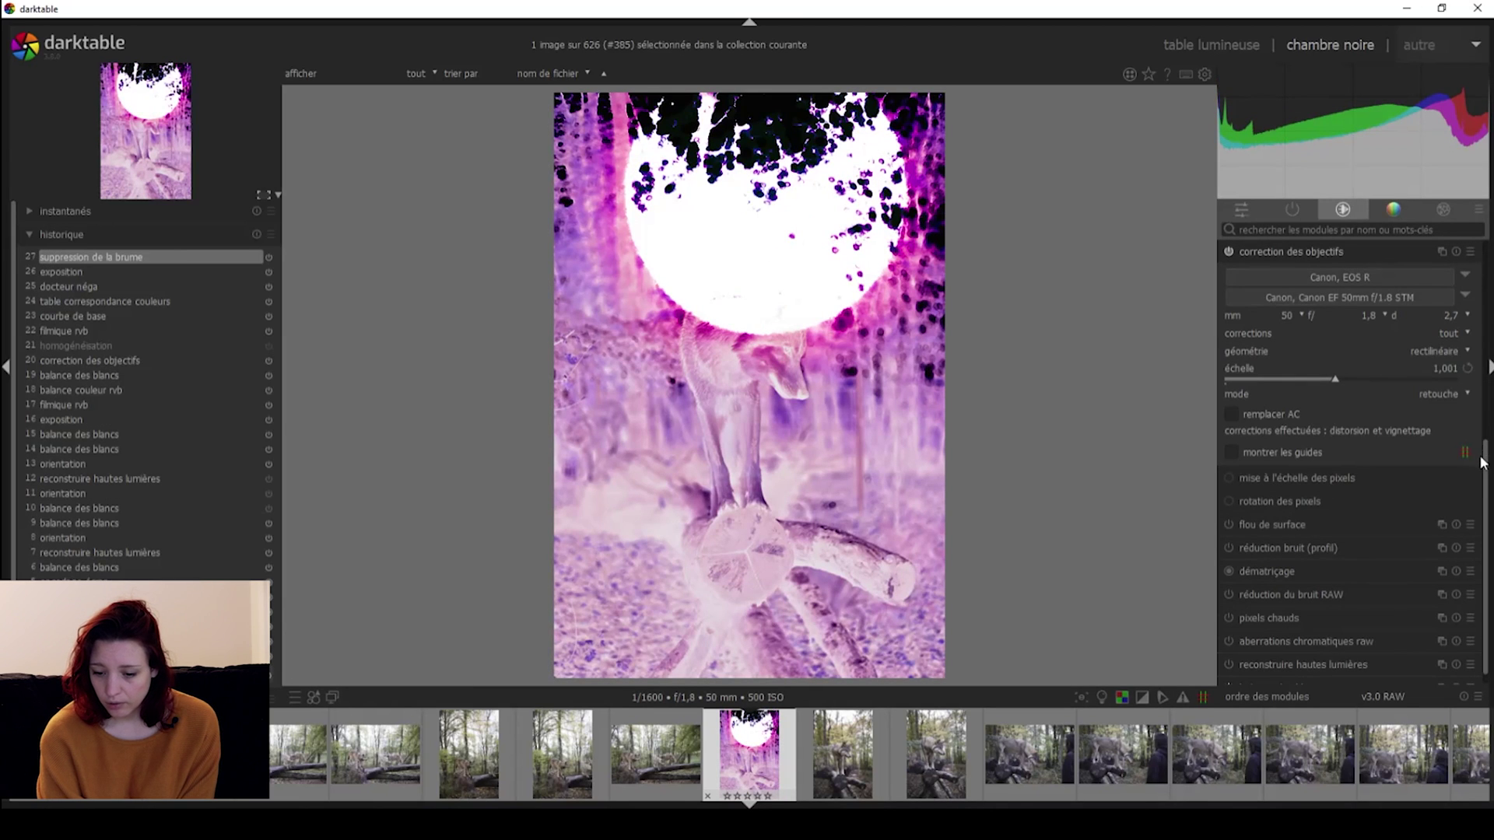
left_click_drag(1482, 462, 1482, 366)
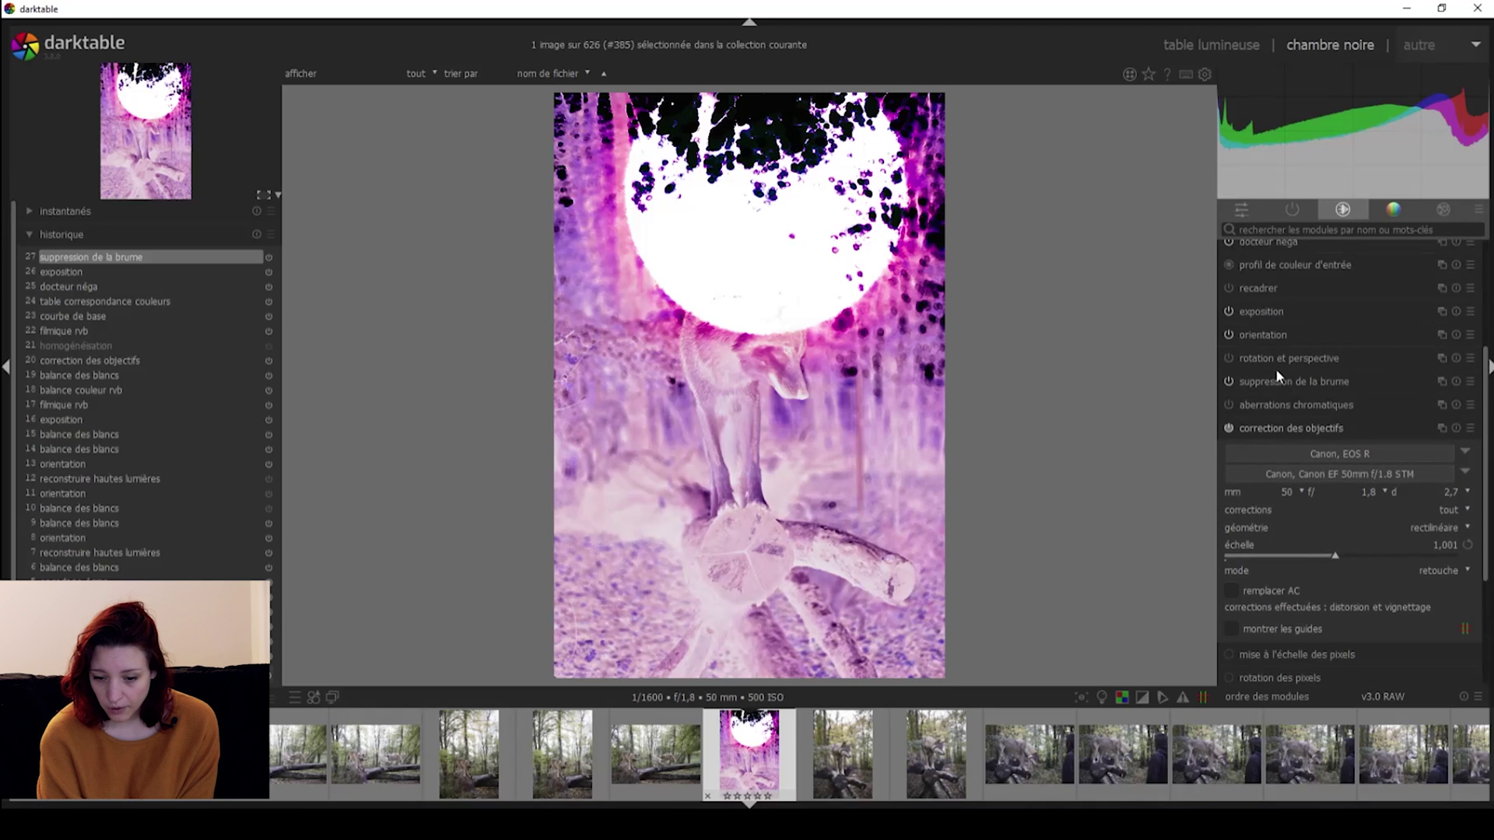
left_click(1229, 244)
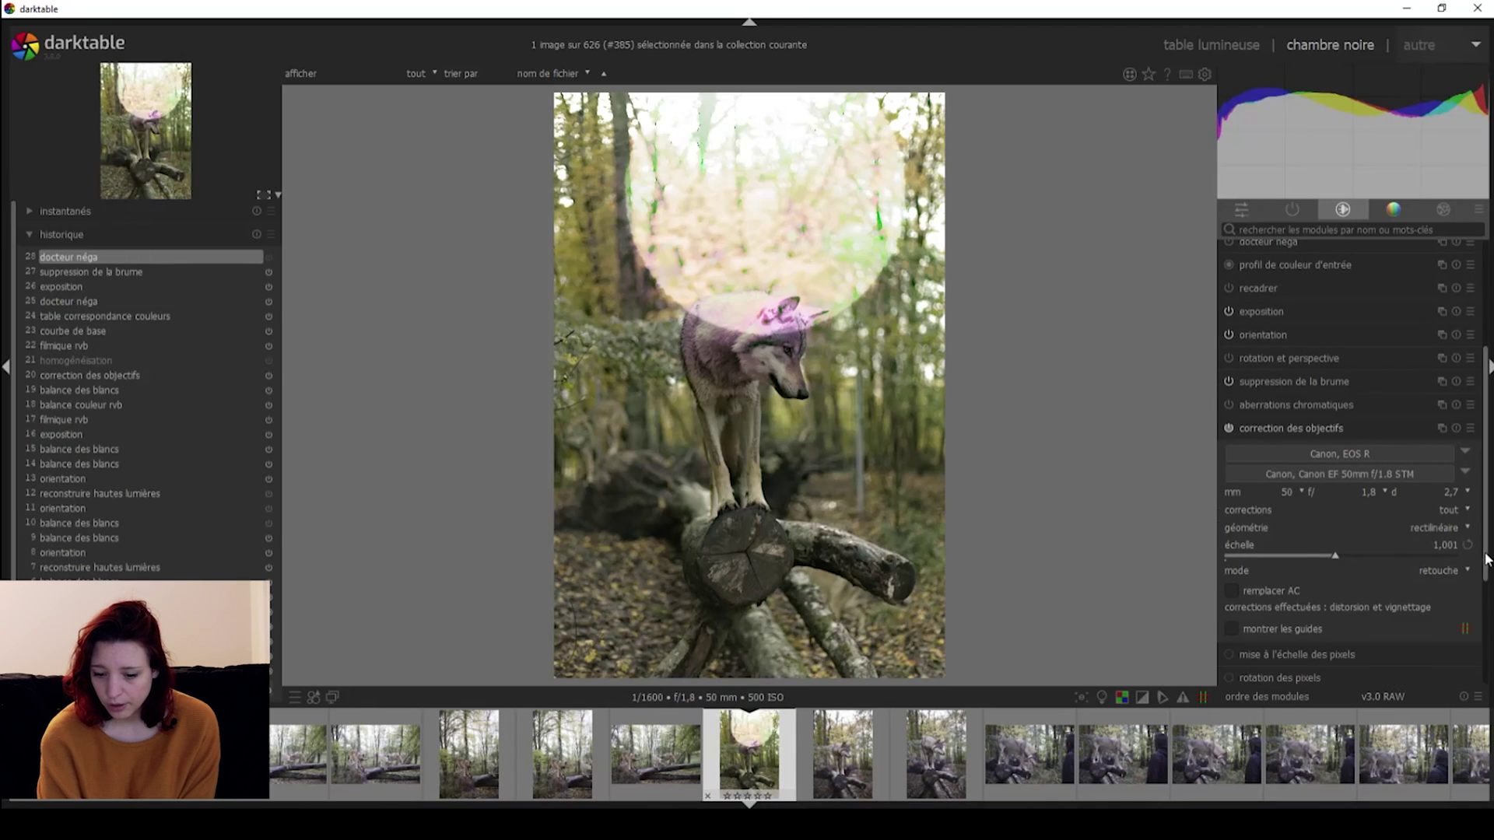
scroll(1488, 545, "down", 5)
left_click_drag(1488, 509, 1488, 492)
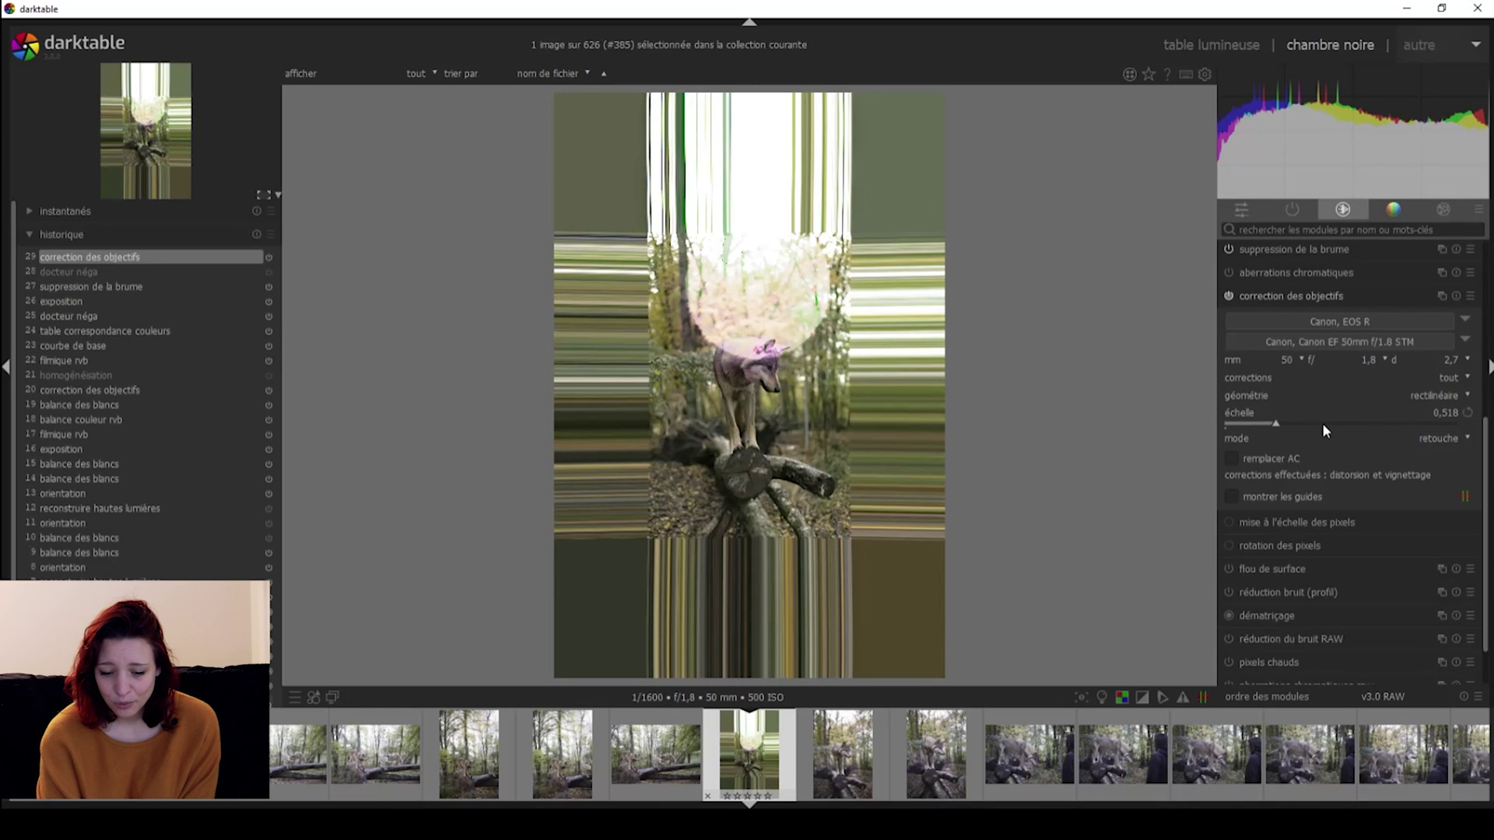
Step: Activate flou de surface with a rayon of 16,27 and a rouge strength of 0,0168, and inspect the wolf's face up close
left_click(1272, 569)
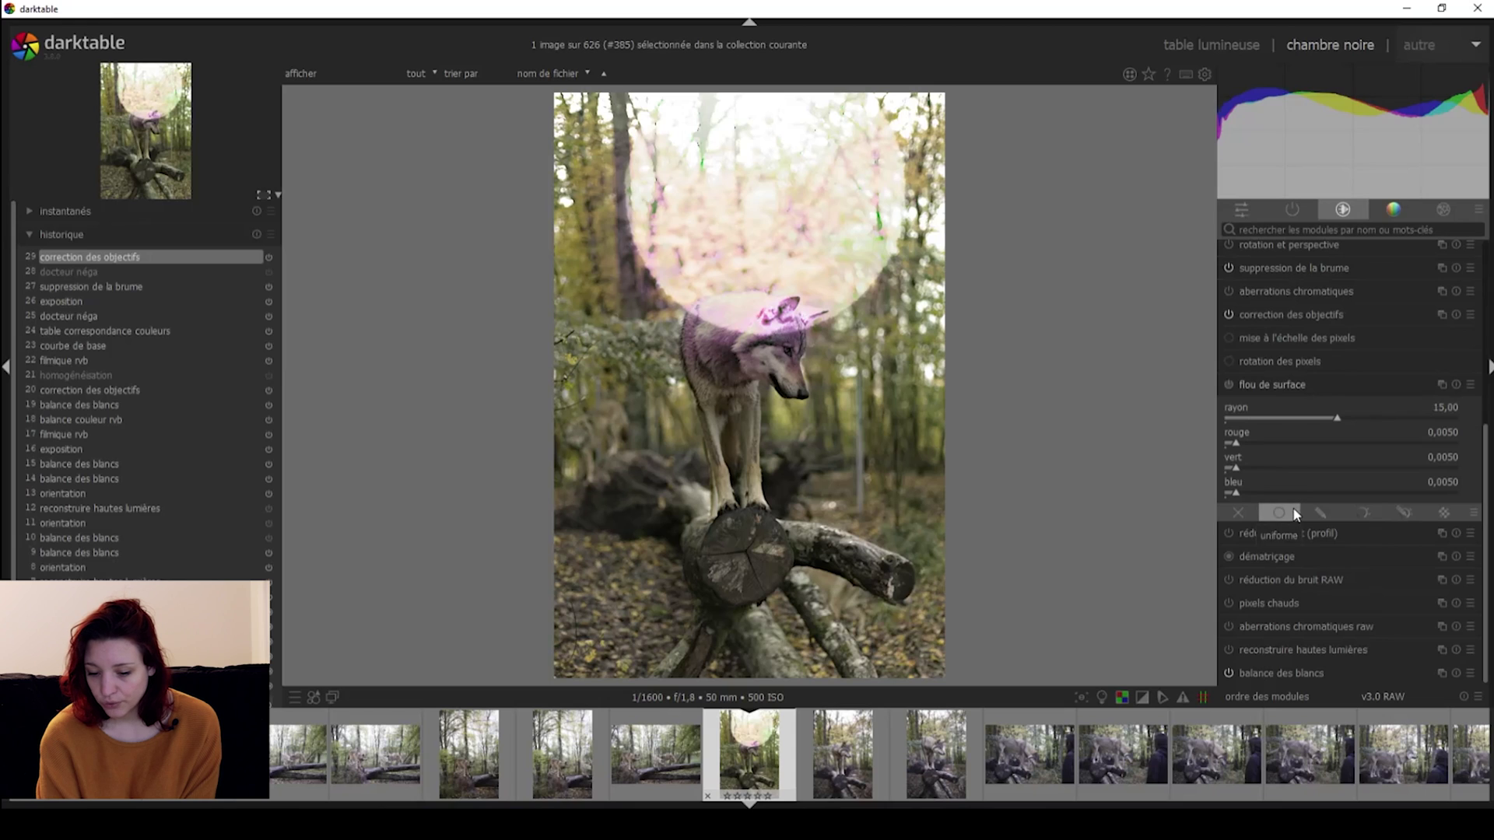
left_click(1413, 417)
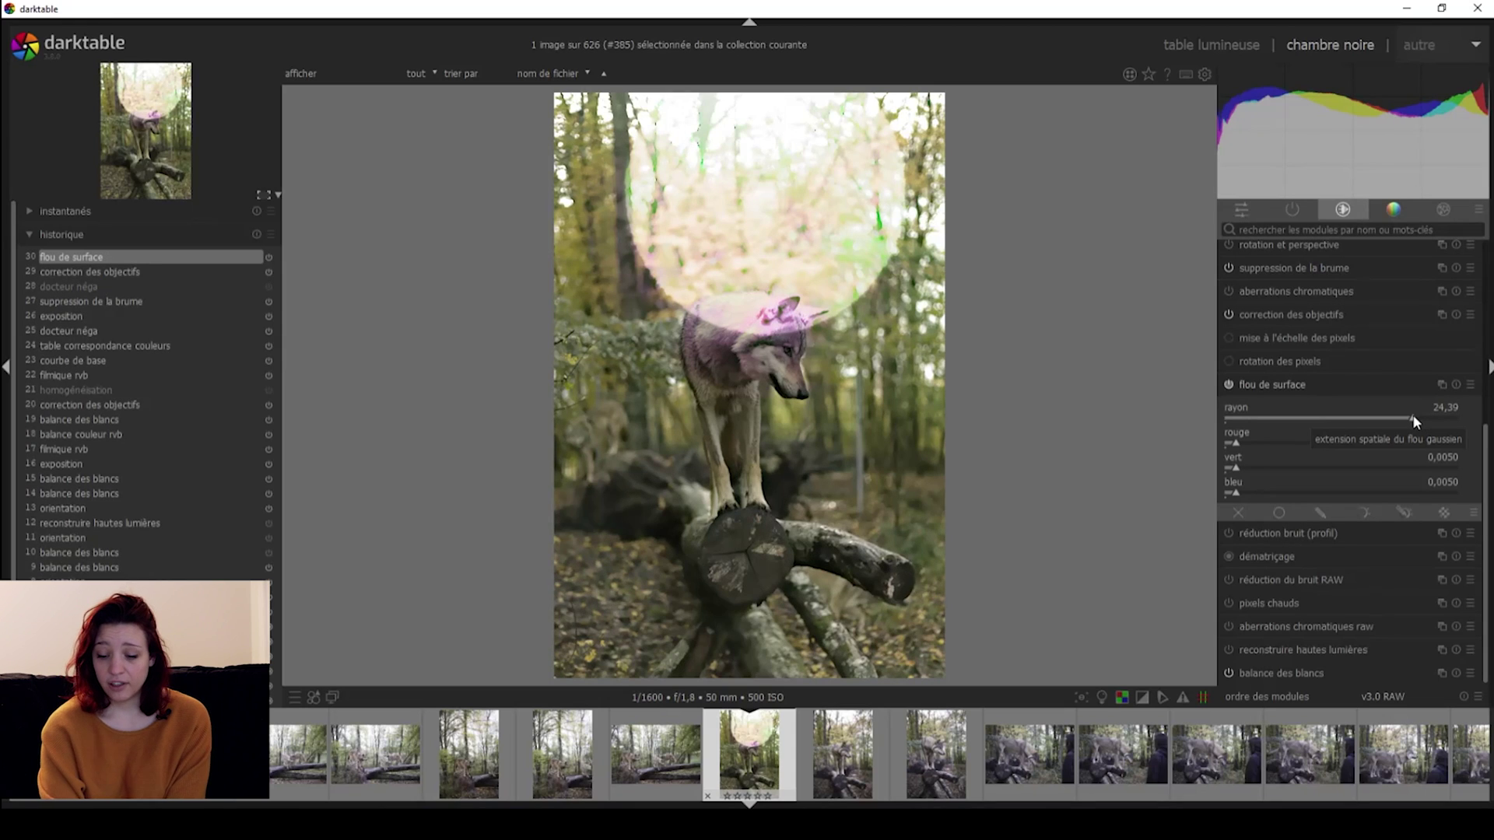
scroll(1237, 436, "up", 5)
left_click(1266, 414)
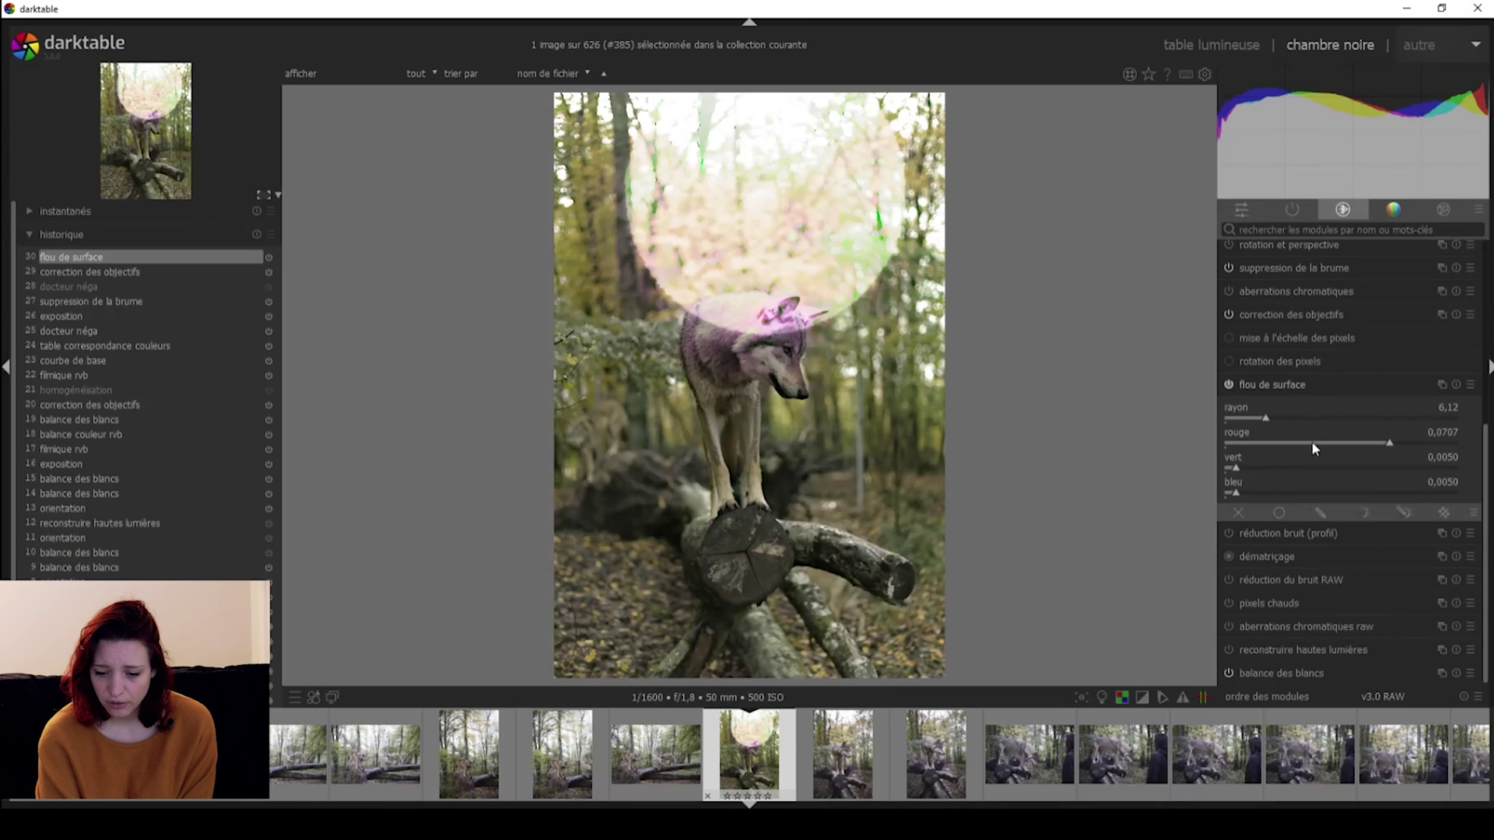
left_click(1263, 443)
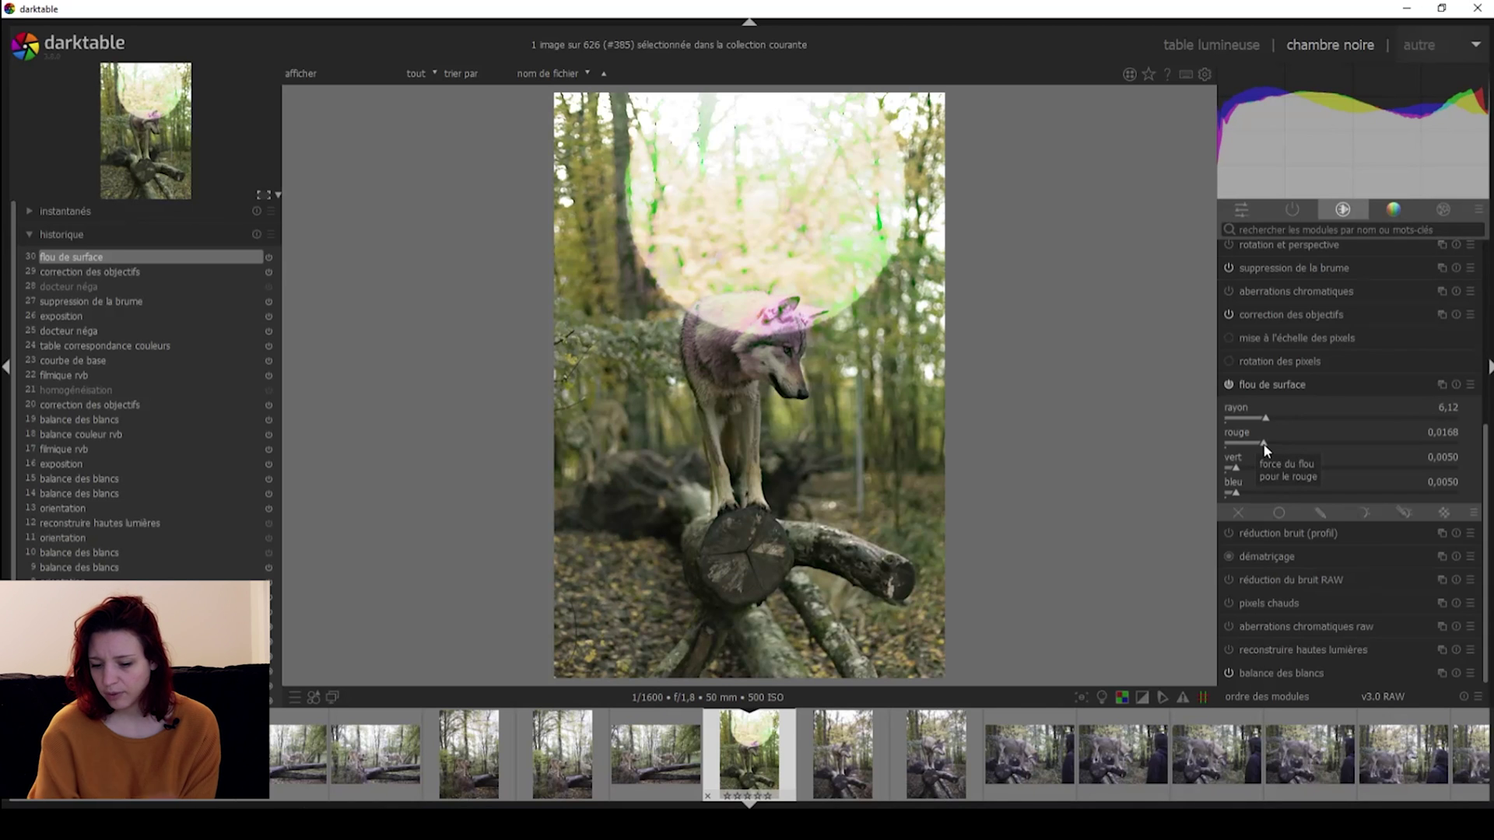
left_click(1347, 418)
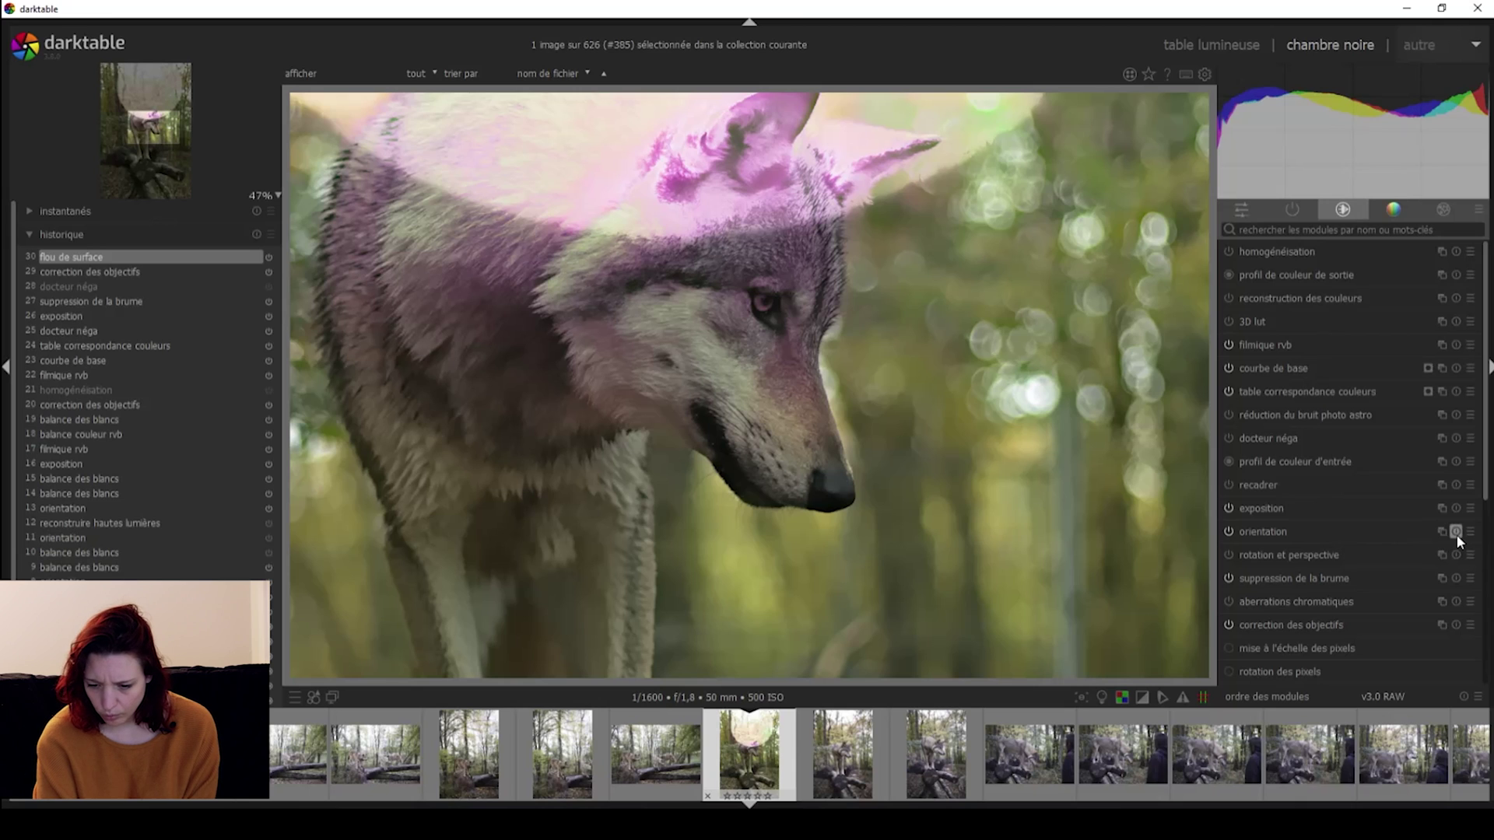
scroll(1481, 512, "down", 5)
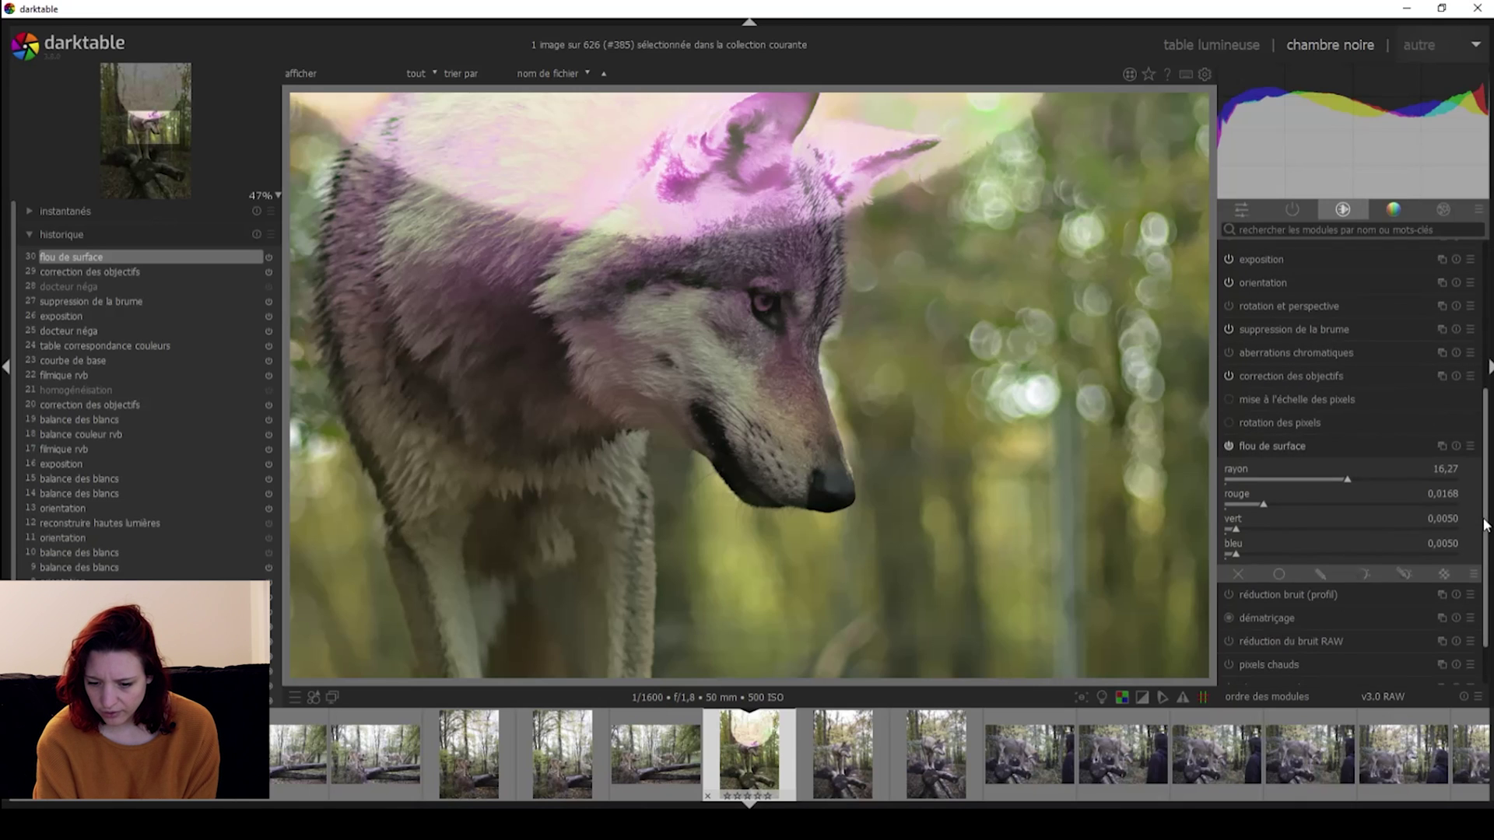
Step: Try rayon values of 2,84, 28,65 and 3,32 in flou de surface, with rouge, vert and bleu strengths near 0,089
left_click(1296, 477)
left_click(1239, 480)
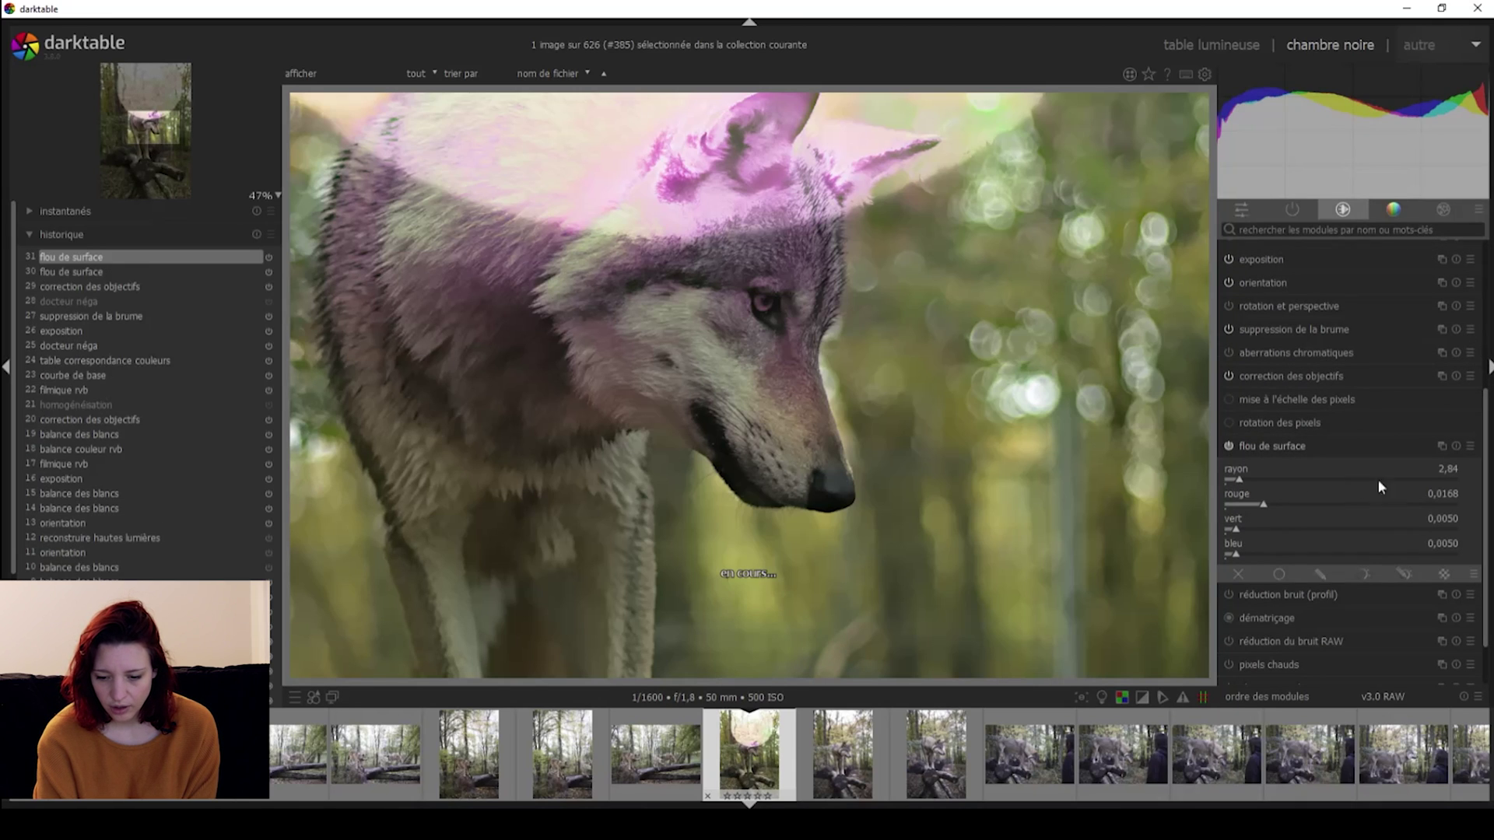
left_click(1448, 480)
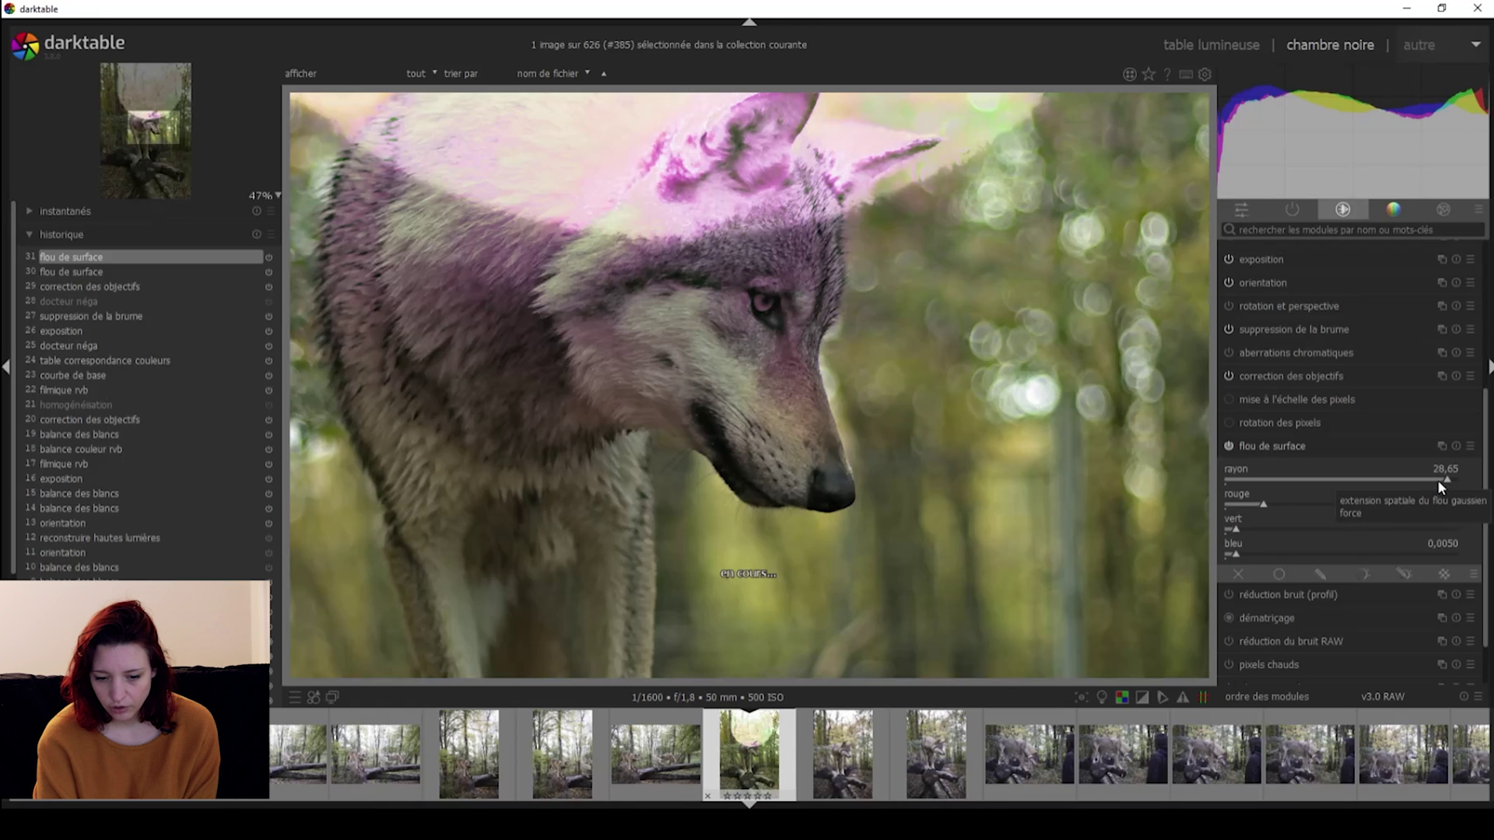
left_click(1243, 480)
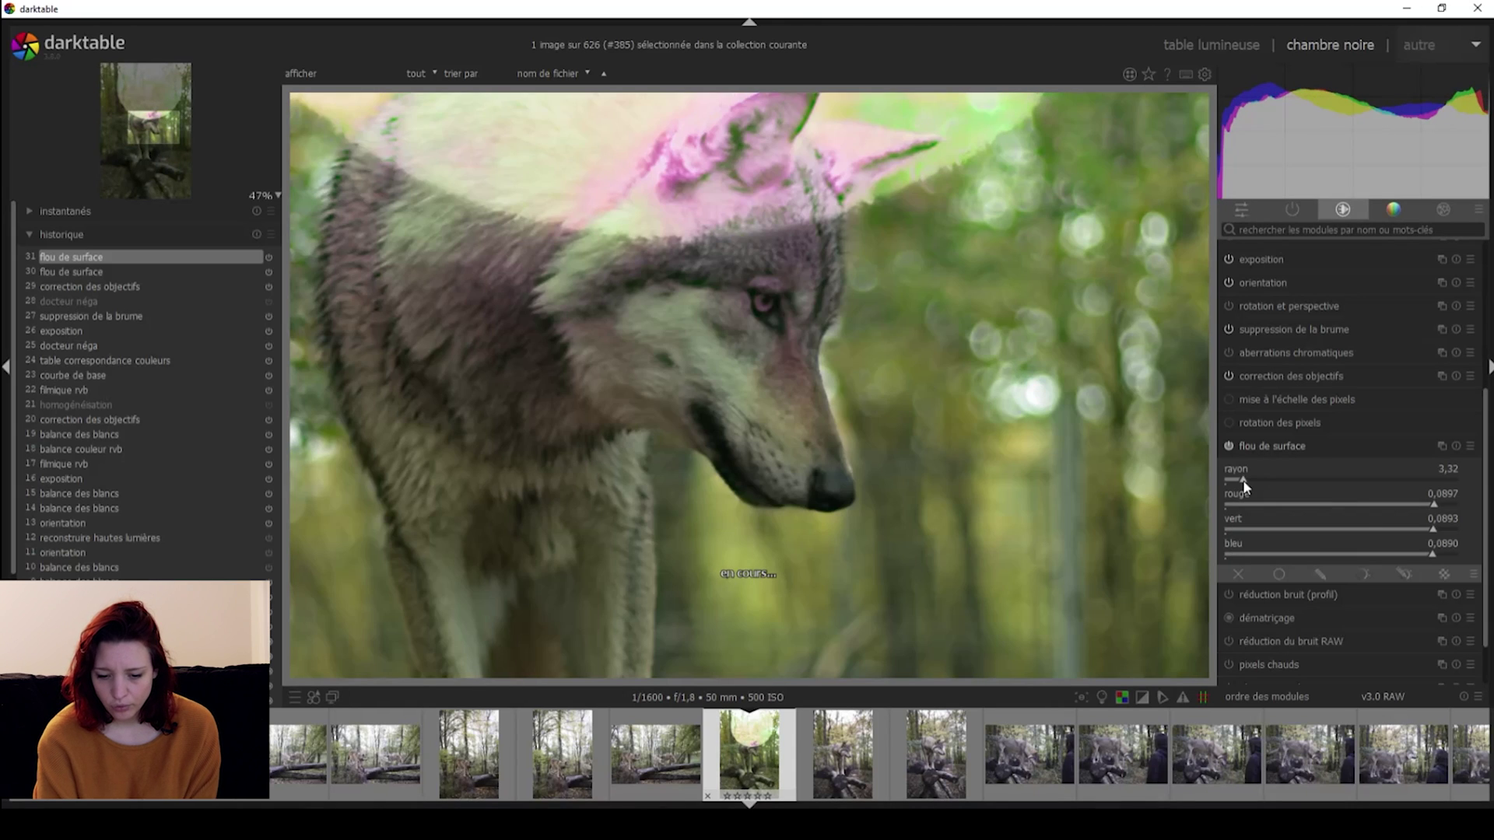
Step: Set rouge, vert and bleu to 0,0050 and rayon to 15 in flou de surface
left_click(1239, 504)
left_click(1237, 519)
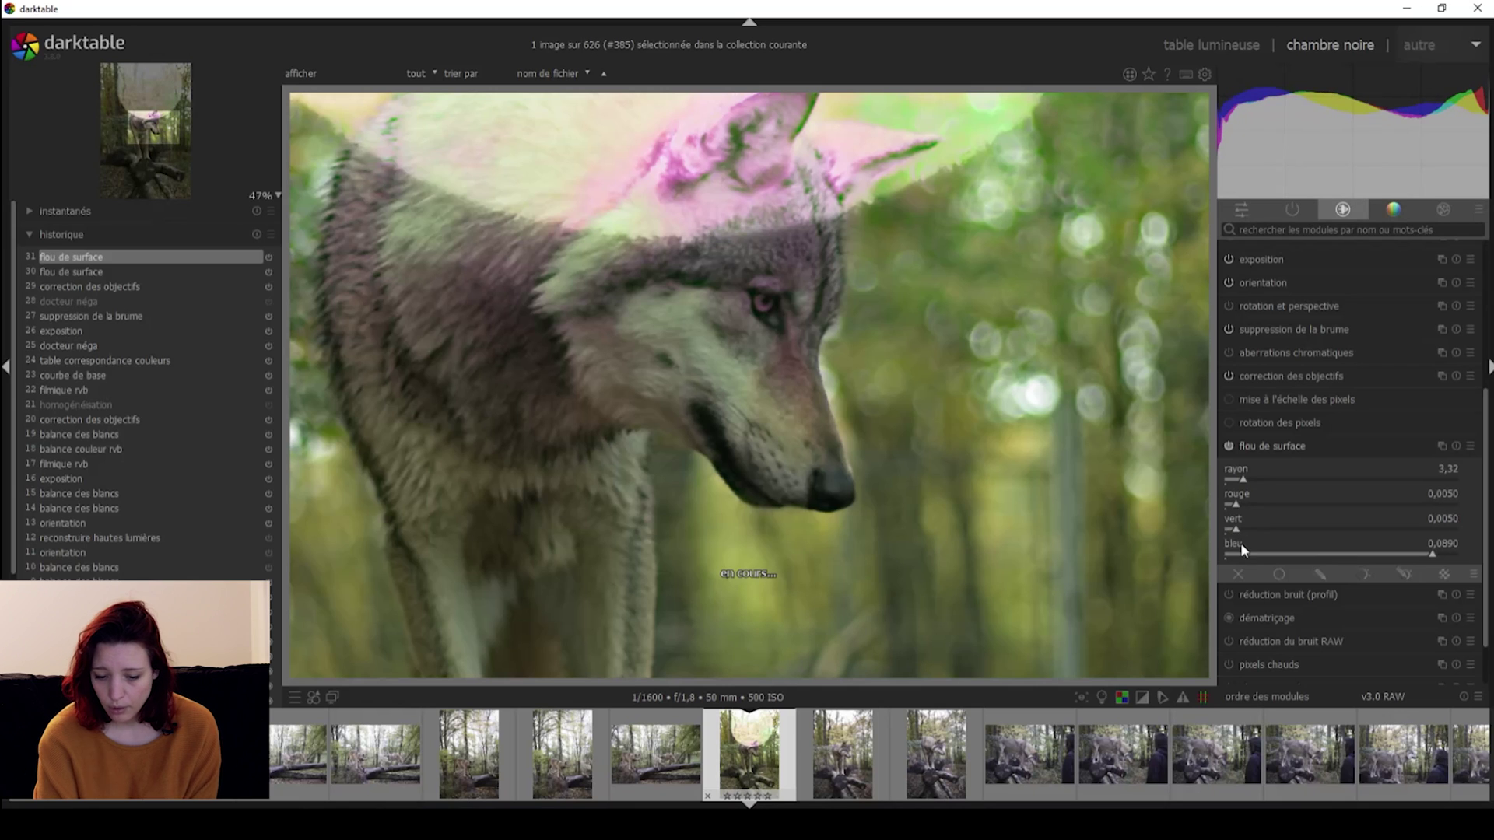
left_click(1240, 544)
right_click(1237, 477)
type("15")
key("Return")
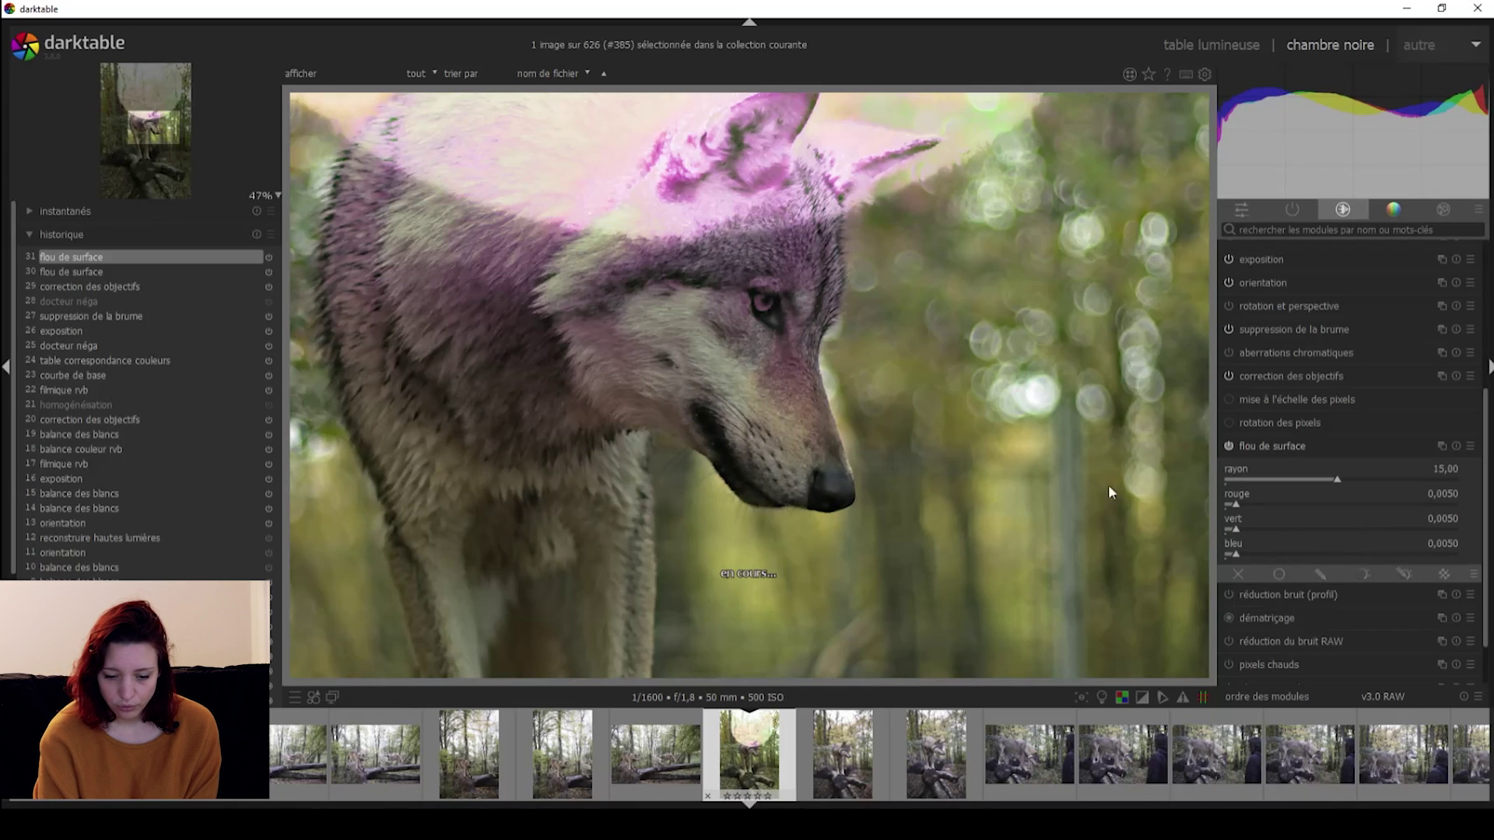
Step: Activate réduction bruit (profil), try raising the middle of its Y0 curve and reset the curve to flat
left_click(1297, 47)
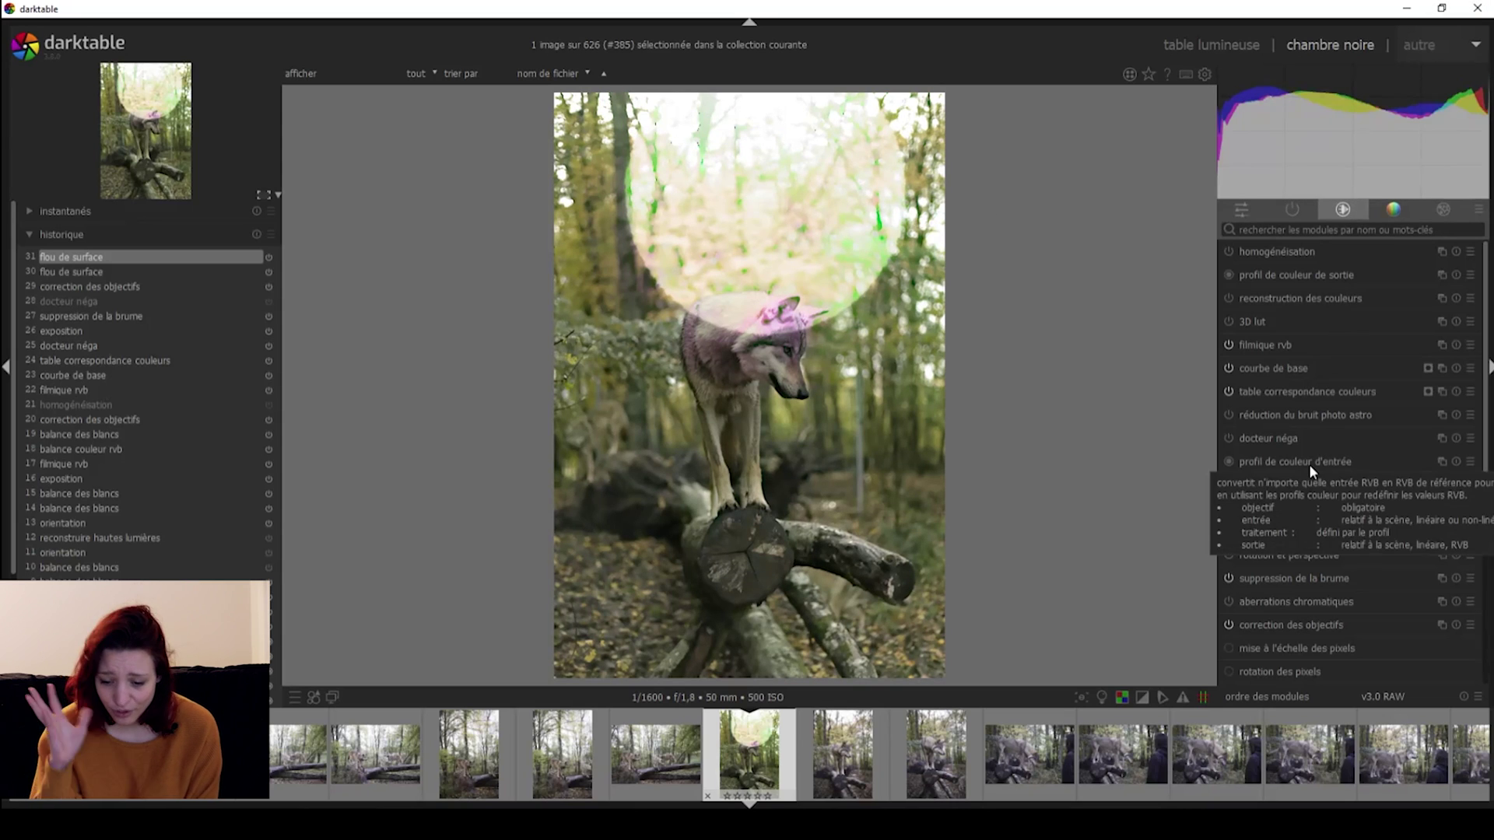
scroll(1473, 540, "down", 5)
left_click(1273, 535)
left_click_drag(1344, 443, 1347, 439)
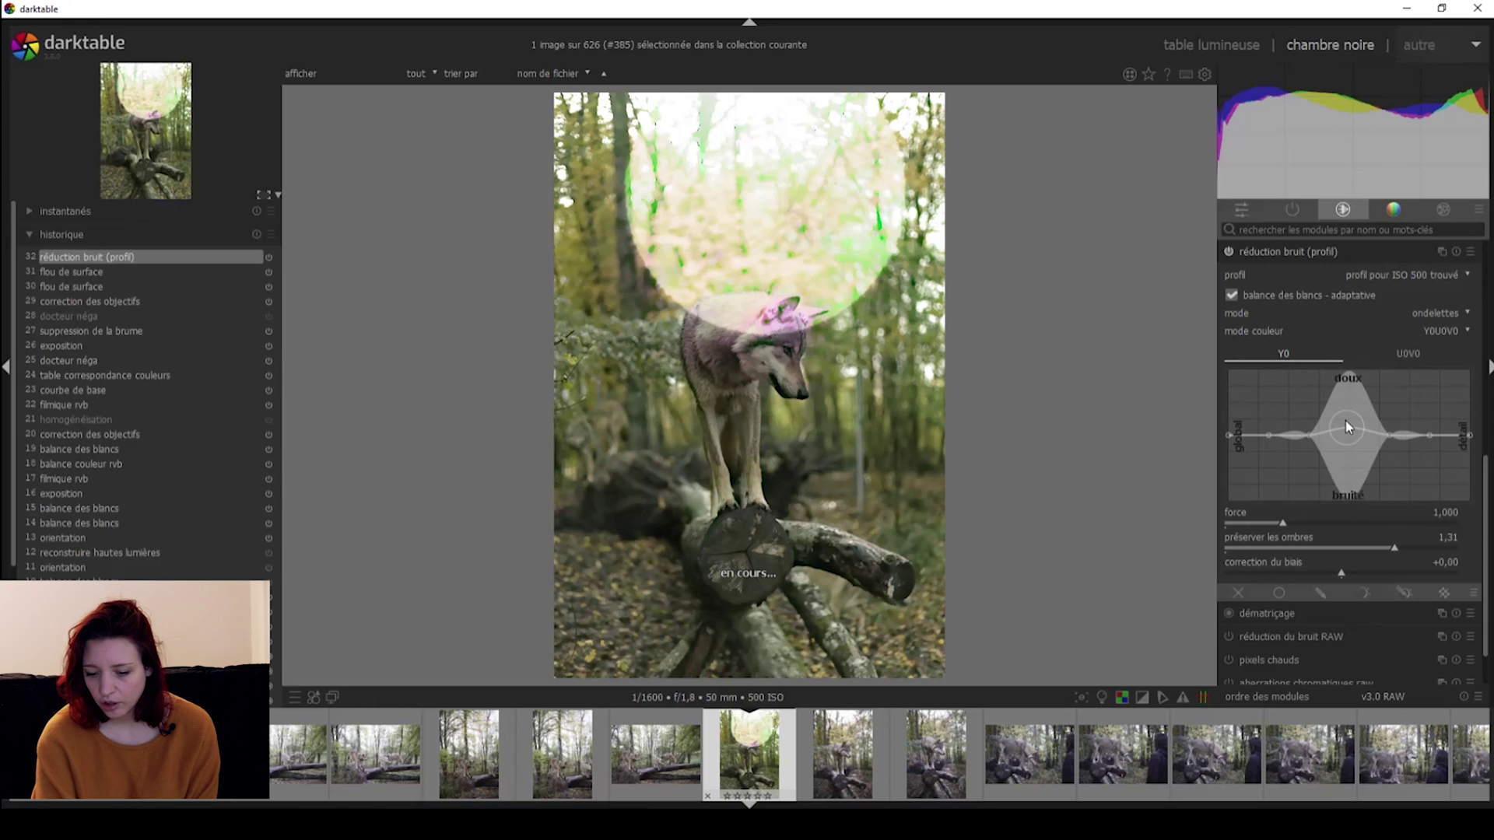
double_click(1341, 425)
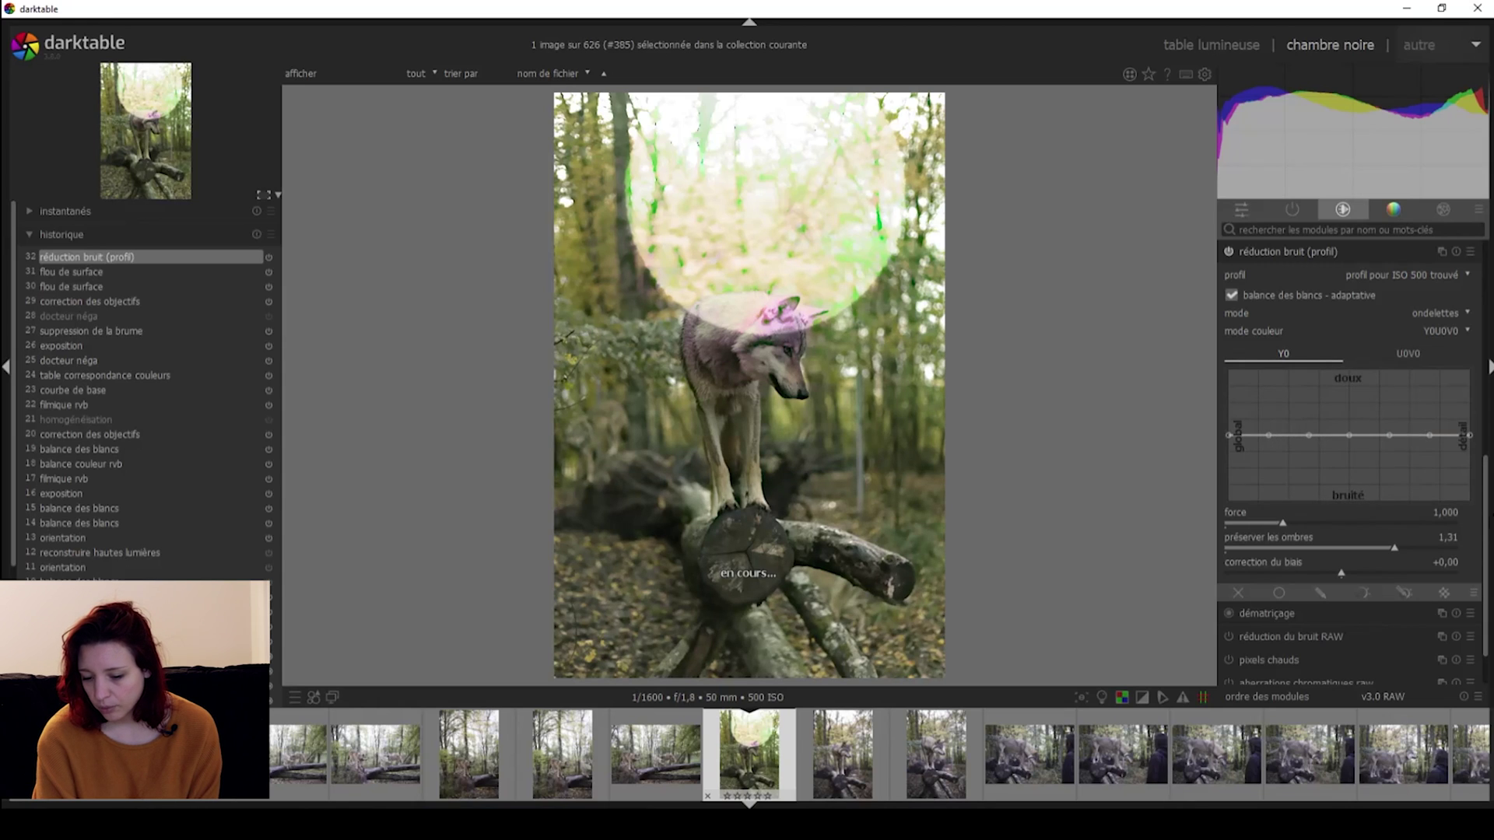
Step: Activate pixels chauds with a seuil of 0,1433 and a force of 0,2967, and open the balance des blancs settings
scroll(1323, 545, "down", 1)
left_click(1261, 604)
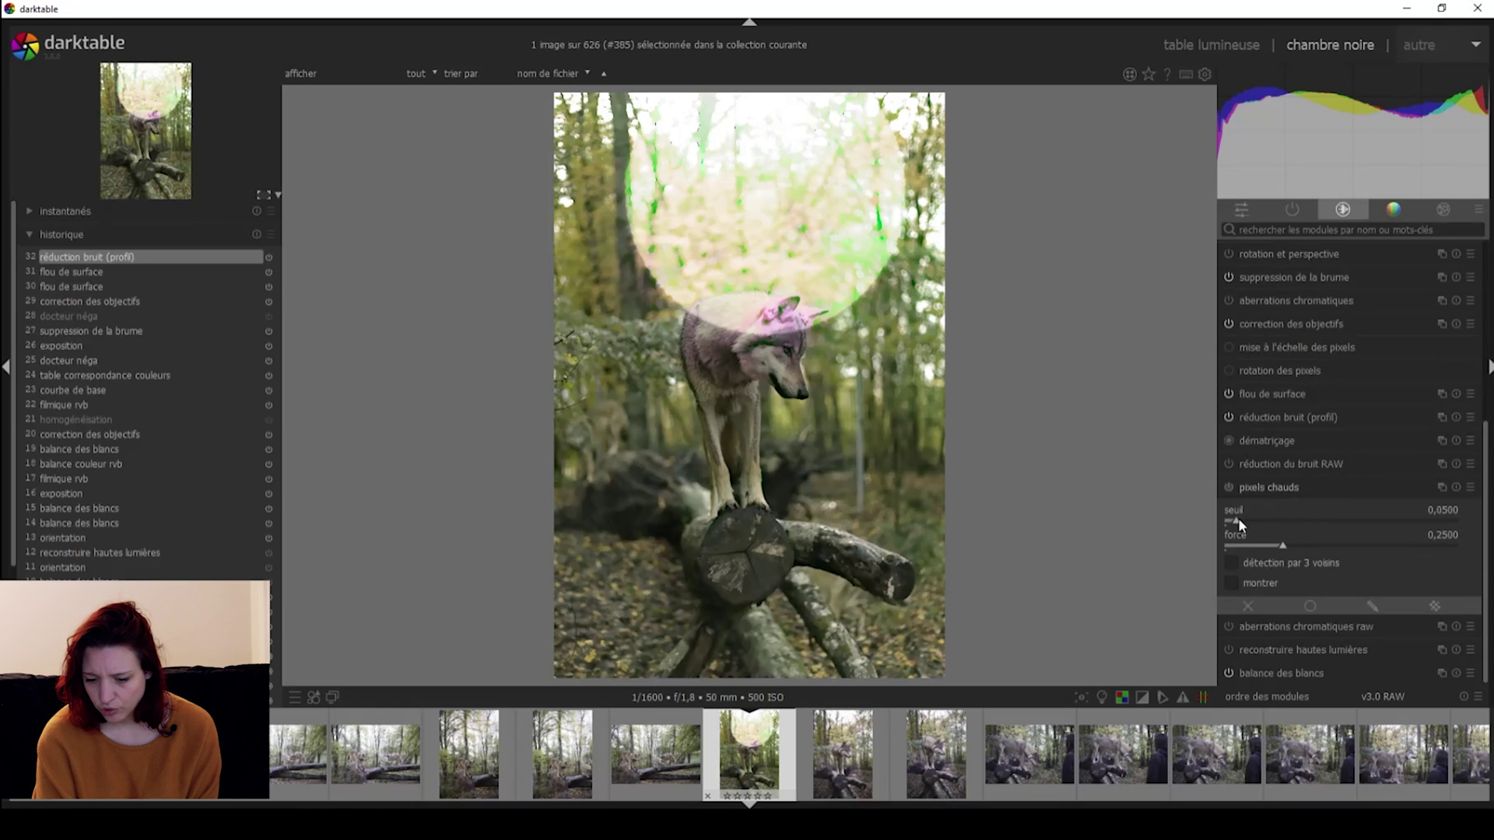
left_click_drag(1239, 517, 1369, 522)
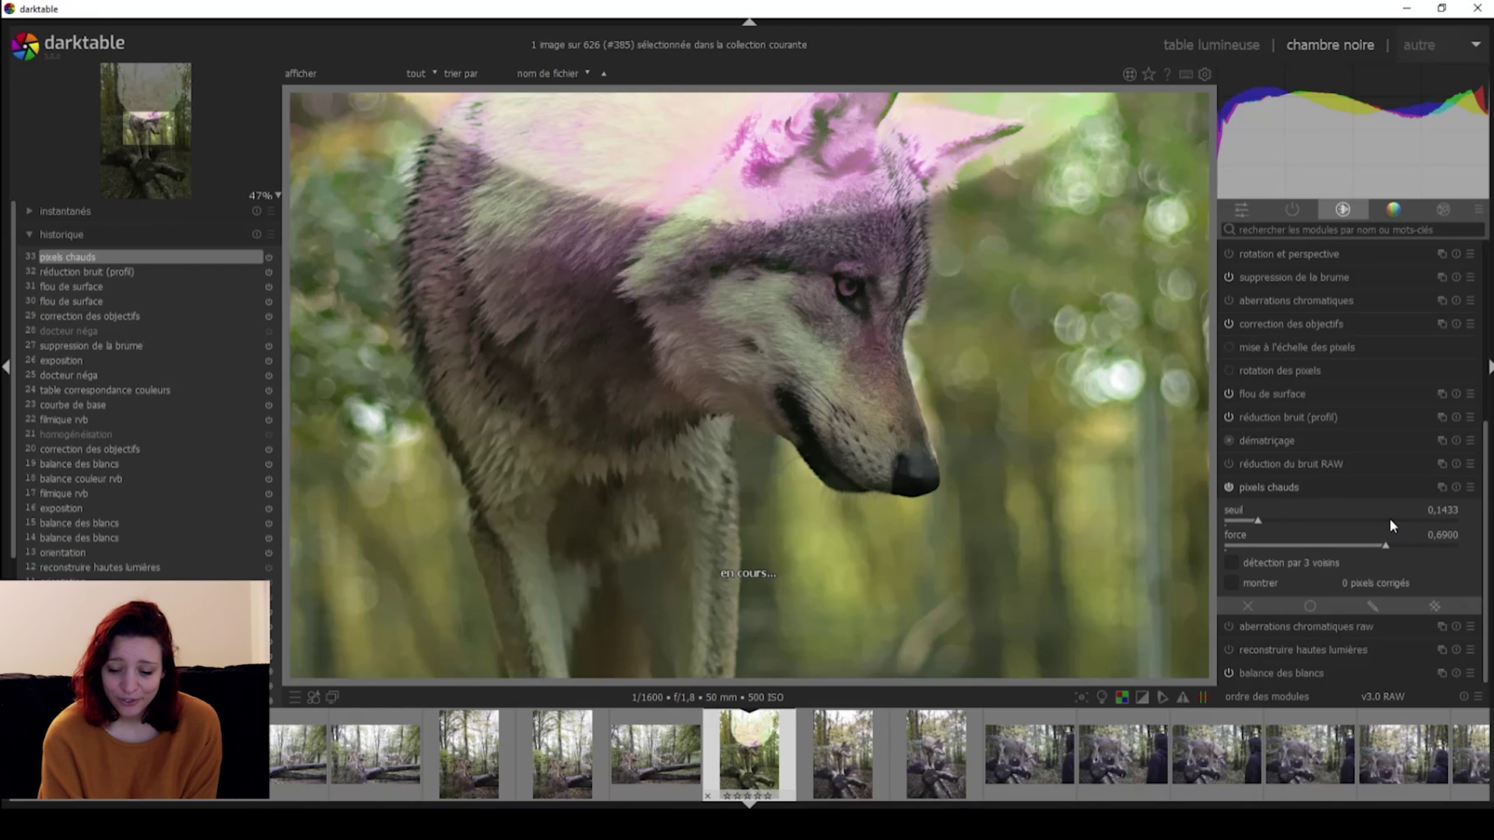
left_click(1294, 545)
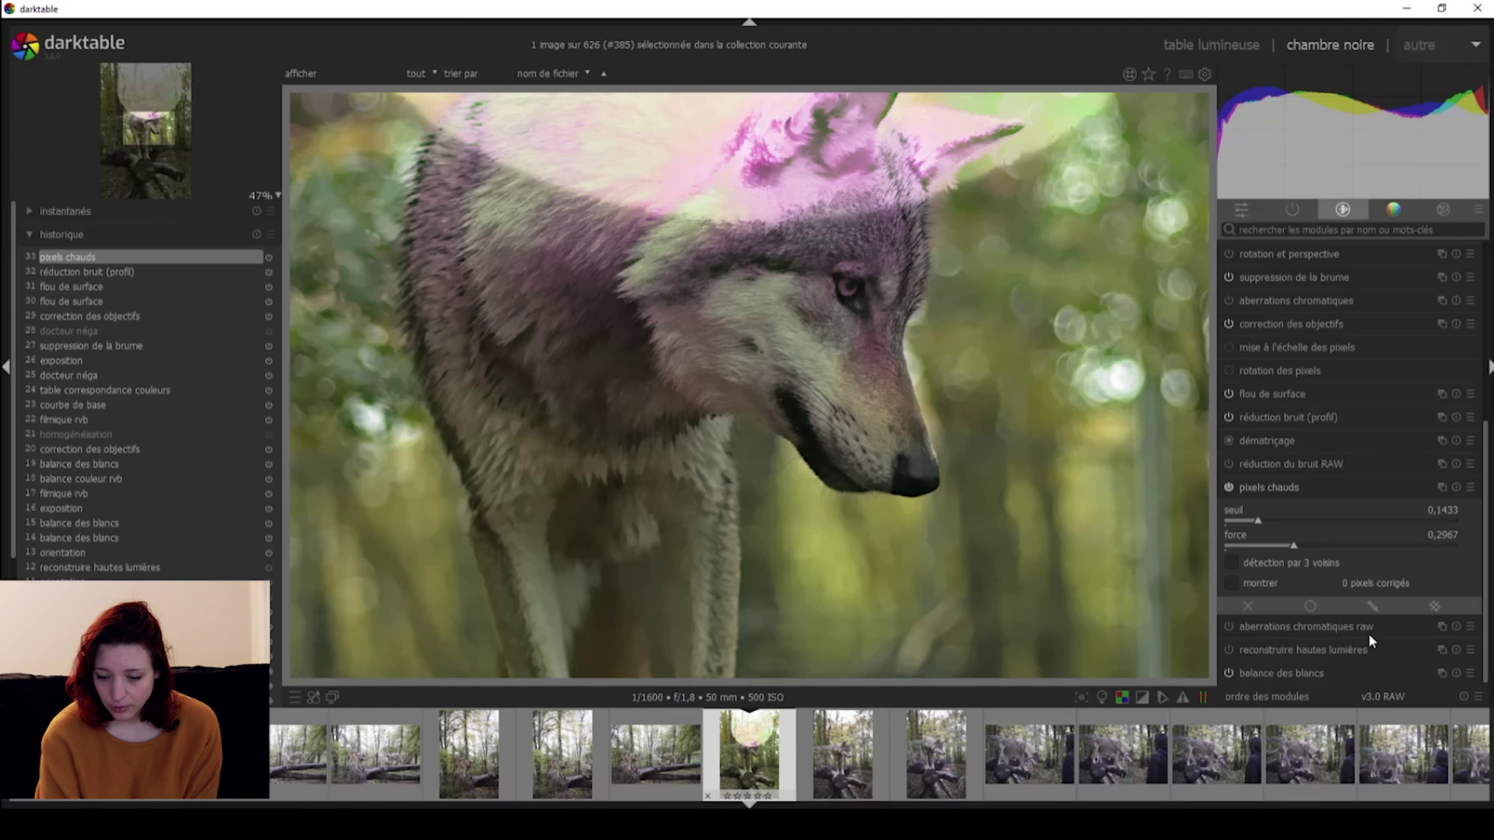
left_click(1293, 675)
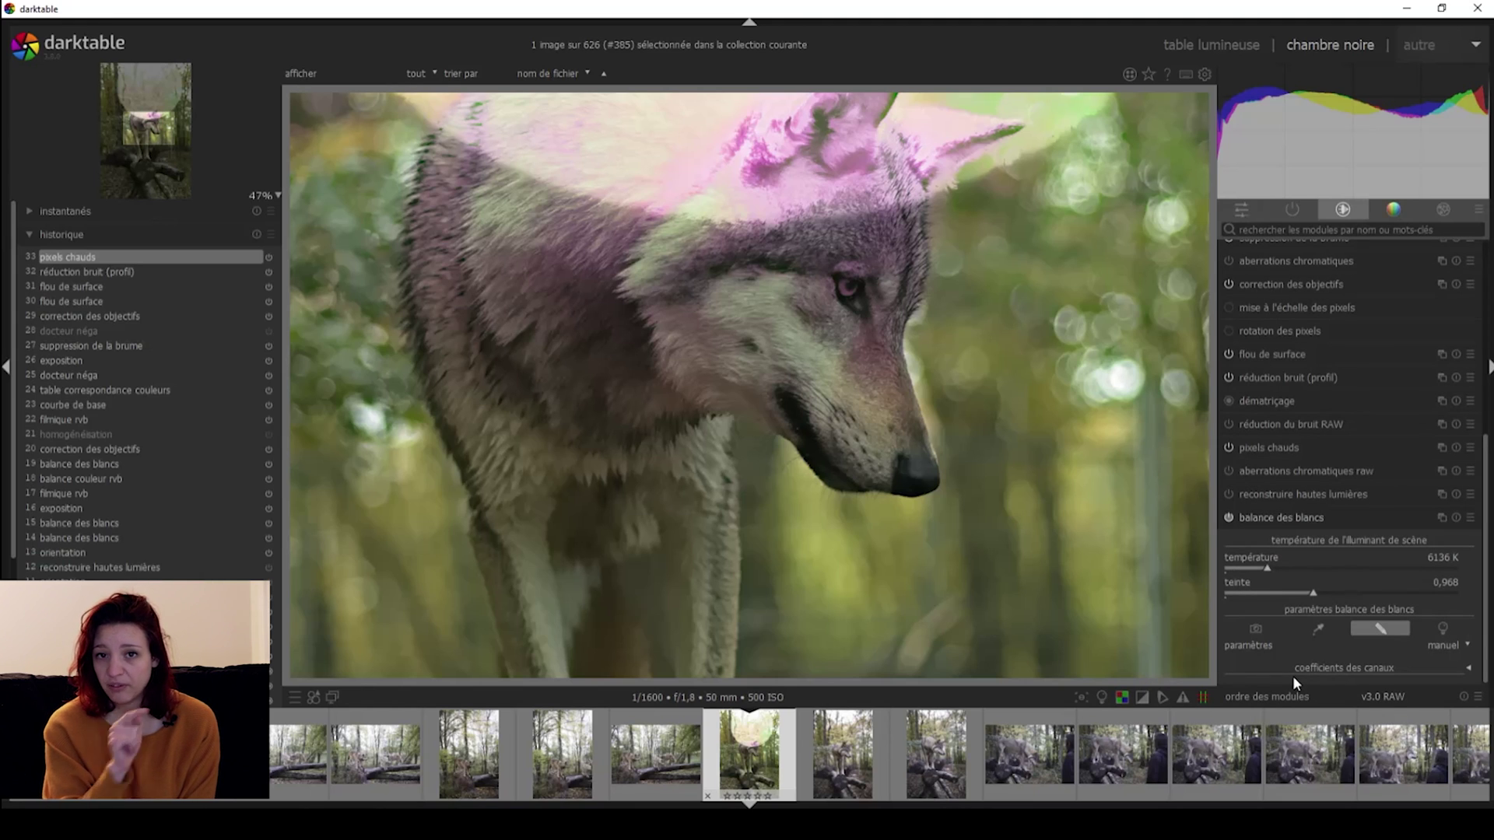
Step: Switch to the next wolf photo and look through the effect, colour and technical module lists
key("space")
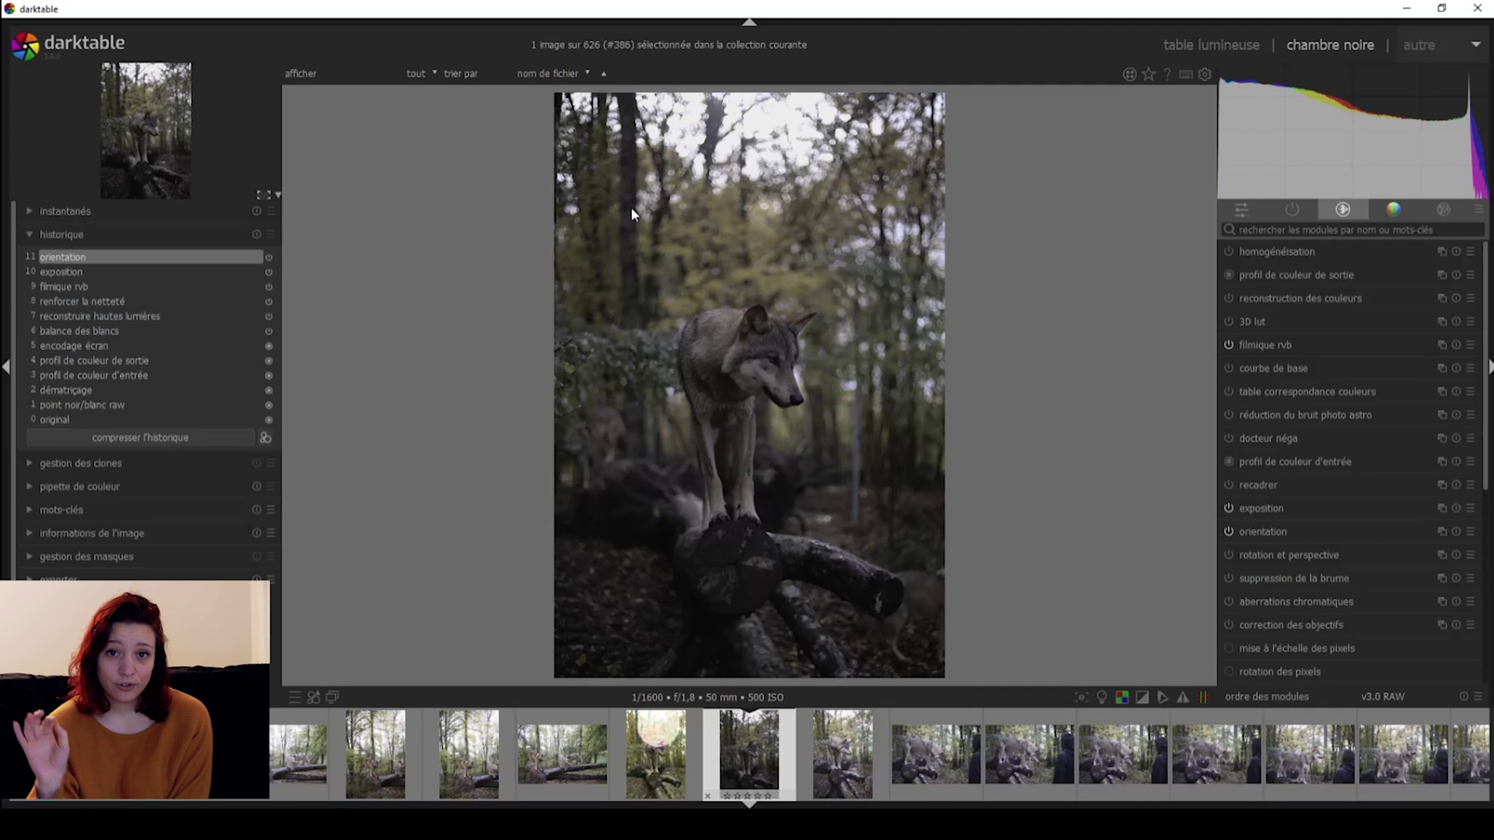
left_click(1445, 216)
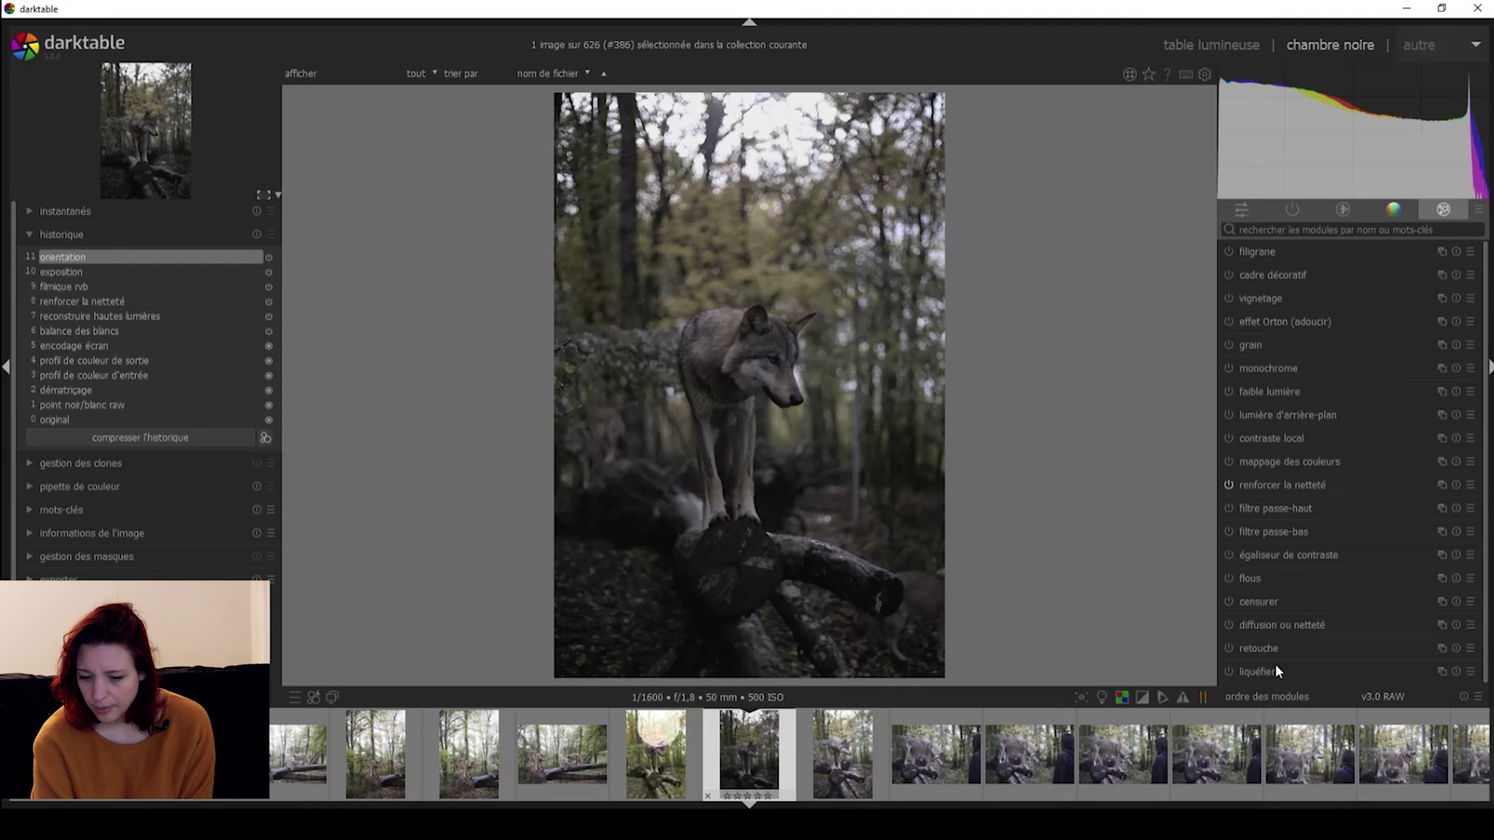
left_click(1399, 215)
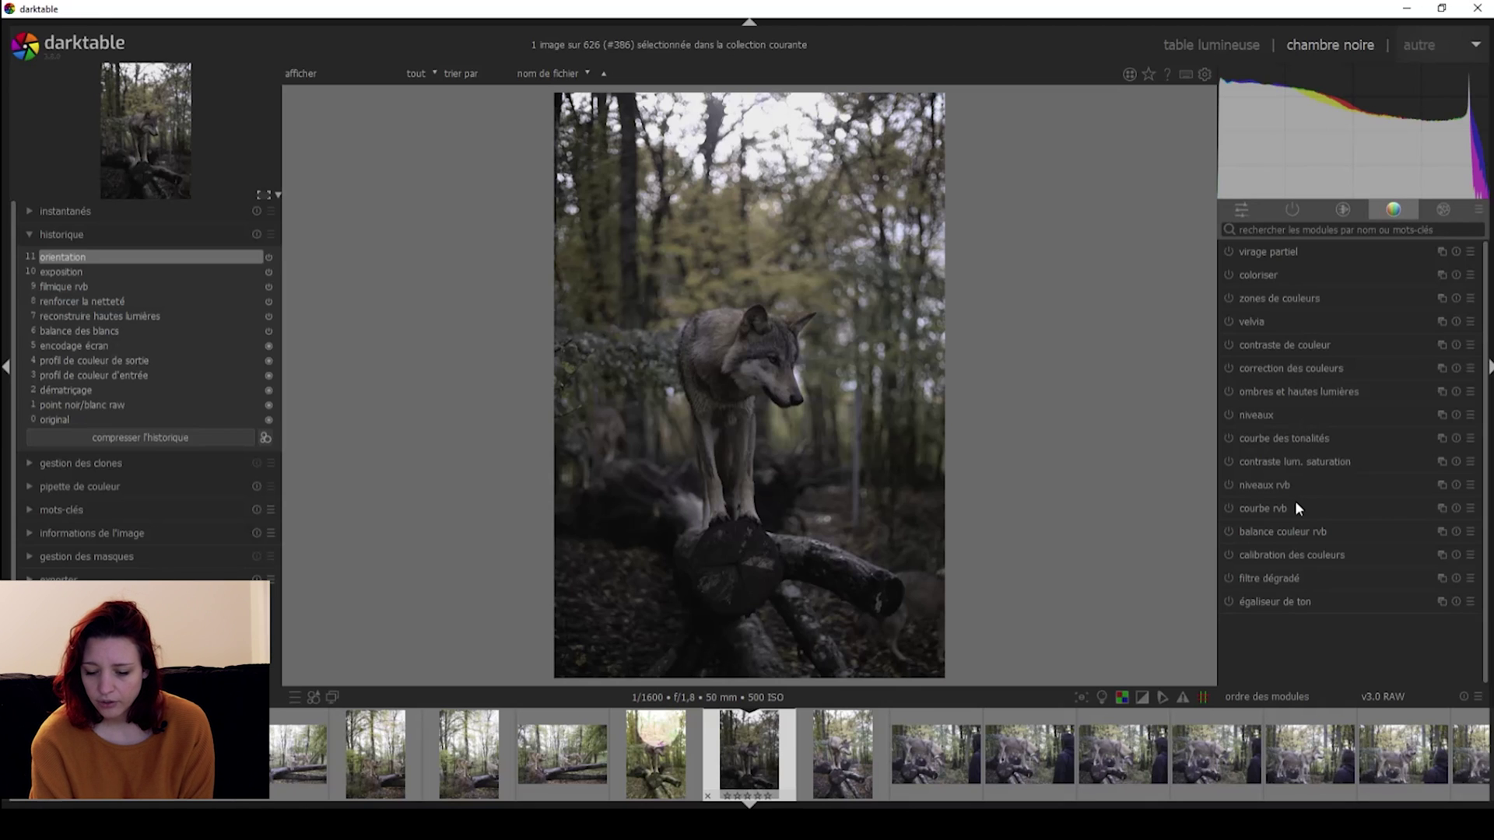
left_click(1343, 210)
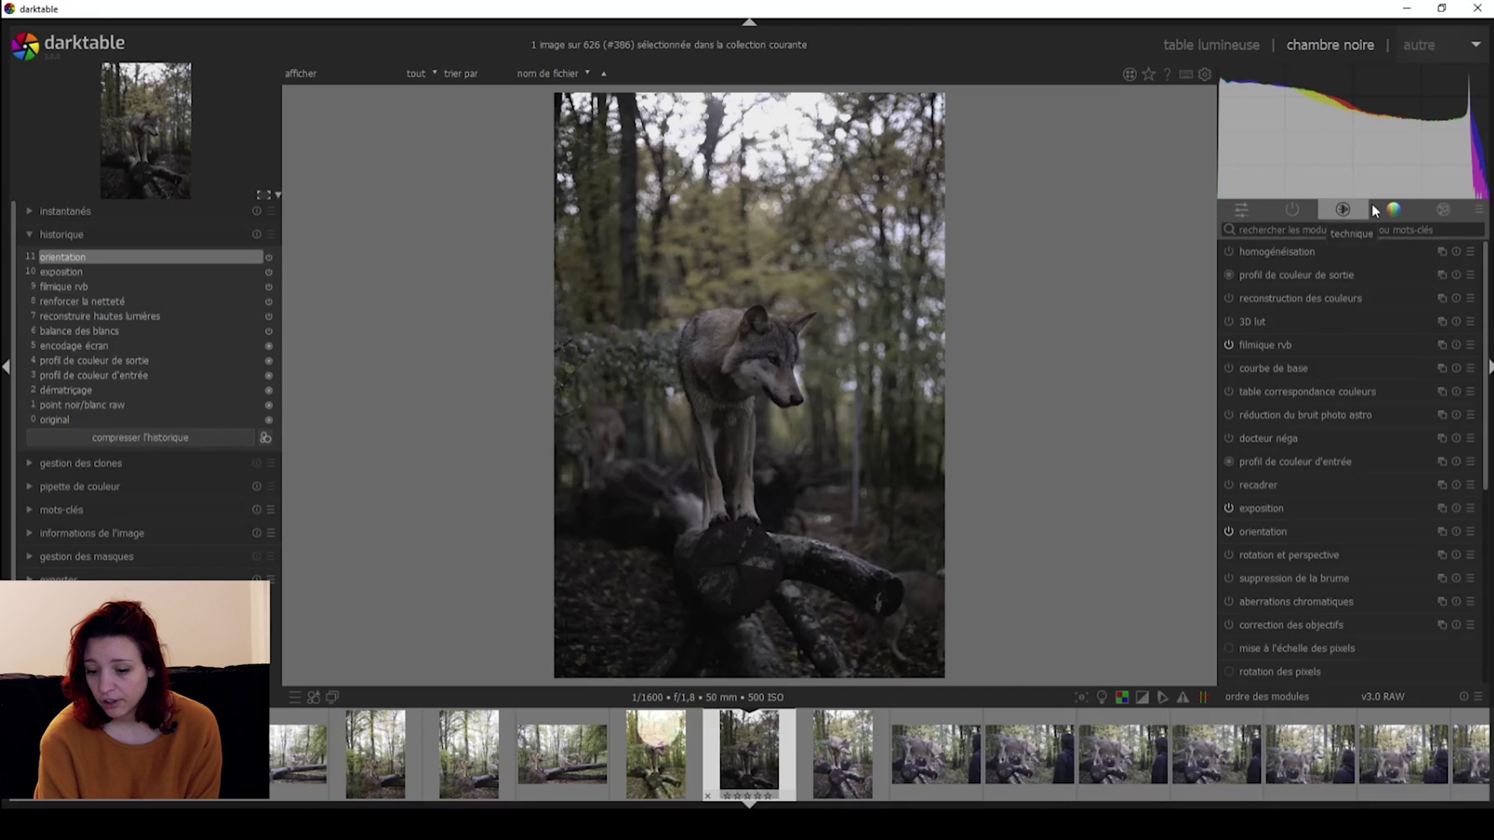
Step: Undo the existing exposition, filmique rvb and renforcer la netteté edits, and set exposition to 1,62 IL
key("ctrl+z")
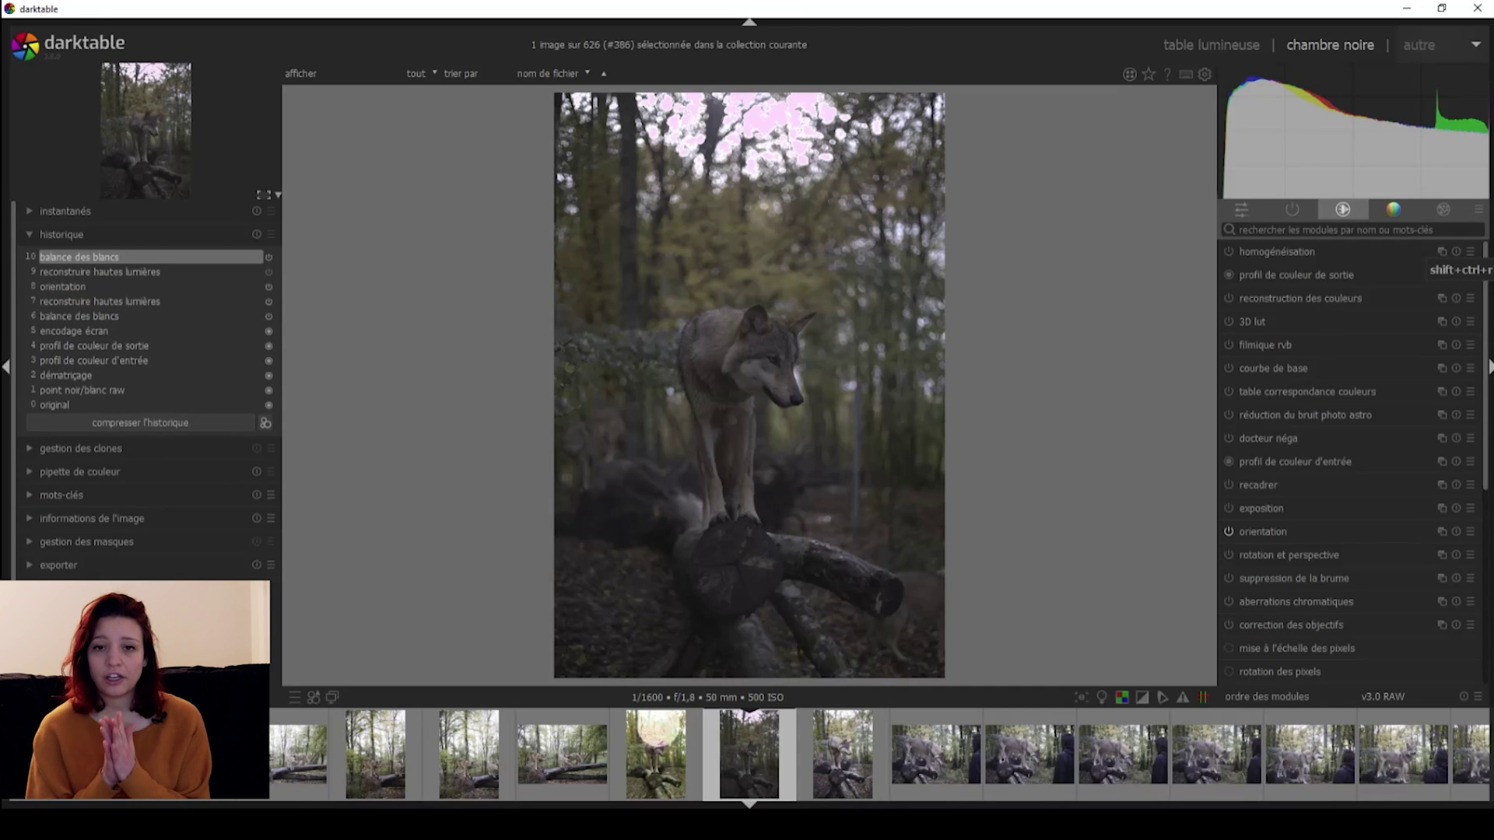
left_click(1262, 508)
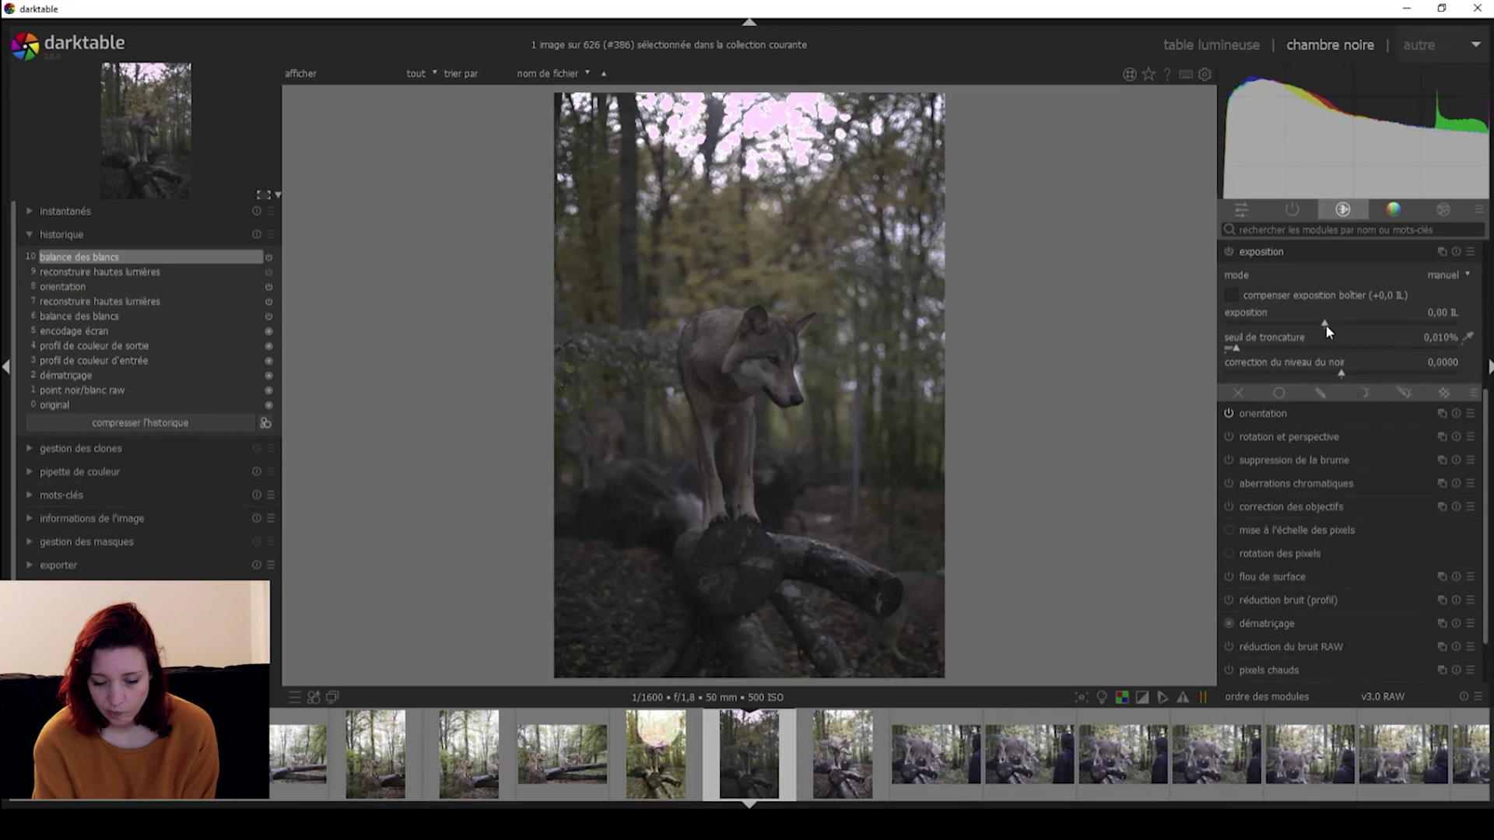
left_click_drag(1328, 324, 1379, 328)
Step: Apply filmique rvb with a relative white exposure of +5,06 IL and a relative black exposure of -7,62 IL
scroll(1323, 350, "up", 5)
left_click(1241, 209)
left_click_drag(1319, 296, 1361, 326)
Step: Set vibrance globale to 16,00 % and chroma globale to 46,33 % in balance couleur rvb
left_click(1393, 209)
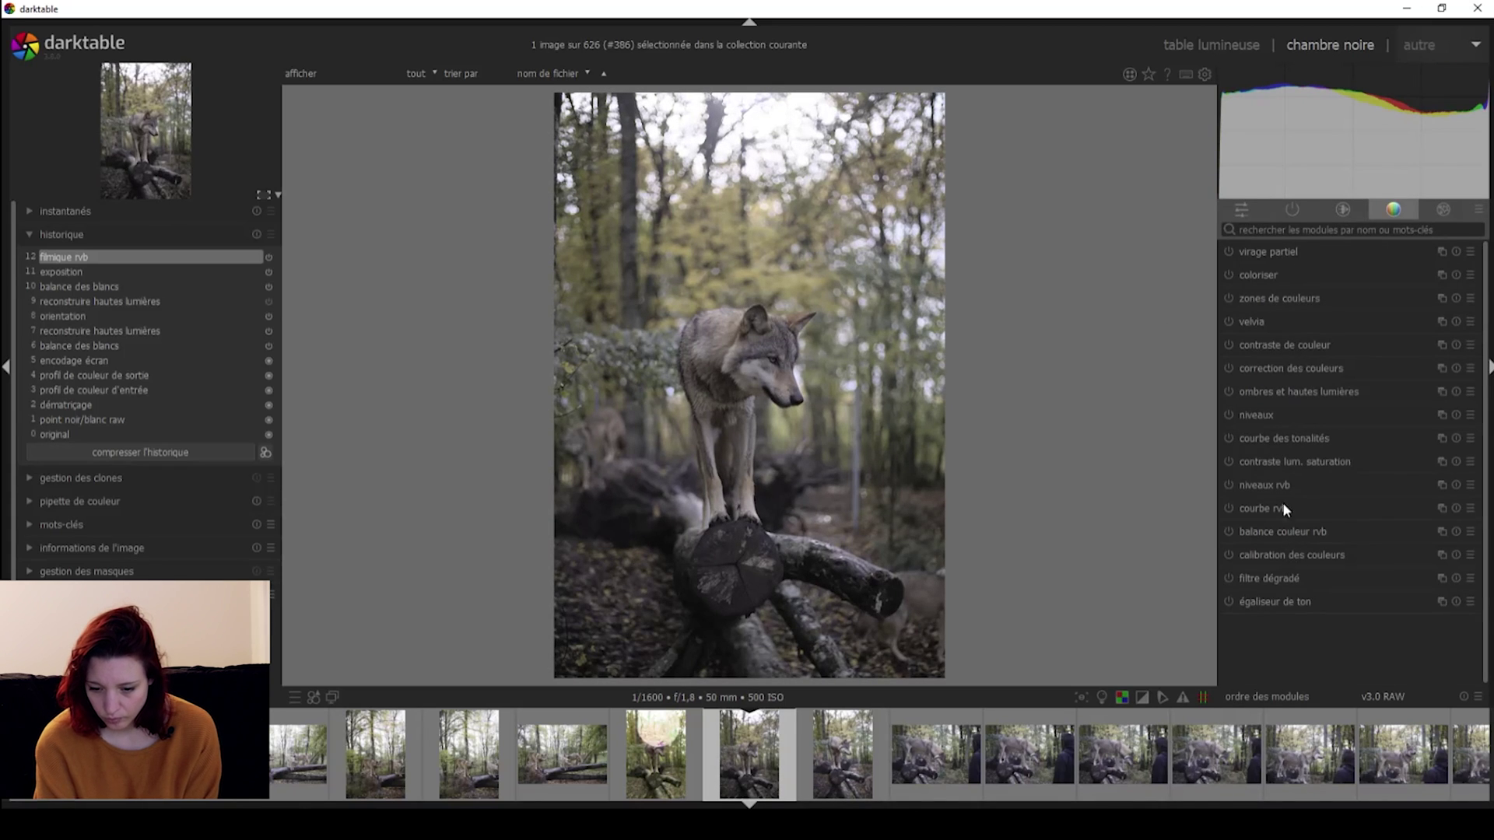
left_click(1241, 210)
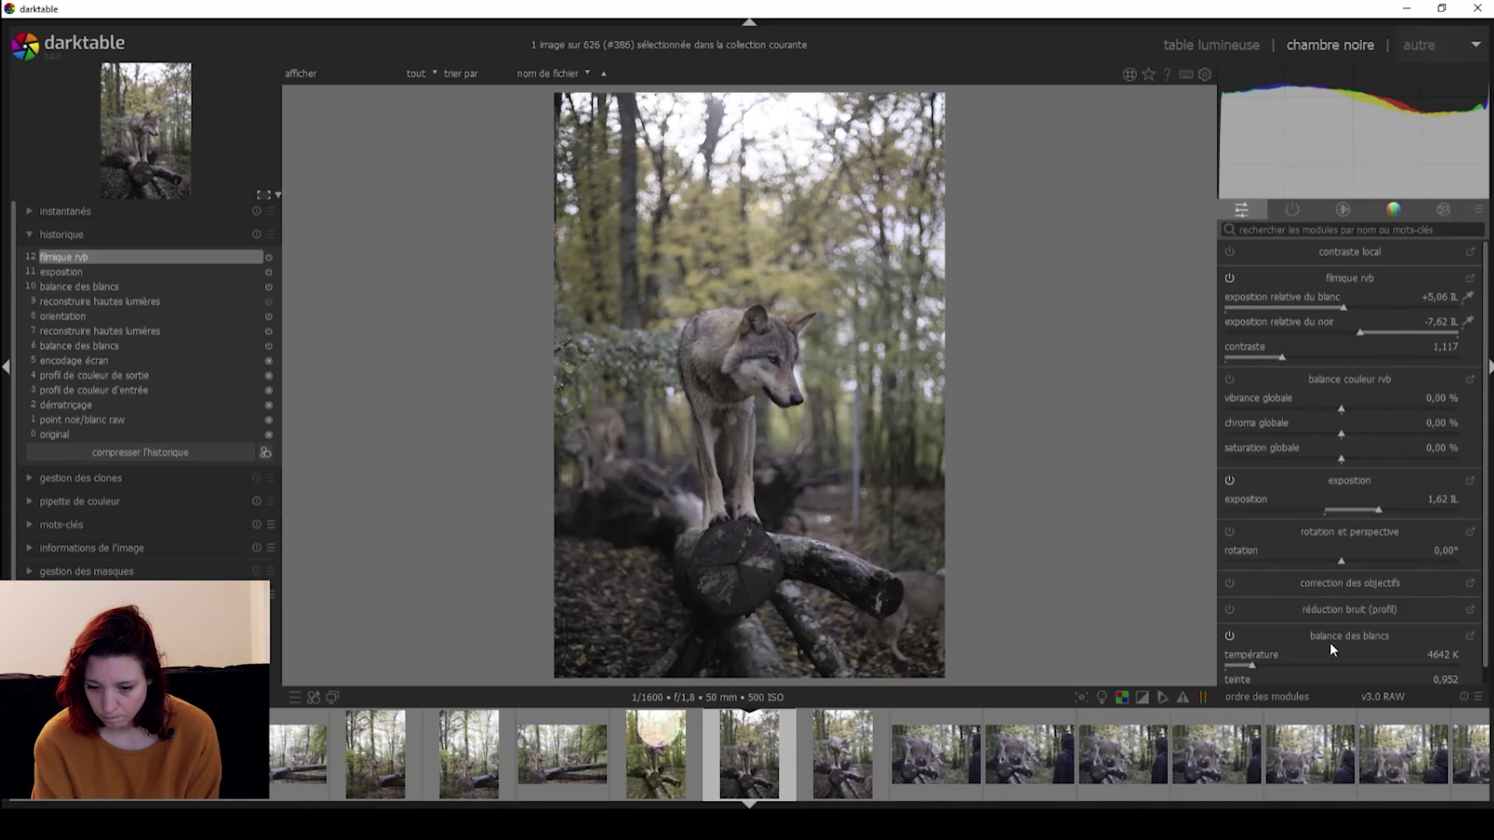
scroll(1333, 420, "up", 3)
Step: Activate zones de couleurs and raise the clarté and saturation of the yellow tones, shifting their teinte slightly
left_click(1393, 210)
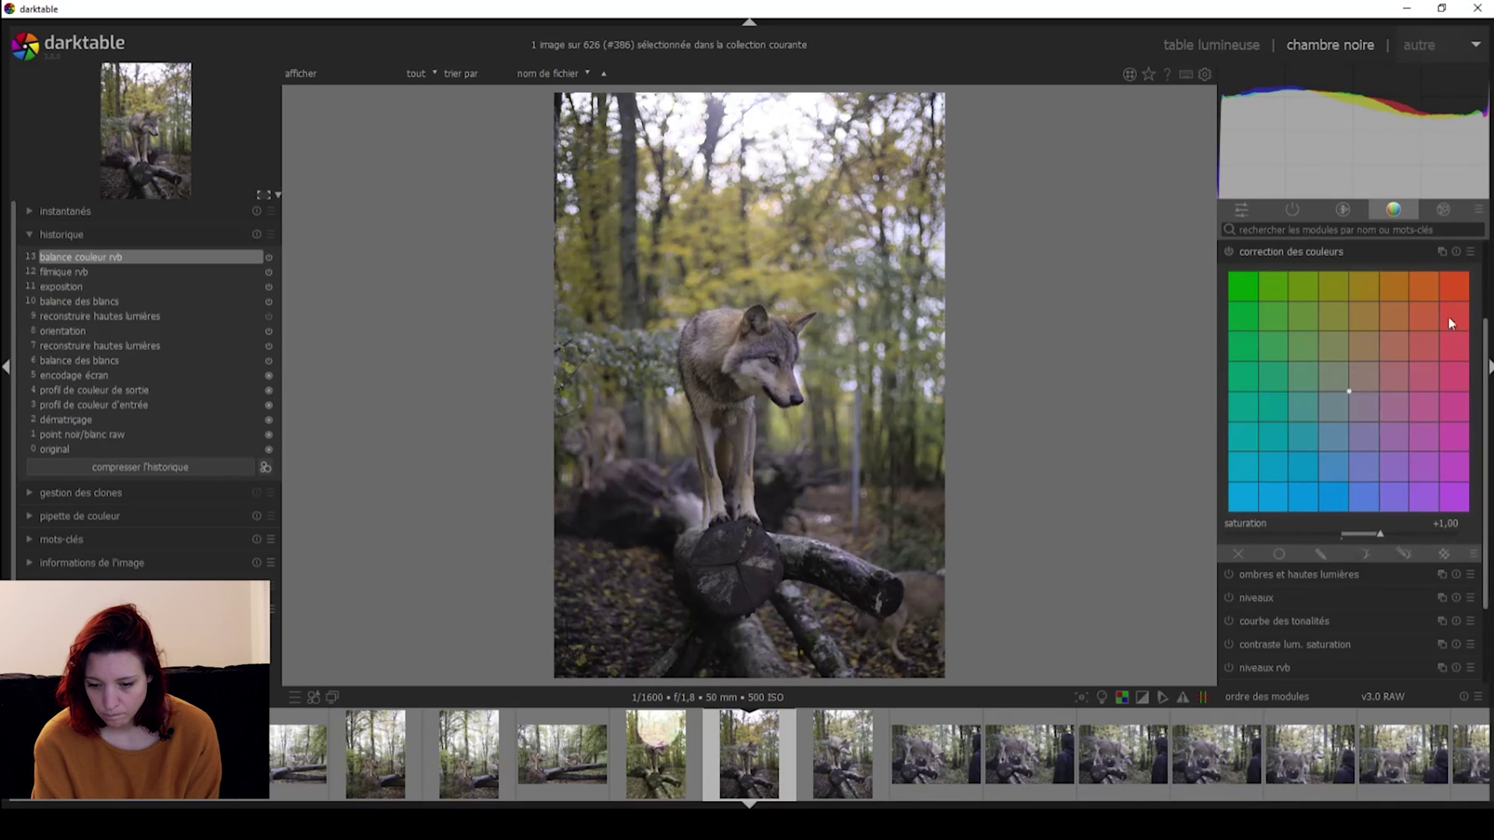
left_click(1319, 271)
left_click(1290, 294)
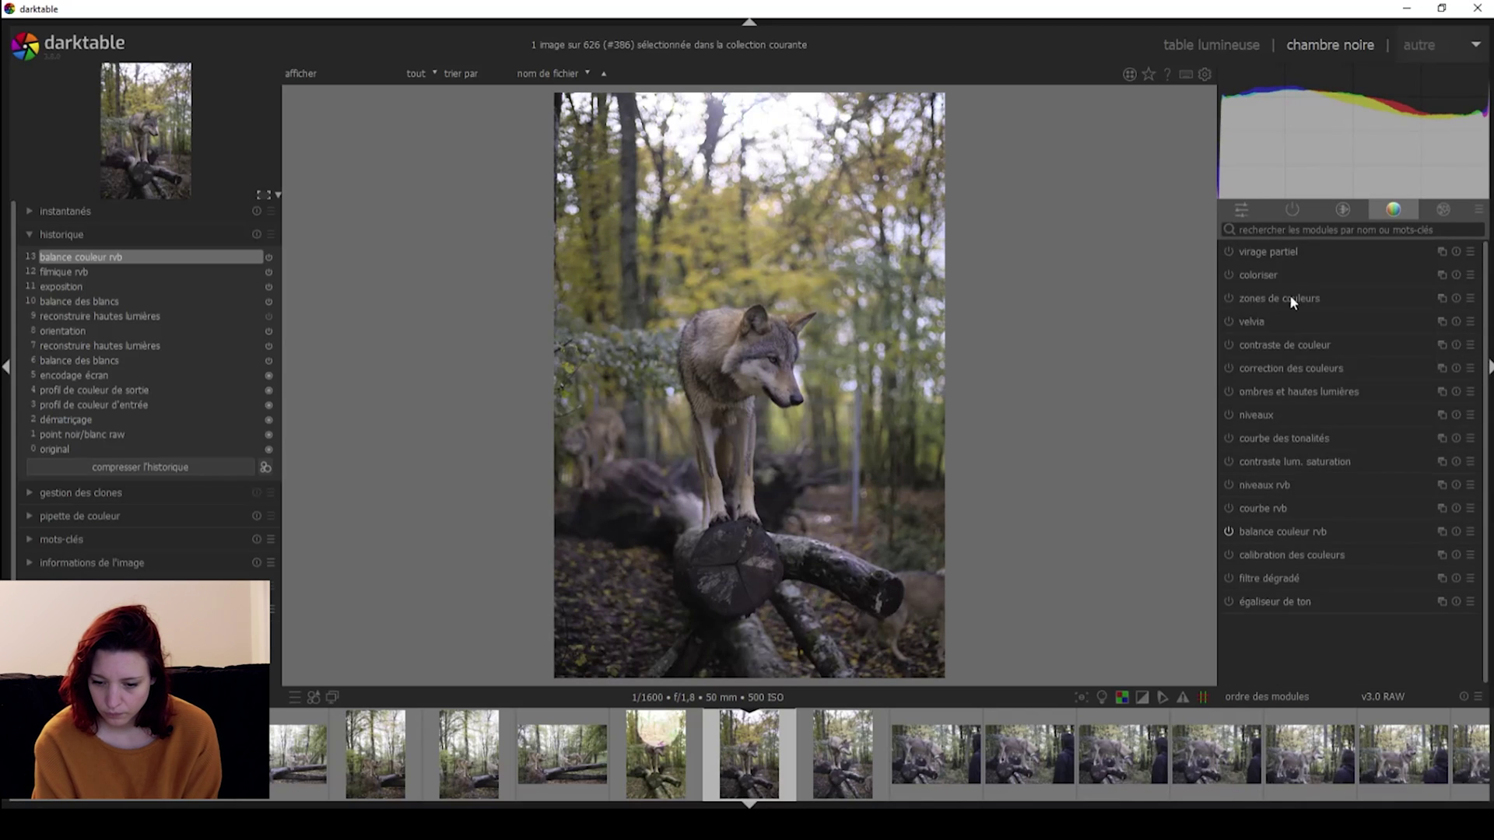
left_click_drag(1294, 315, 1288, 347)
left_click(1465, 276)
left_click(1448, 276)
left_click(790, 285)
left_click(1325, 276)
left_click(1396, 276)
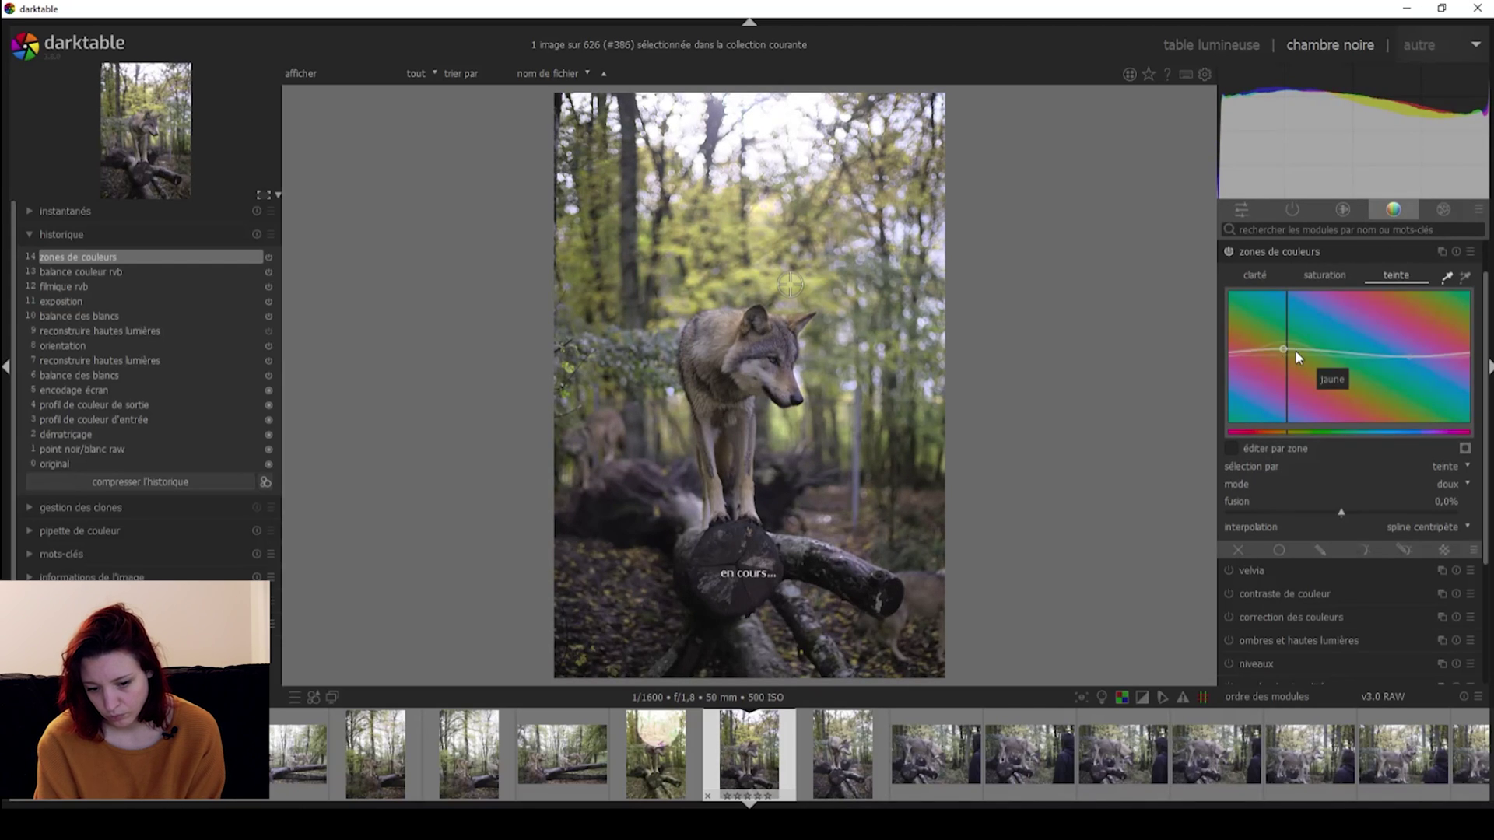
Step: Review the clarté and saturation curves of zones de couleurs and lower the clarté of the cyan tones
left_click(1465, 276)
left_click(1255, 276)
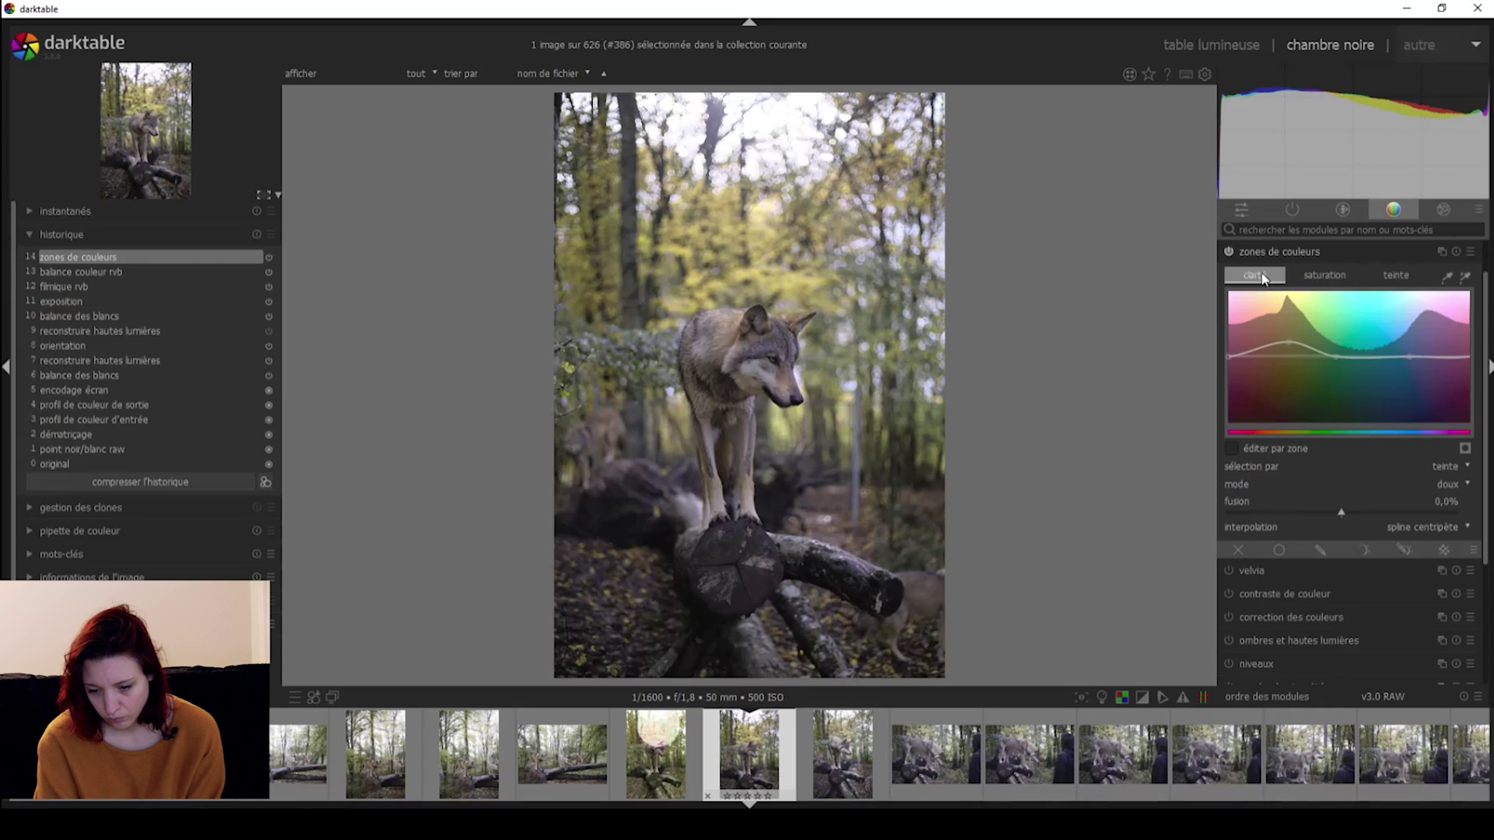
left_click(1324, 276)
left_click(1466, 277)
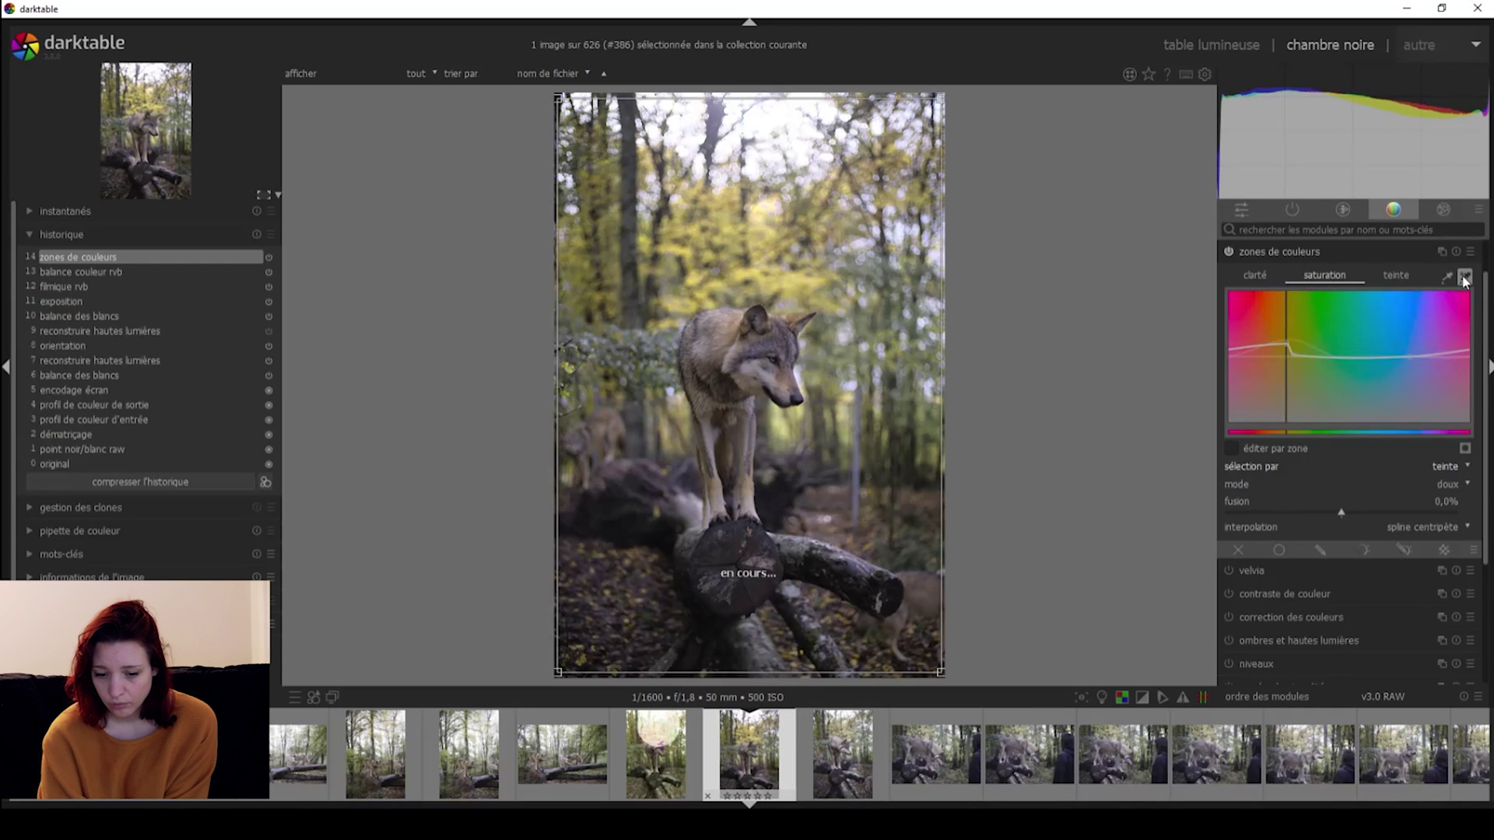
mouse_move(1354, 358)
left_mouse_down()
mouse_move(1339, 336)
mouse_move(1358, 317)
mouse_move(1352, 371)
left_mouse_up()
left_click(1254, 275)
scroll(776, 367, "up", 2)
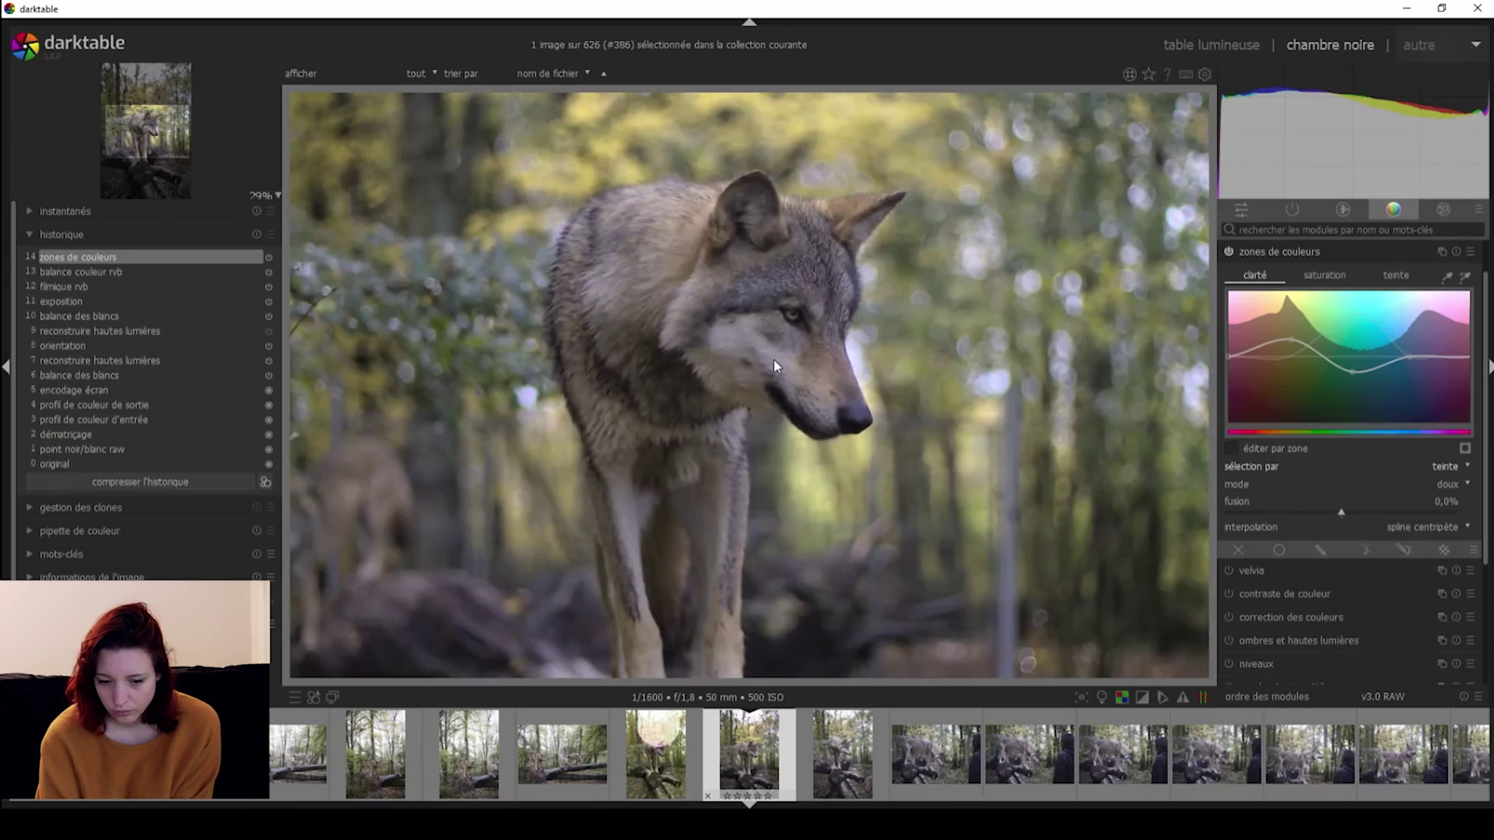
Step: Set exposition to 2,06 IL, check the photo among the others in table lumineuse and reopen it in chambre noire
left_click(1241, 209)
left_click_drag(1382, 498, 1393, 498)
key("l")
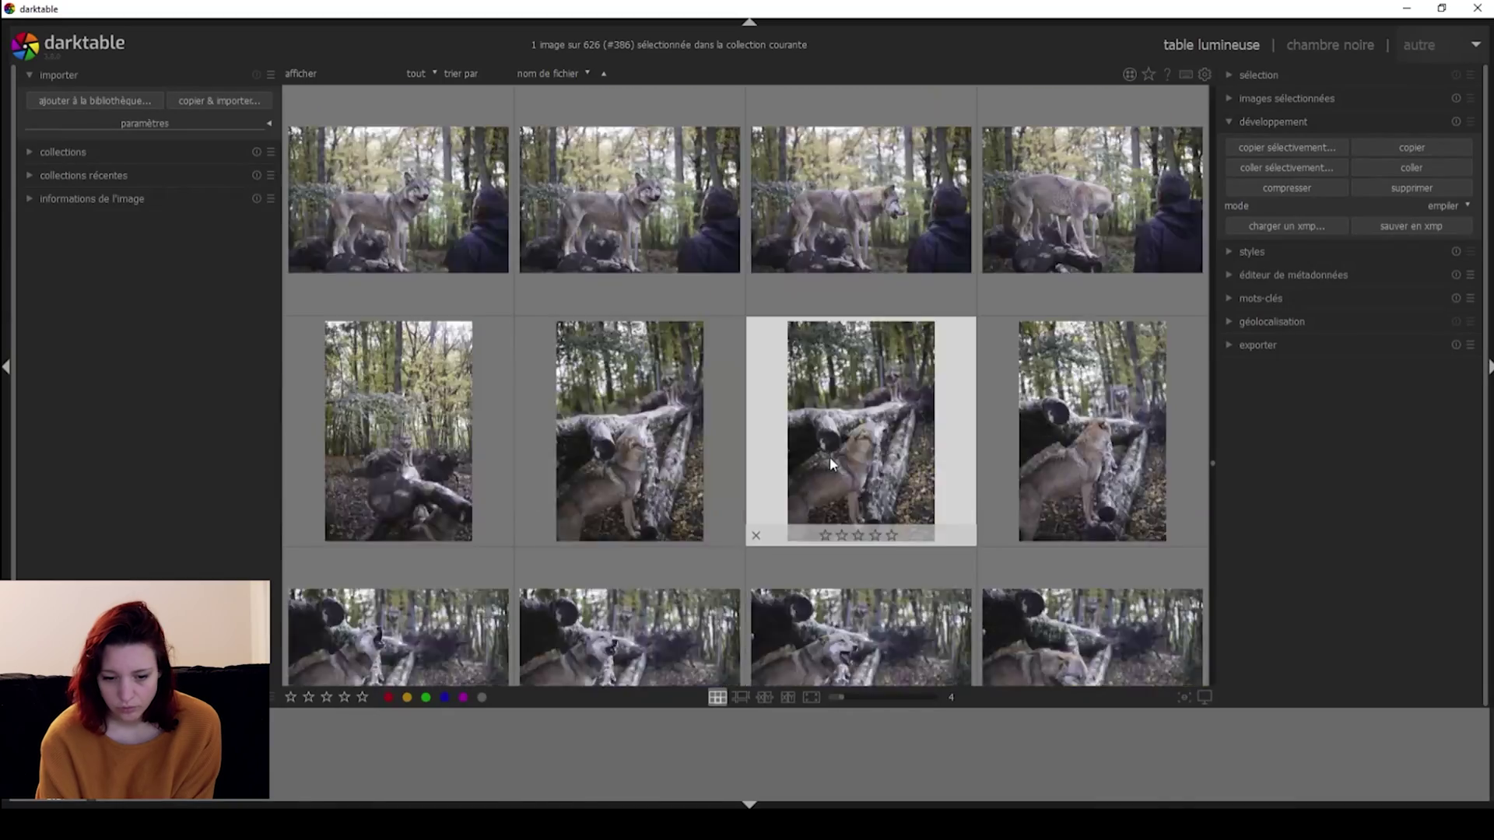
double_click(830, 456)
key("l")
double_click(645, 216)
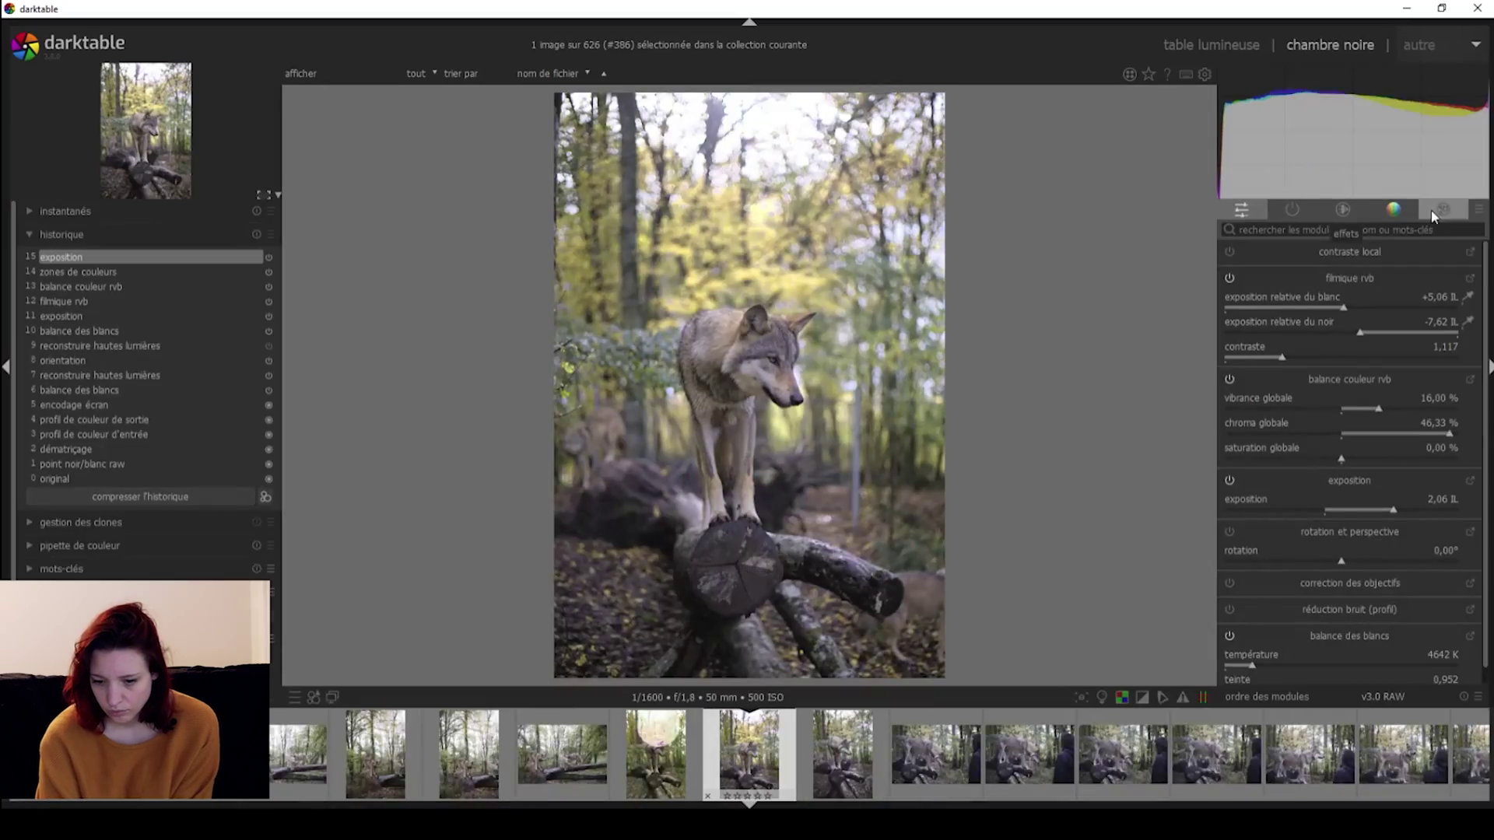
Step: Activate courbe de base and lower the highlight end of its curve
left_click(1343, 209)
scroll(1323, 514, "down", 5)
left_click(1297, 483)
scroll(1298, 476, "up", 4)
left_click(1308, 326)
left_click_drag(1331, 466, 1418, 352)
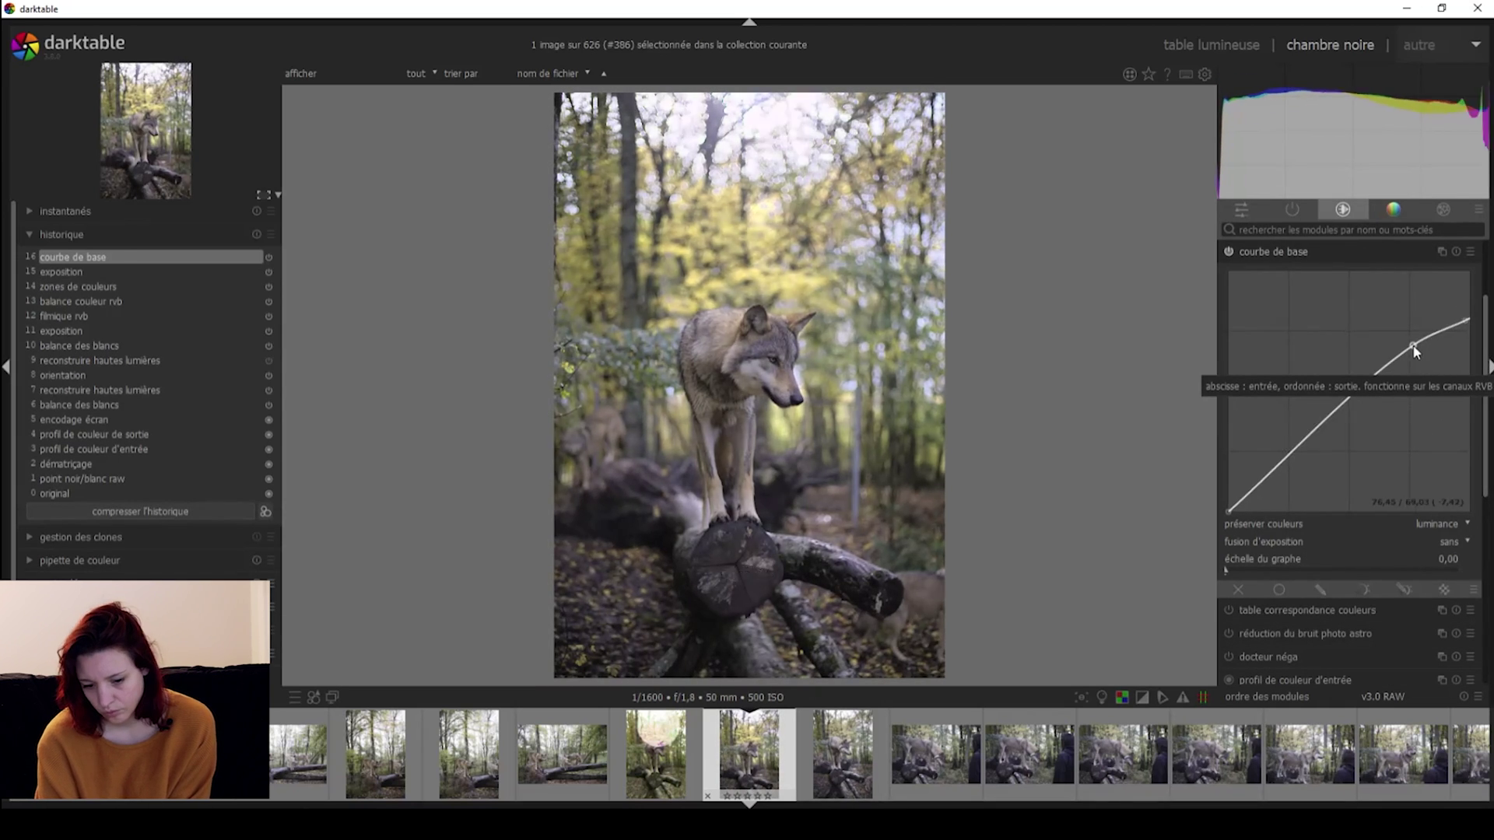
Step: Try the combined drawn and parametric mask on courbe de base while viewing the wolf's face up close
middle_click(777, 362)
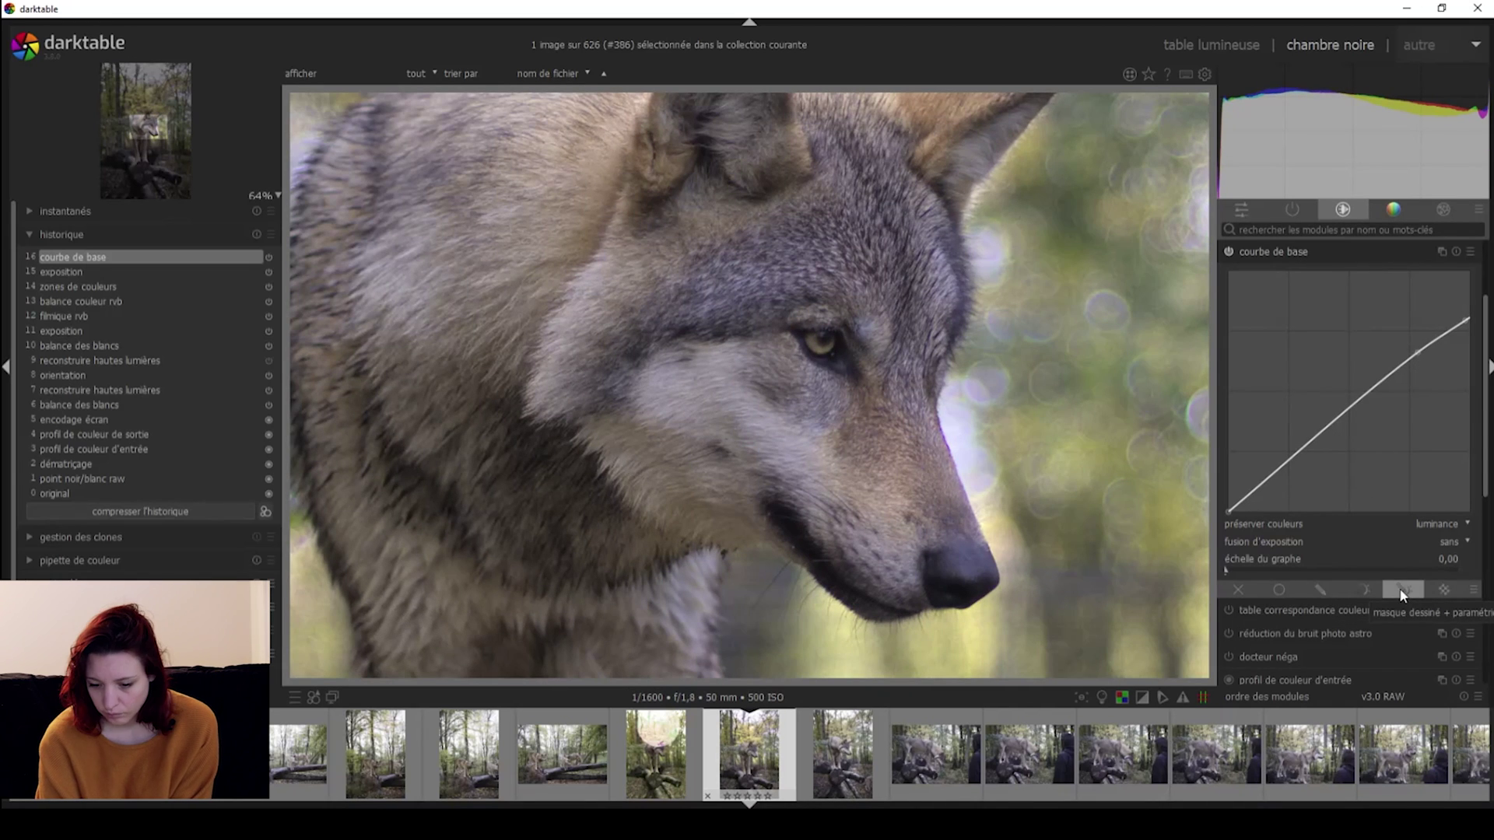
left_click(1405, 589)
scroll(1409, 435, "down", 3)
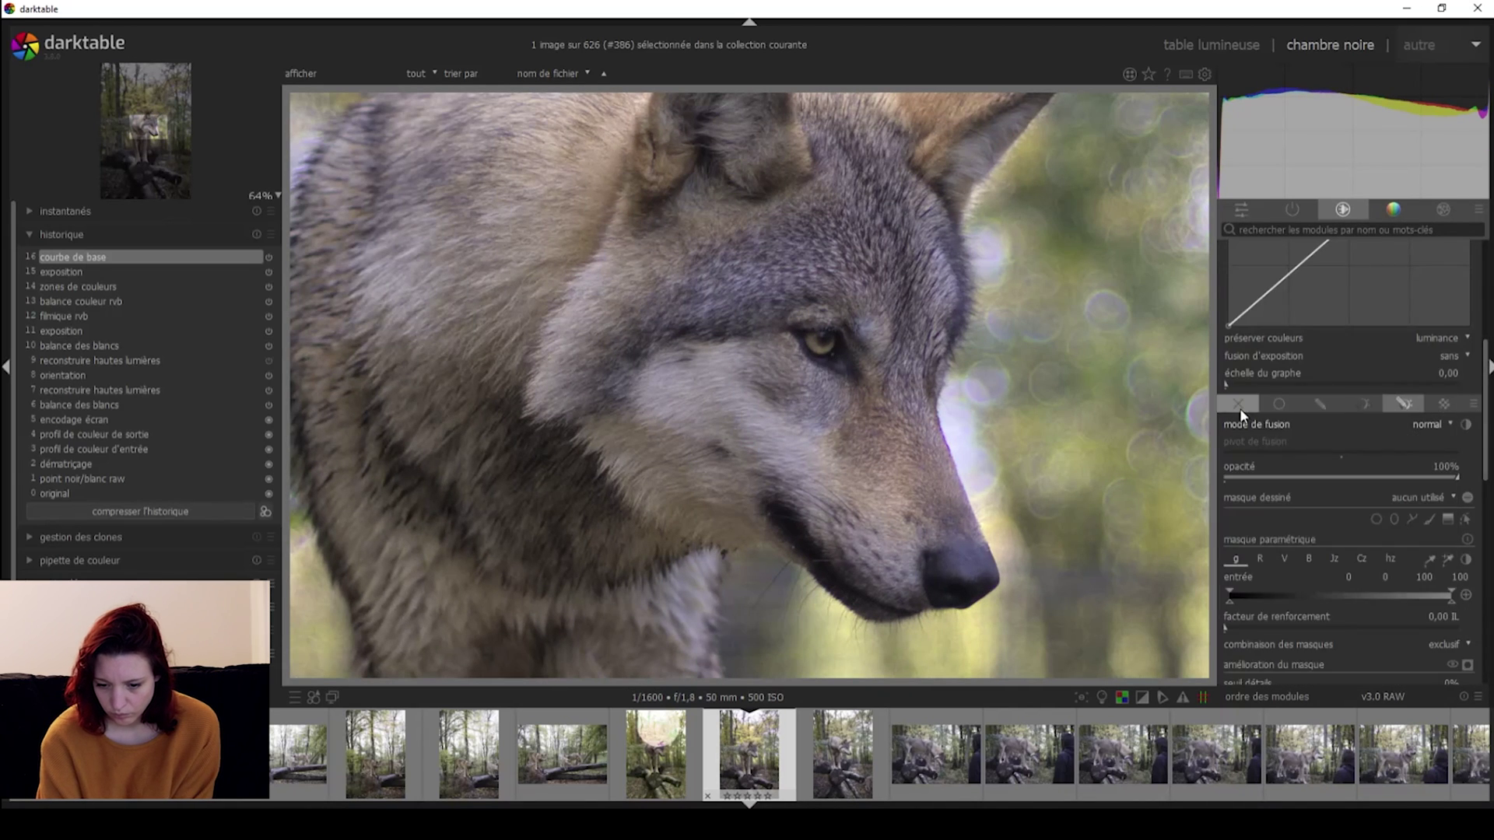
scroll(1409, 434, "up", 5)
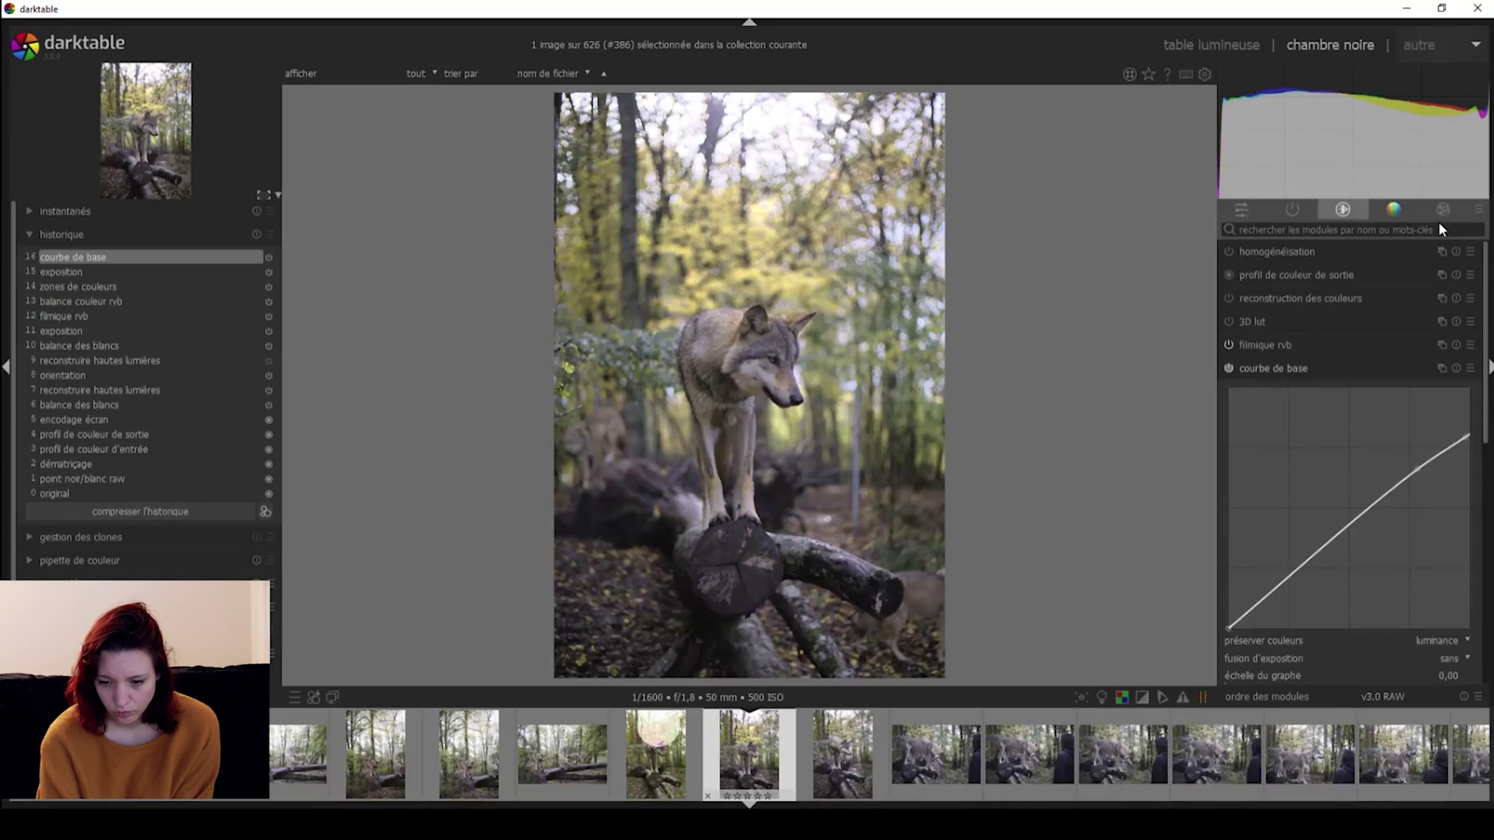
Step: Activate renforcer la netteté with a rayon of 2,693 and the drawn mask option, and inspect the fur at 100 %
left_click(1443, 209)
scroll(1355, 350, "up", 1)
left_click(1276, 274)
left_click(1315, 489)
left_click(1229, 384)
scroll(809, 365, "up", 9)
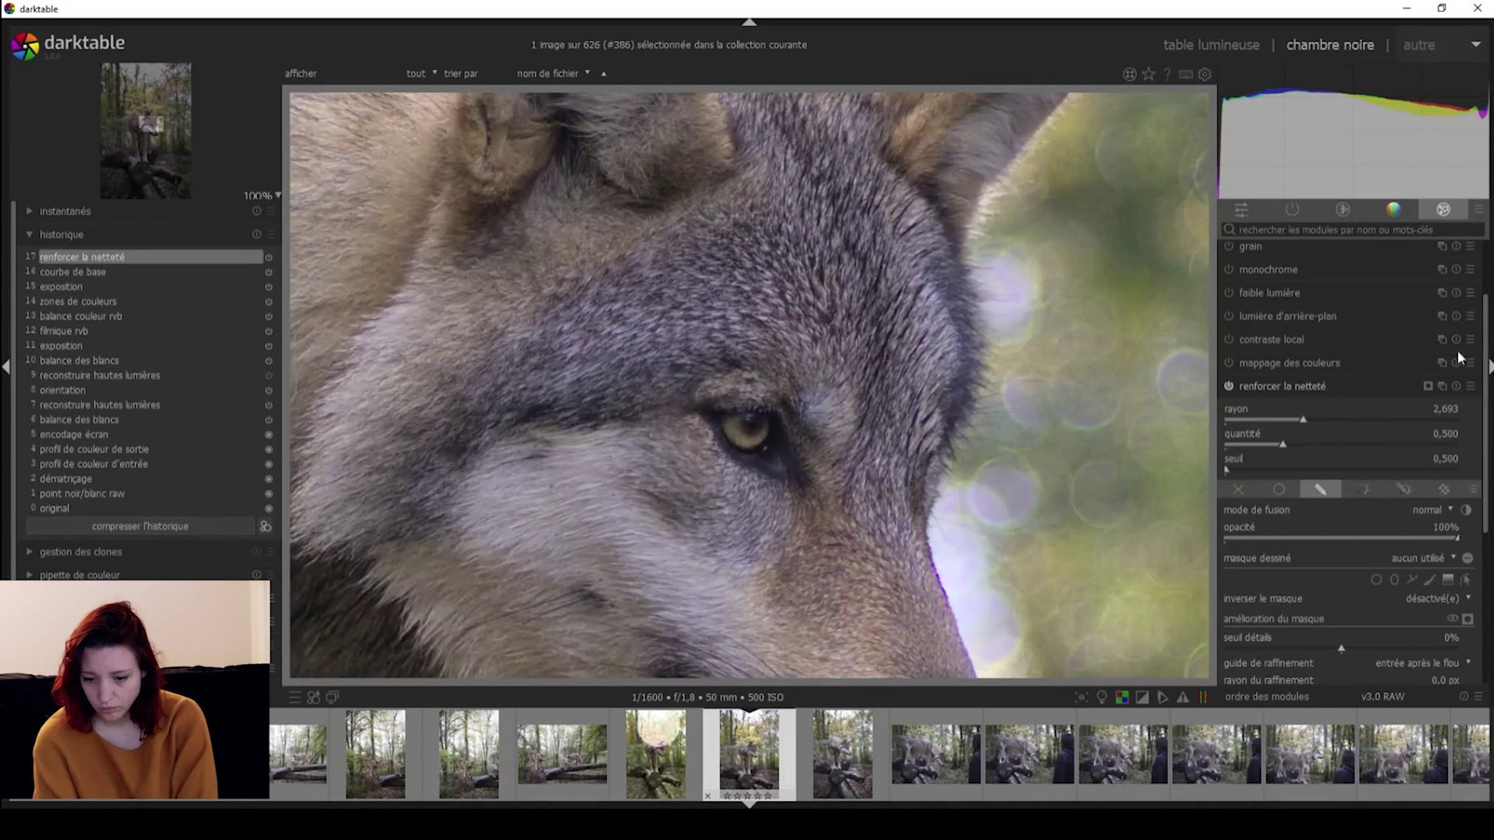
left_click(1284, 384)
Step: Activate aberrations chromatiques with a rayon of 6,95, a force of 1,65 and the very large aberrations option
left_click(1342, 210)
left_click(1323, 360)
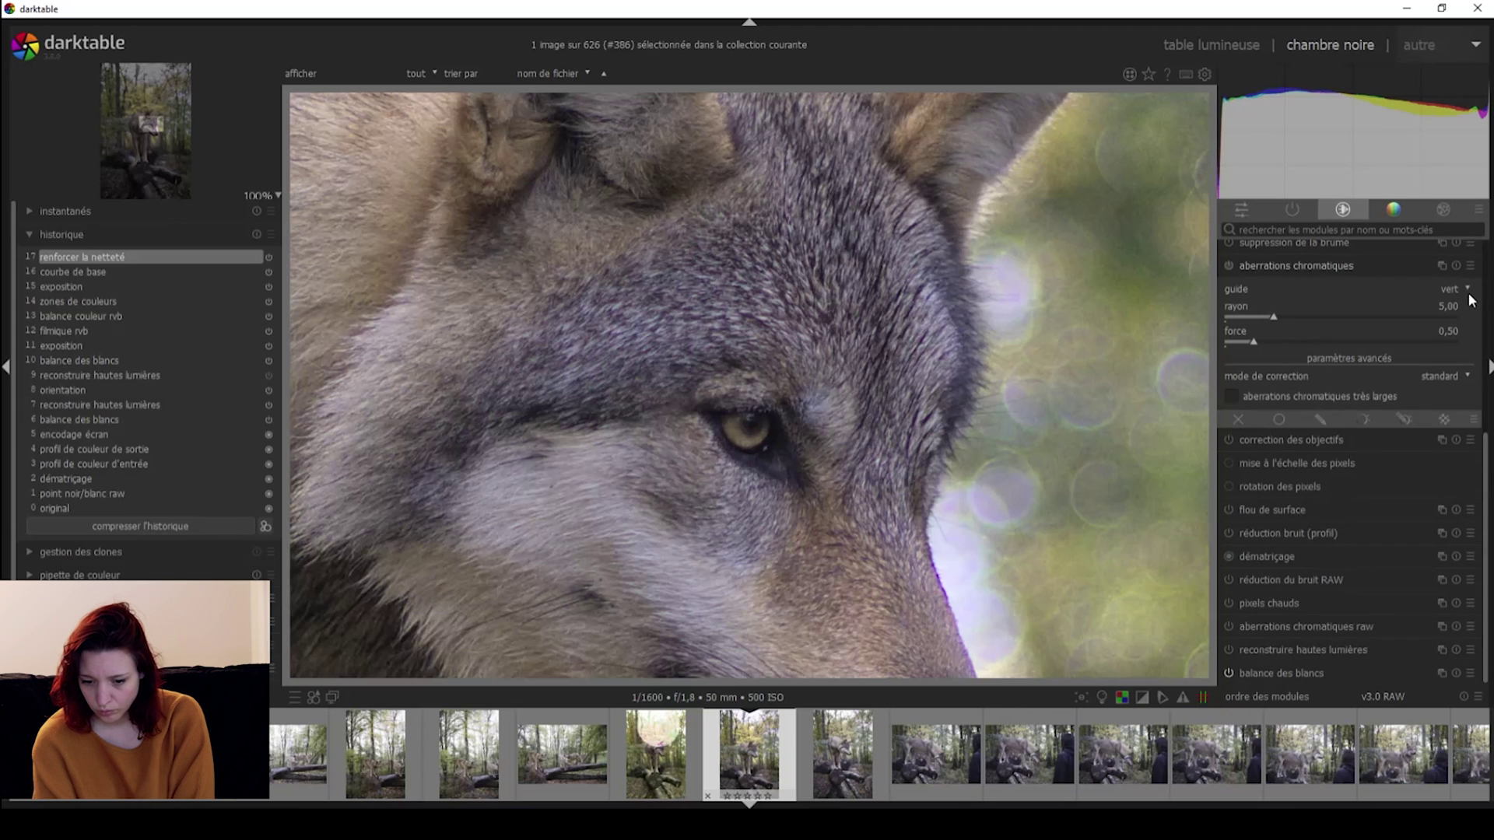
left_click(1320, 420)
left_click(1238, 419)
left_click(1281, 394)
left_click(1297, 317)
left_click(1320, 342)
Step: Compare the wolf's face with aberrations chromatiques off and on, pan across the fur and return to table lumineuse
left_click(1228, 266)
left_click_drag(856, 435, 749, 243)
left_click(1228, 267)
left_click_drag(374, 653, 1066, 437)
left_click_drag(1216, 437, 1157, 438)
left_click_drag(1058, 437, 669, 315)
left_click_drag(802, 175, 875, 545)
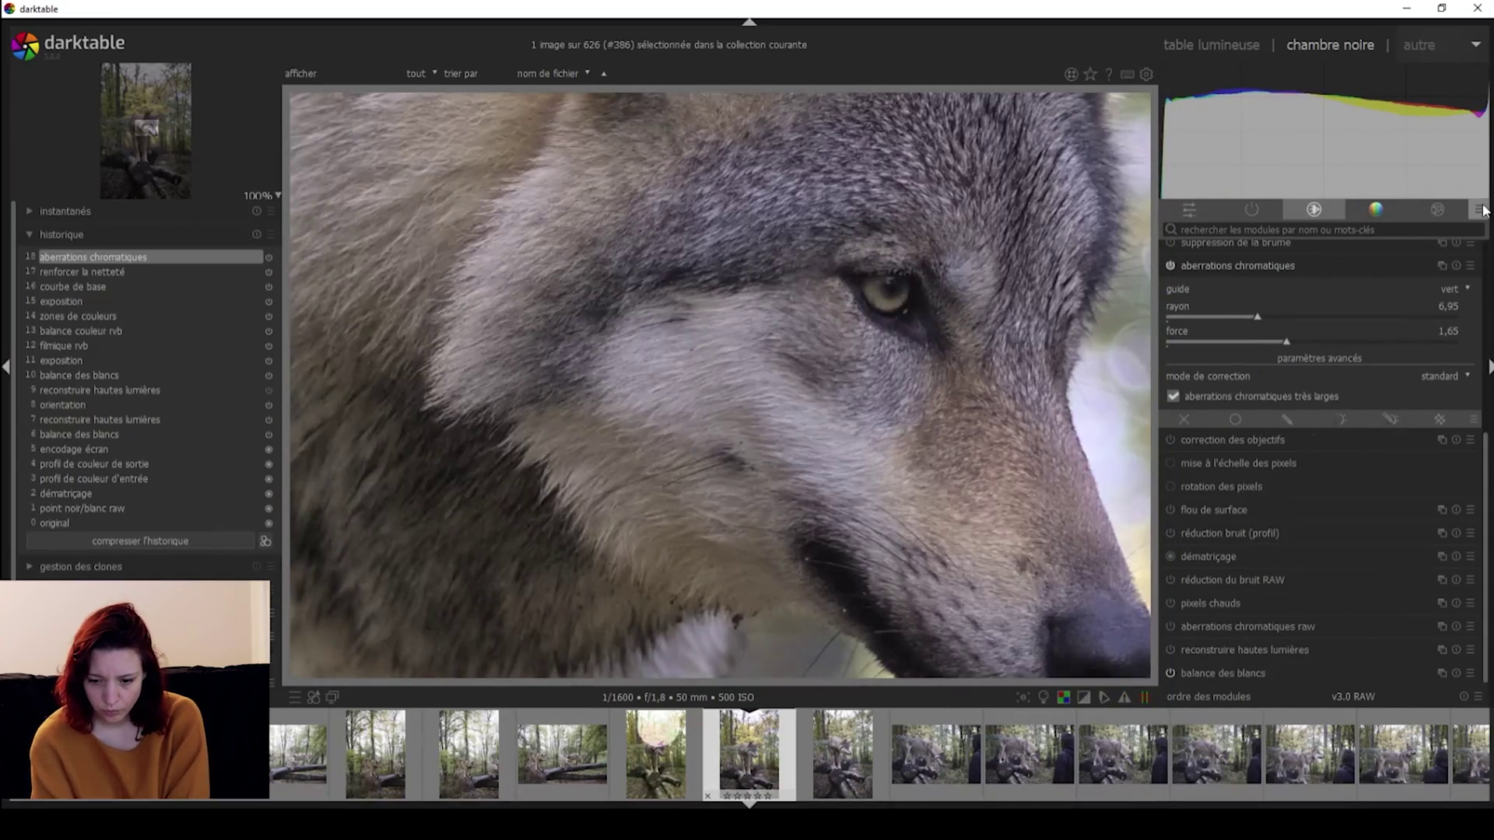
left_click(1211, 45)
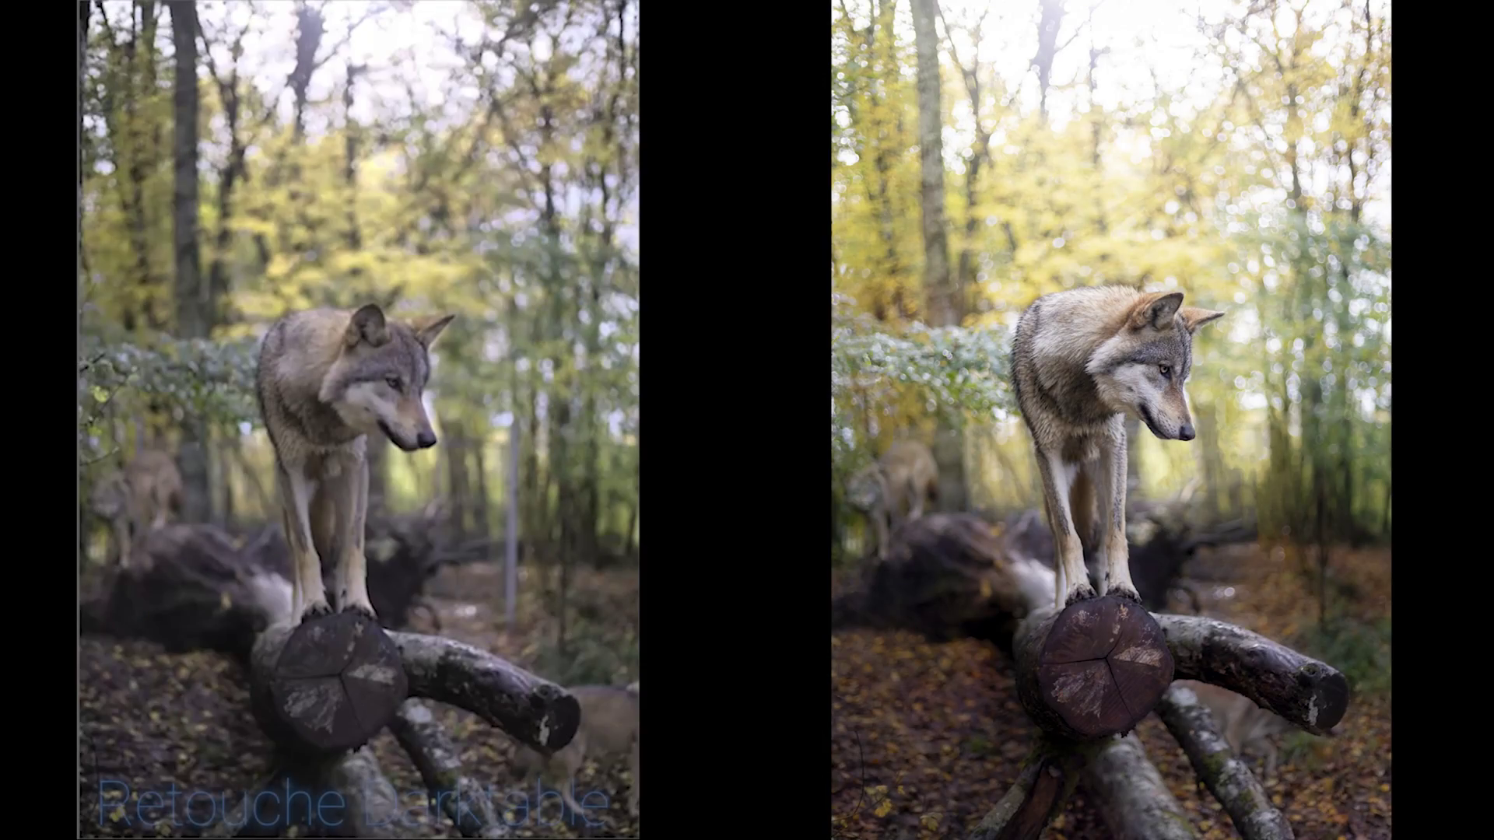